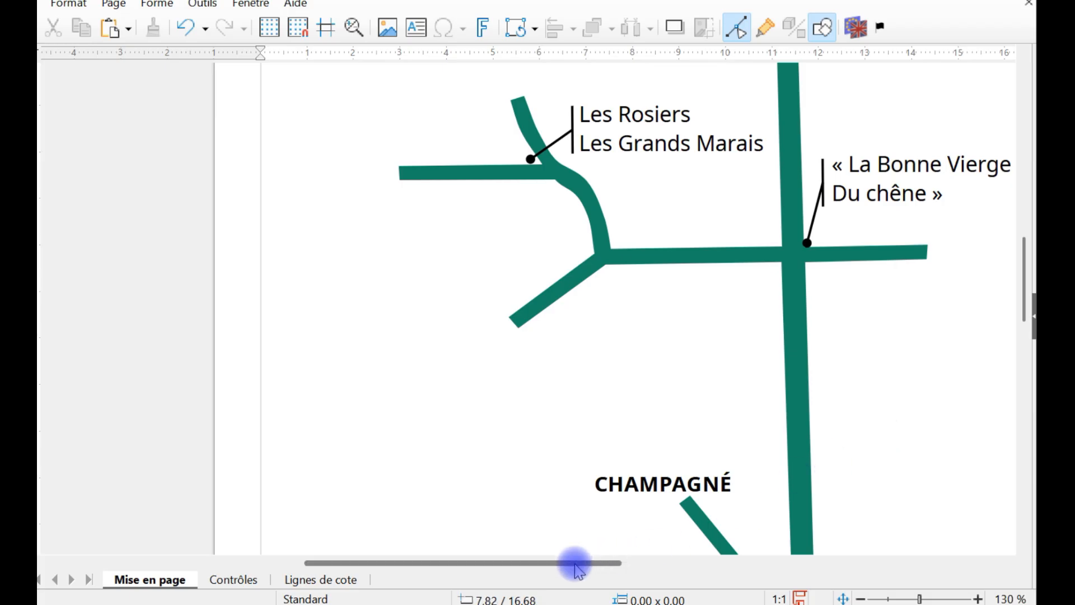
scroll(731, 378, up, 4)
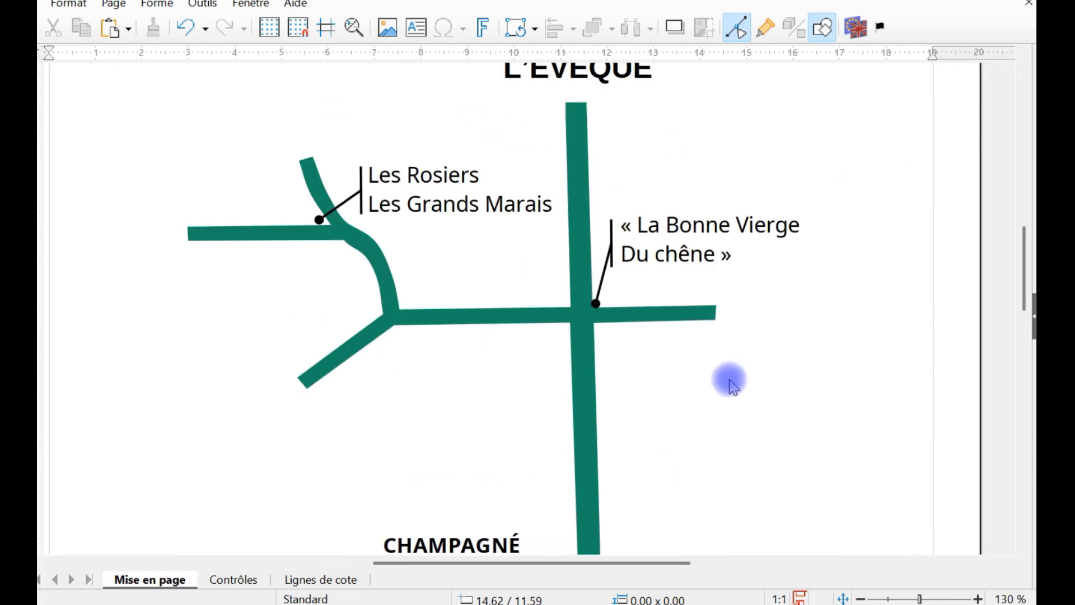
scroll(735, 374, down, 1)
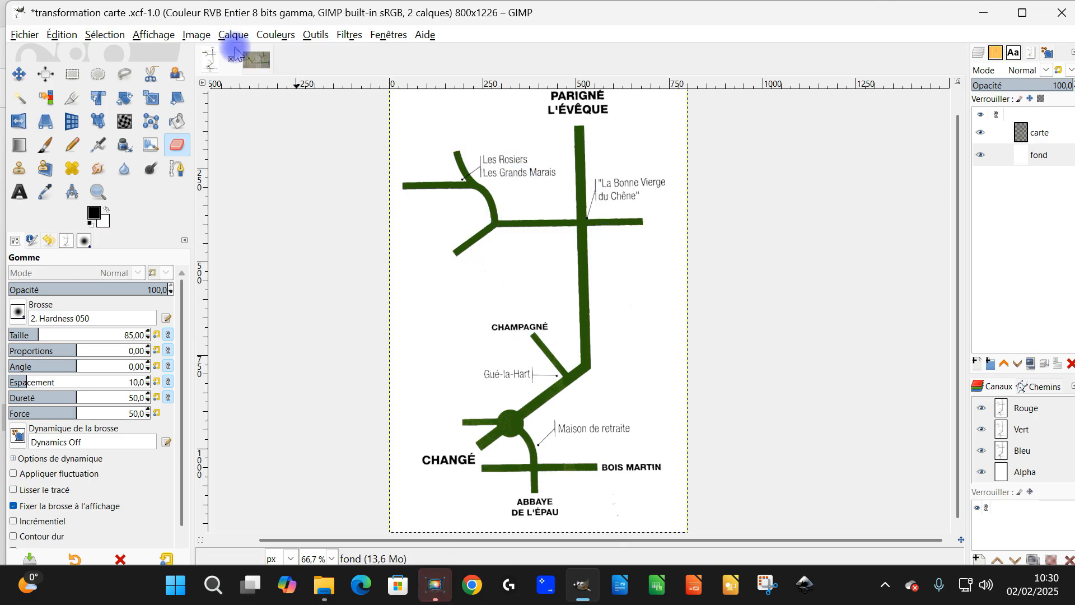
- In GIMP, examine the original map photo carte.xcf and the roads and place labels of the cleaned-up transformation carte .xcf
click(256, 60)
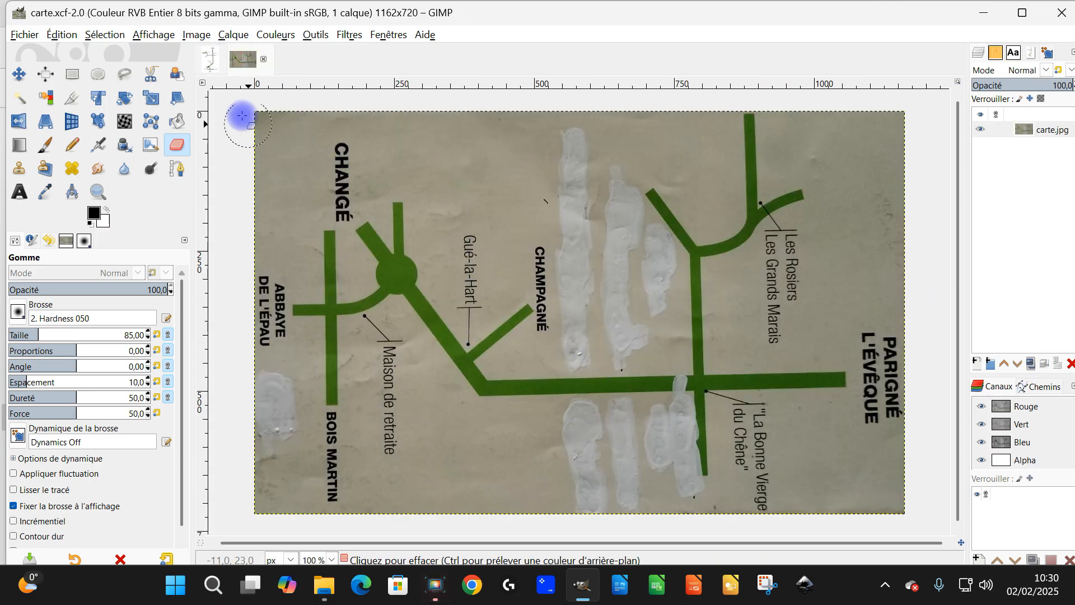
click(211, 58)
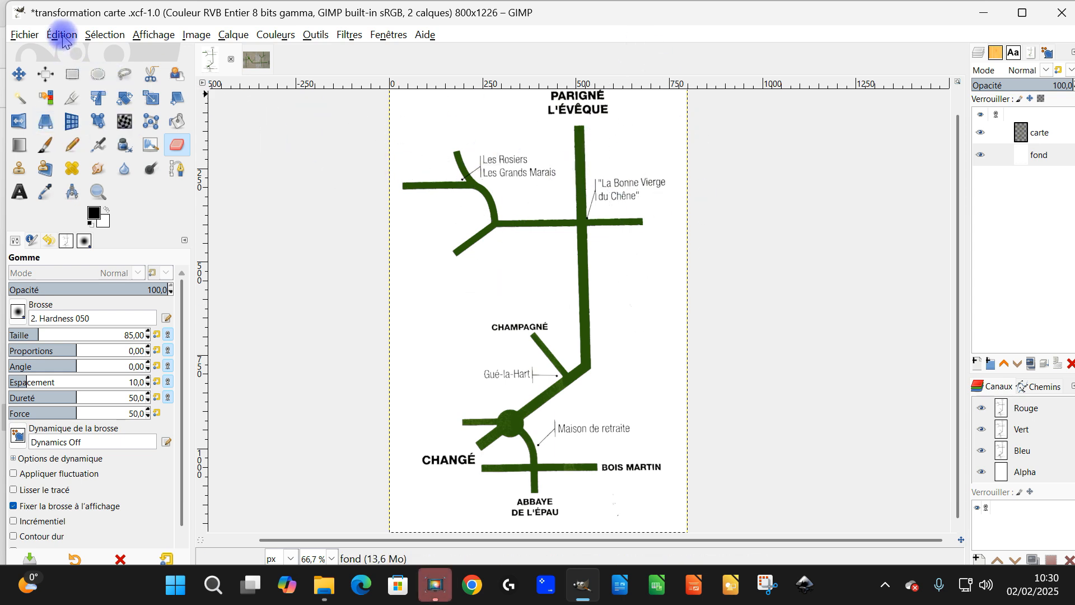
ctrl+scroll(591, 126, up, 5)
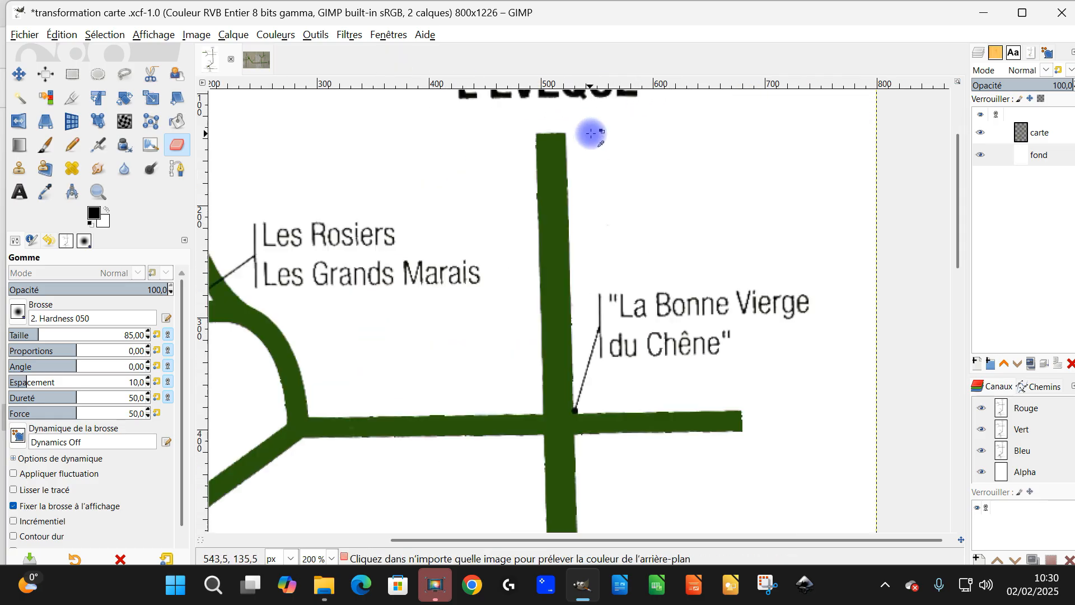
scroll(512, 259, up, 5)
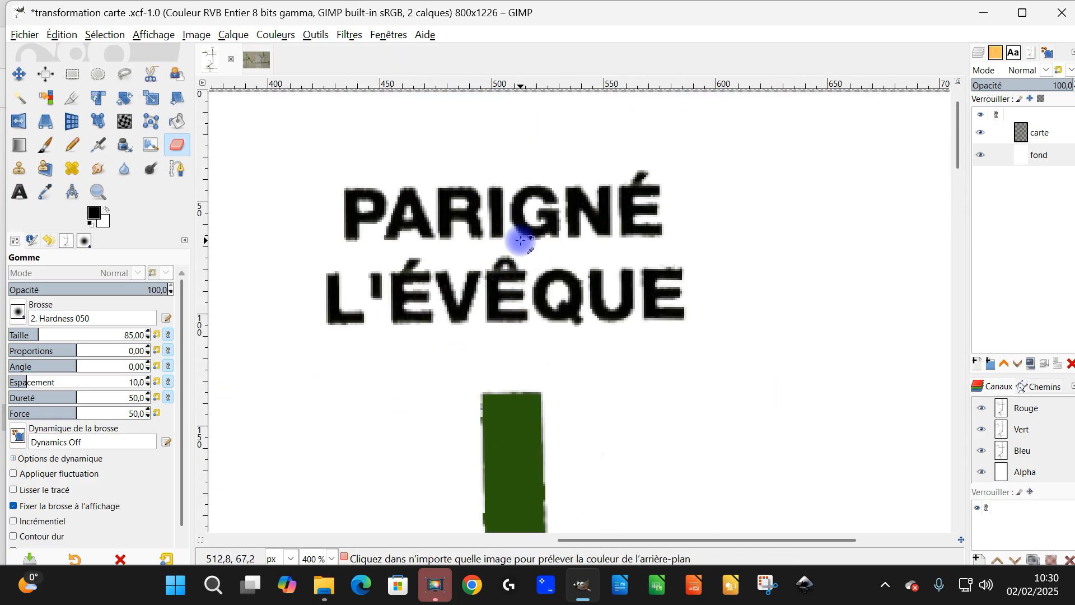
ctrl+scroll(515, 263, down, 6)
ctrl+scroll(459, 308, up, 3)
ctrl+scroll(560, 292, up, 1)
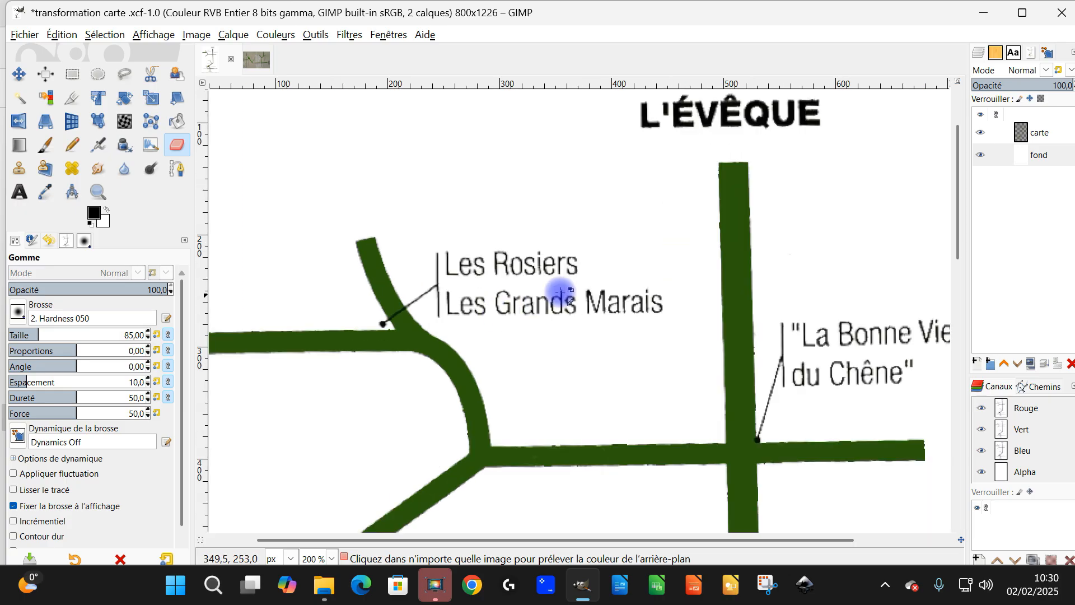
ctrl+scroll(546, 291, down, 4)
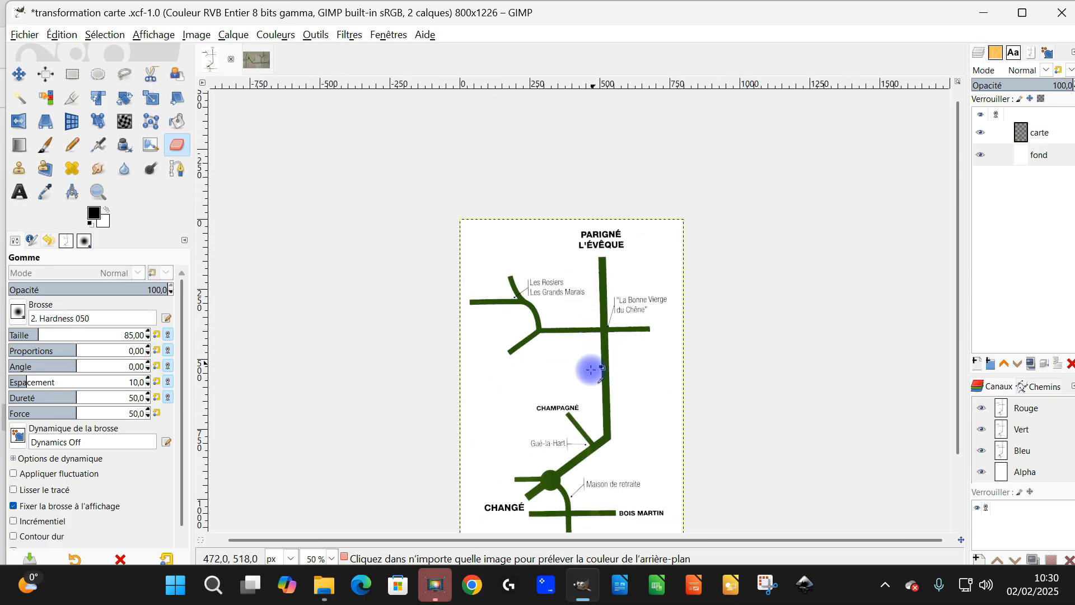
scroll(582, 415, down, 2)
ctrl+scroll(566, 345, up, 1)
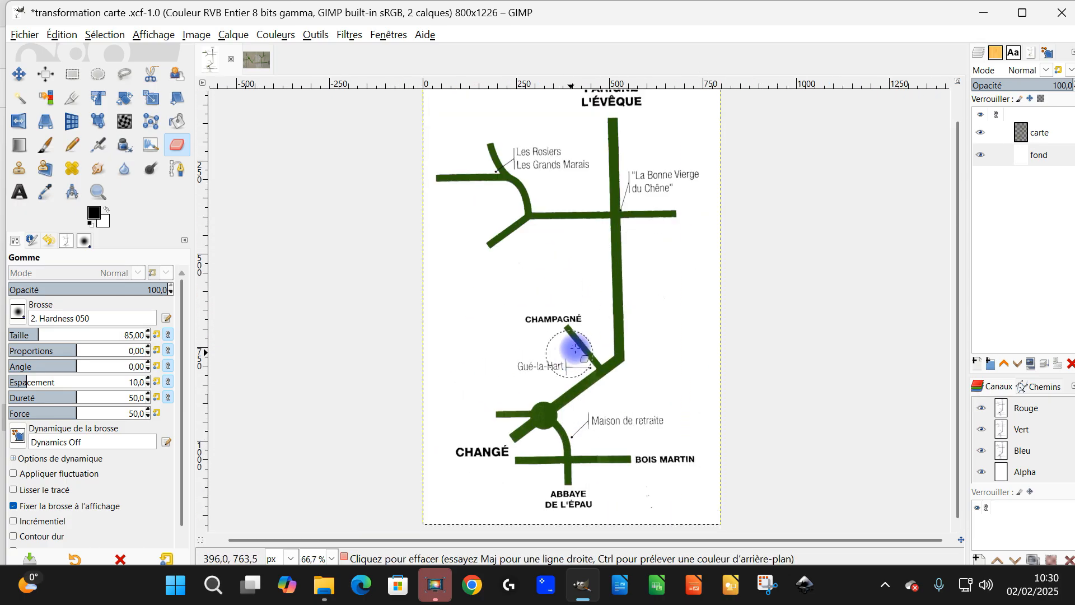
scroll(580, 336, up, 2)
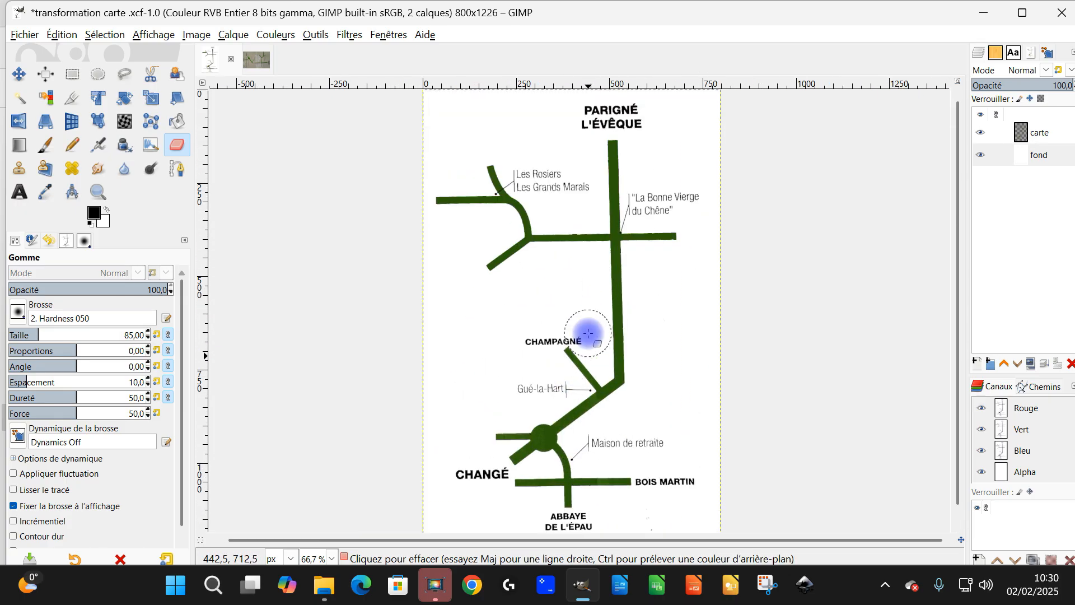
- Copy the visible content of the cleaned map in GIMP and paste it onto the blank LibreOffice Draw page
click(71, 35)
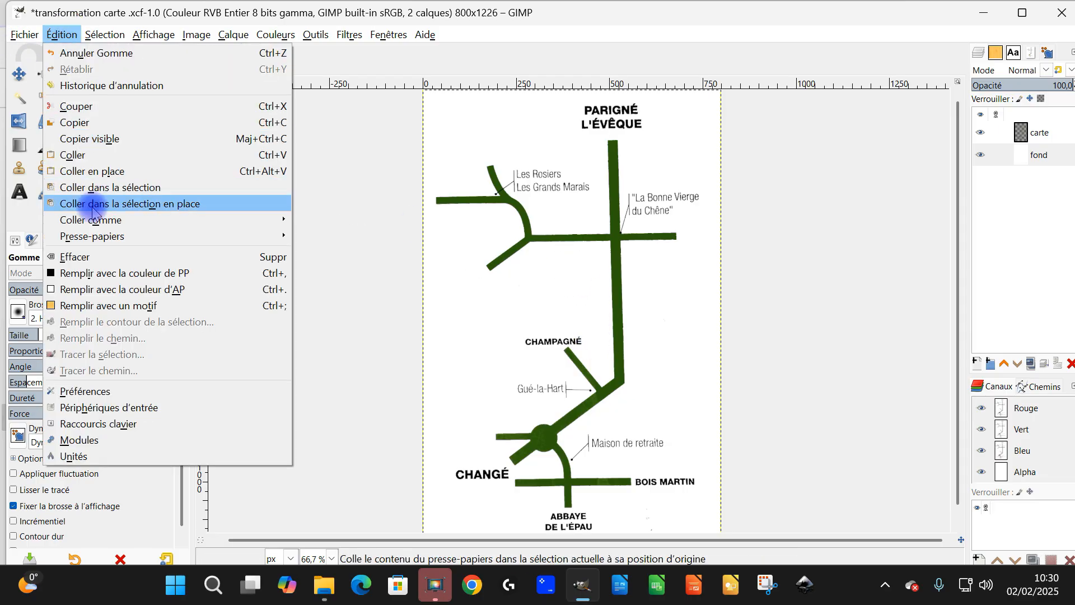
click(83, 140)
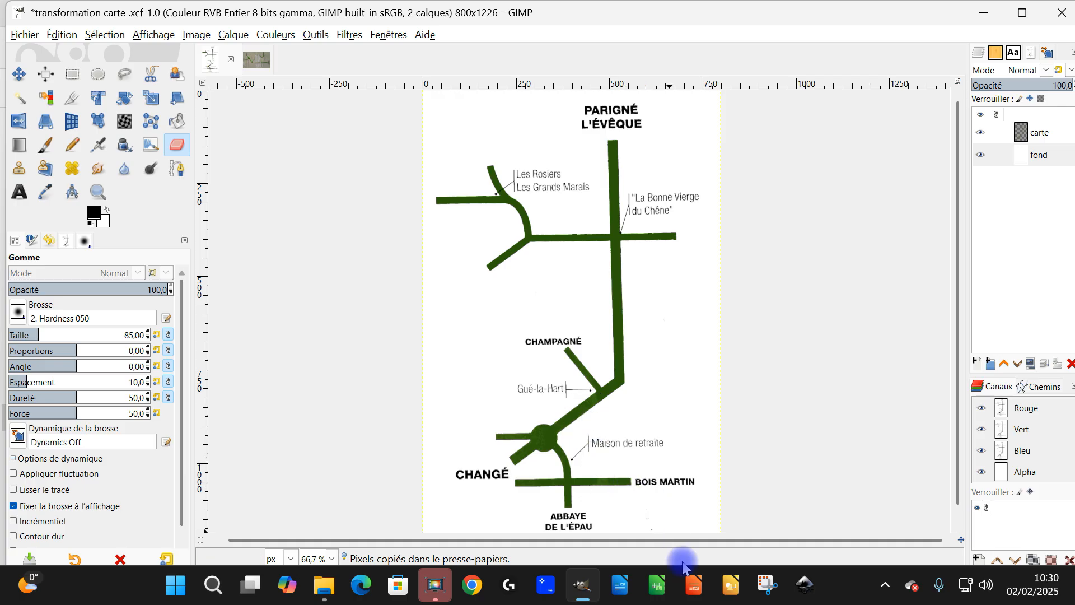
click(729, 585)
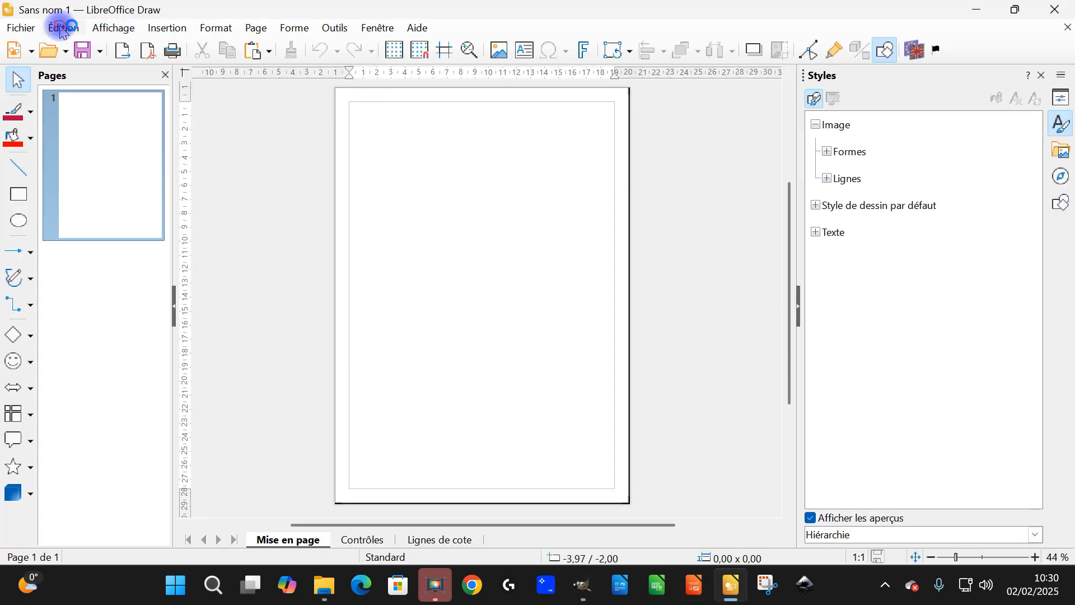
click(62, 27)
click(130, 117)
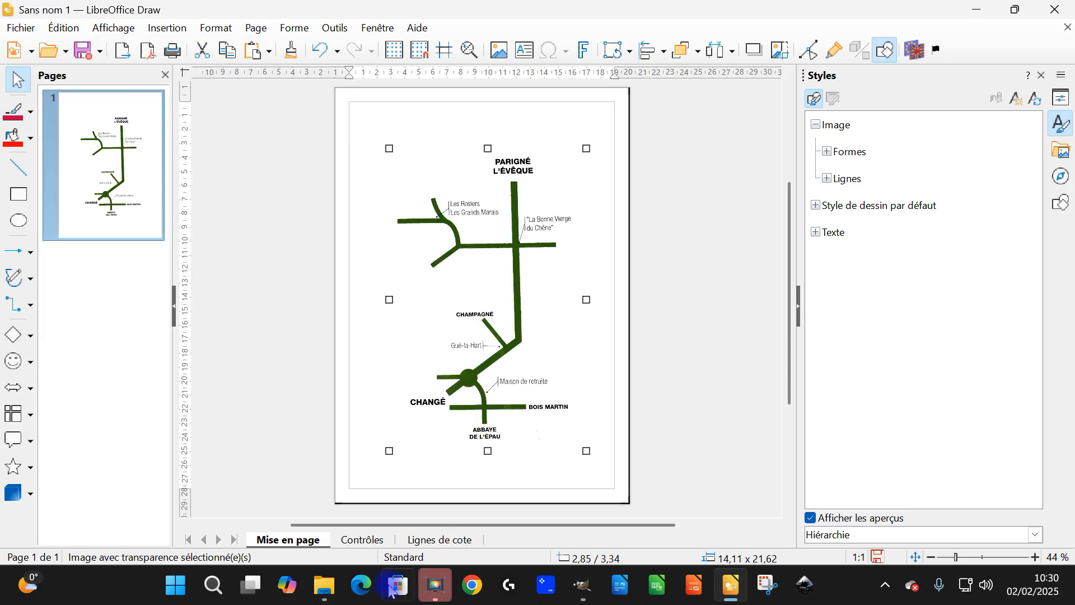
- Make the Mise en page layer that holds the pasted map non-printable and locked
right_click(301, 544)
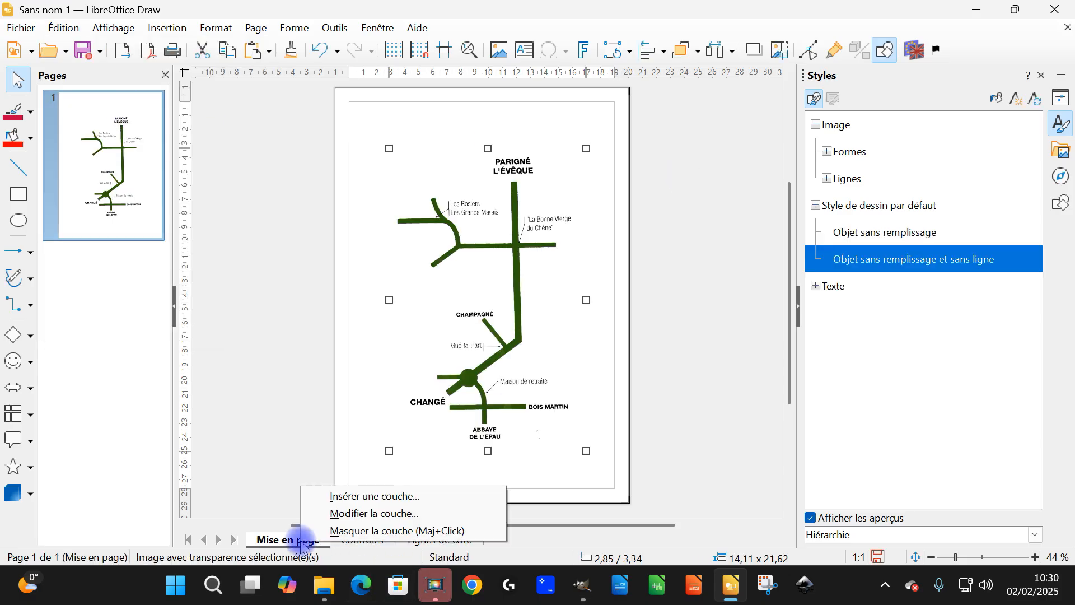
click(350, 513)
click(397, 355)
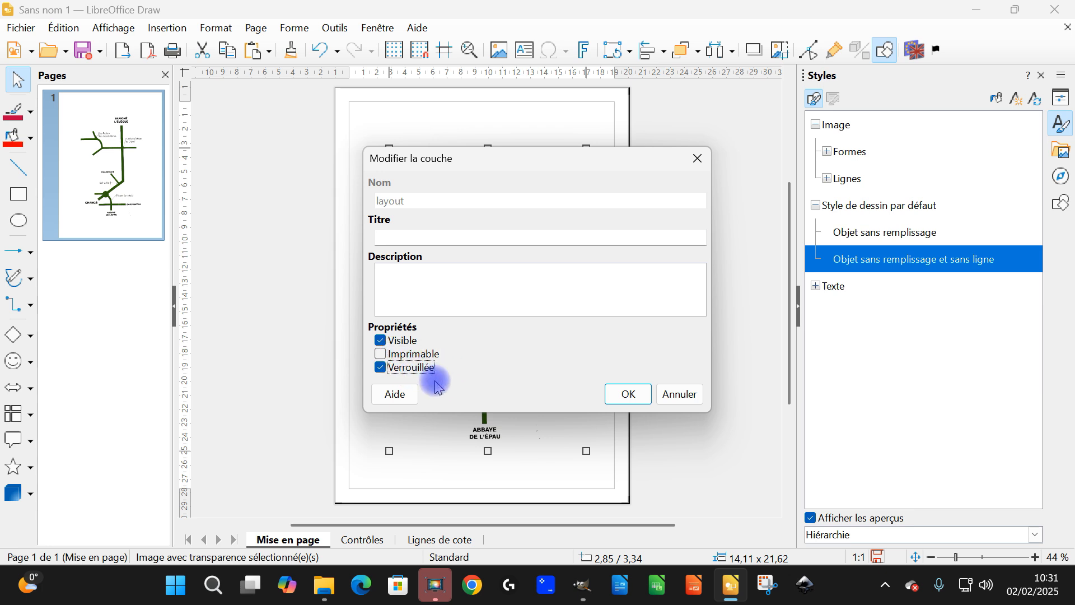
click(637, 394)
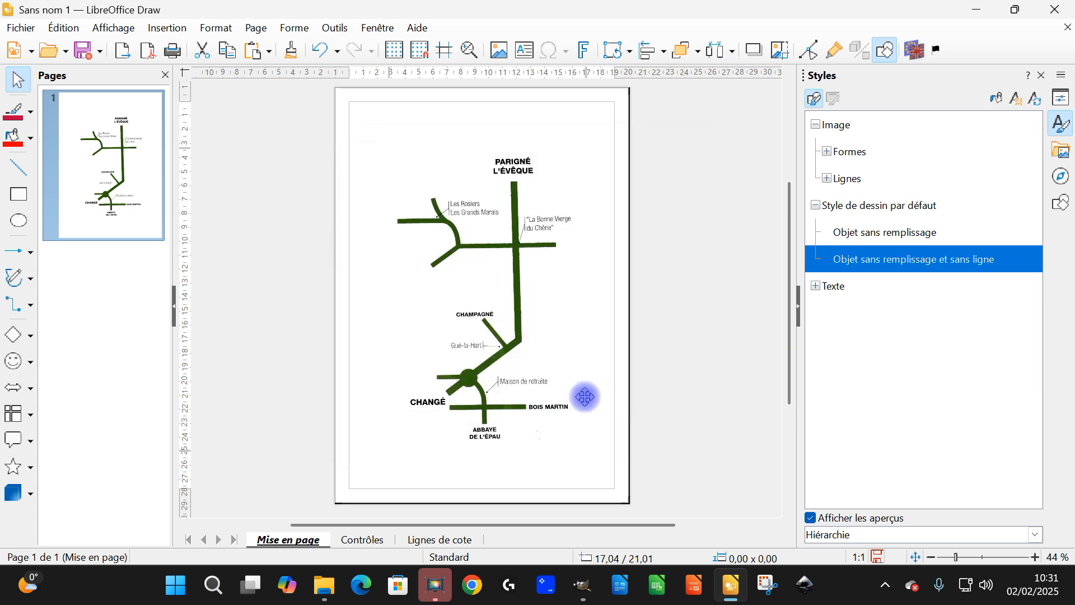
- Insert a new visible, printable layer named "reprise"
right_click(302, 539)
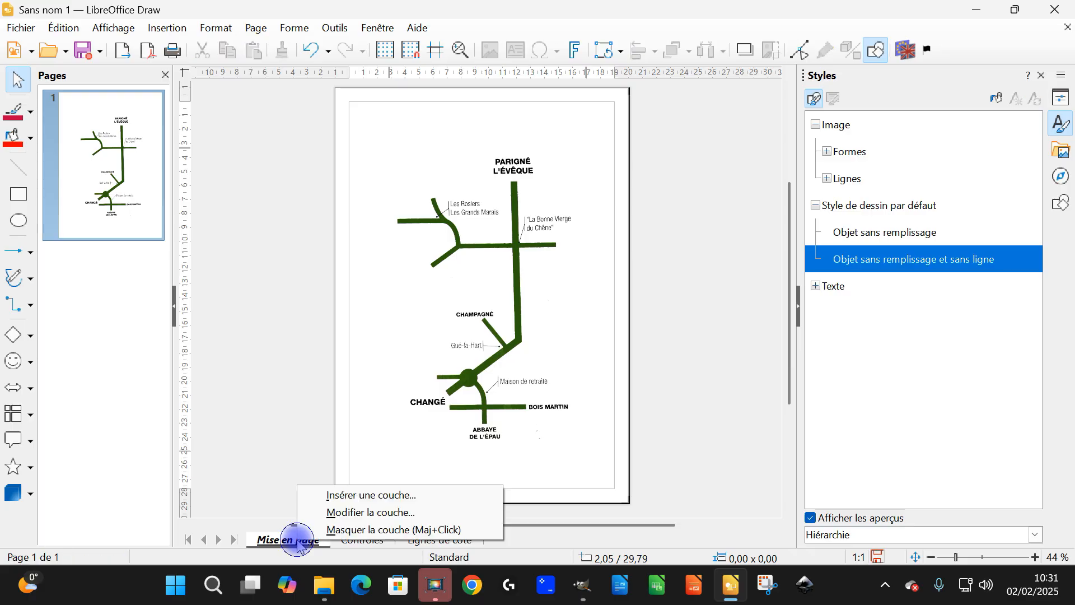
click(338, 495)
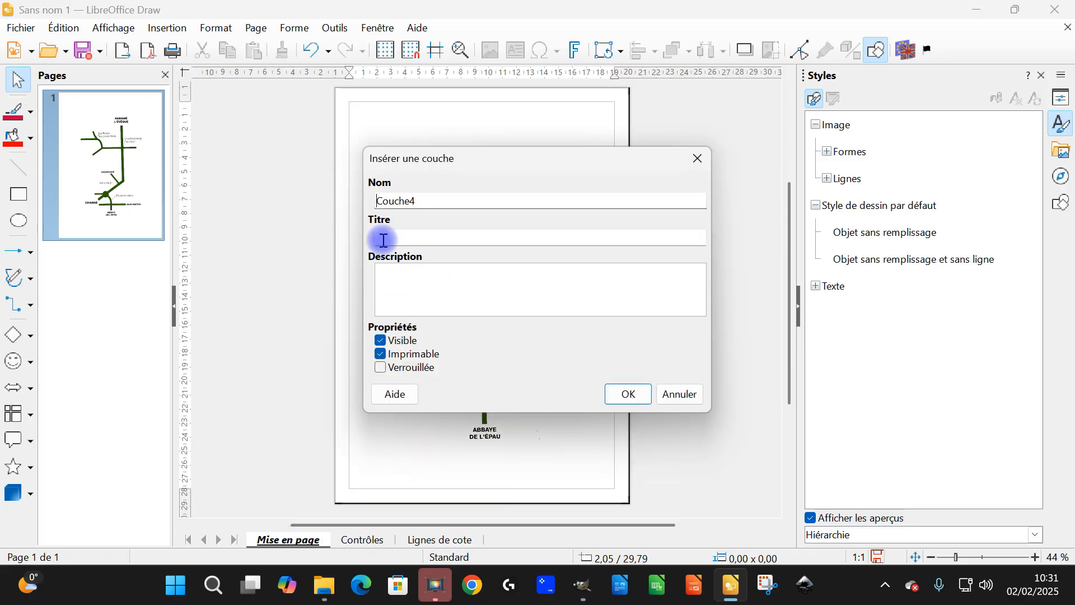
double_click(414, 200)
text(reprise)
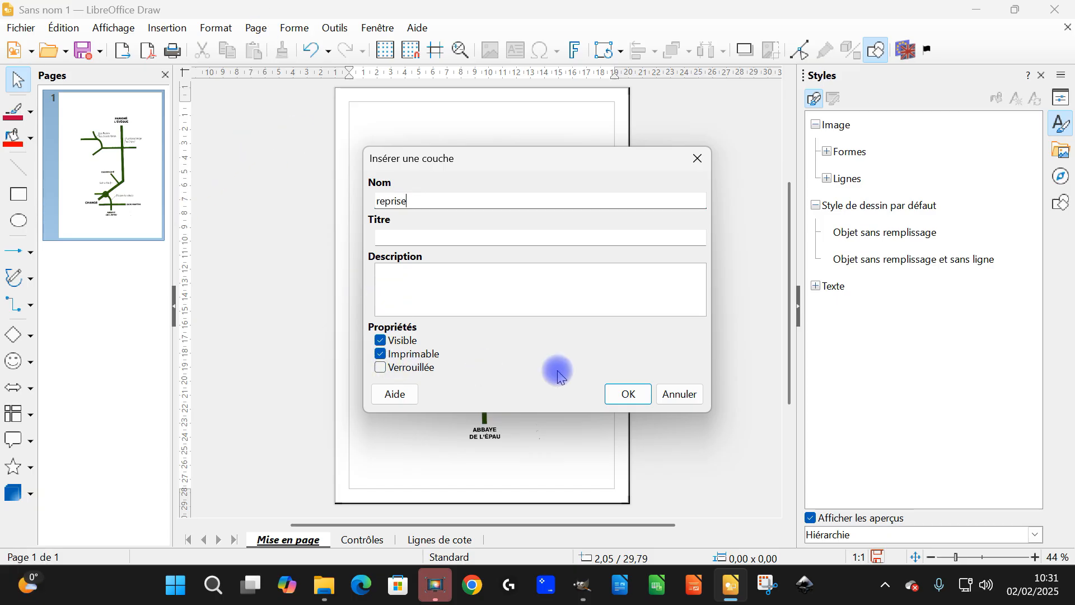
click(628, 393)
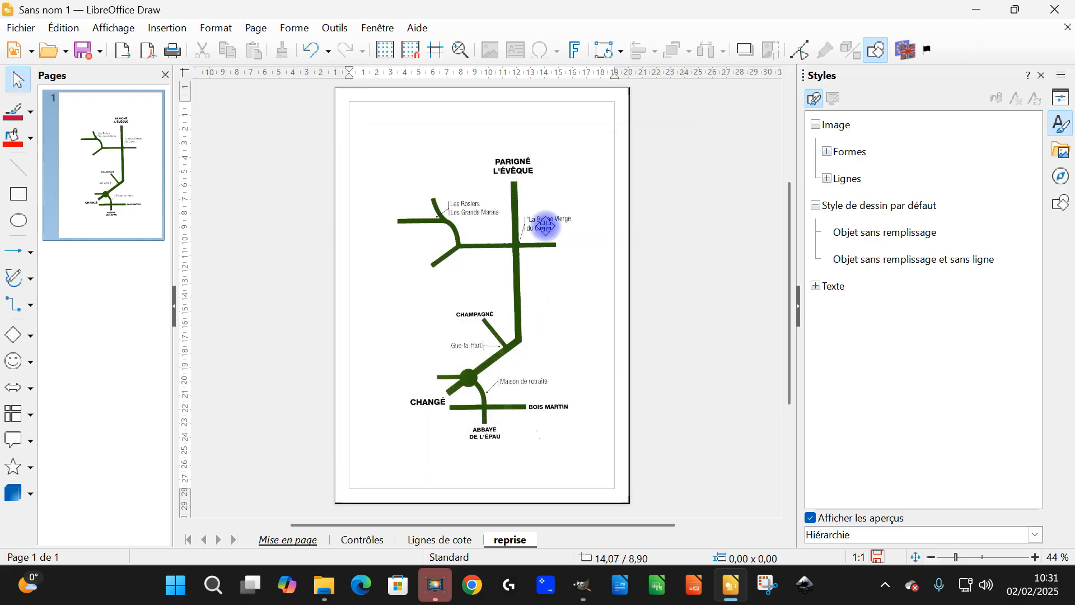
- Start a filled polygon at the main road's end below PARIGNÉ L'ÉVÊQUE, tracing its east edge and around the eastern branch at the crossroads
ctrl+scroll(534, 210, up, 4)
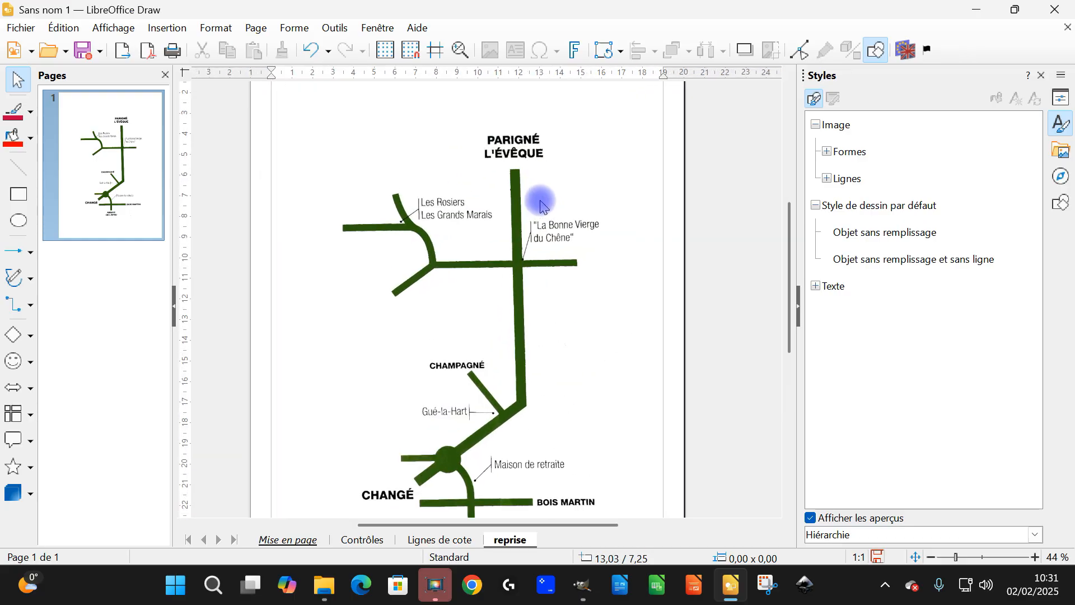
ctrl+scroll(506, 182, up, 2)
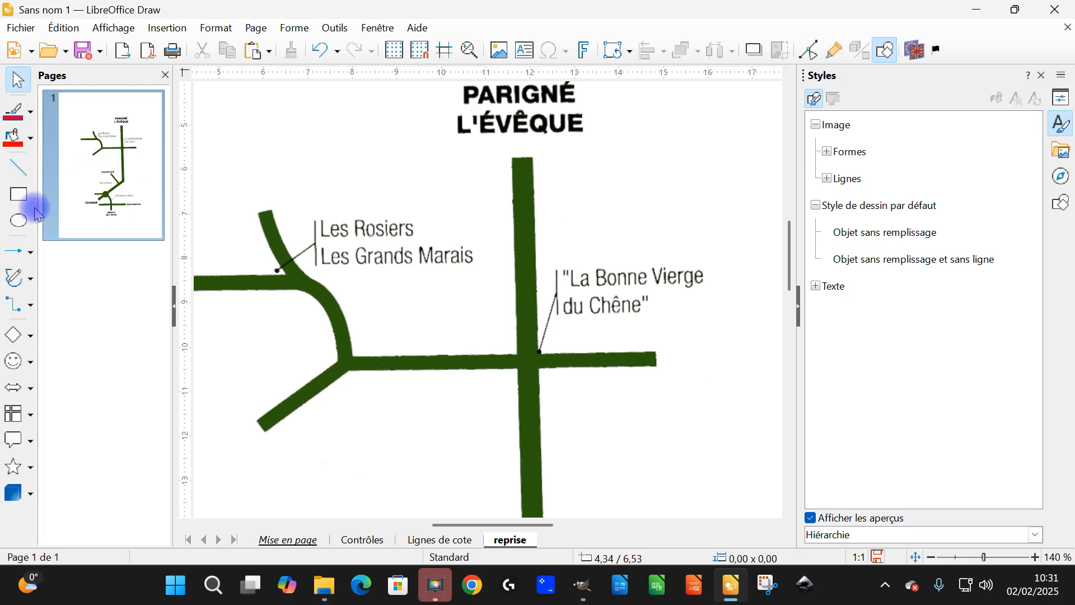
click(31, 282)
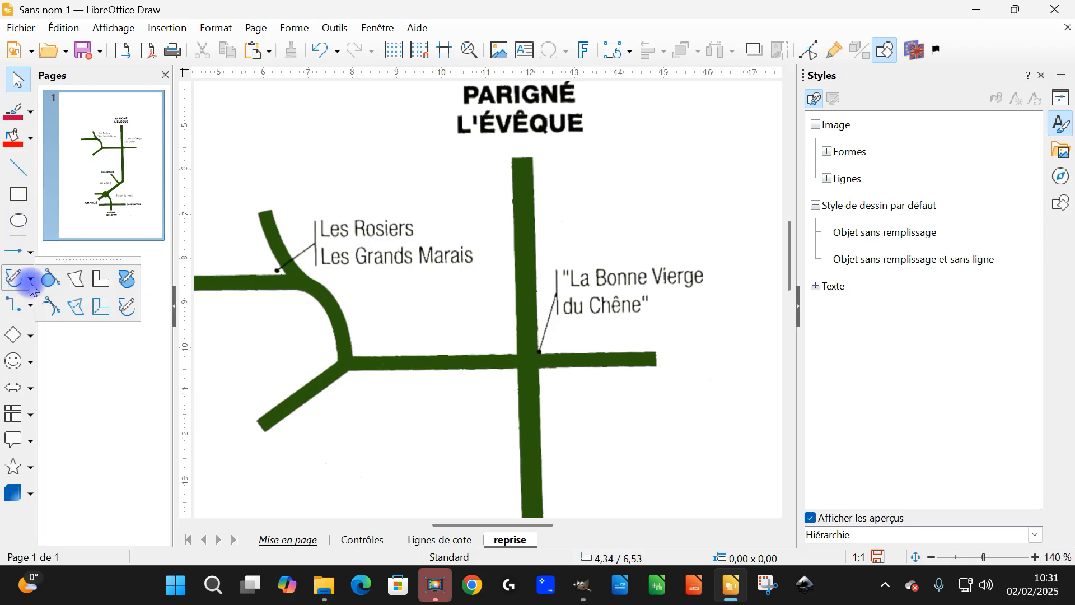
click(79, 278)
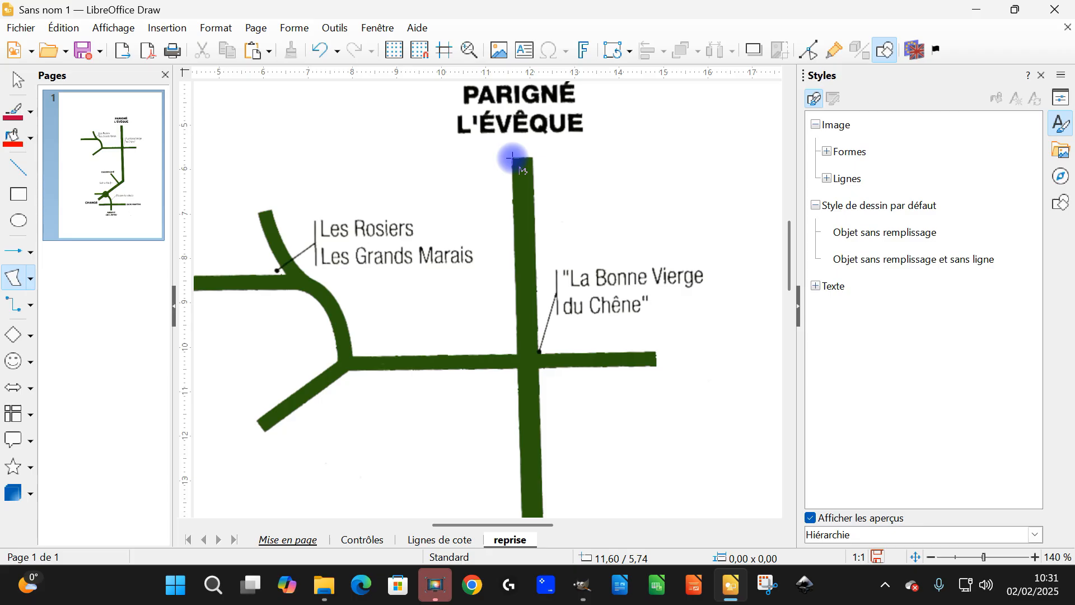
mouse_move(511, 158)
mouse_down()
mouse_move(570, 141)
mouse_move(502, 125)
mouse_move(569, 122)
mouse_move(532, 158)
mouse_up()
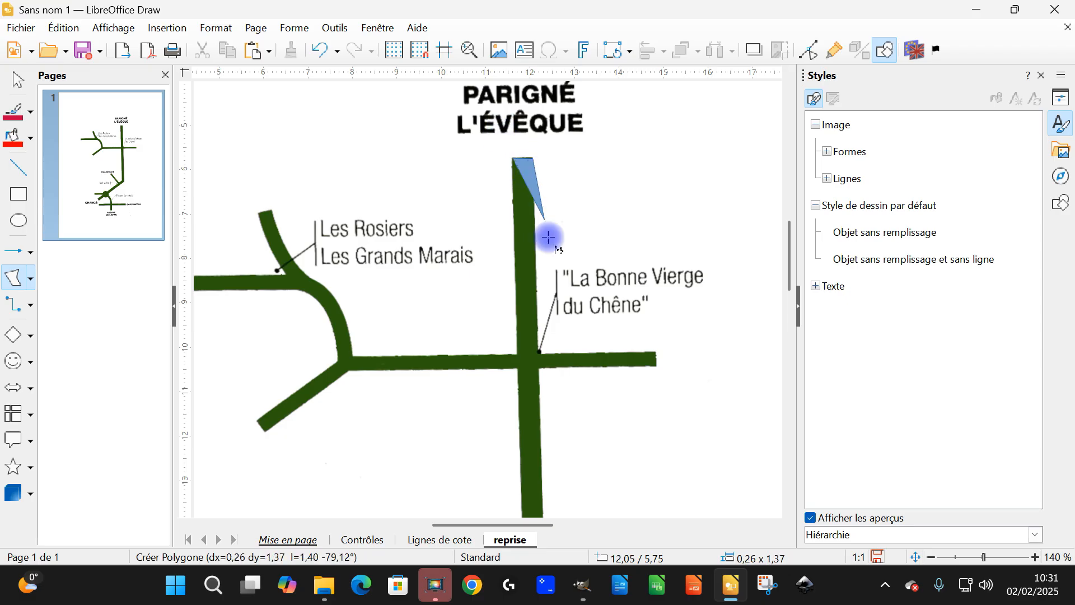
click(538, 354)
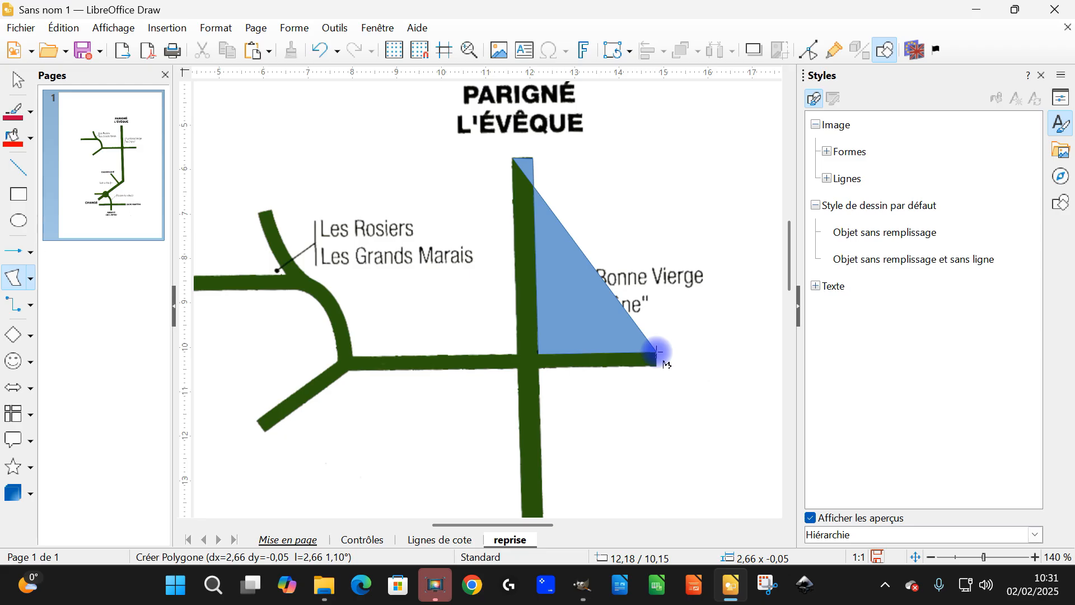
click(657, 351)
click(657, 371)
click(547, 370)
- Continue the polygon along the main road's outer edge, around the bend near Gué-la-Hart and down to the roundabout
scroll(543, 413, down, 5)
click(548, 396)
scroll(439, 471, down, 2)
scroll(439, 471, down, 3)
click(405, 284)
- Trace the polygon along the roundabout's east side and the curved road's outer edge down to the BOIS MARTIN road
scroll(399, 276, up, 3)
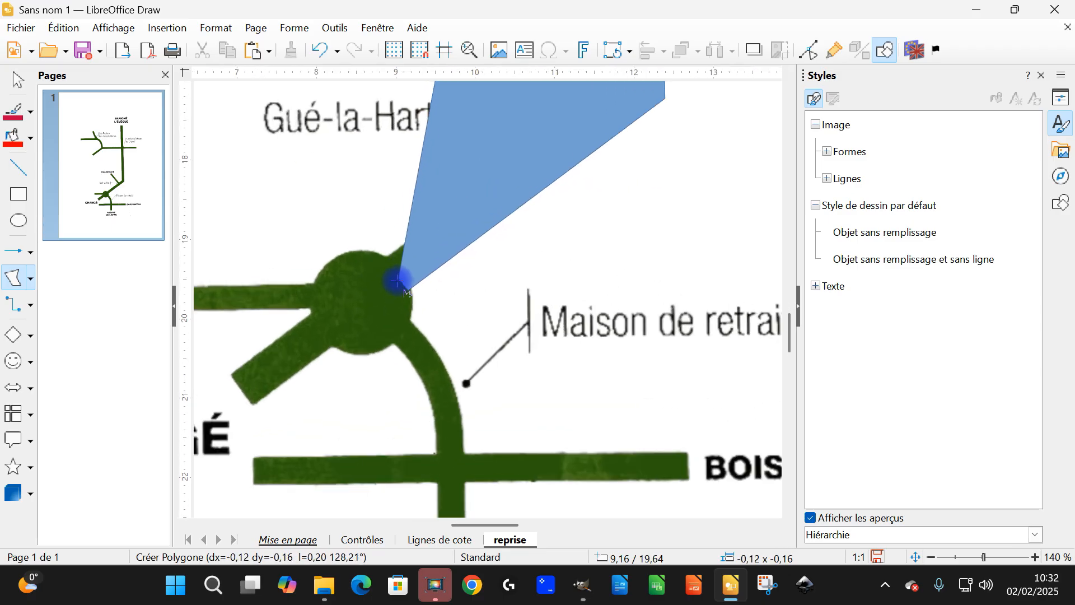
scroll(398, 276, up, 4)
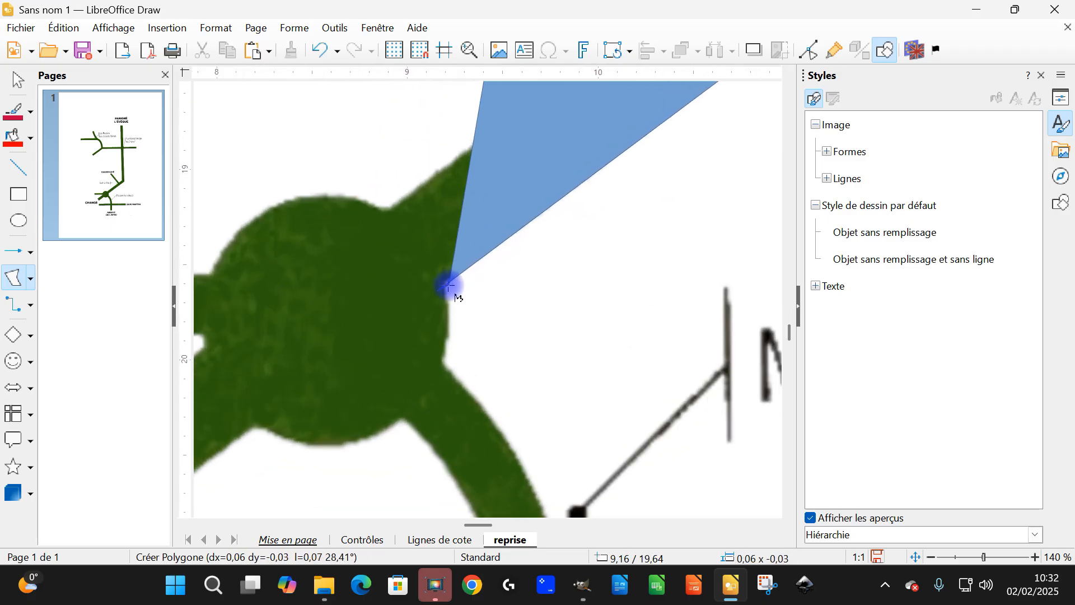
click(449, 329)
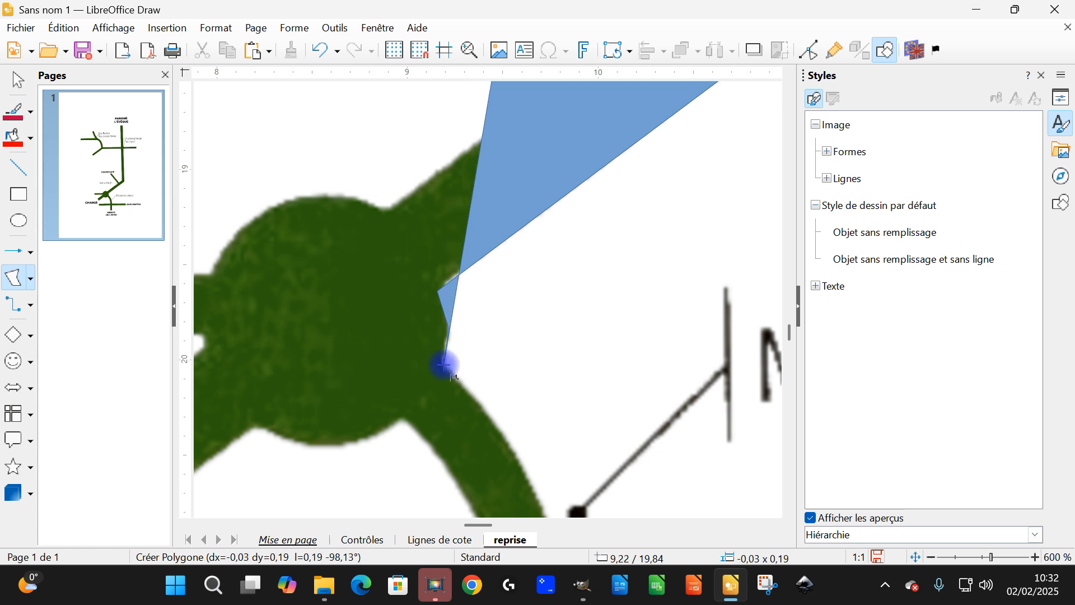
click(444, 365)
scroll(504, 348, down, 3)
scroll(579, 233, down, 3)
scroll(536, 183, up, 3)
click(549, 339)
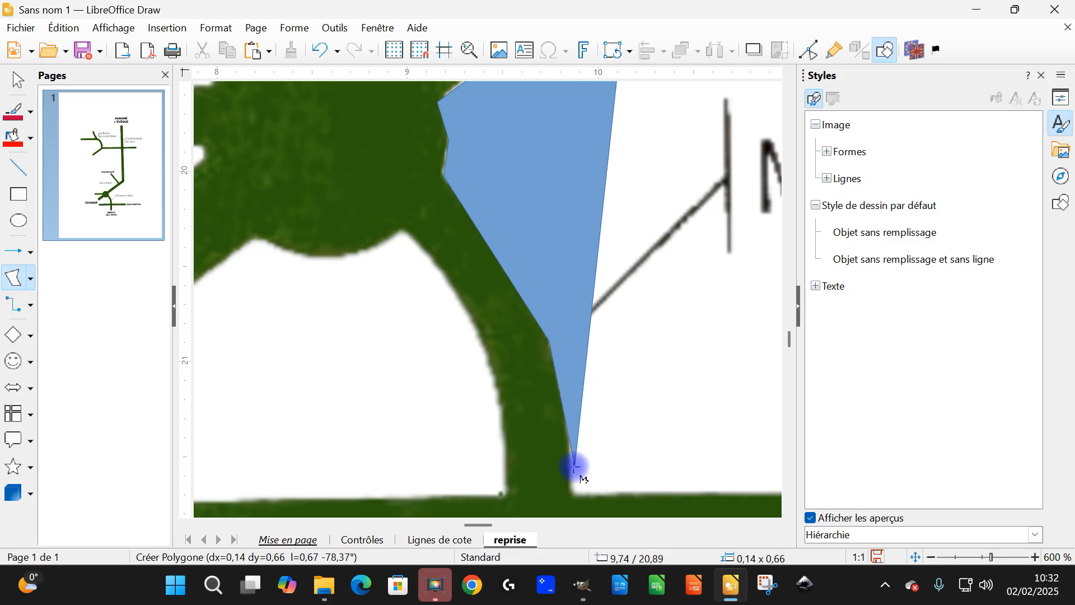
click(570, 495)
- Extend the polygon around the BOIS MARTIN road: along its upper edge, across its end and back along its lower edge
ctrl+scroll(663, 447, down, 5)
ctrl+scroll(675, 451, up, 2)
scroll(674, 451, down, 2)
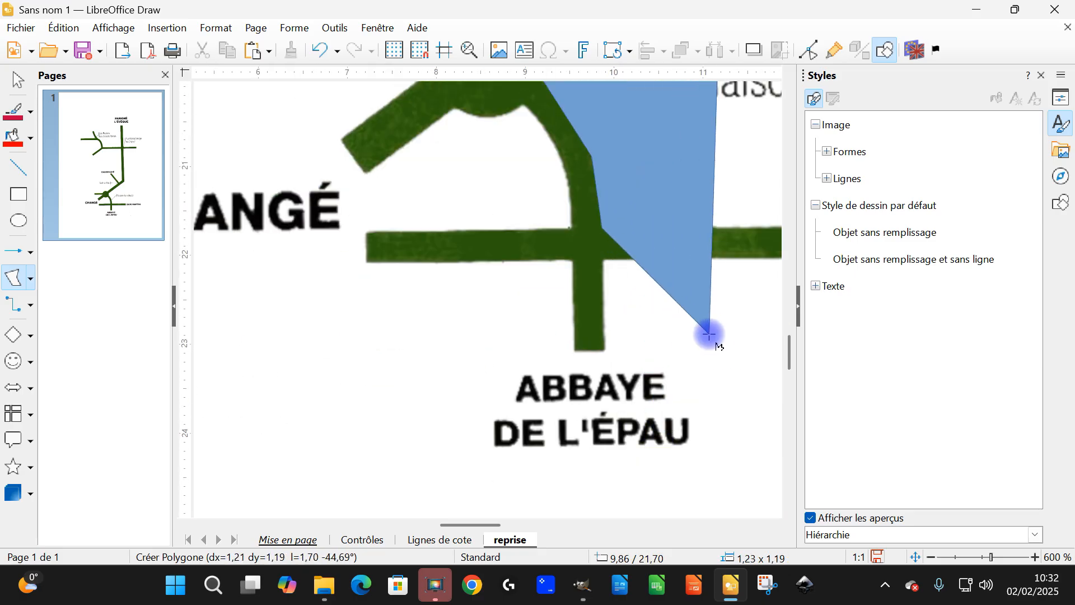
scroll(565, 398, right, 4)
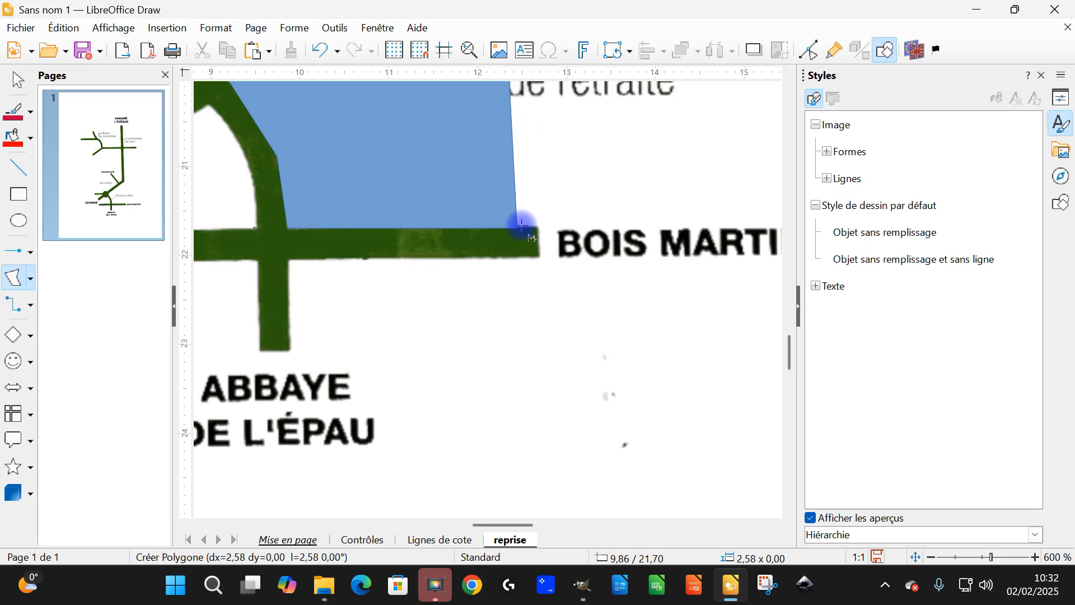
click(537, 229)
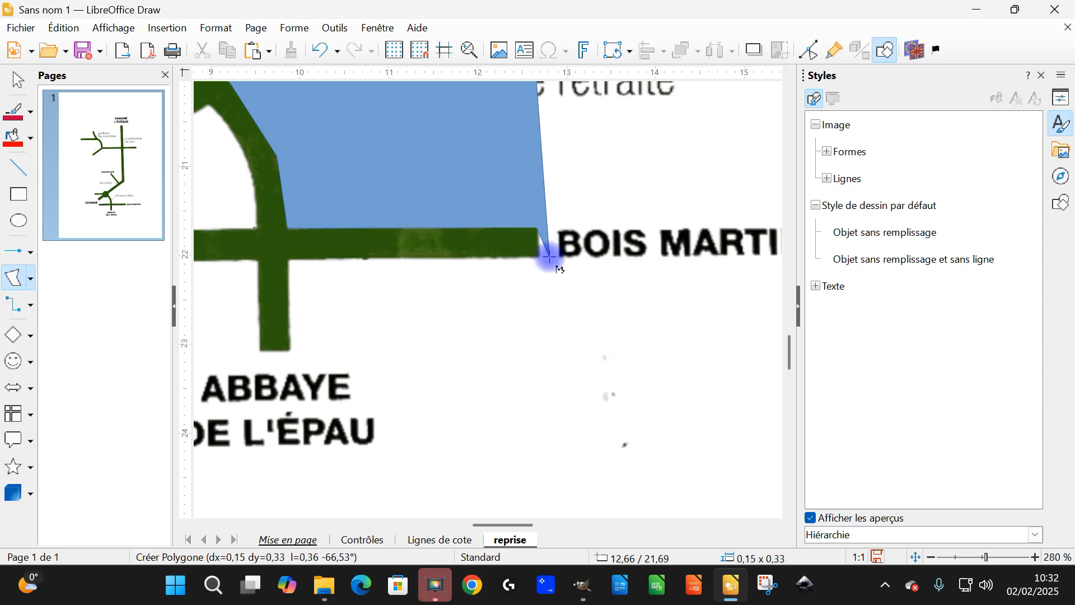
click(539, 260)
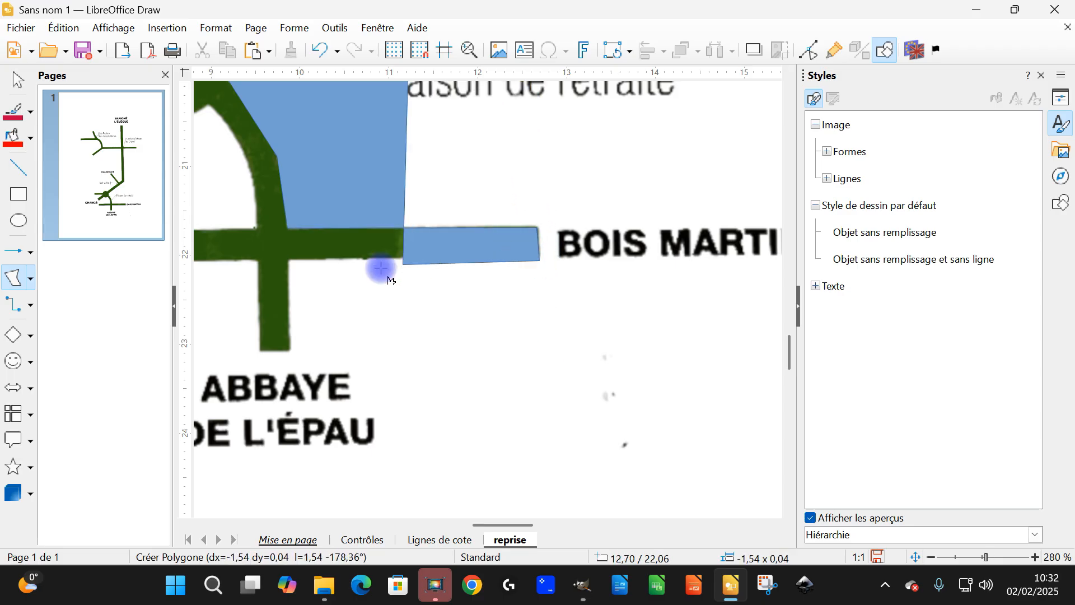
click(290, 261)
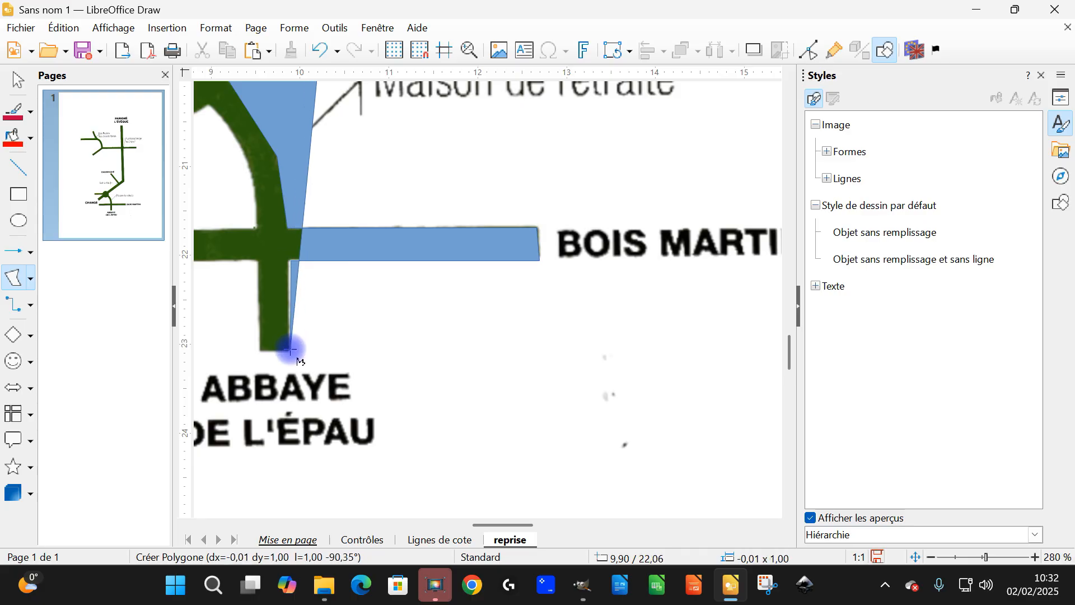
- Trace the polygon around the ABBAYE DE L'ÉPAU stub and the western arm of that crossroads, back to the curved road
click(261, 351)
click(256, 263)
scroll(392, 274, up, 3)
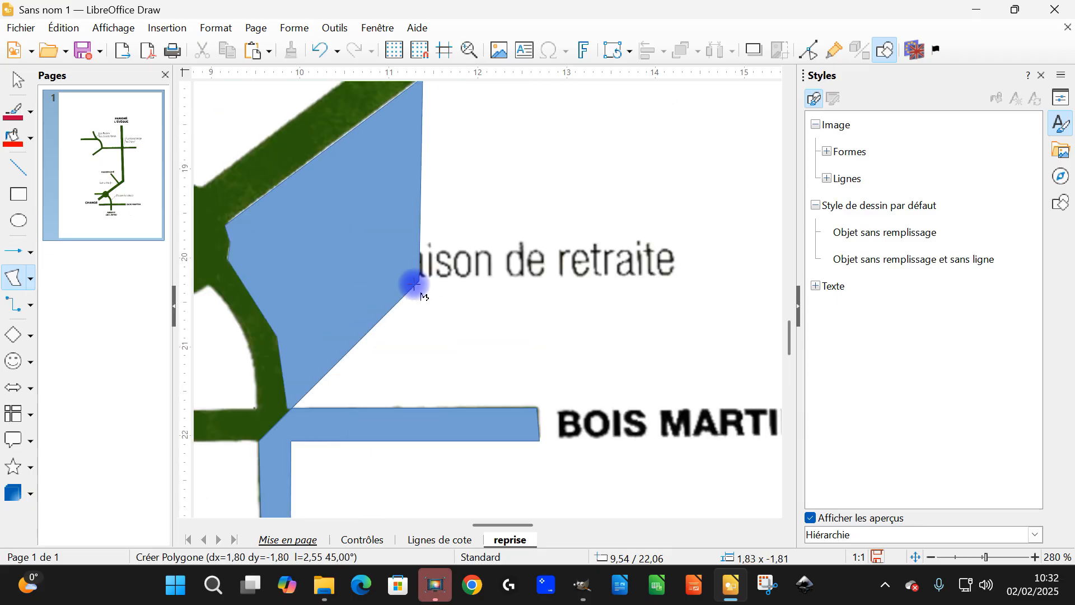
scroll(447, 392, left, 5)
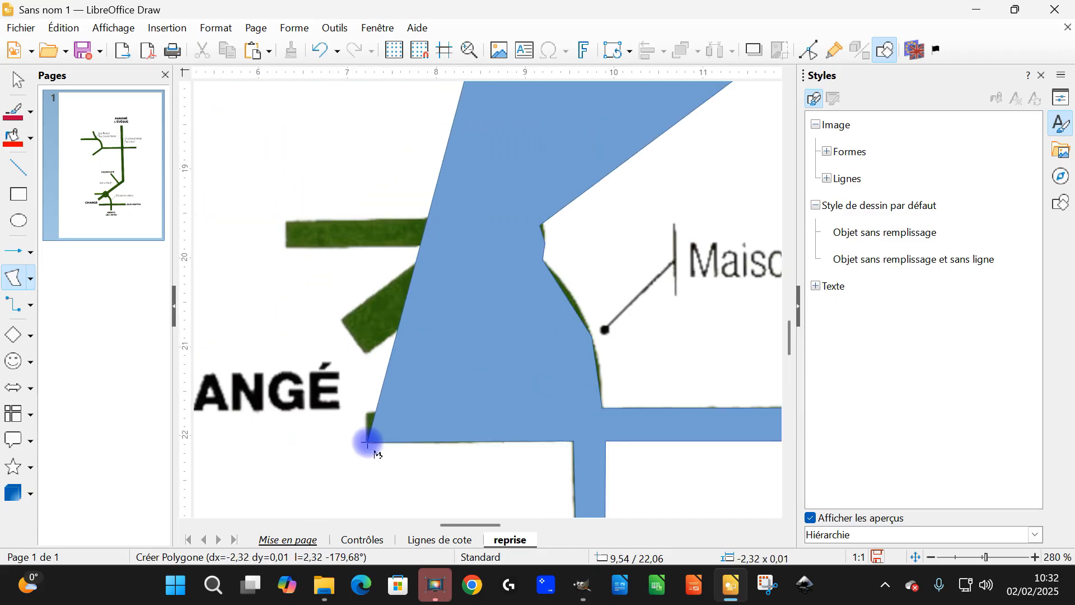
click(367, 443)
click(366, 413)
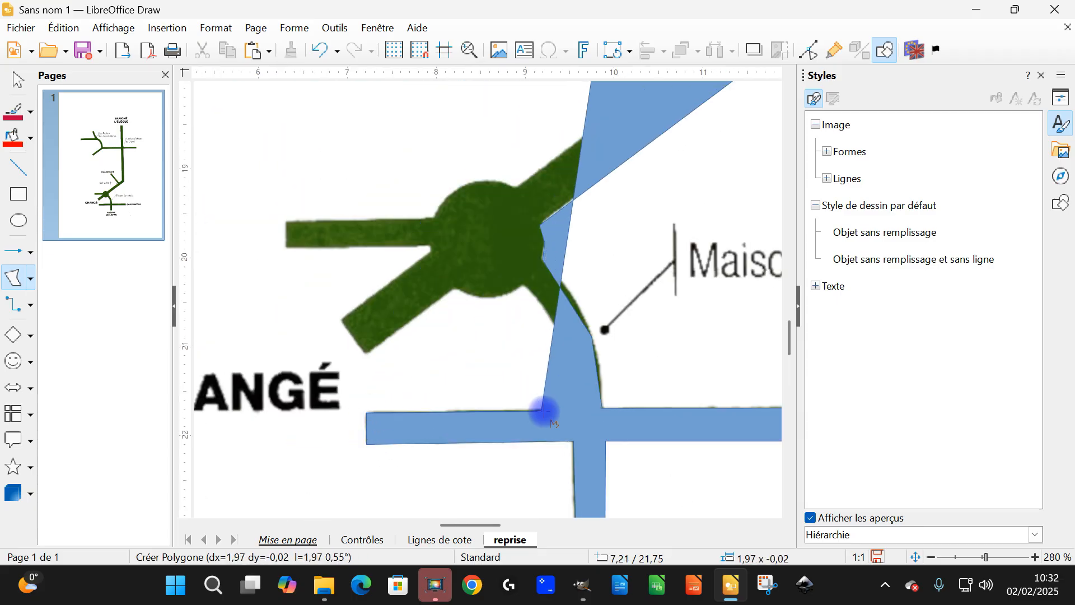
click(573, 405)
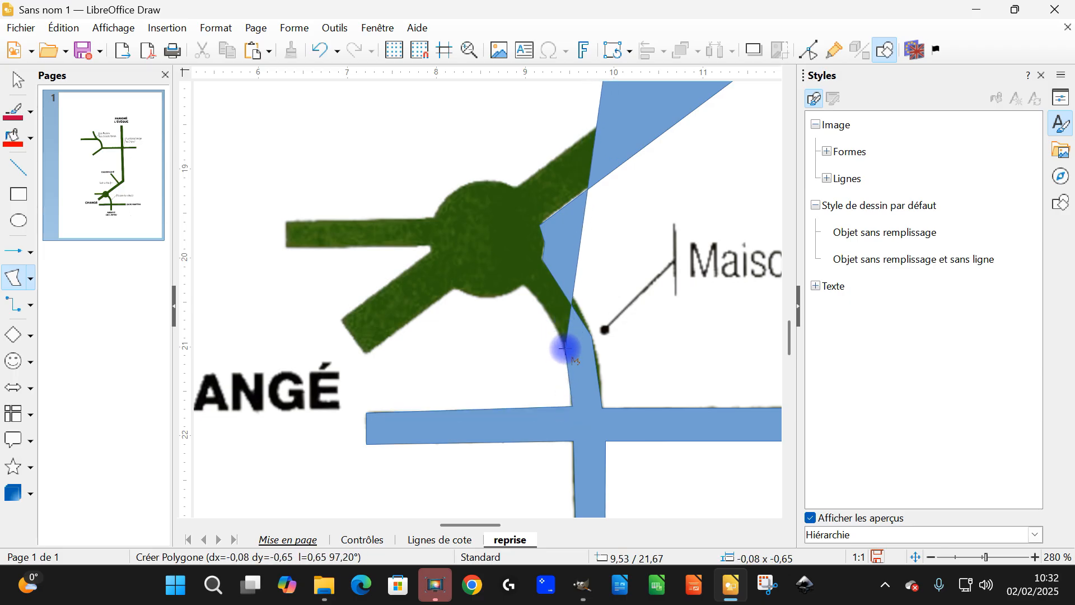
- Continue the polygon up the curved road's inner edge and along the south side of the roundabout
click(563, 347)
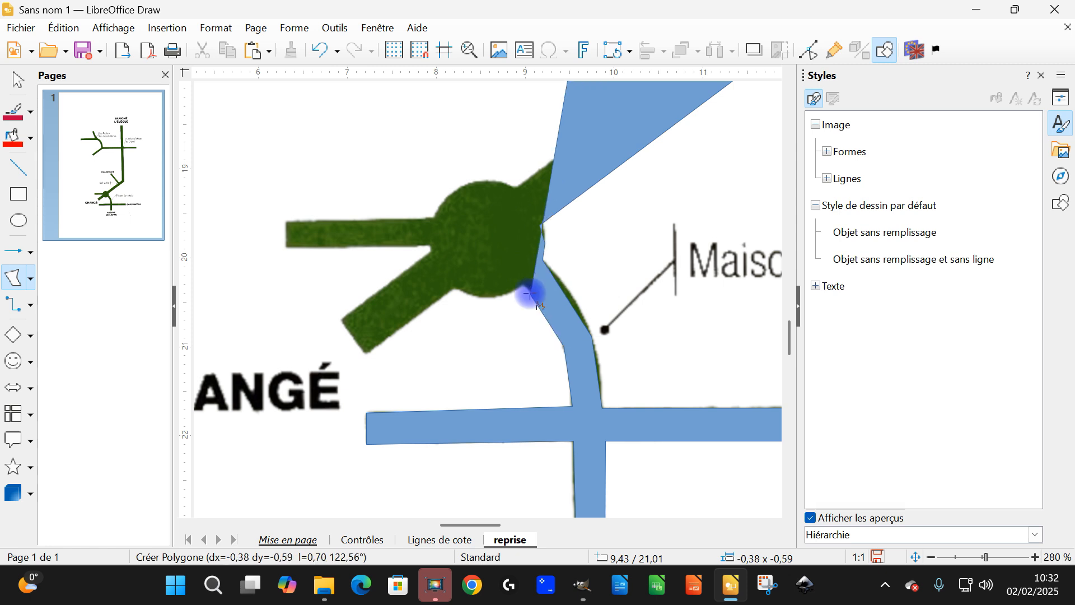
click(526, 286)
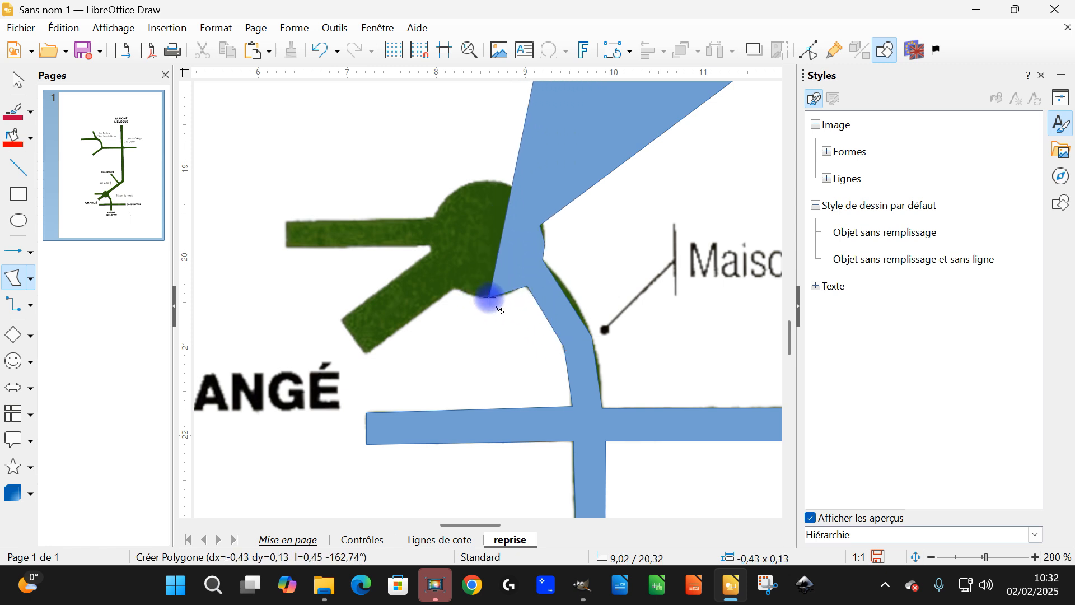
click(488, 299)
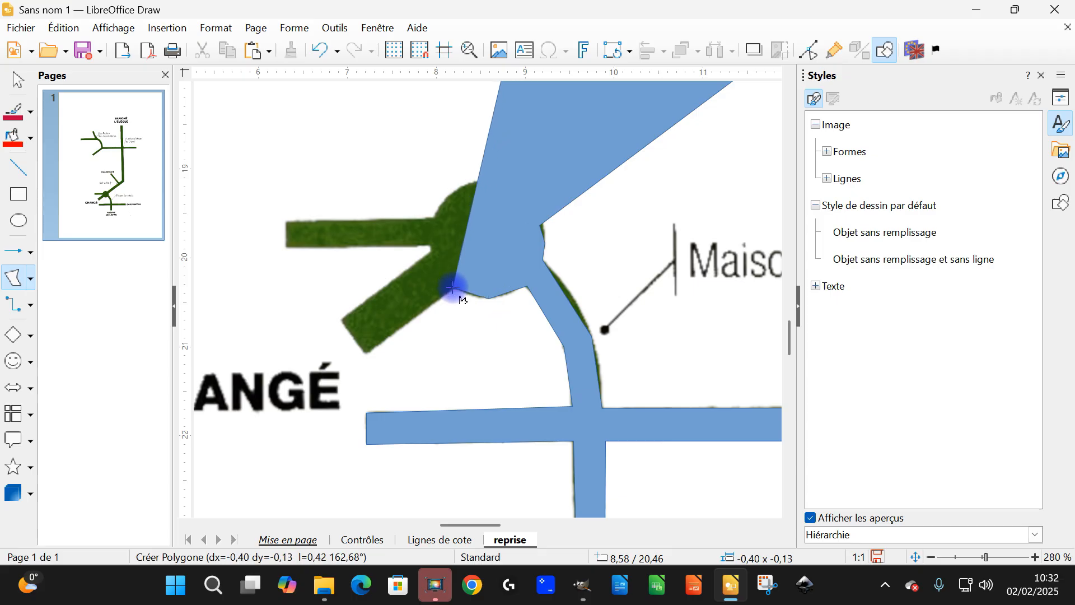
click(453, 288)
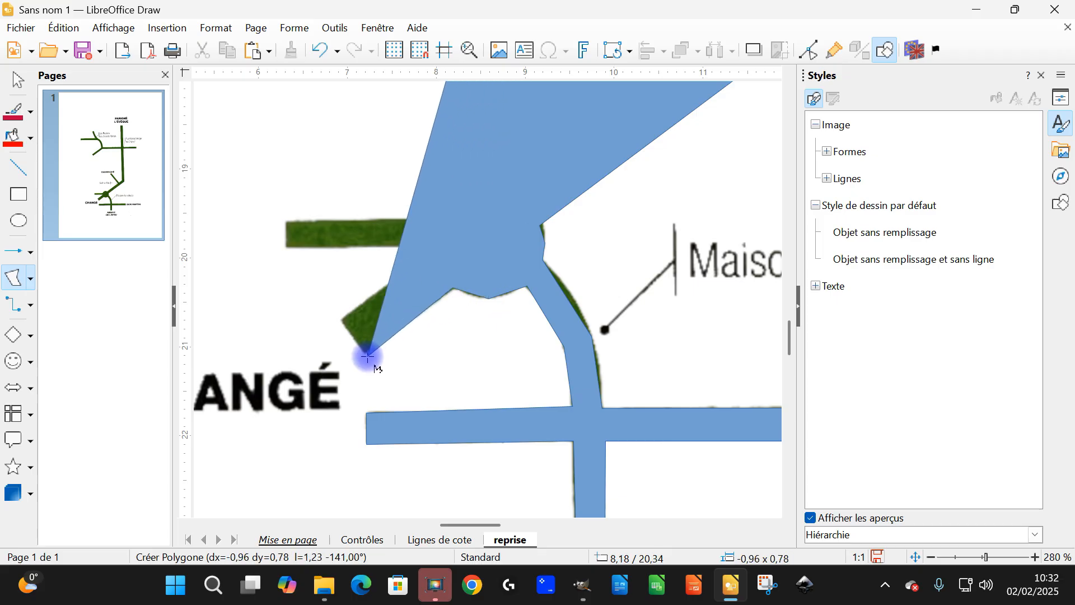
- Trace the polygon around the ends of the roundabout's southwest and west branches, back to the roundabout's northwest side
click(364, 355)
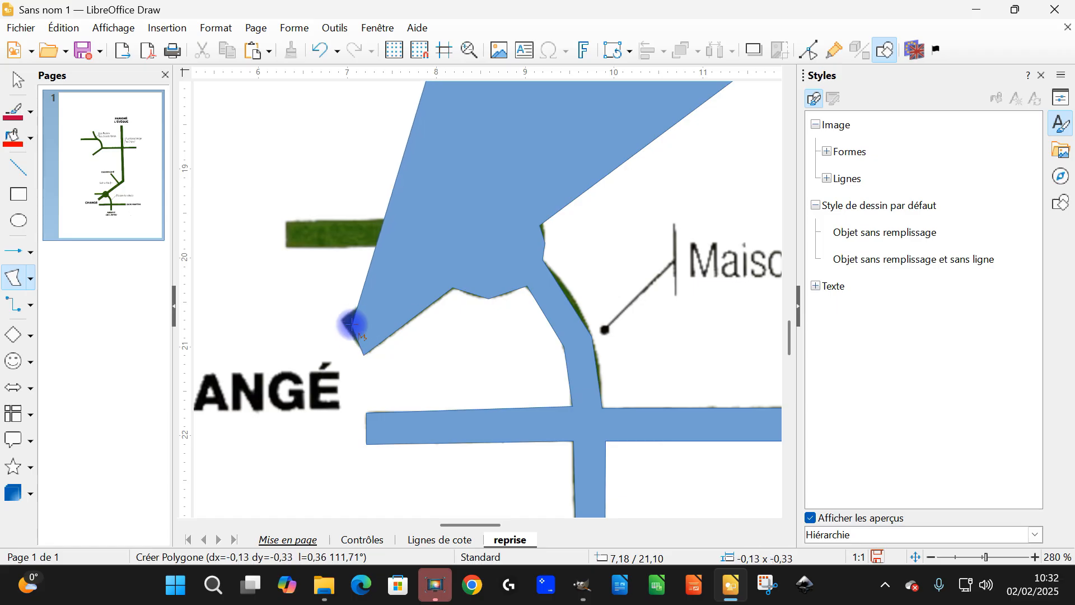
click(339, 320)
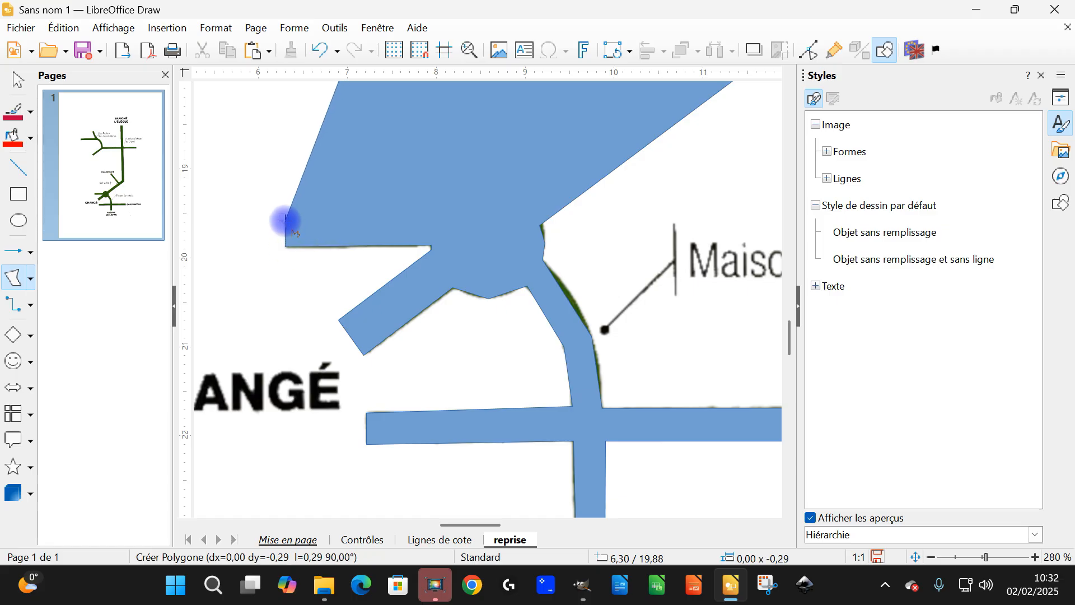
click(284, 219)
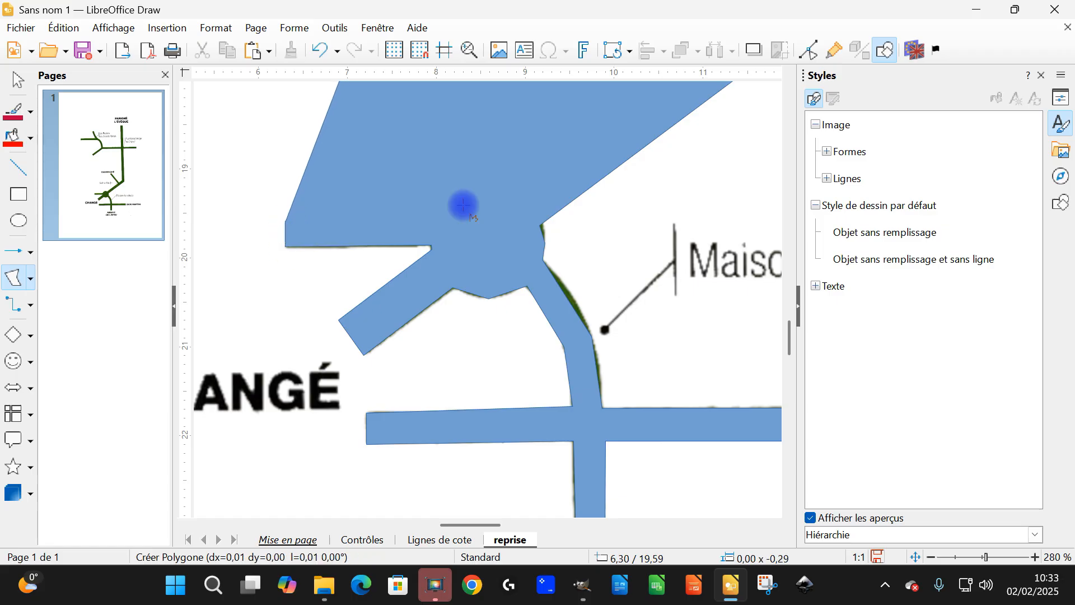
click(432, 216)
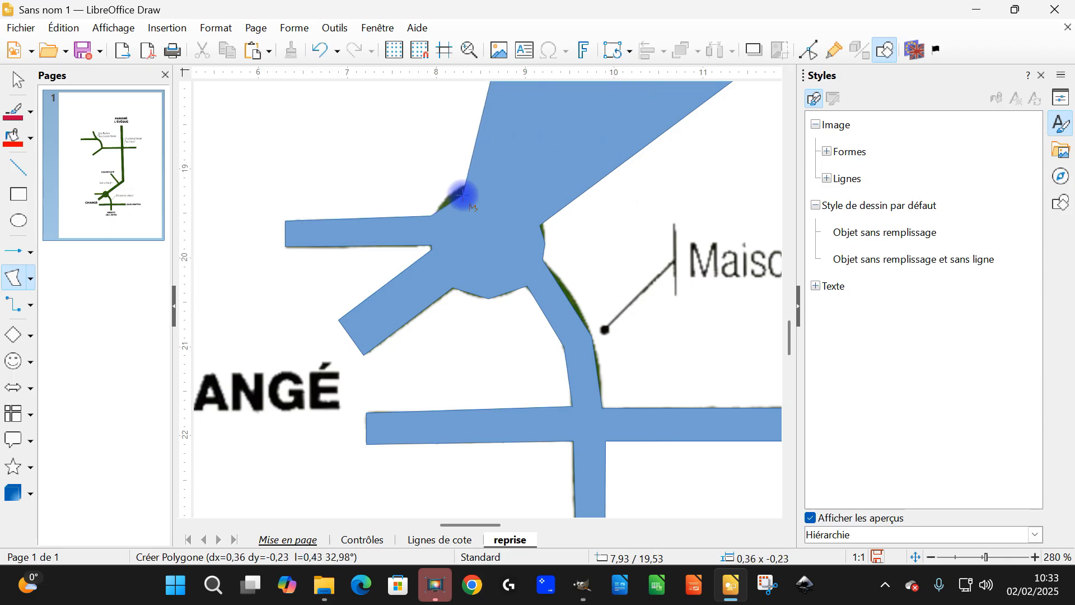
- Continue the polygon over the roundabout's north side and along the main road's inner edge to the junction near Gué-la-Hart
click(459, 187)
click(517, 185)
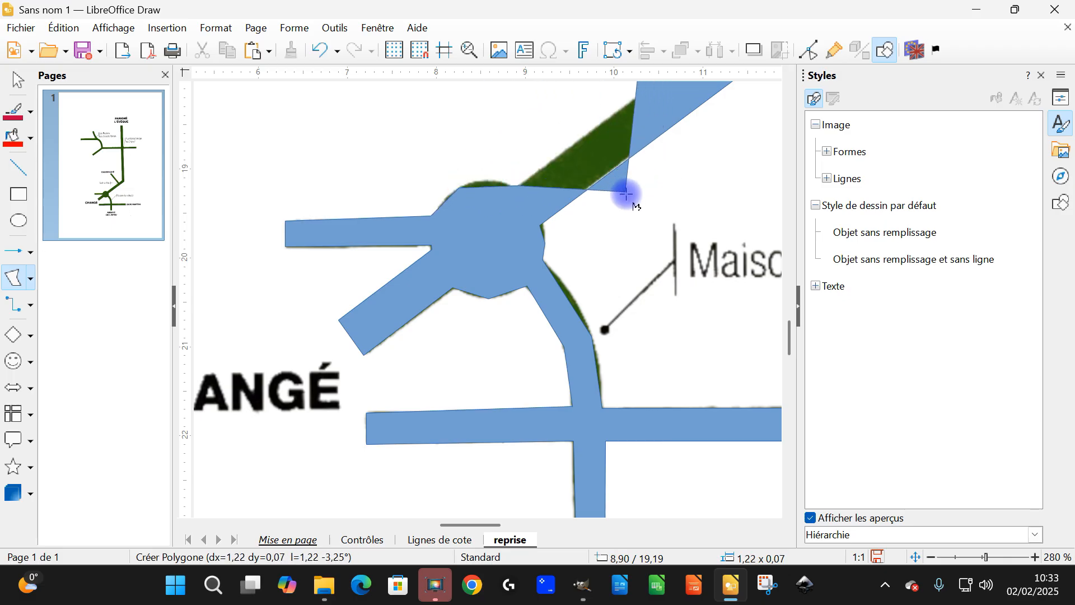
scroll(626, 192, up, 3)
click(708, 220)
- Trace the polygon around the CHAMPAGNÉ branch and back down to the main road
scroll(596, 207, up, 5)
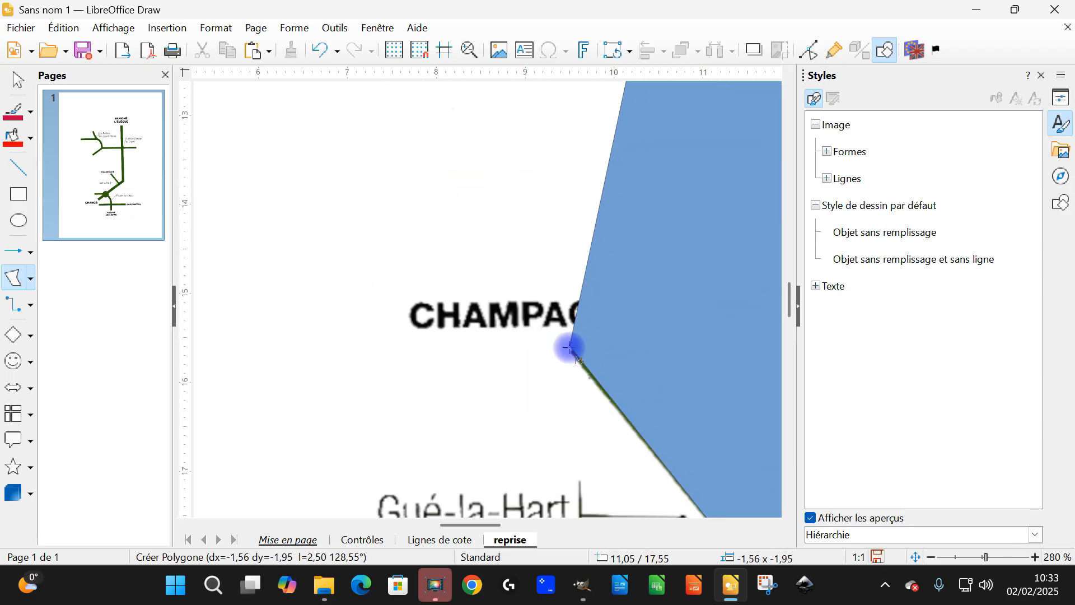
click(569, 350)
scroll(577, 336, down, 3)
click(591, 158)
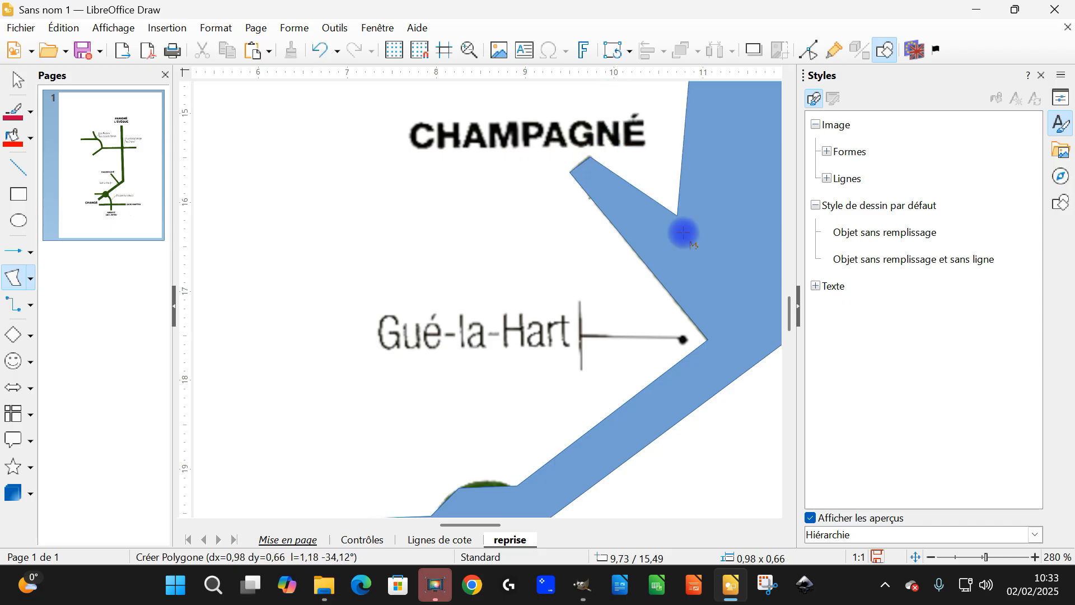
click(728, 326)
- Continue the polygon around the main road's inner bend and up its west edge to the crossroads near "La Bonne Vierge du Chêne"
scroll(728, 326, down, 3)
drag(486, 524, 533, 523)
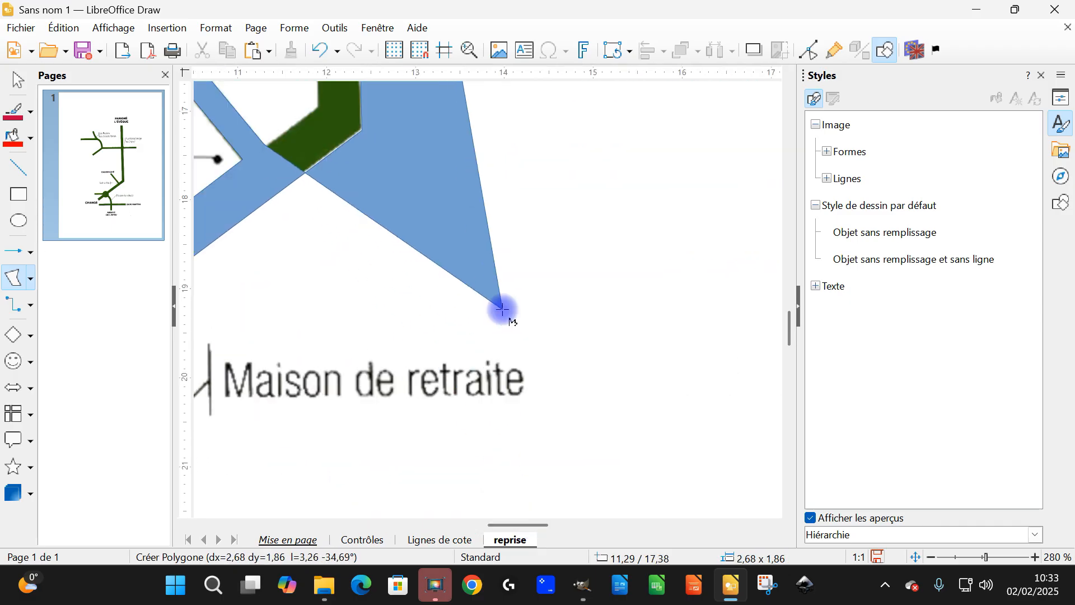
scroll(473, 229, up, 6)
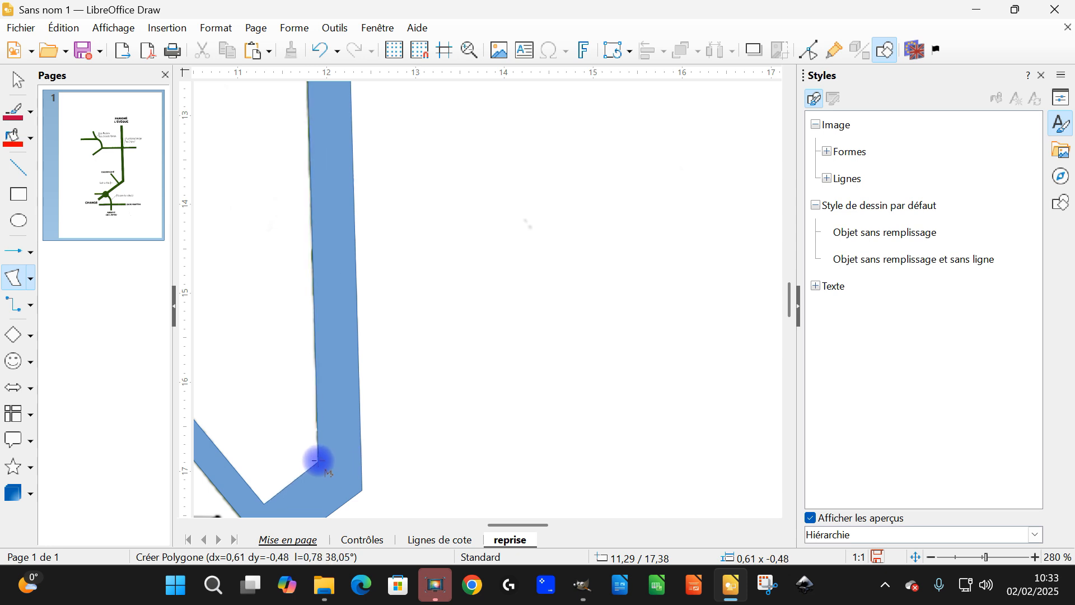
click(318, 466)
scroll(336, 379, up, 8)
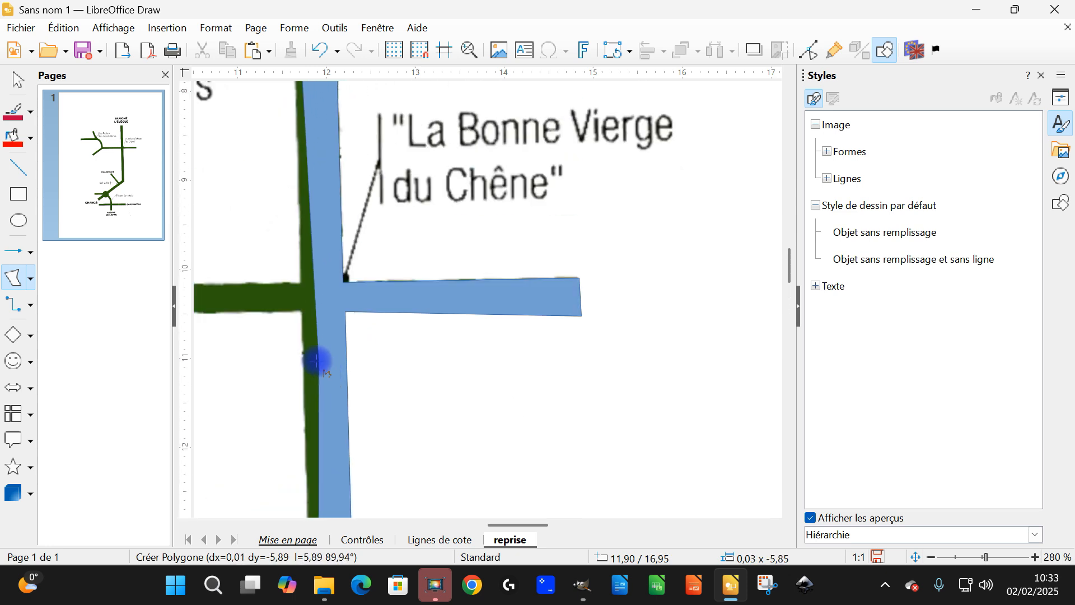
click(299, 310)
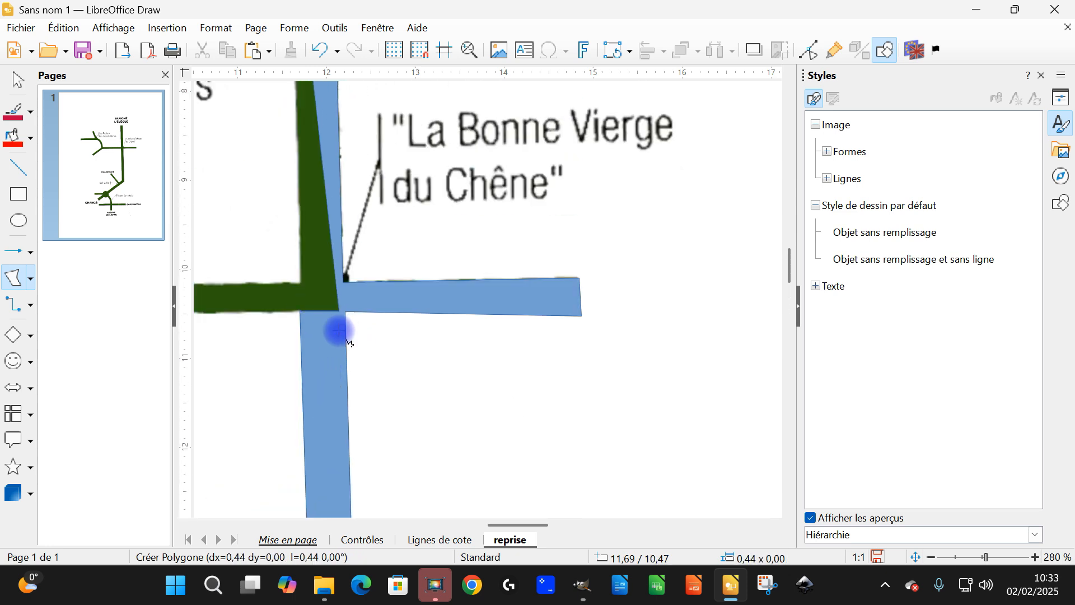
- Trace the polygon along the western road's lower edge and around the end of its southwest branch, back to the fork
scroll(339, 331, left, 6)
click(357, 317)
scroll(348, 331, down, 4)
scroll(348, 331, left, 4)
click(426, 198)
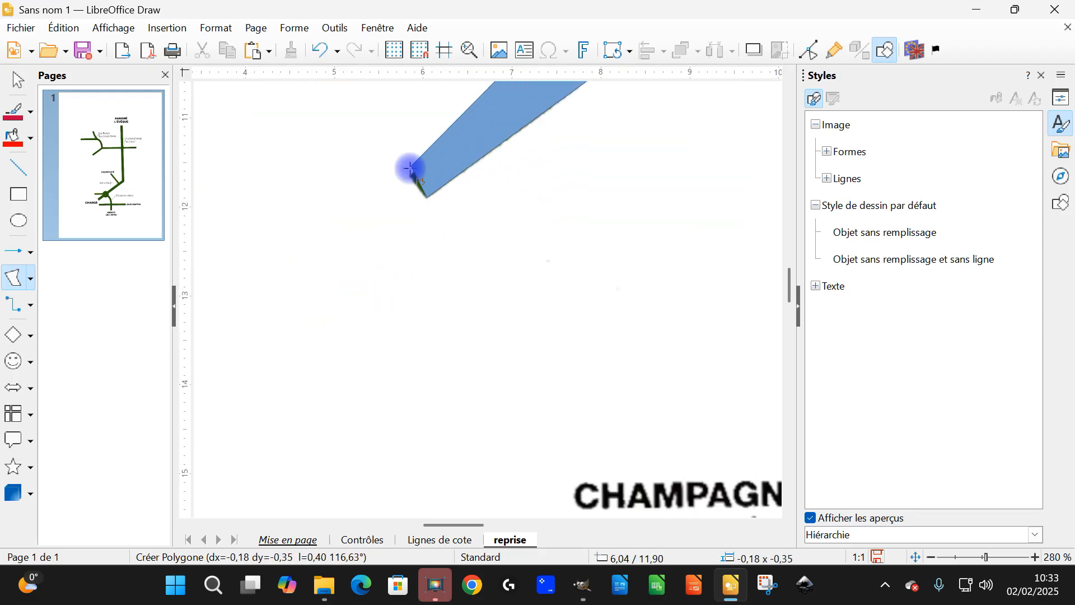
scroll(576, 173, up, 3)
click(568, 237)
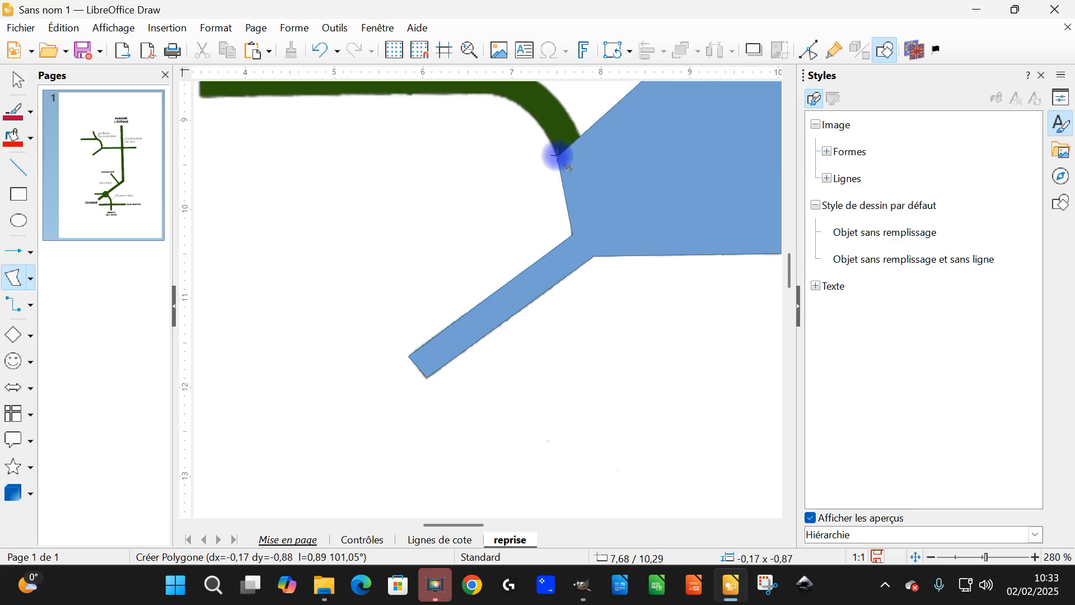
- Continue the polygon up the inner edge of the western curve and around the end of the far west branch
click(560, 163)
click(513, 98)
scroll(196, 263, up, 3)
click(199, 276)
click(199, 248)
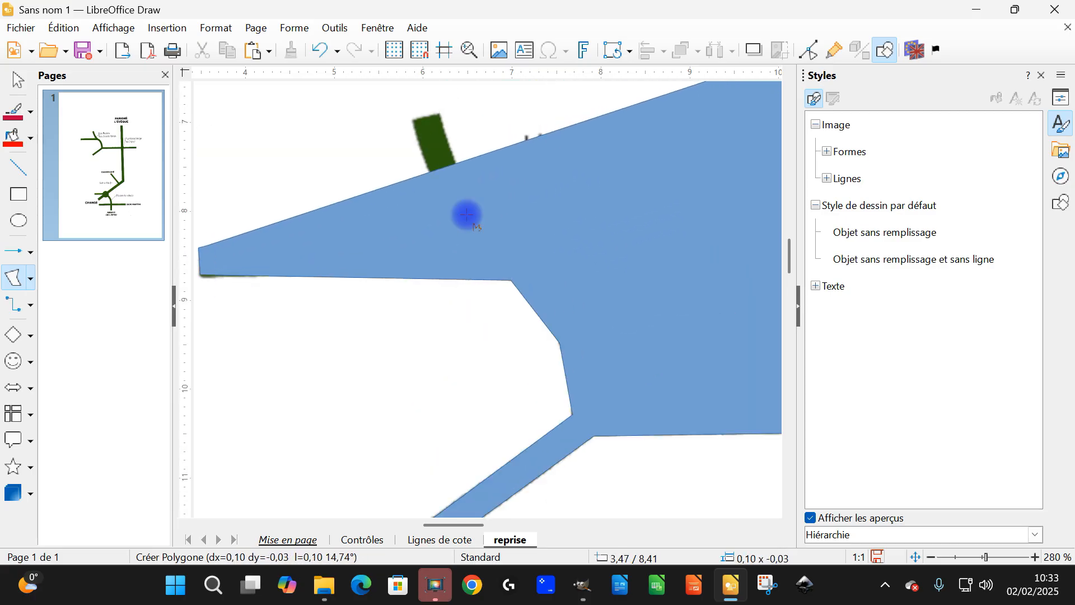
- Trace the polygon along the west branch's upper edge and around the short branch beside Les Rosiers
click(466, 237)
click(430, 181)
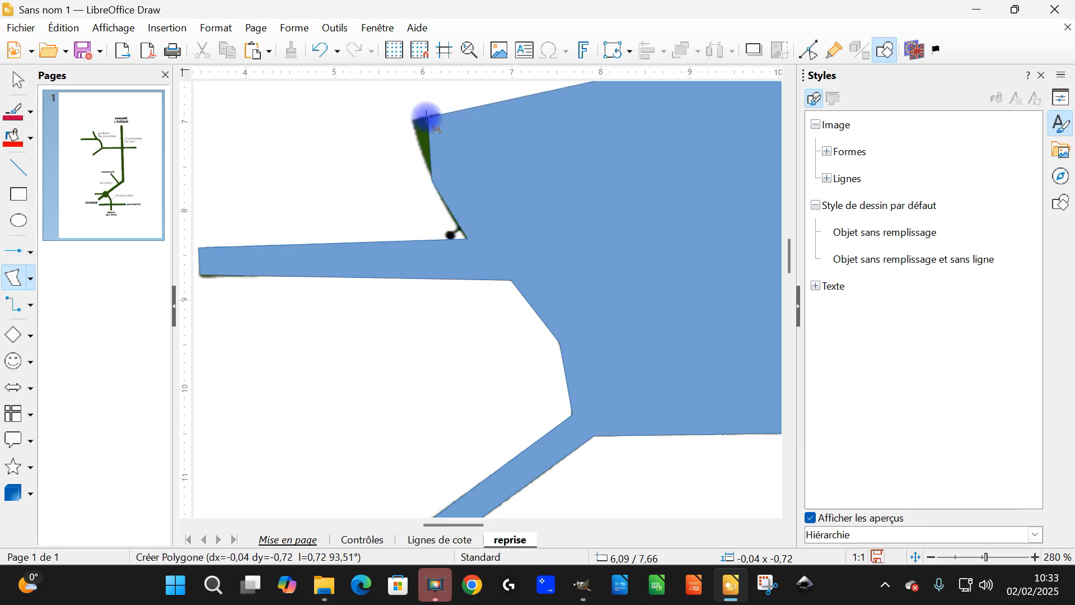
click(412, 120)
click(441, 112)
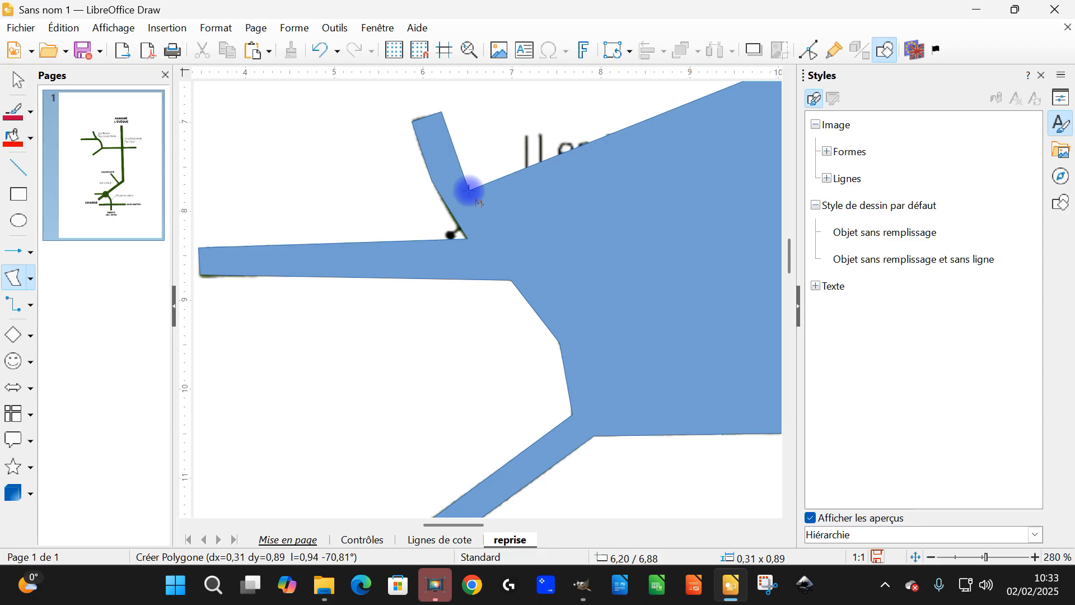
click(470, 192)
- Continue the polygon along the outer edge of the western curve down to the road leading to the crossroads
click(518, 247)
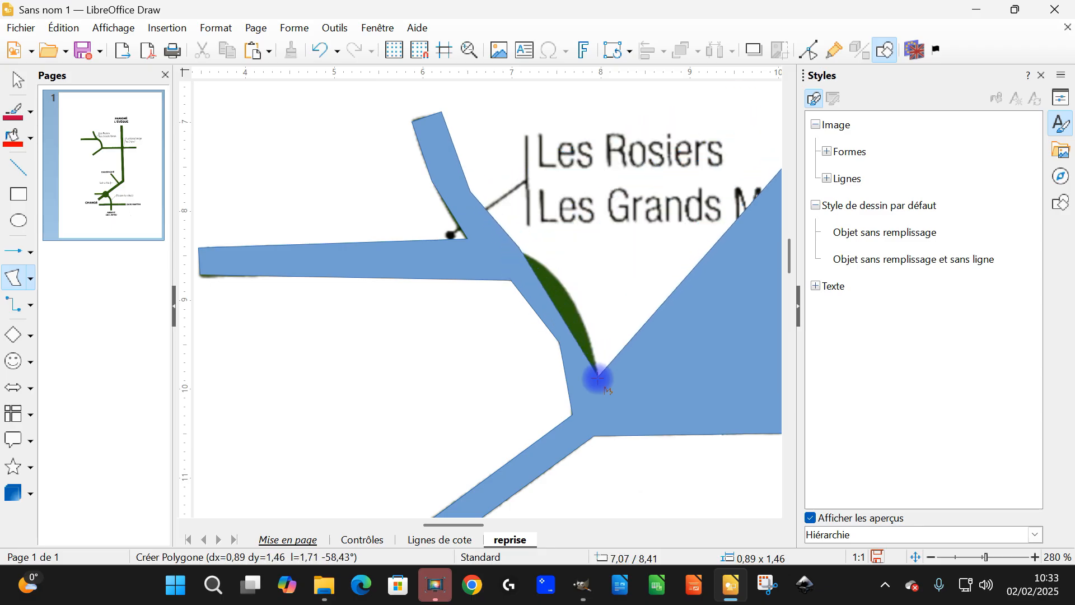
click(558, 277)
click(592, 347)
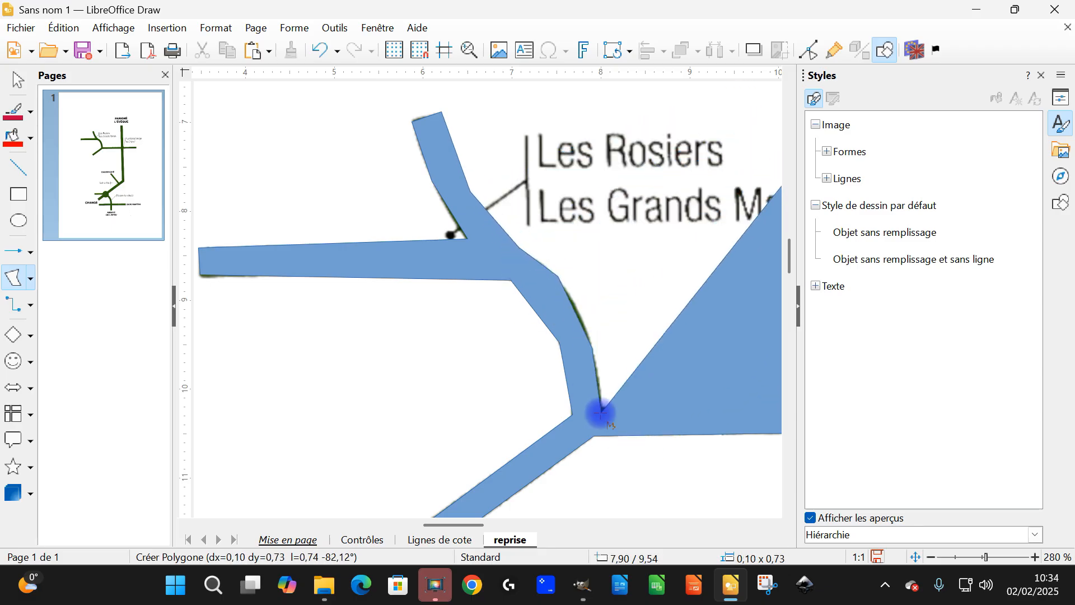
click(604, 406)
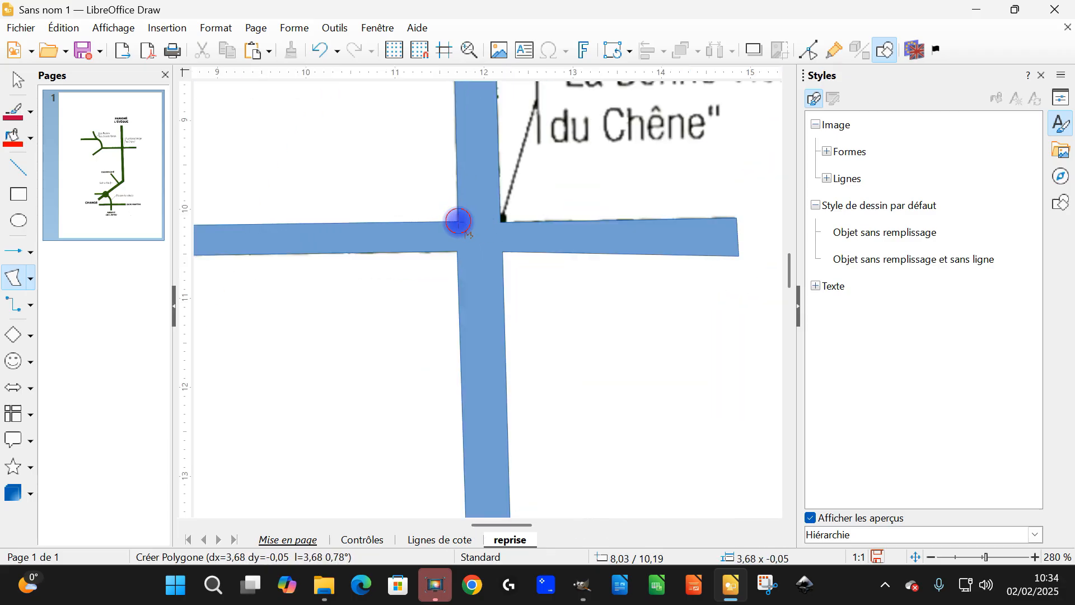
- Trace the polygon along the western road's upper edge, around the crossroads corner and up the main road's west edge, then finish it
click(458, 221)
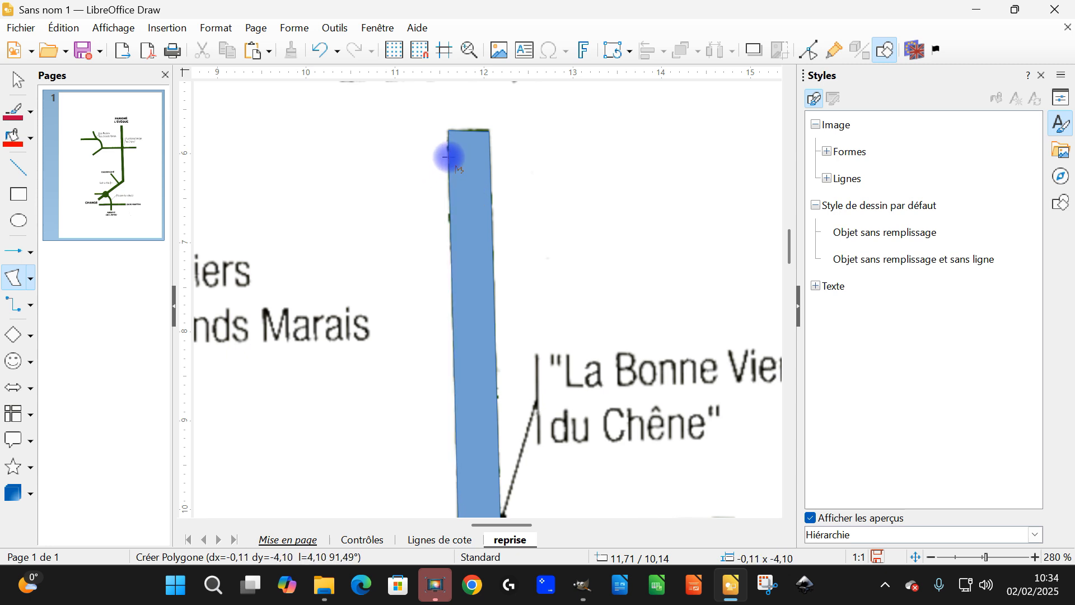
double_click(448, 156)
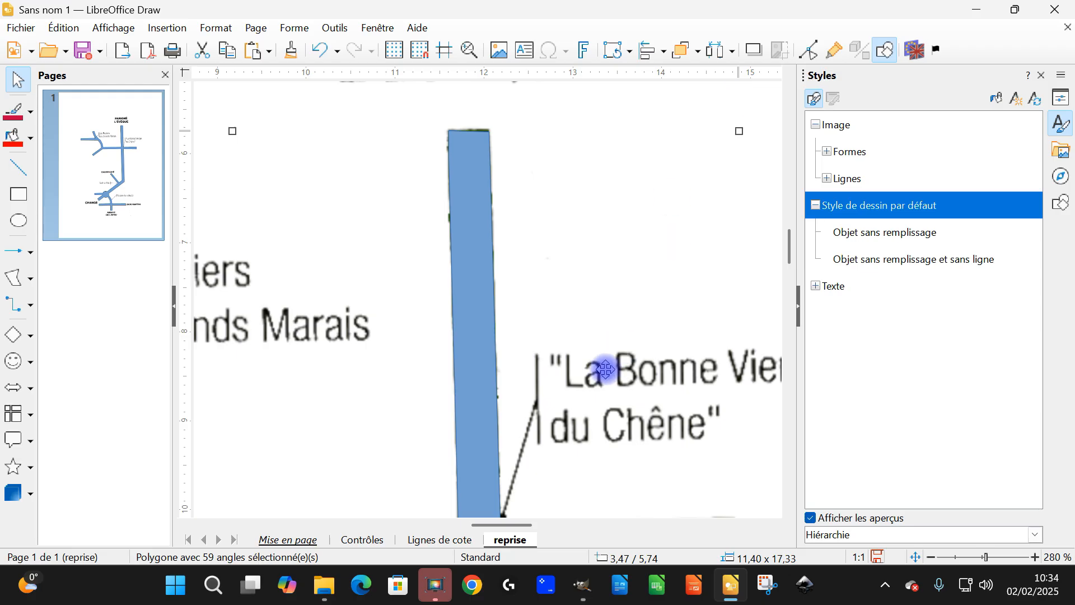
ctrl+scroll(619, 360, down, 3)
scroll(571, 423, down, 6)
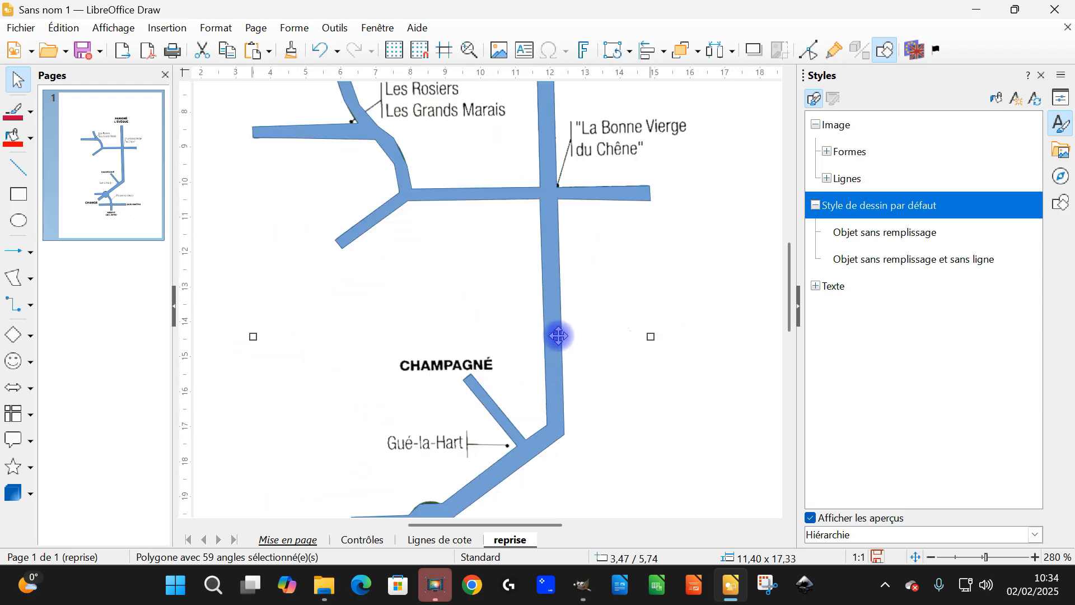
- Remove the fill from the road polygon so that only its outline covers the scanned map
scroll(583, 284, up, 1)
ctrl+scroll(583, 284, up, 2)
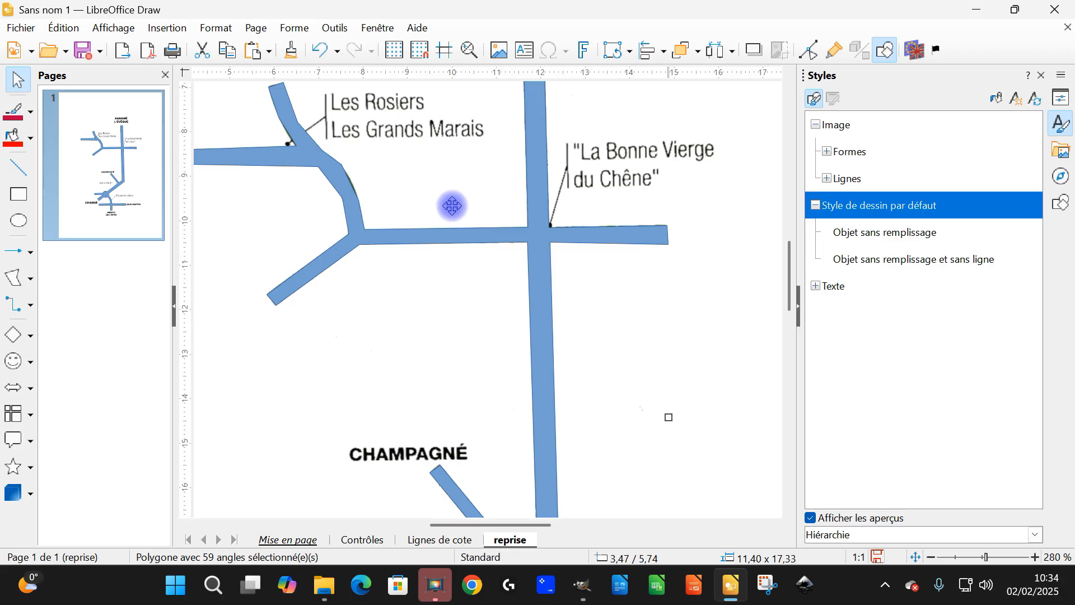
ctrl+scroll(641, 231, up, 2)
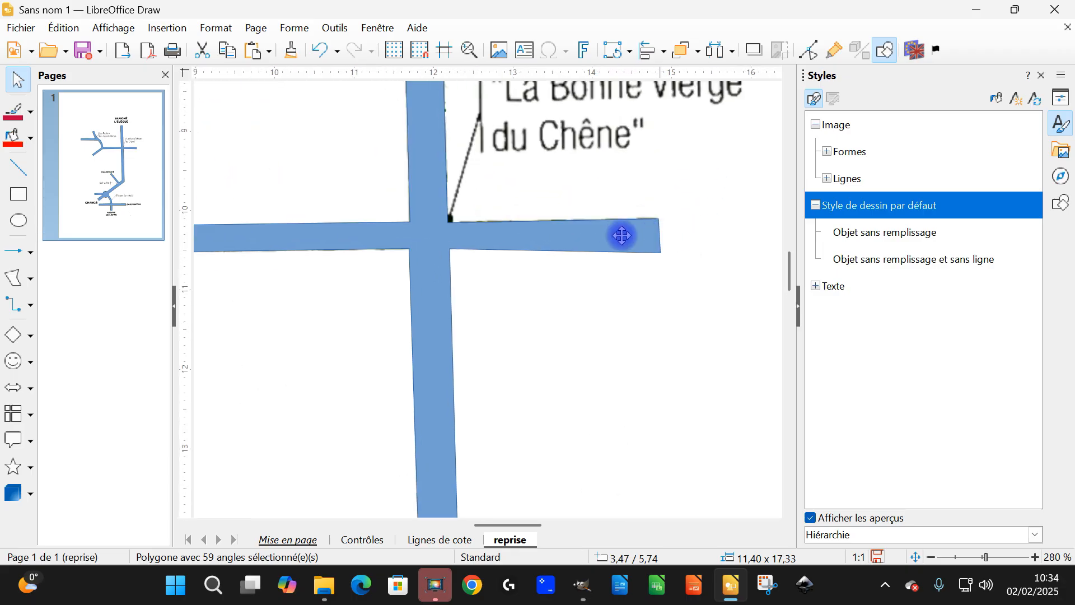
click(543, 286)
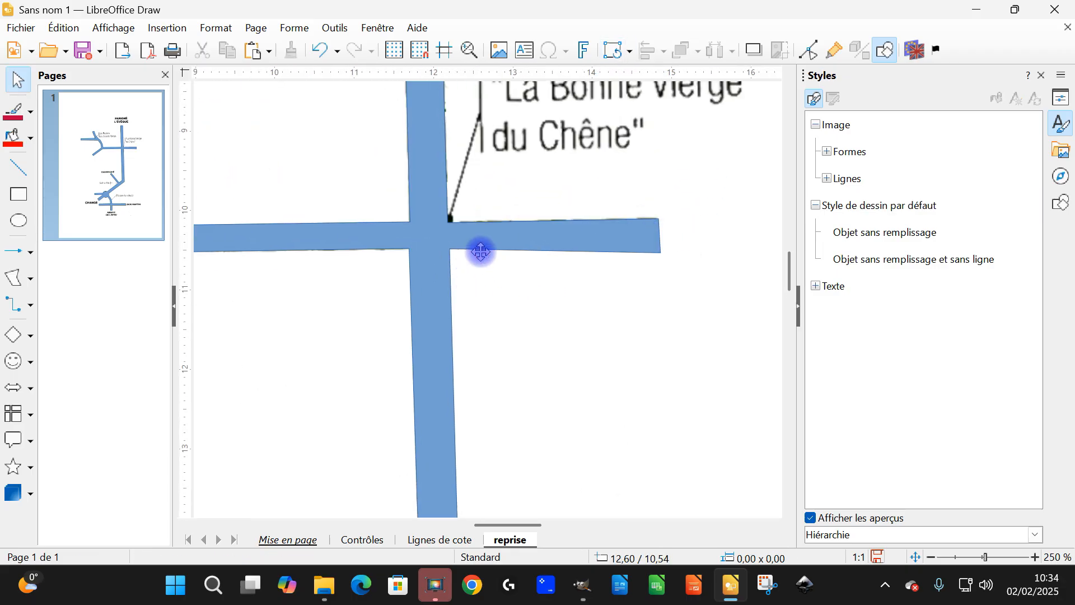
scroll(460, 249, up, 6)
click(420, 318)
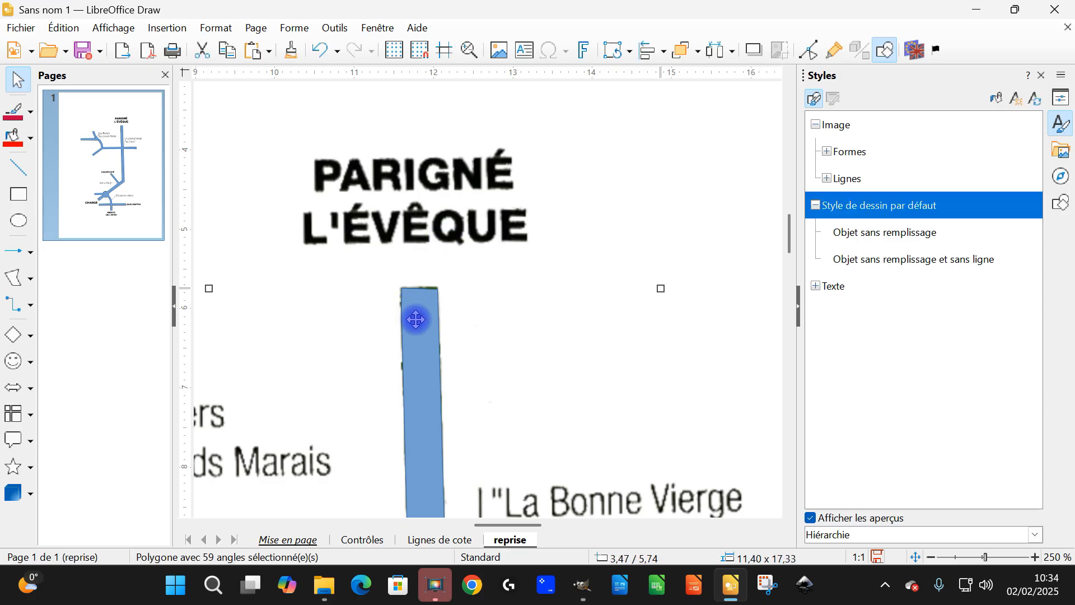
right_click(415, 319)
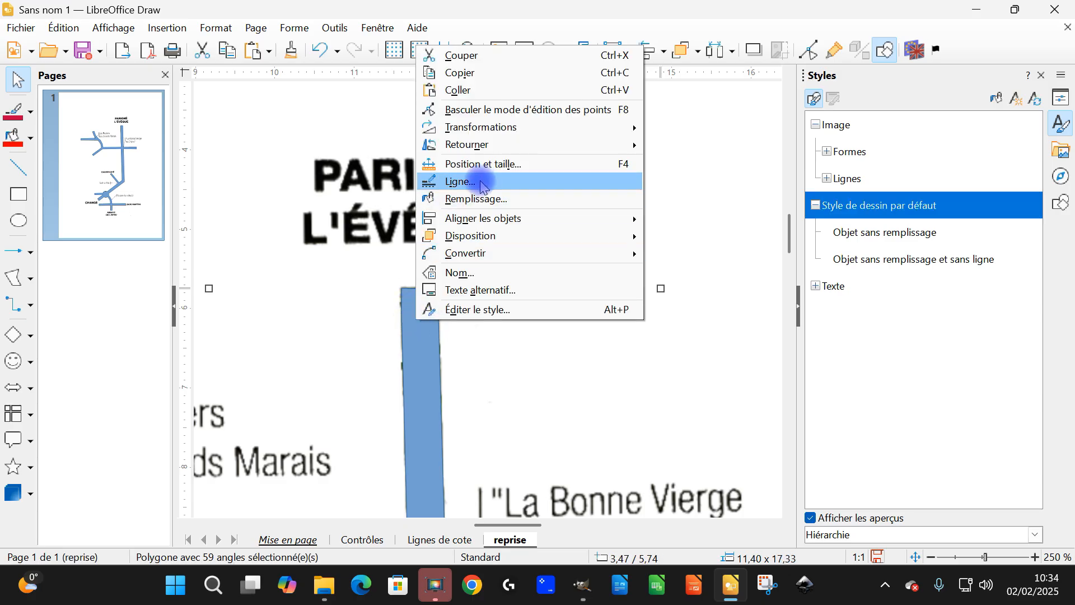
click(479, 200)
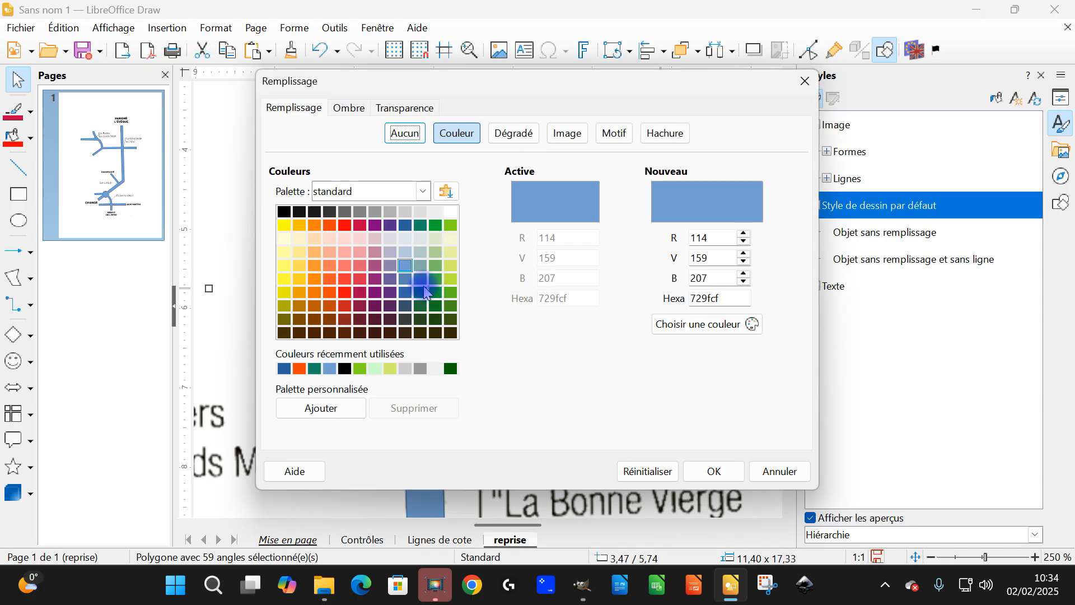
click(406, 134)
click(712, 470)
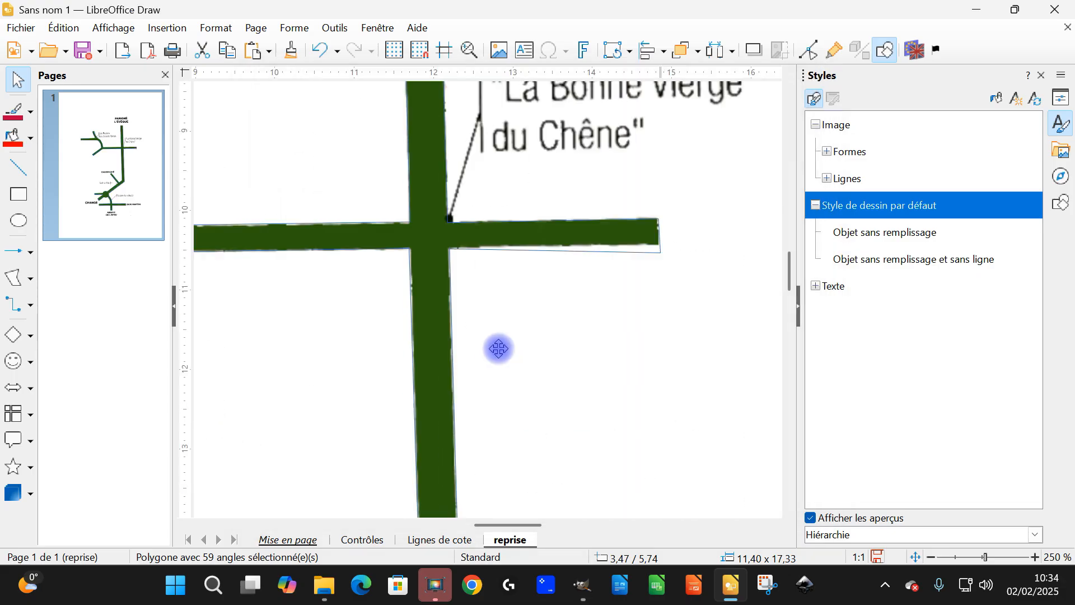
- Examine how closely the polygon's outline follows the scanned roads around the crossroads and up to Parigné l'Évêque
scroll(647, 250, up, 7)
click(664, 257)
scroll(665, 257, down, 5)
scroll(523, 274, up, 6)
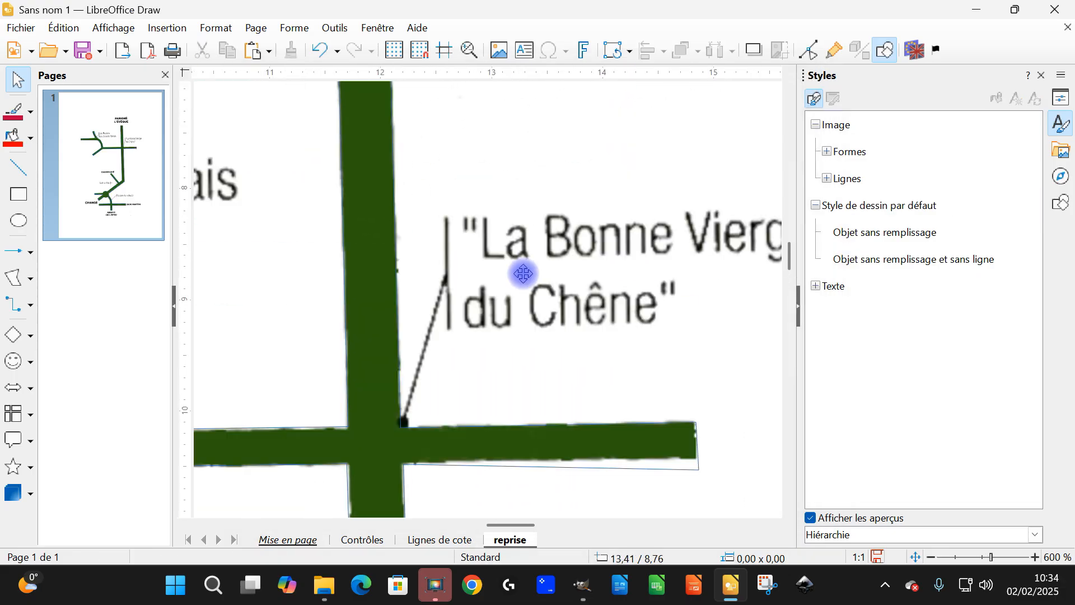
scroll(397, 252, down, 5)
scroll(441, 329, down, 5)
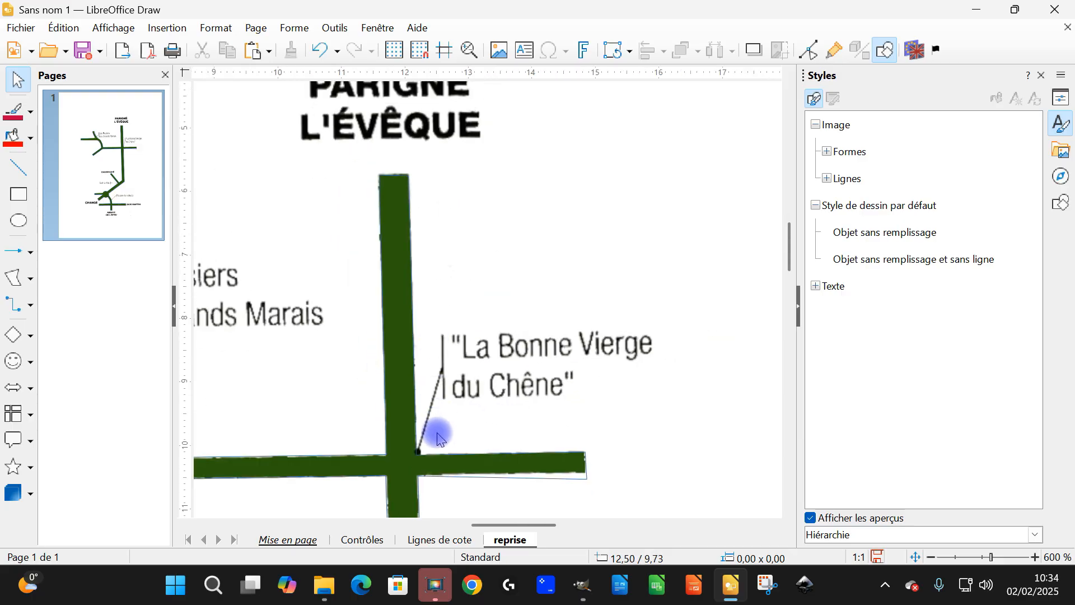
scroll(438, 463, up, 7)
click(511, 497)
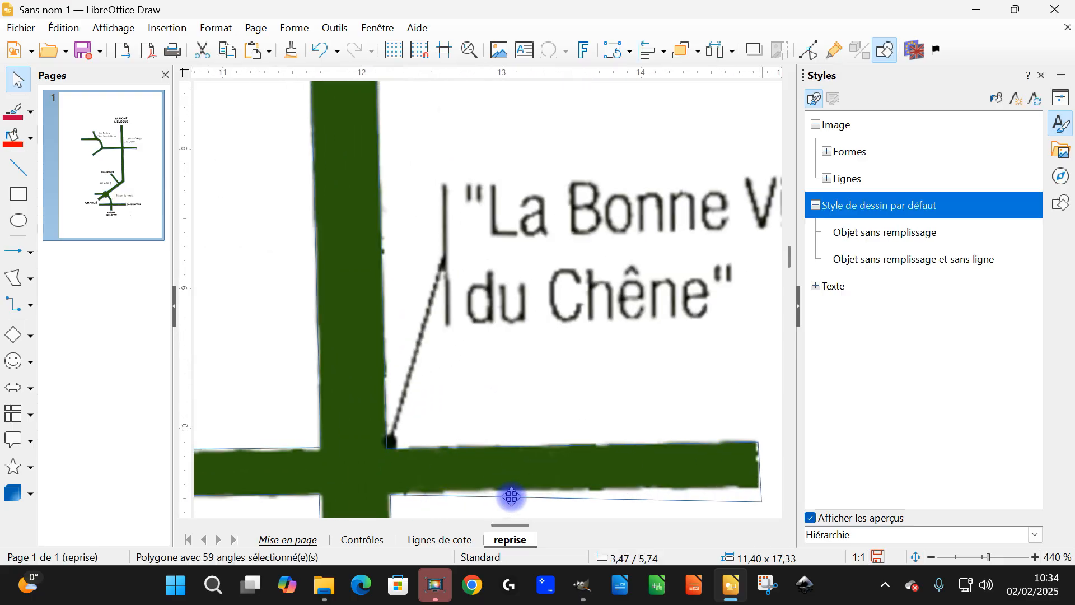
scroll(502, 359, up, 8)
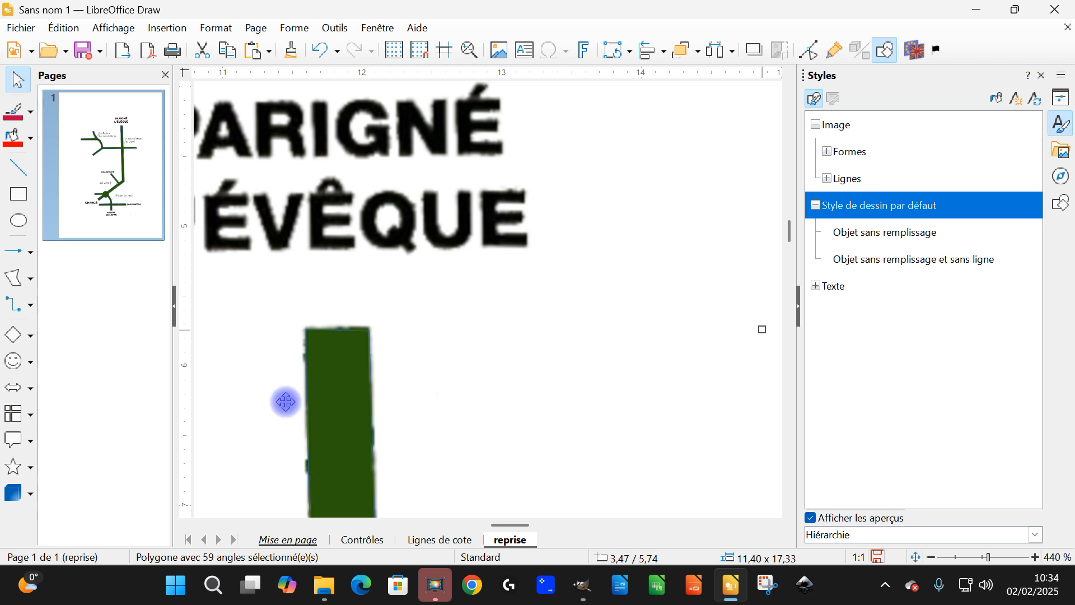
scroll(487, 367, down, 7)
scroll(487, 367, down, 5)
- Fill the road polygon with green 158466 and make the fill partly transparent
right_click(593, 251)
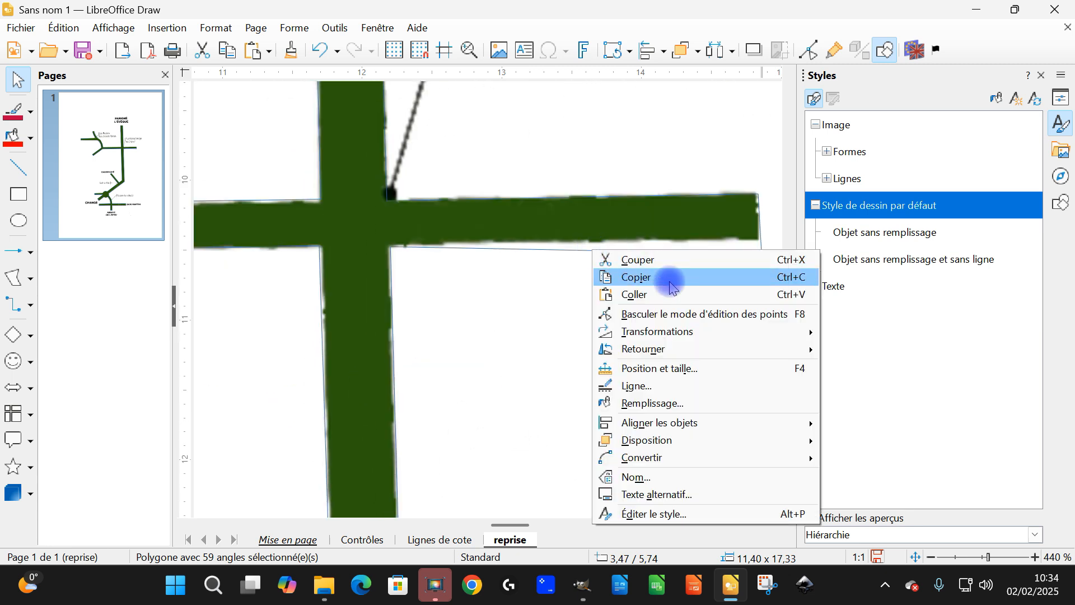
click(669, 402)
click(427, 230)
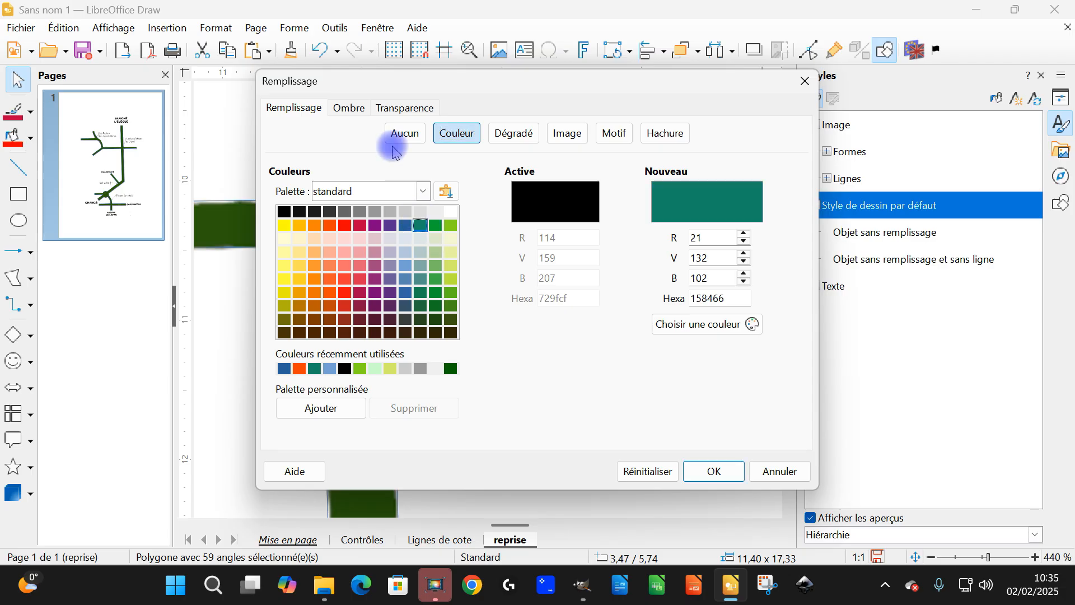
click(405, 107)
click(322, 163)
click(711, 470)
- Remove the polygon's outline by setting its line style to none
scroll(557, 377, up, 5)
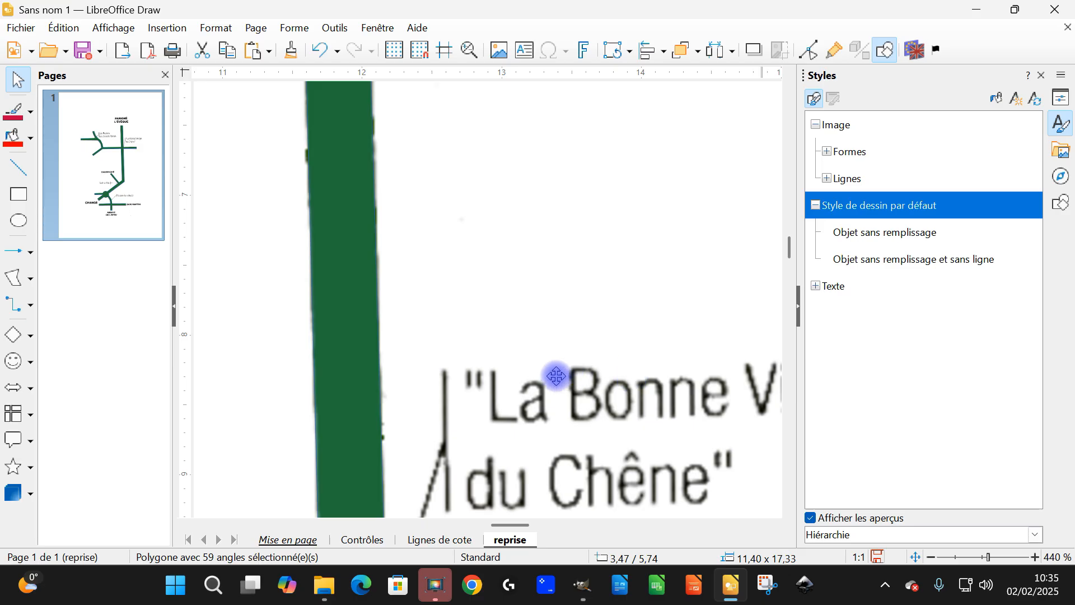
scroll(465, 391, down, 7)
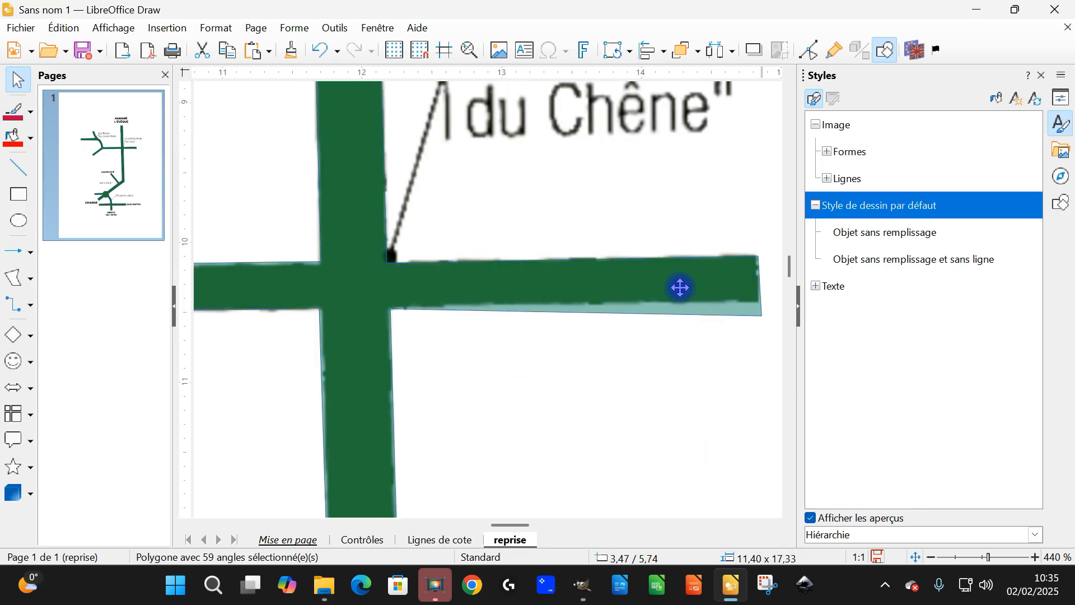
right_click(633, 313)
mouse_move(738, 218)
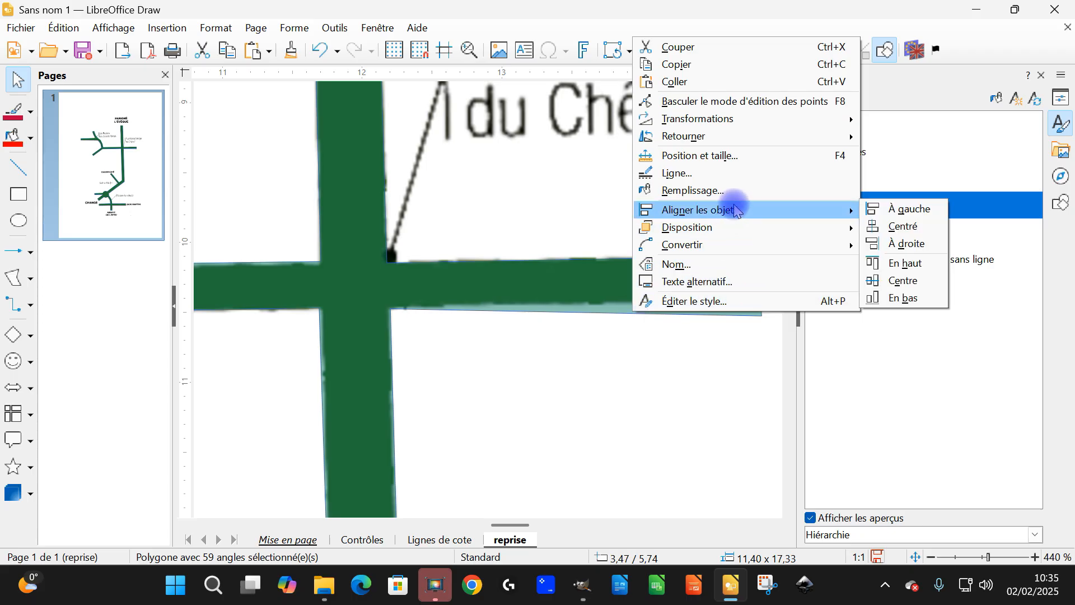
click(736, 173)
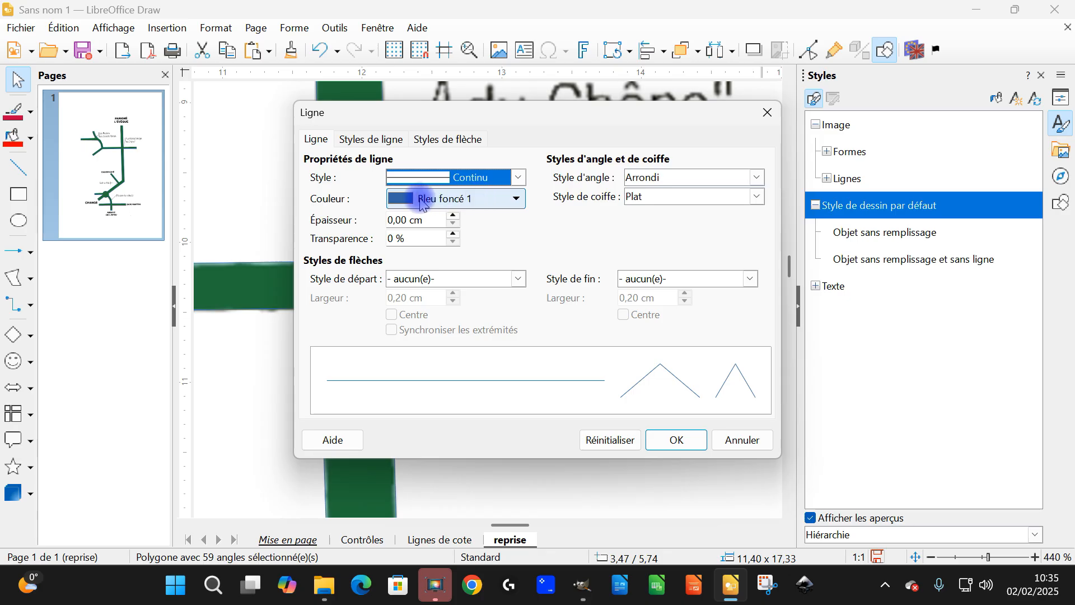
click(426, 177)
click(432, 192)
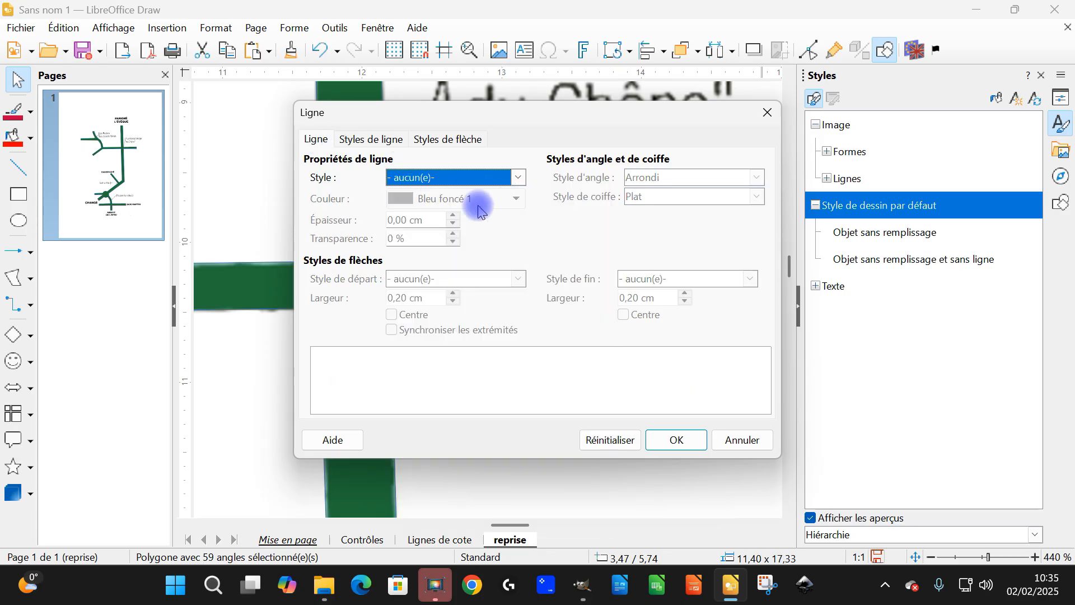
click(683, 437)
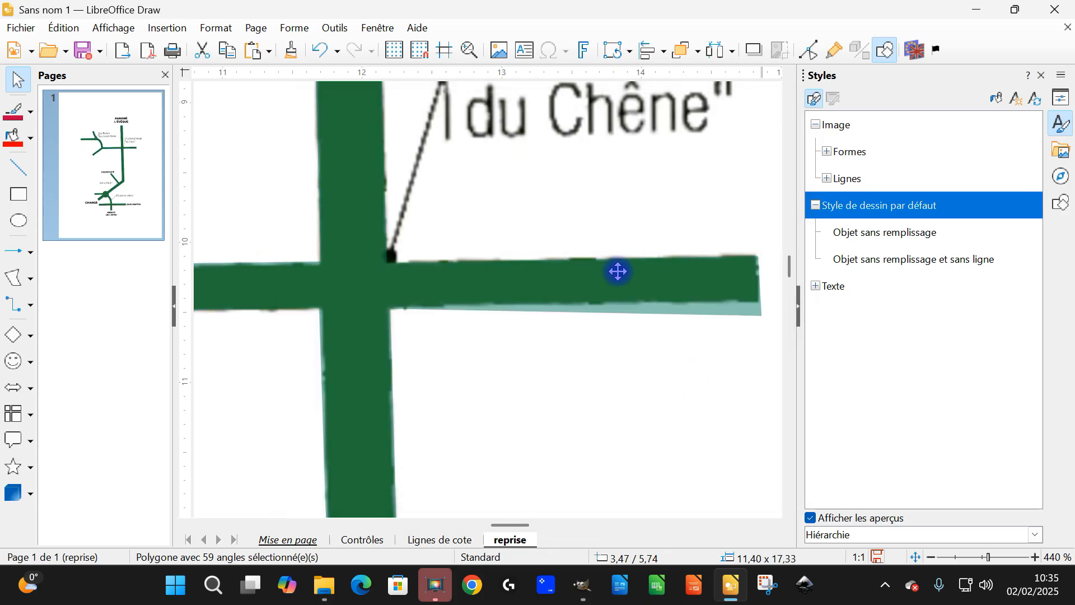
right_click(596, 287)
click(648, 444)
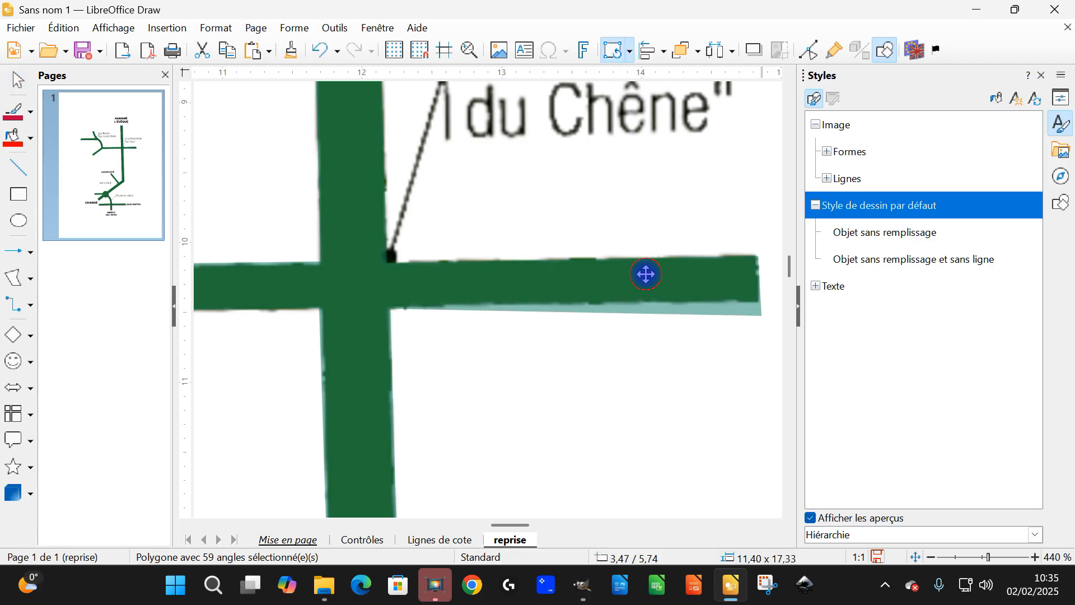
click(573, 289)
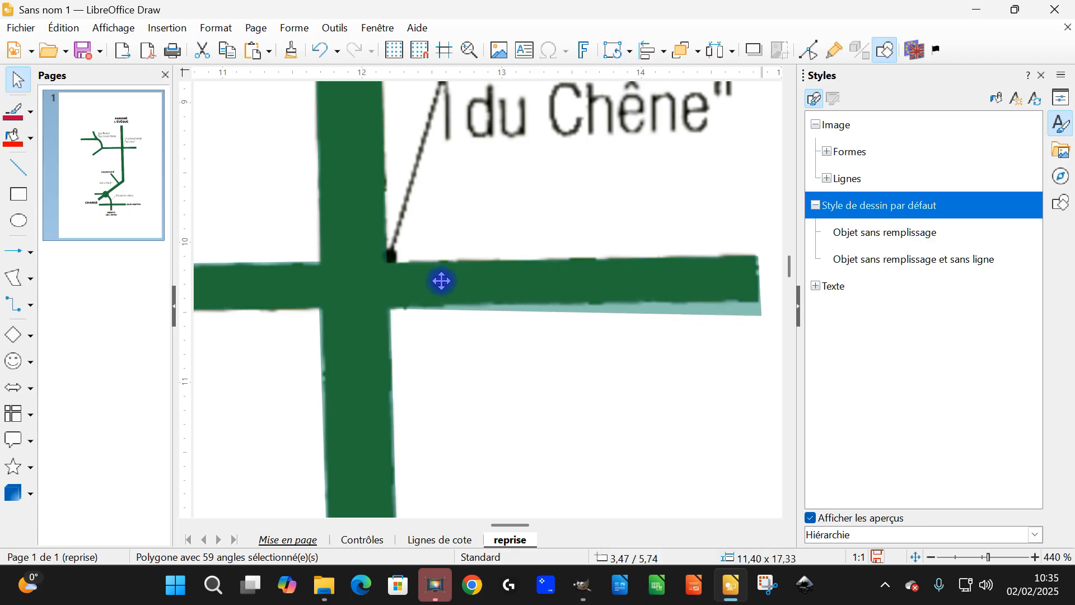
- Edit the polygon's points and move the lower corner at the east branch's end up onto the scanned road's corner
click(63, 27)
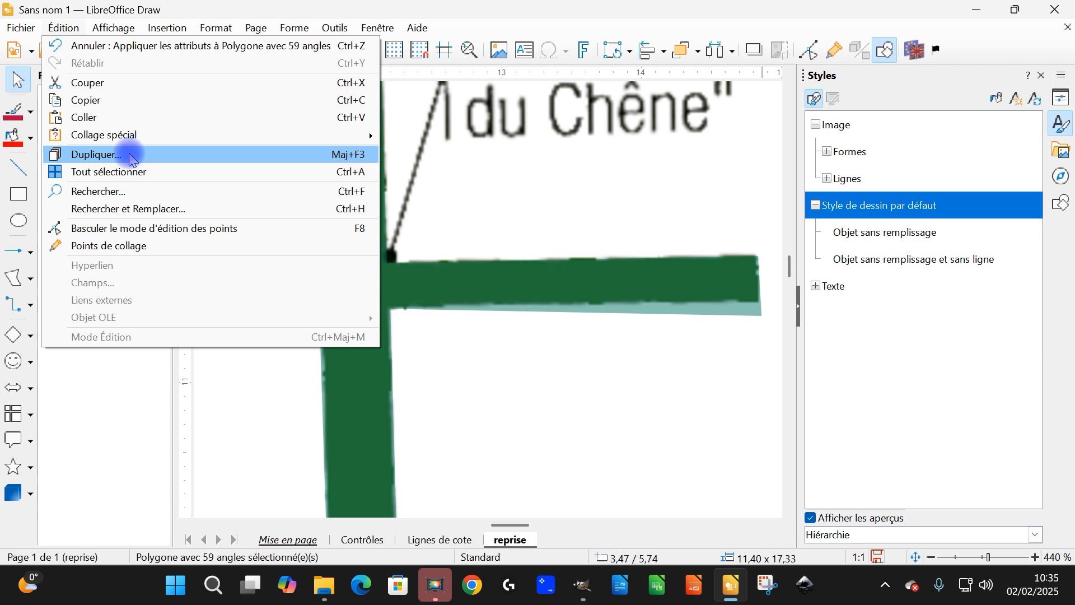
click(176, 230)
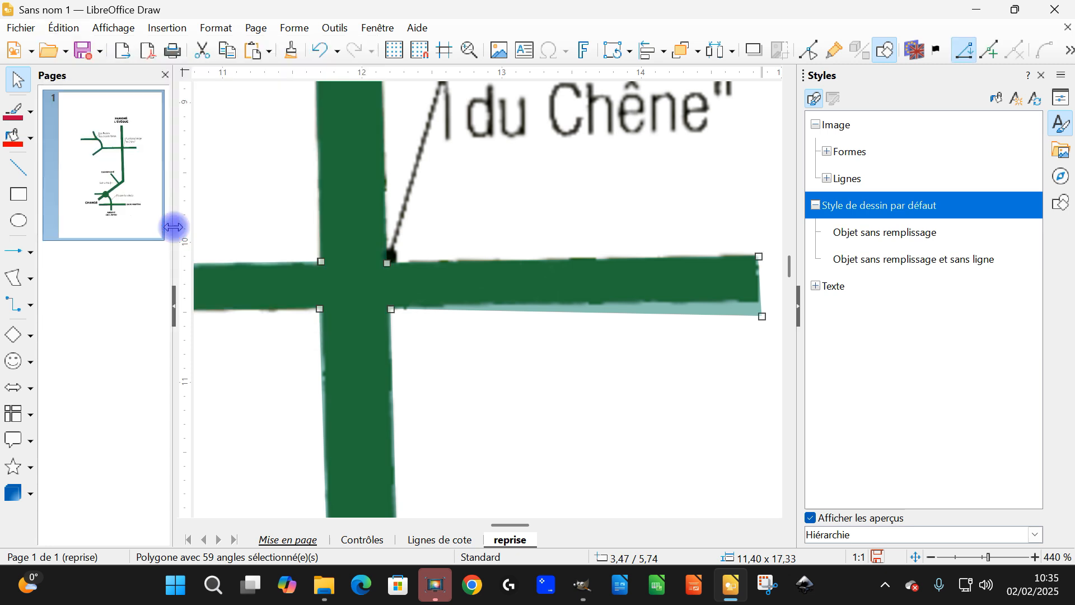
drag(764, 320, 759, 300)
- Move the two polygon points at the junction of the Champagné branch near Gué-la-Hart onto the scanned road's corners
scroll(535, 386, up, 11)
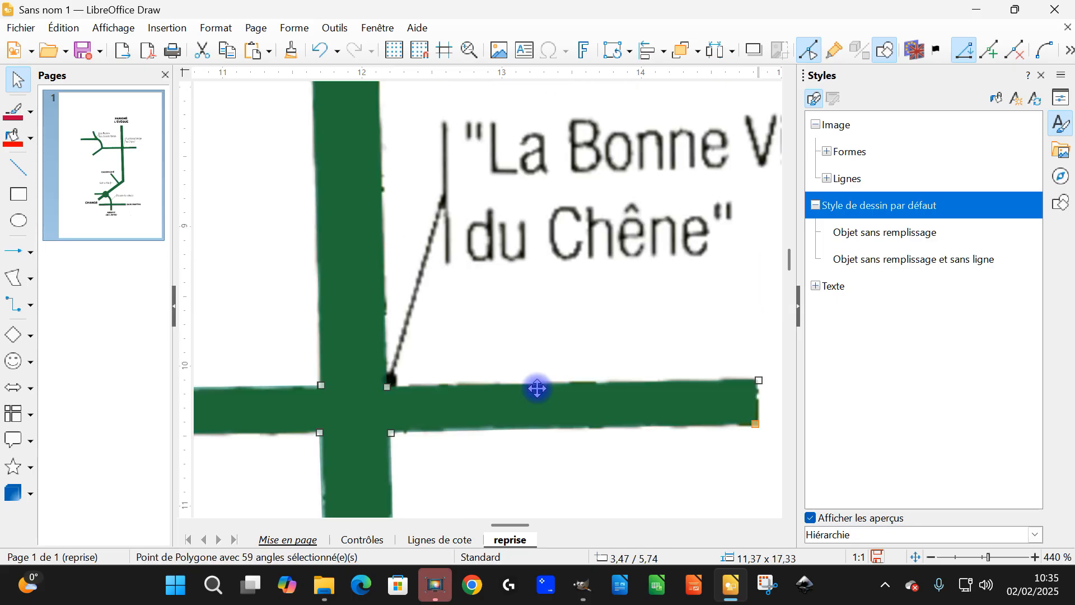
scroll(499, 370, down, 16)
scroll(515, 325, down, 12)
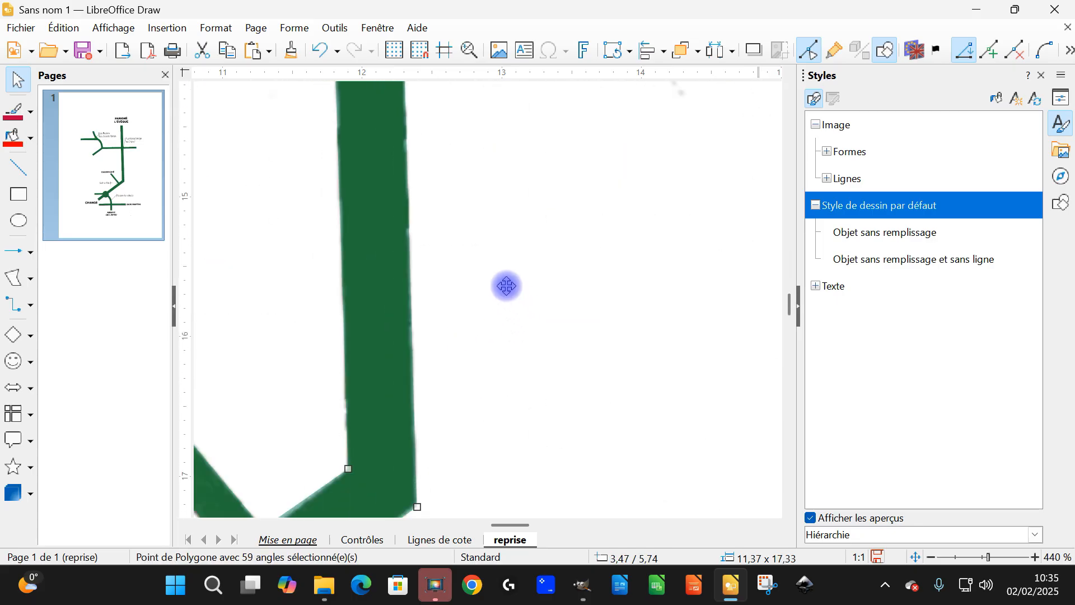
scroll(456, 277, down, 3)
scroll(328, 254, up, 5)
scroll(384, 290, up, 2)
drag(424, 303, 430, 323)
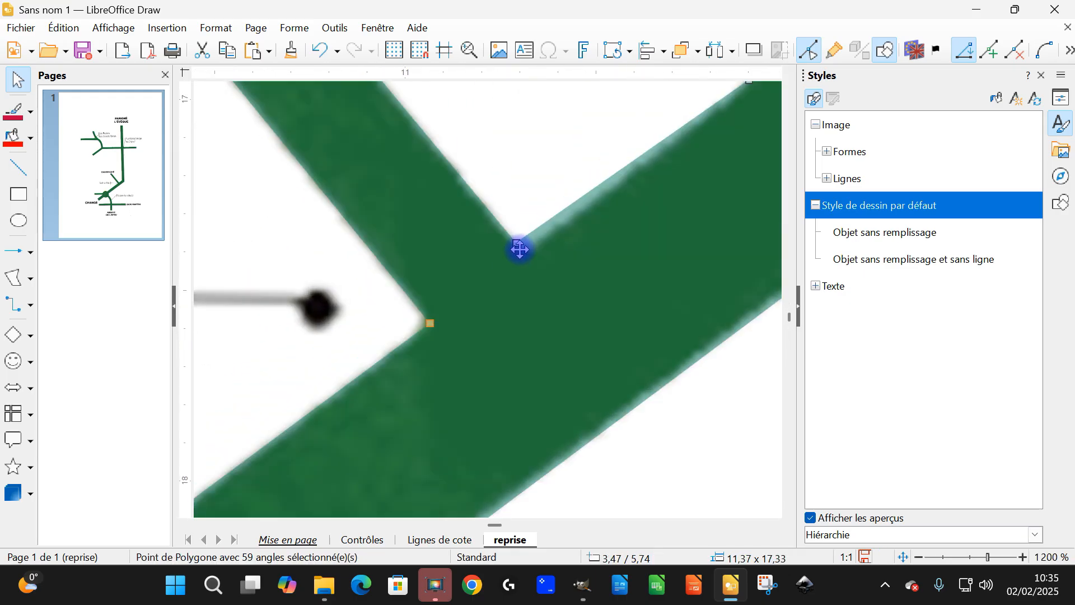
drag(515, 245, 520, 254)
- Check the polygon's points along the Bois Martin road and around the Abbaye de l'Épau branch against the scan
scroll(587, 297, down, 10)
scroll(585, 363, down, 3)
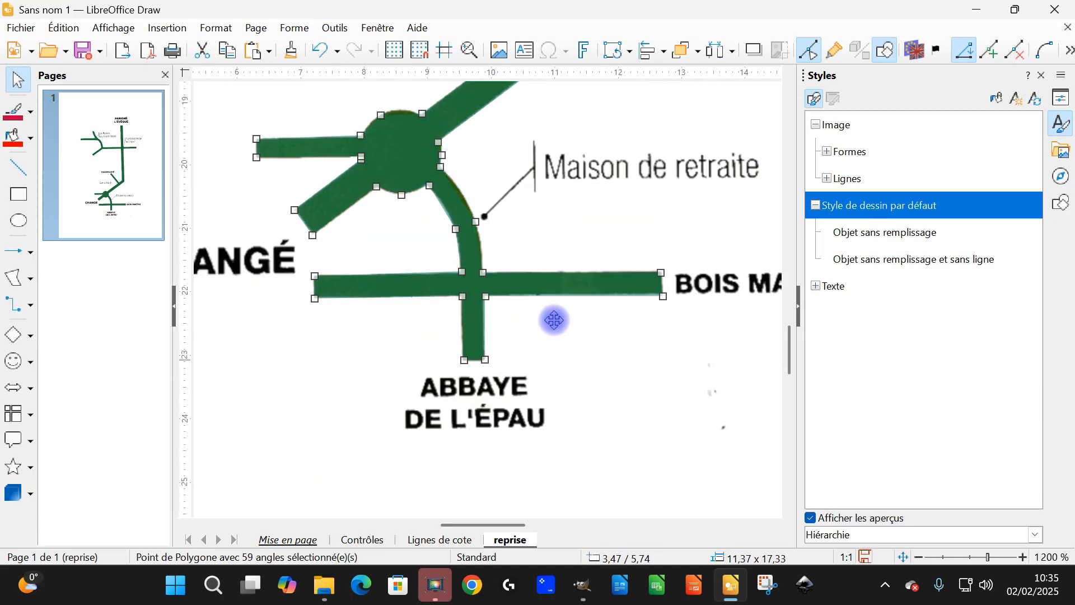
scroll(642, 232, down, 3)
ctrl+scroll(643, 144, up, 6)
ctrl+scroll(605, 181, up, 1)
ctrl+scroll(618, 185, down, 2)
click(610, 210)
ctrl+scroll(594, 269, down, 3)
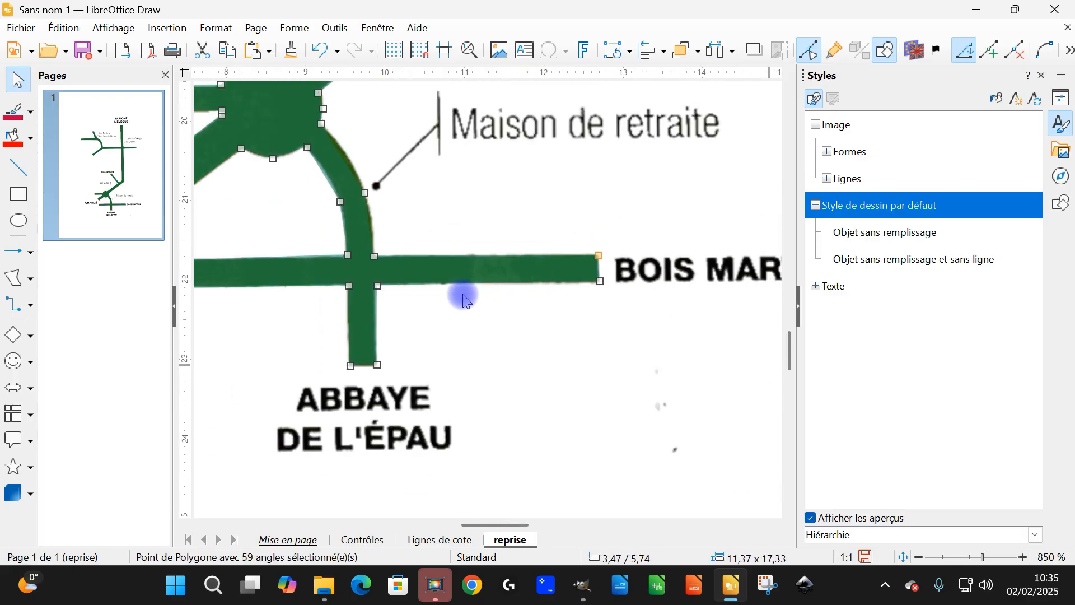
ctrl+scroll(336, 343, up, 1)
ctrl+scroll(365, 343, down, 3)
ctrl+scroll(256, 309, up, 1)
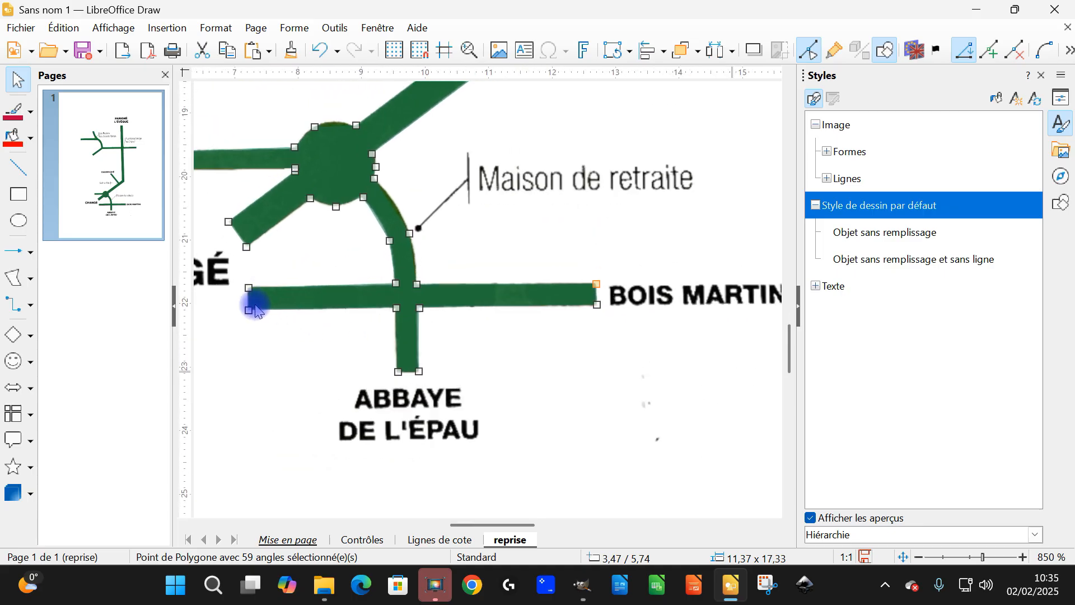
ctrl+scroll(256, 309, up, 3)
scroll(586, 384, up, 3)
scroll(614, 312, down, 3)
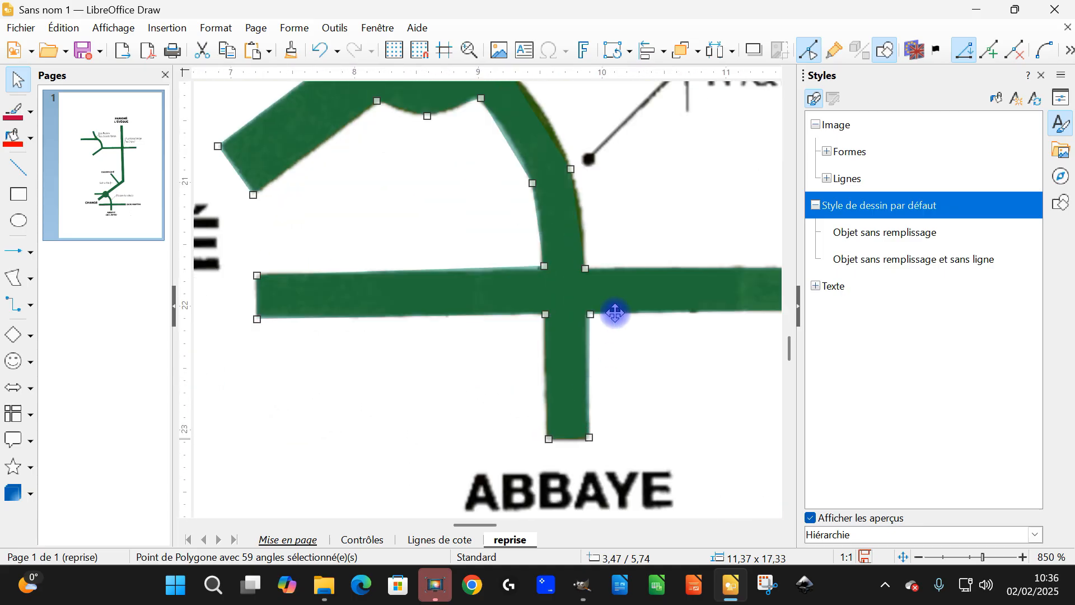
- Move the outer point of the curved road near Maison de retraite up along the scanned edge and convert it to a curve
scroll(605, 360, up, 2)
ctrl+scroll(568, 285, up, 2)
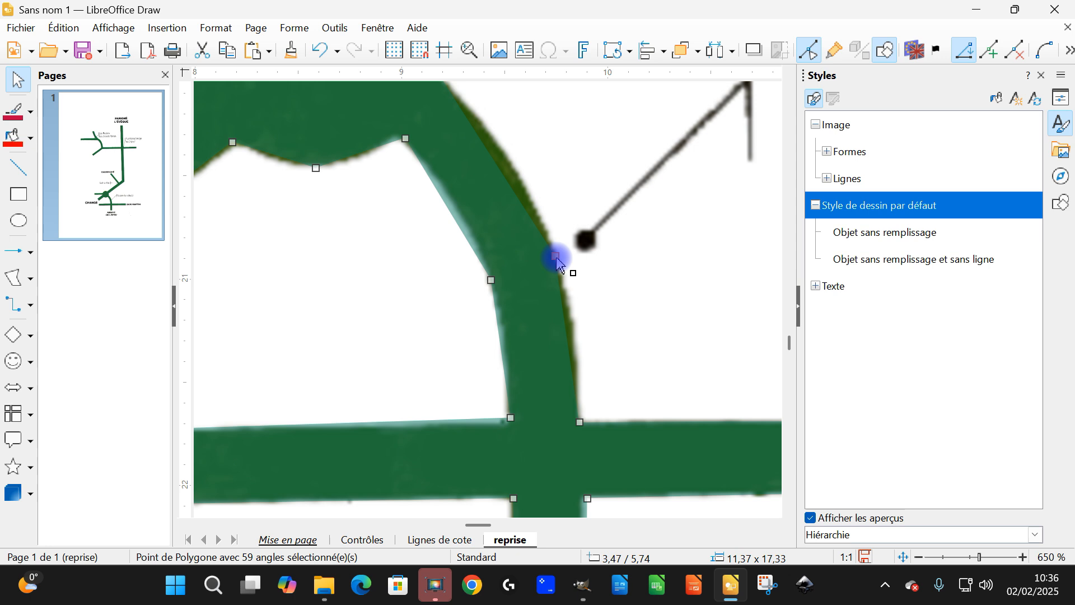
drag(556, 258, 542, 222)
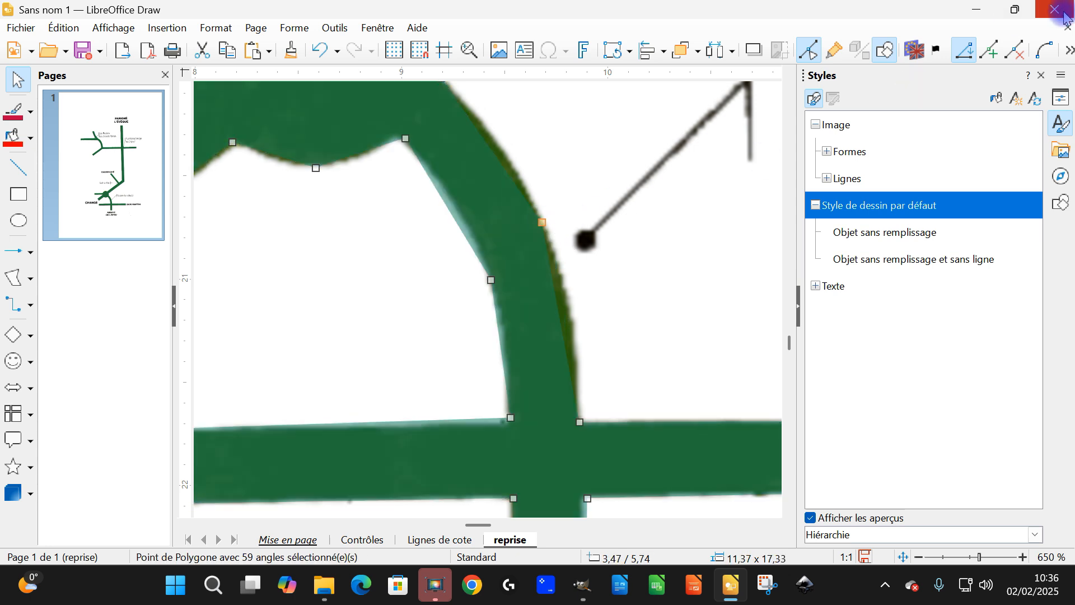
click(1068, 54)
click(1062, 108)
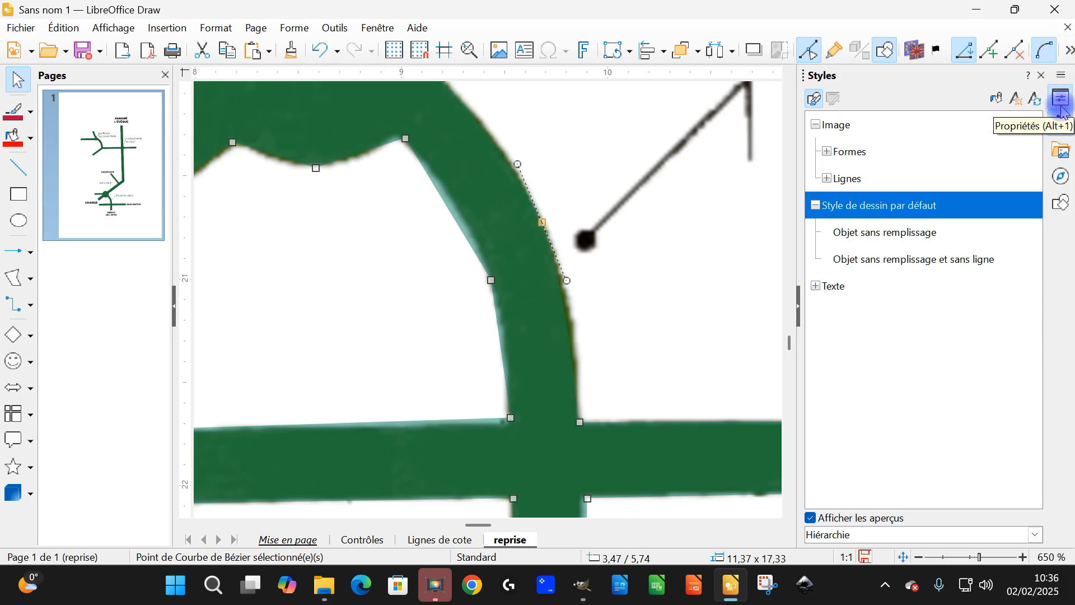
- Convert the point on the inner edge of the curved road near Maison de retraite to a curve
click(491, 280)
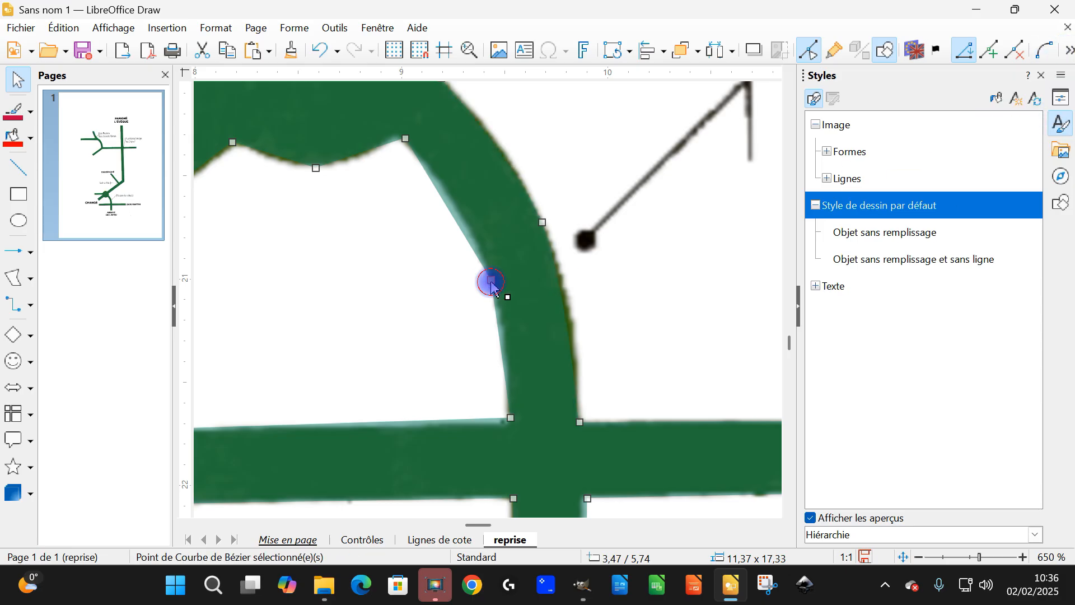
click(1068, 51)
click(1036, 106)
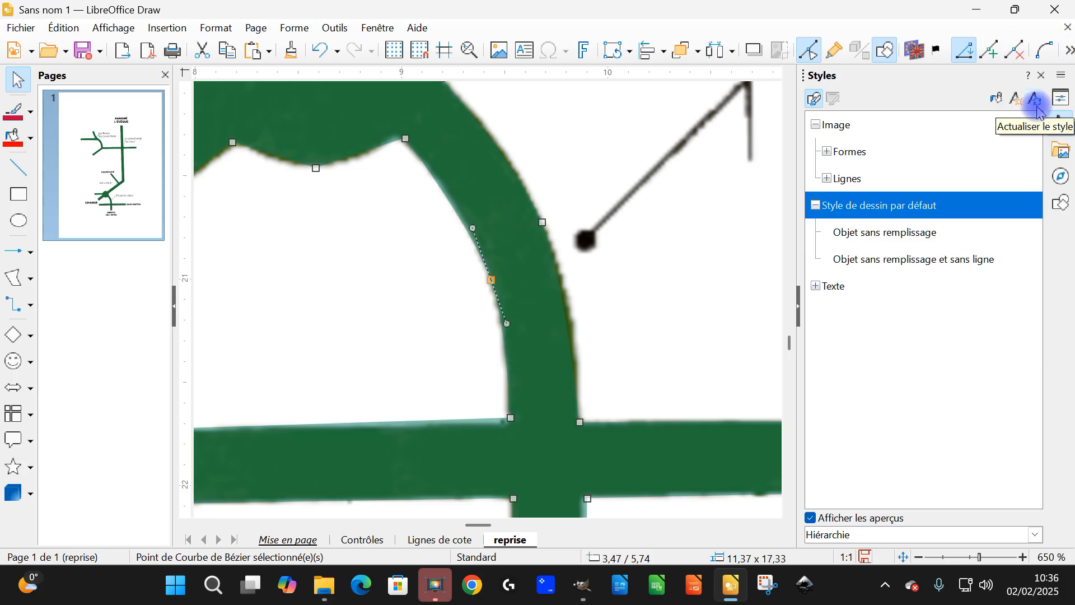
- Move the roundabout's upper-left point and the point just above its western branch onto the edge of the scanned circle
scroll(607, 314, down, 2)
scroll(607, 296, up, 5)
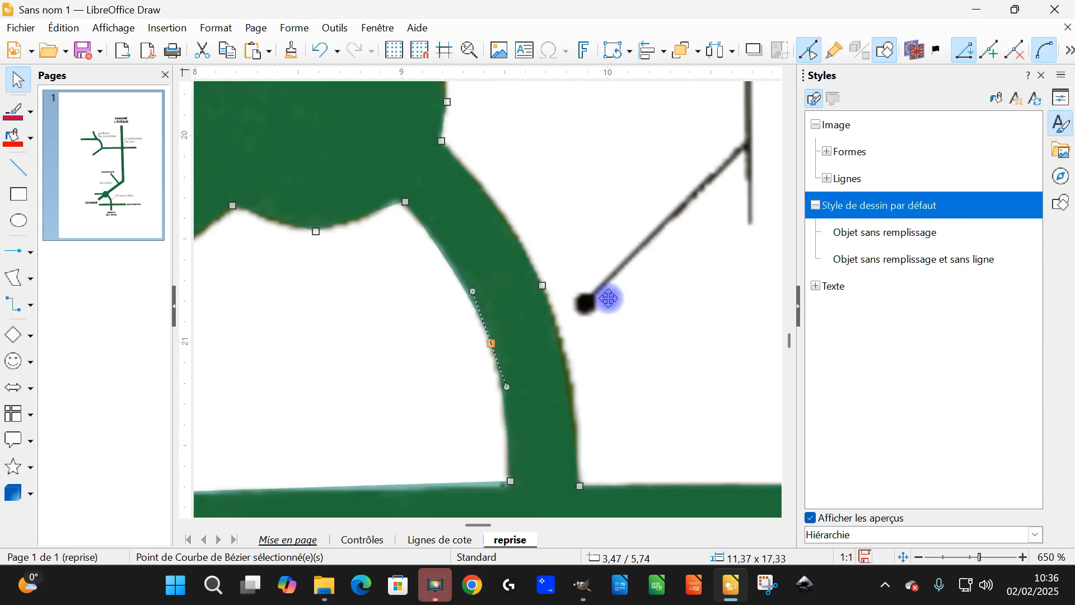
scroll(491, 284, up, 1)
scroll(300, 224, down, 4)
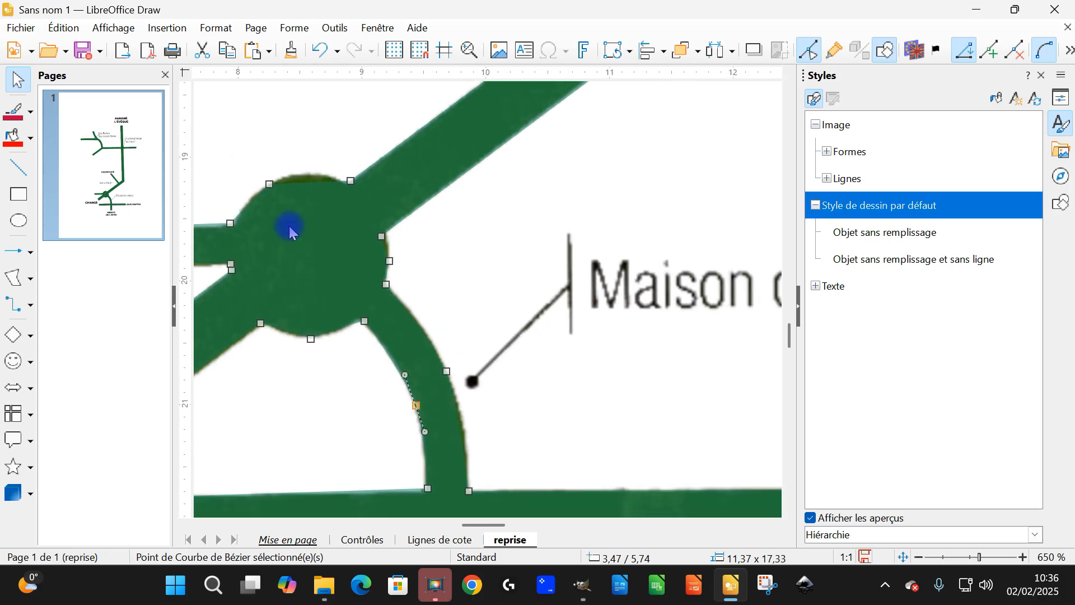
scroll(219, 209, up, 4)
mouse_move(302, 168)
mouse_down()
mouse_move(339, 166)
mouse_move(318, 159)
mouse_up()
drag(235, 231, 244, 238)
drag(318, 159, 318, 160)
scroll(371, 298, down, 3)
click(371, 298)
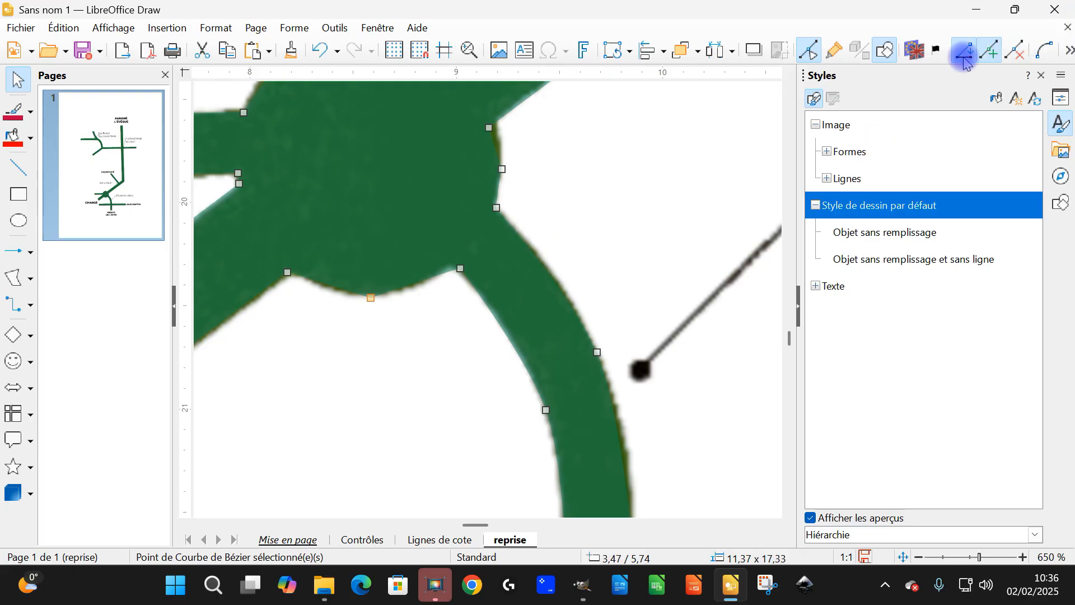
- Give the inner point of the curved road below Les Grands Marais a smooth transition and pull its upper handle up to match the scan
scroll(549, 228, down, 5)
scroll(717, 196, up, 10)
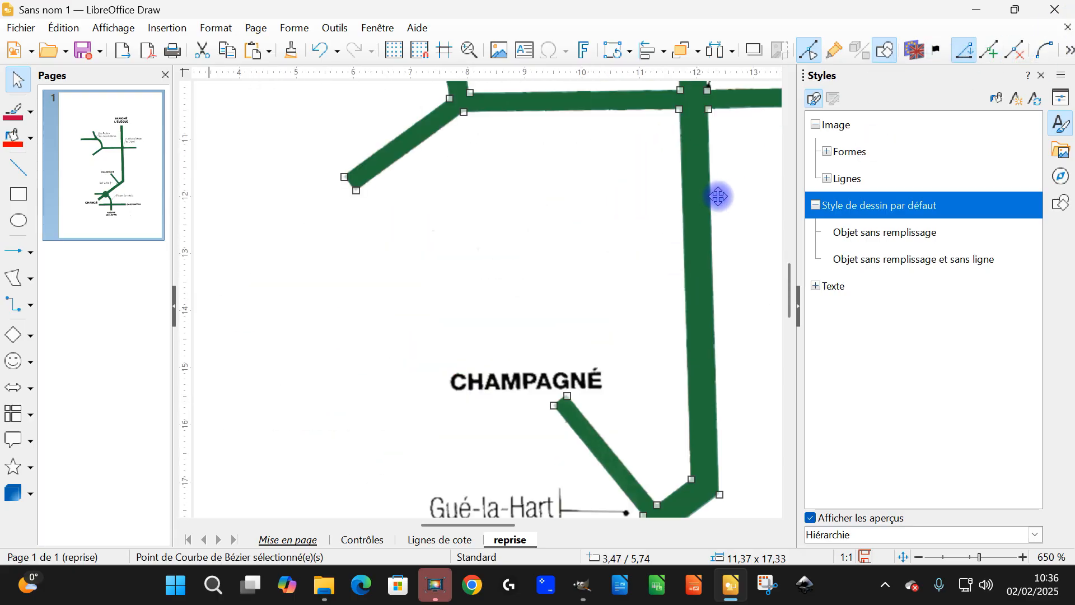
scroll(453, 356, up, 4)
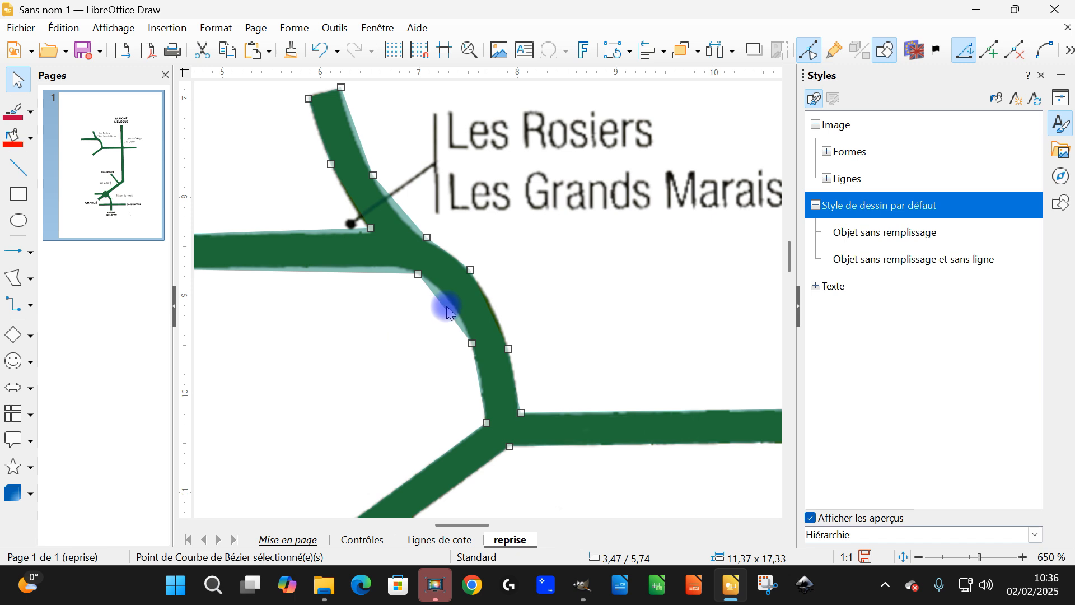
click(482, 359)
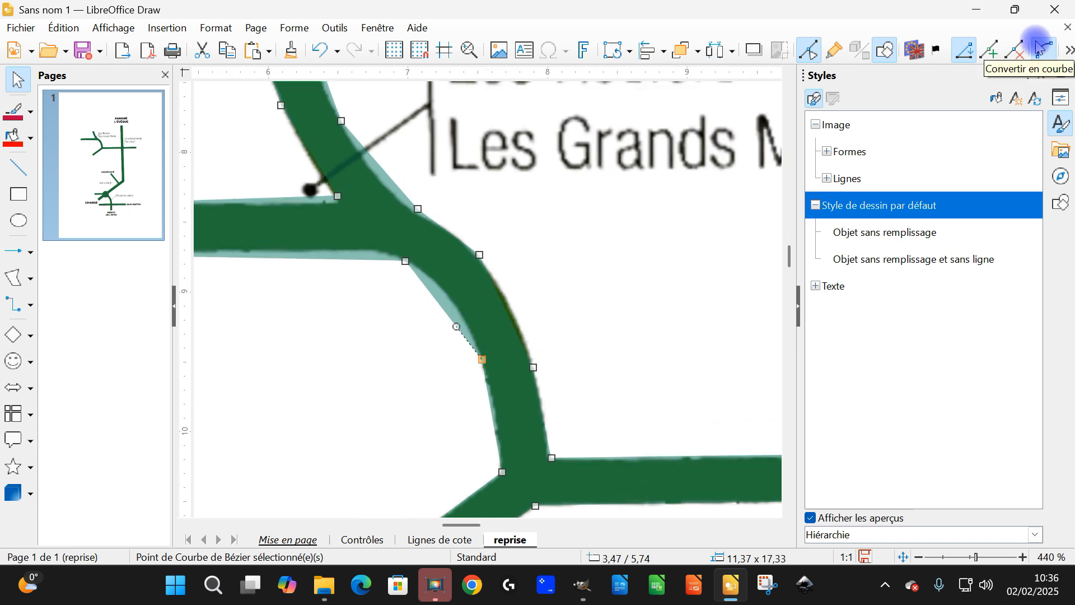
key(ctrl+z)
click(1069, 51)
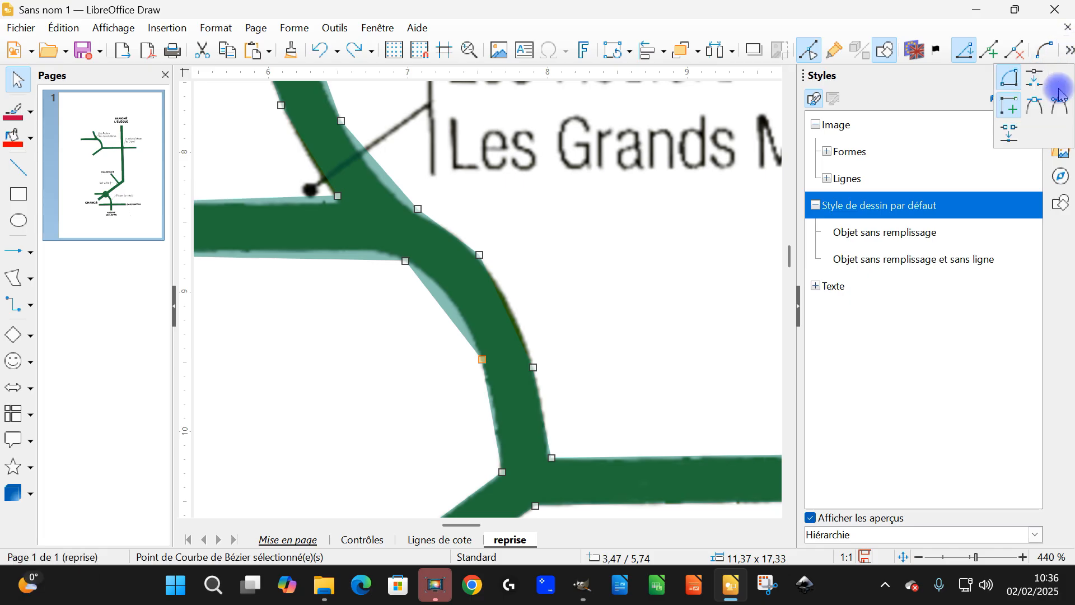
click(1033, 106)
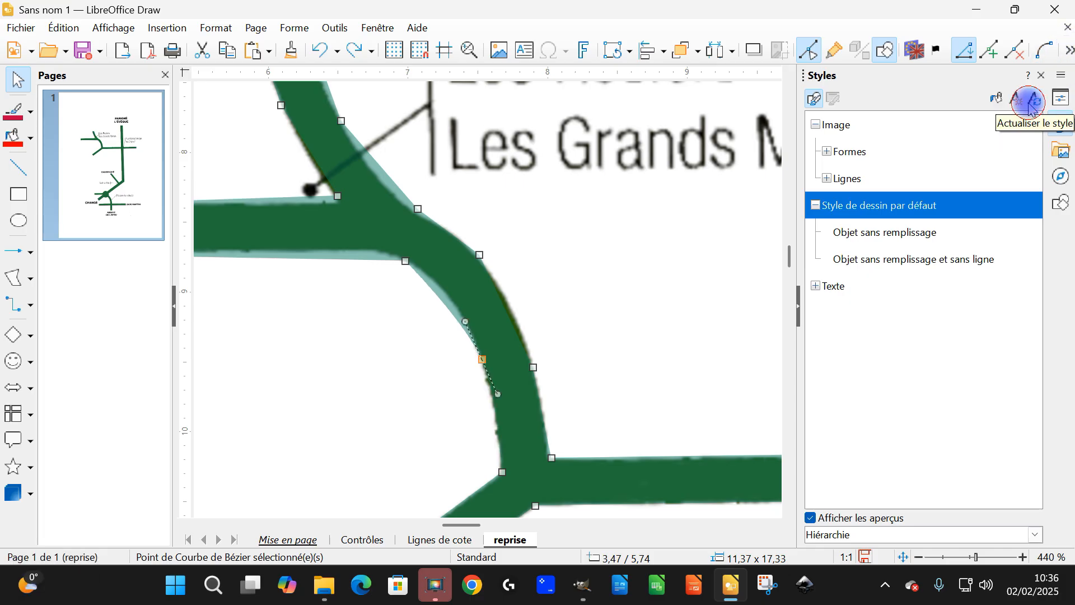
drag(464, 321, 467, 292)
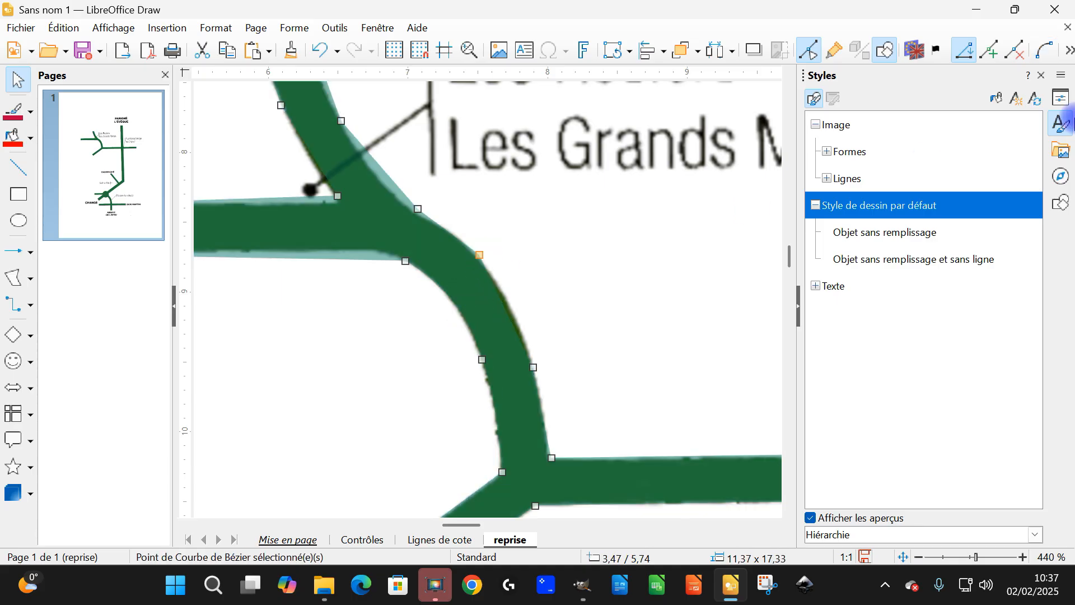
- Make the two upper outer-edge points of the curve by Les Grands Marais smooth and shift the upper one slightly left onto the scan
click(1067, 56)
click(1033, 106)
click(417, 209)
click(1067, 54)
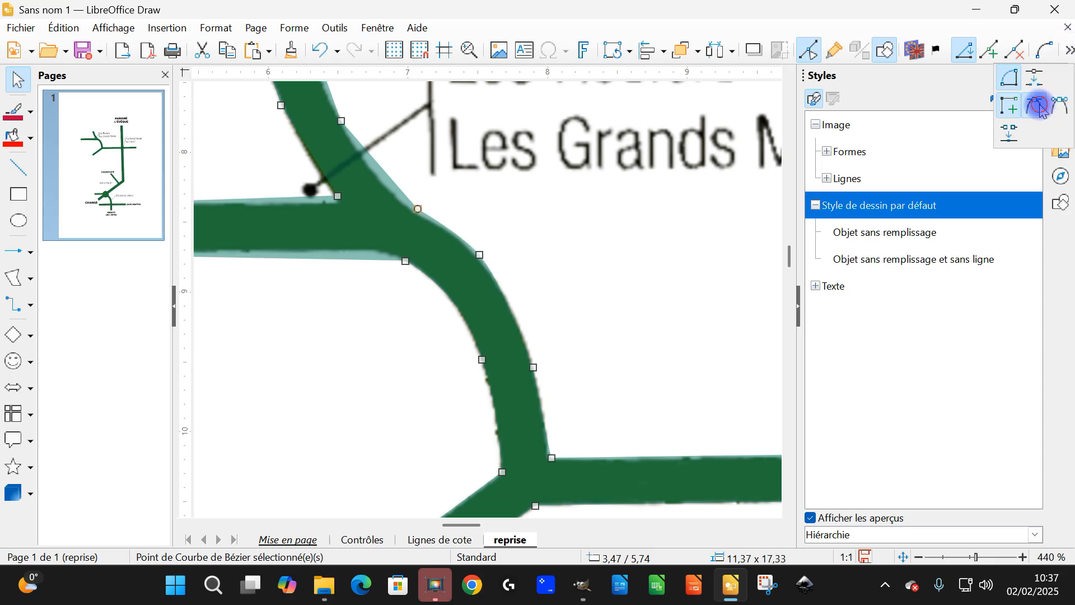
click(1040, 104)
drag(417, 209, 411, 209)
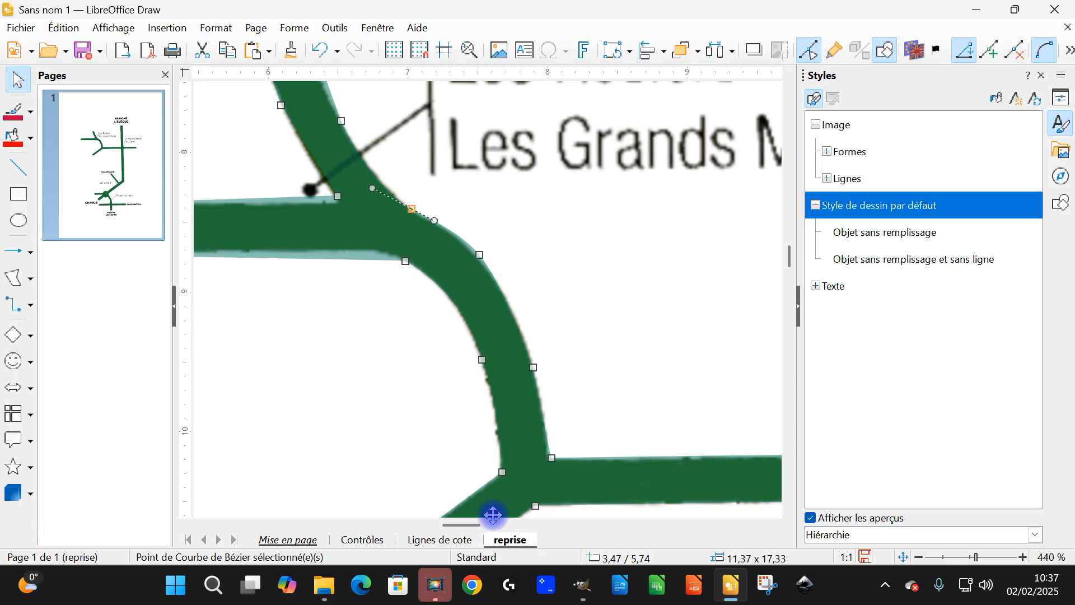
- Reshape the inner curve with its upper handle and move the junction corner below Les Rosiers onto the scanned road's corner
scroll(492, 514, left, 5)
click(703, 359)
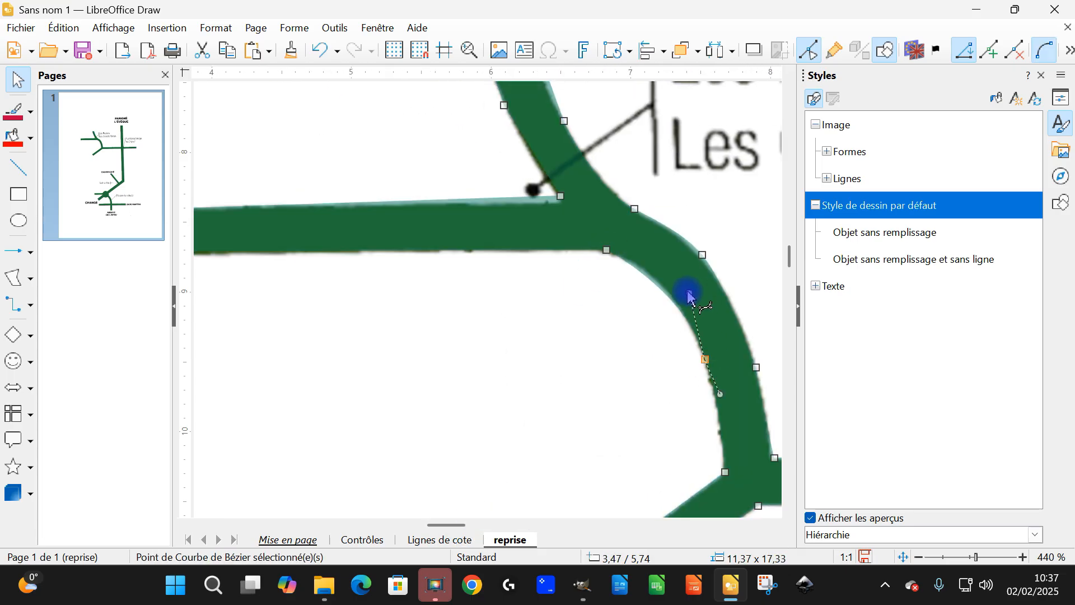
drag(688, 293, 678, 269)
click(571, 200)
scroll(537, 201, up, 3)
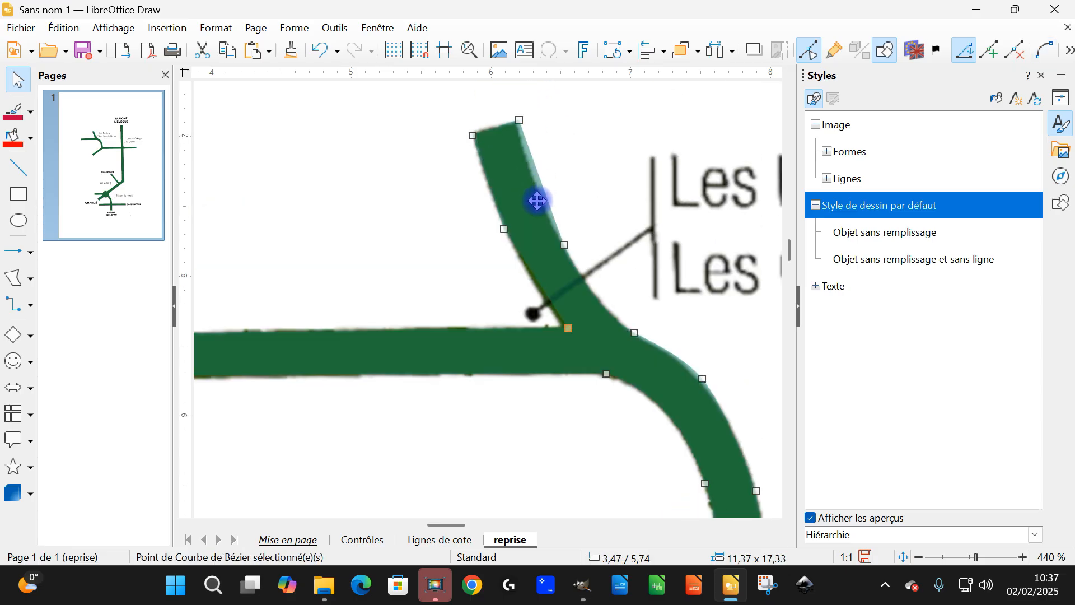
- Smooth the middle left-edge point of the short branch near Les Rosiers and move the branch end's right corner onto the scan
click(504, 230)
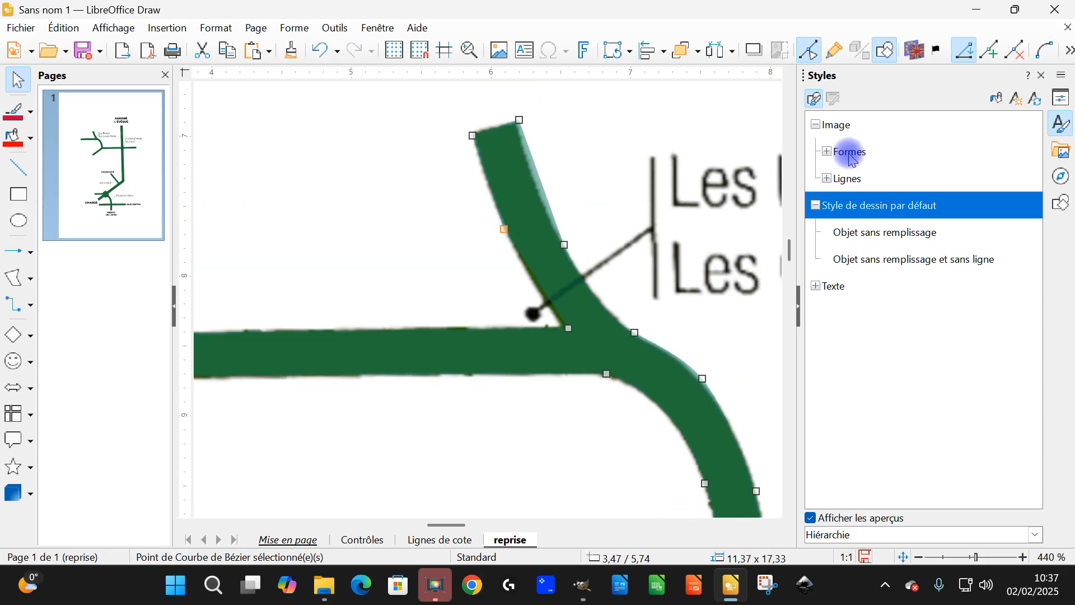
click(1068, 54)
click(1014, 116)
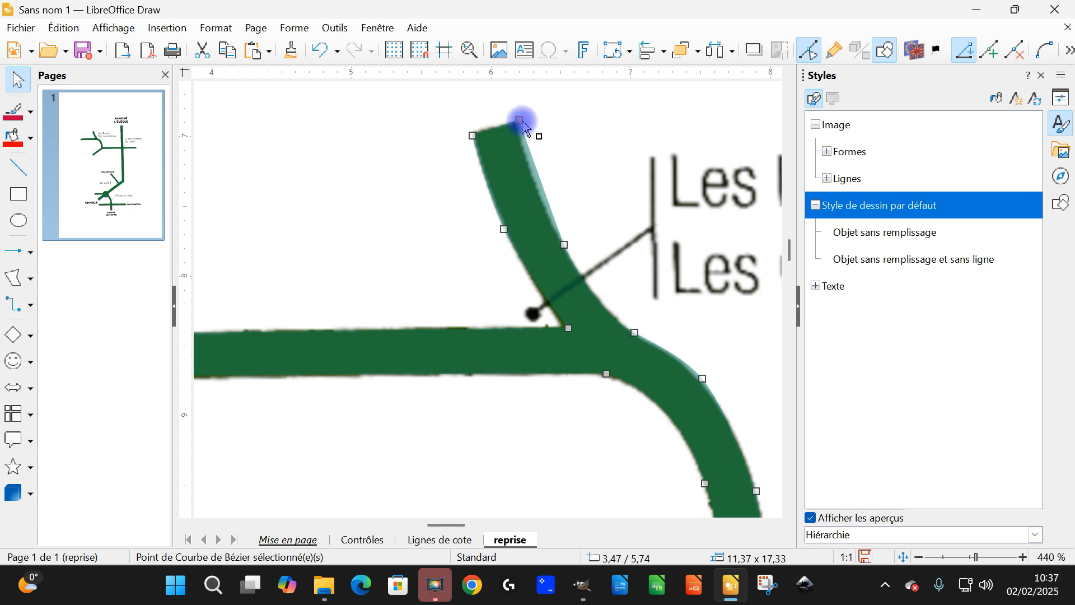
drag(519, 124, 514, 123)
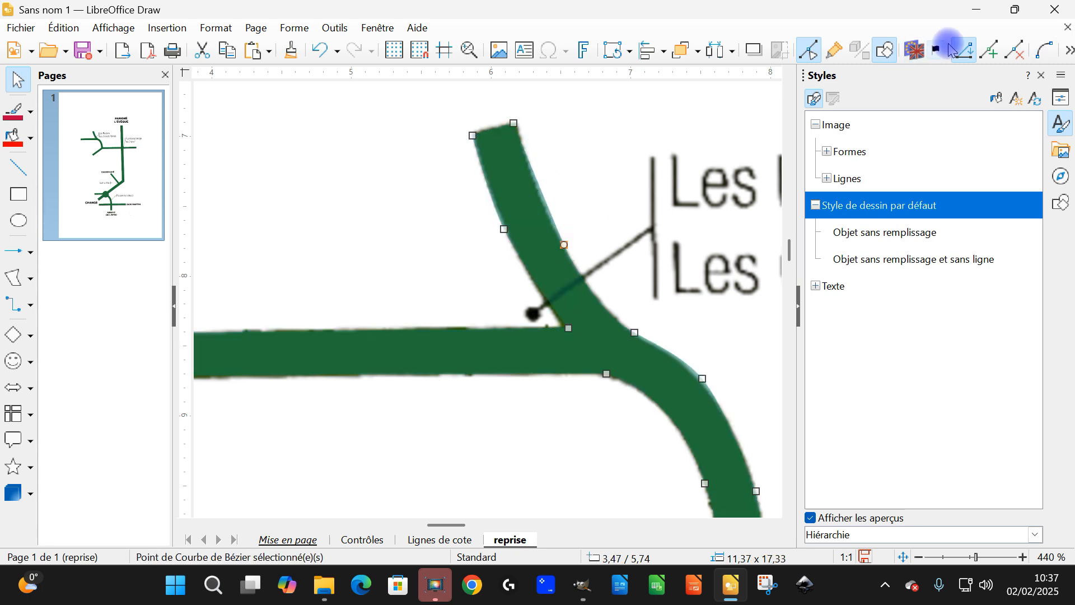
- Give the middle right-edge point of the short branch near Les Rosiers a smooth transition
click(1068, 56)
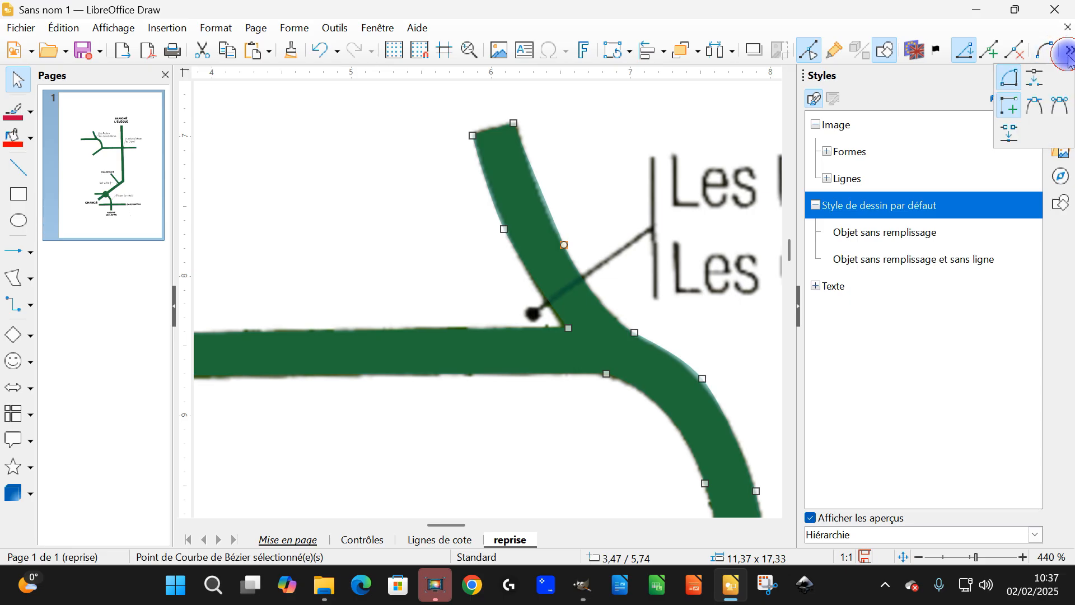
click(1030, 112)
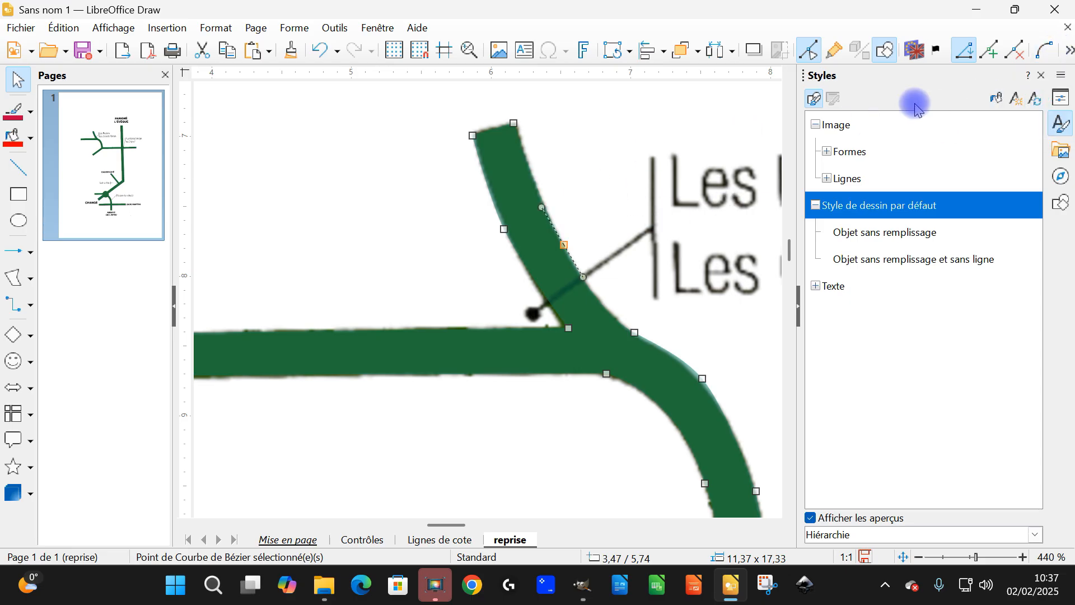
right_click(963, 49)
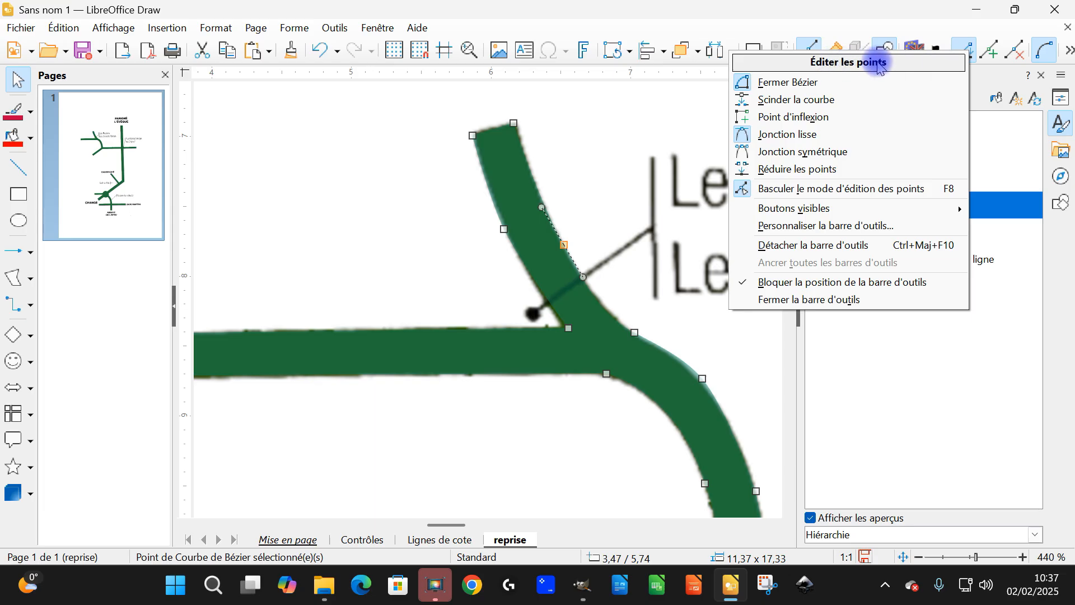
click(731, 31)
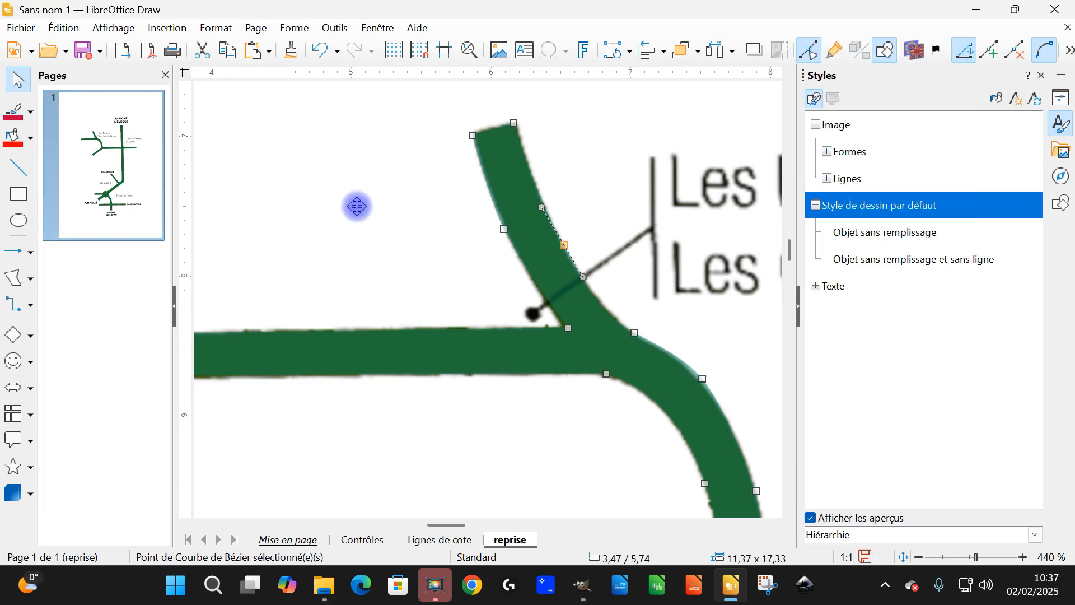
- Deselect the polygon and check the traced road network against the scan, from Les Rosiers down to Bois Martin
scroll(499, 232, down, 6)
scroll(528, 250, down, 7)
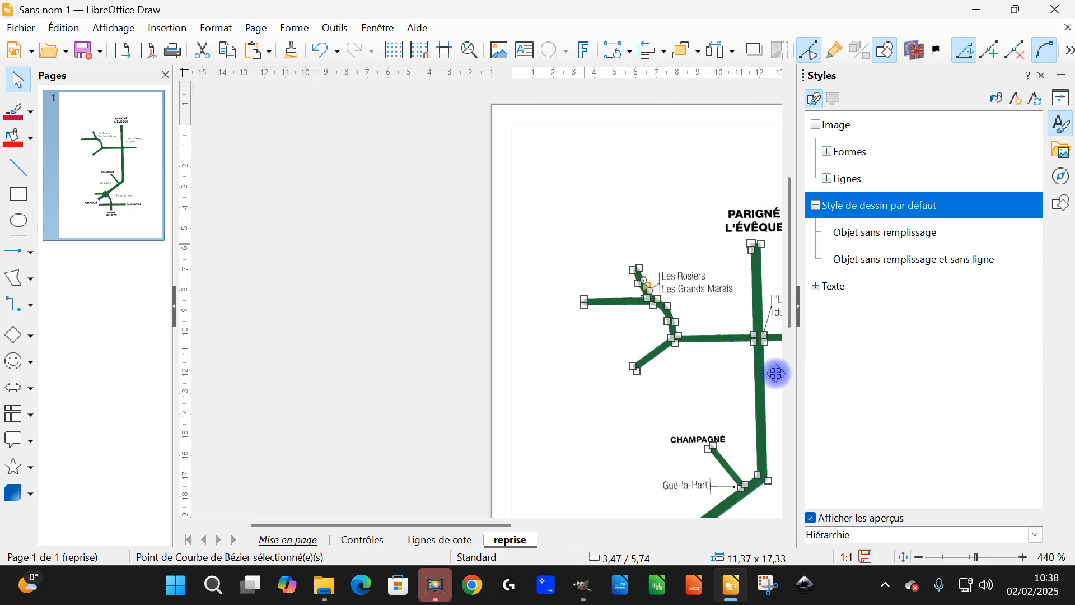
scroll(591, 403, left, 3)
scroll(595, 398, right, 10)
scroll(630, 389, up, 1)
scroll(501, 423, up, 3)
click(591, 380)
scroll(593, 333, down, 5)
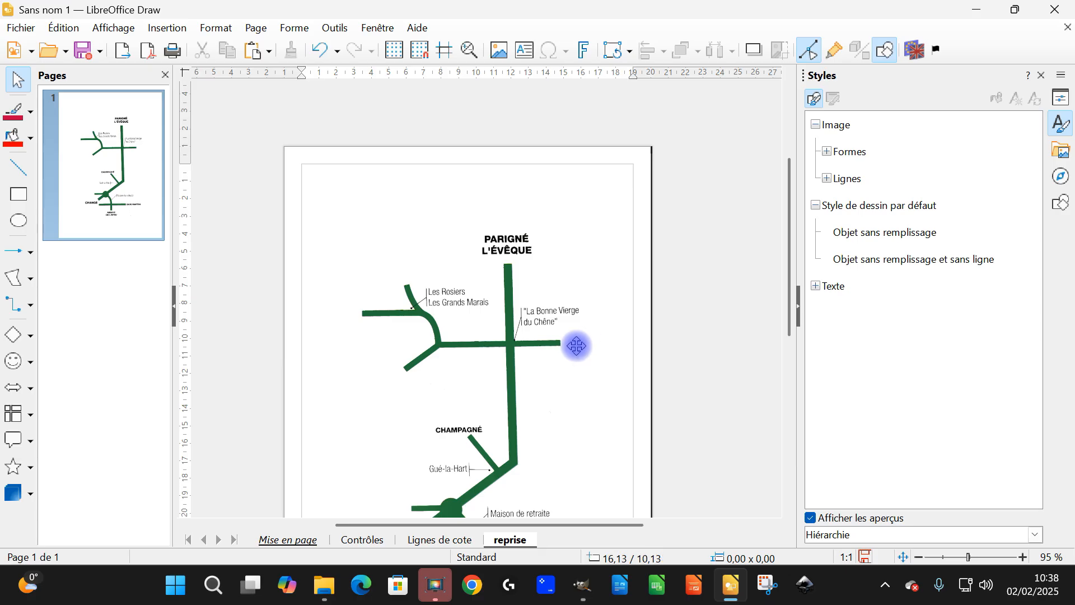
scroll(565, 338, down, 3)
scroll(535, 330, up, 6)
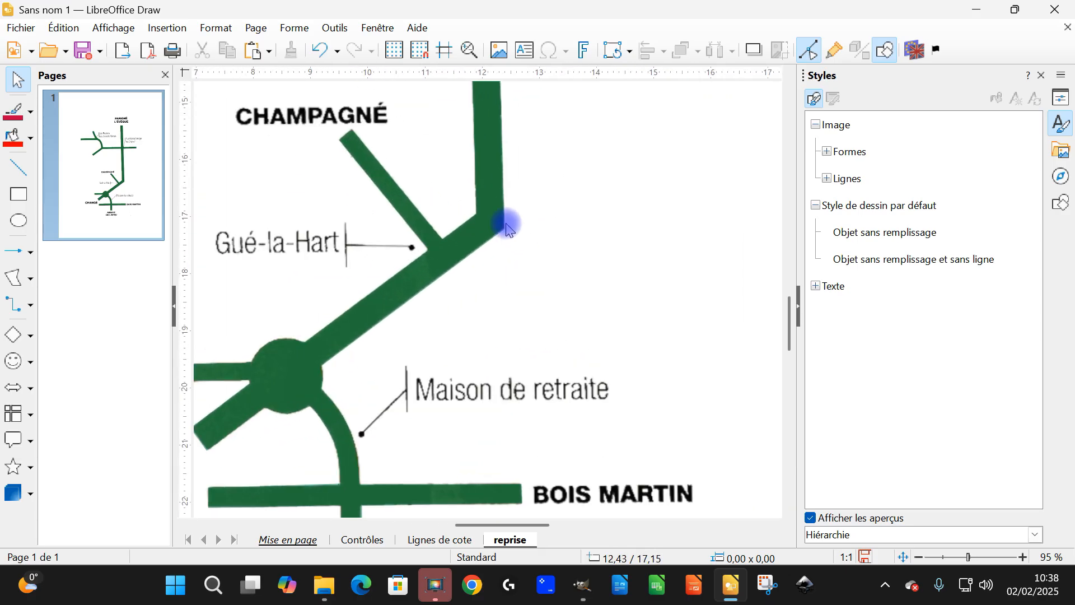
- Set the road polygon's fill to no transparency, keeping the solid green colour
click(490, 167)
right_click(491, 136)
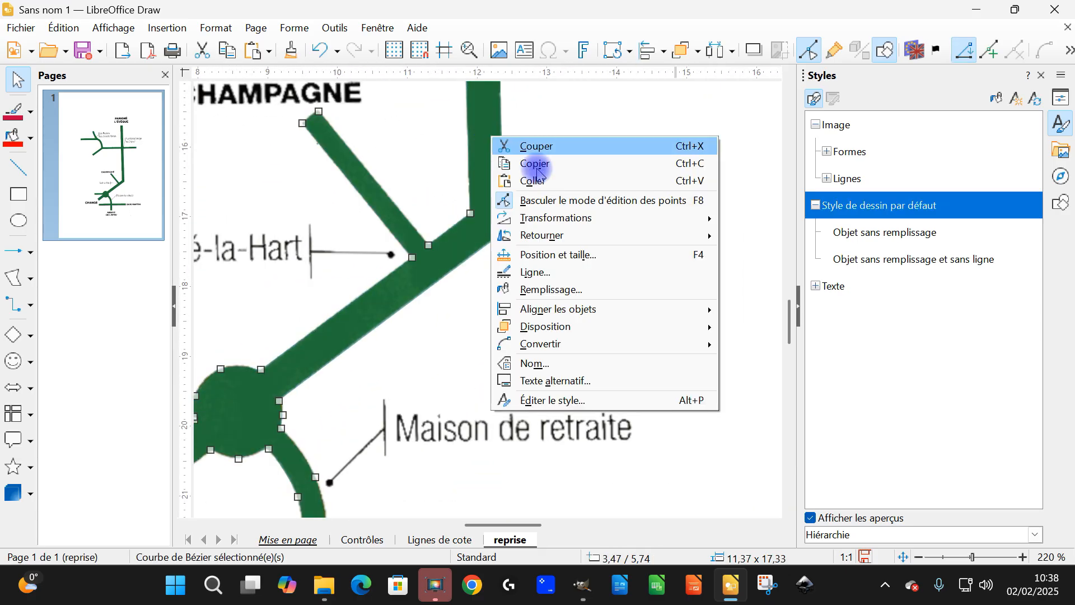
click(575, 295)
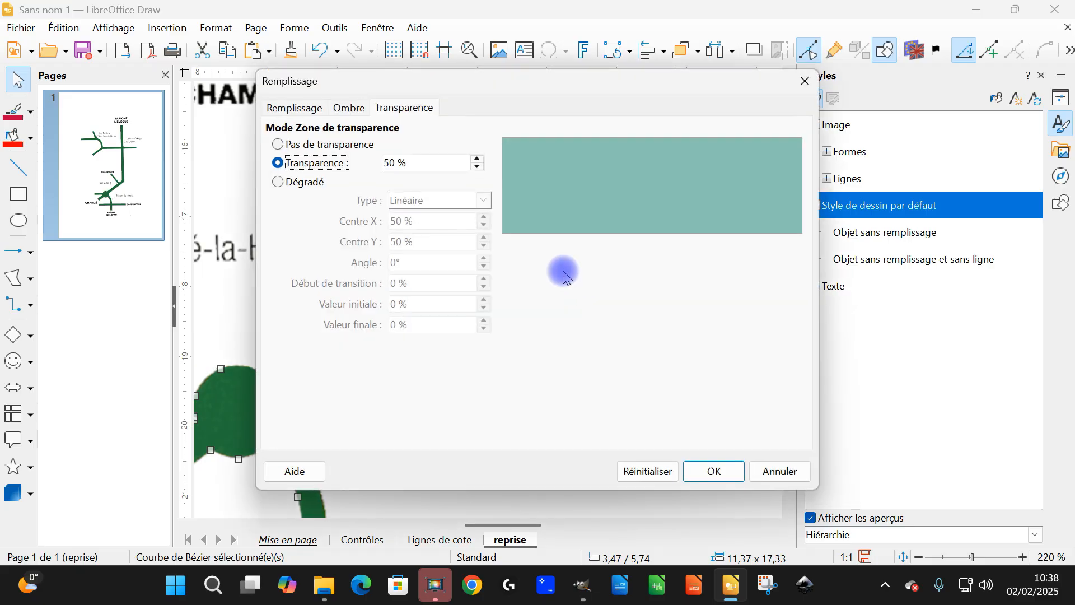
click(334, 147)
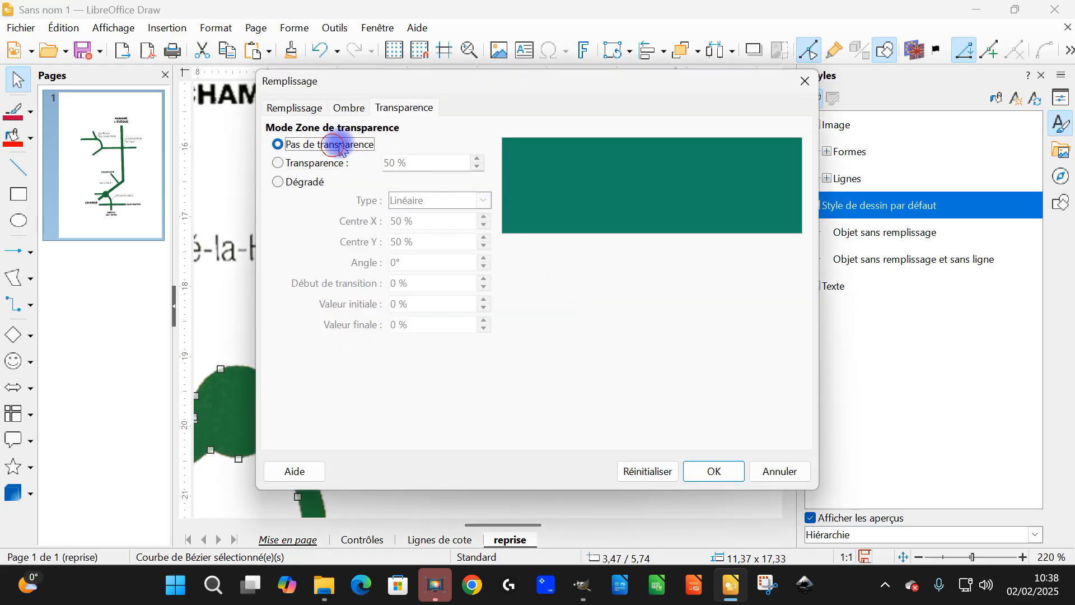
click(286, 108)
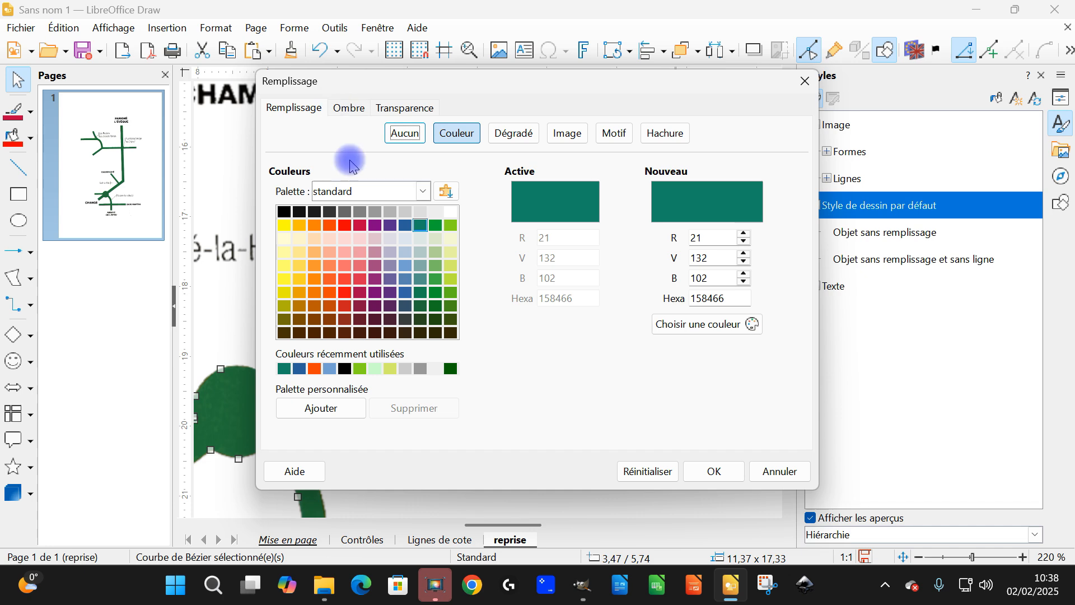
click(711, 472)
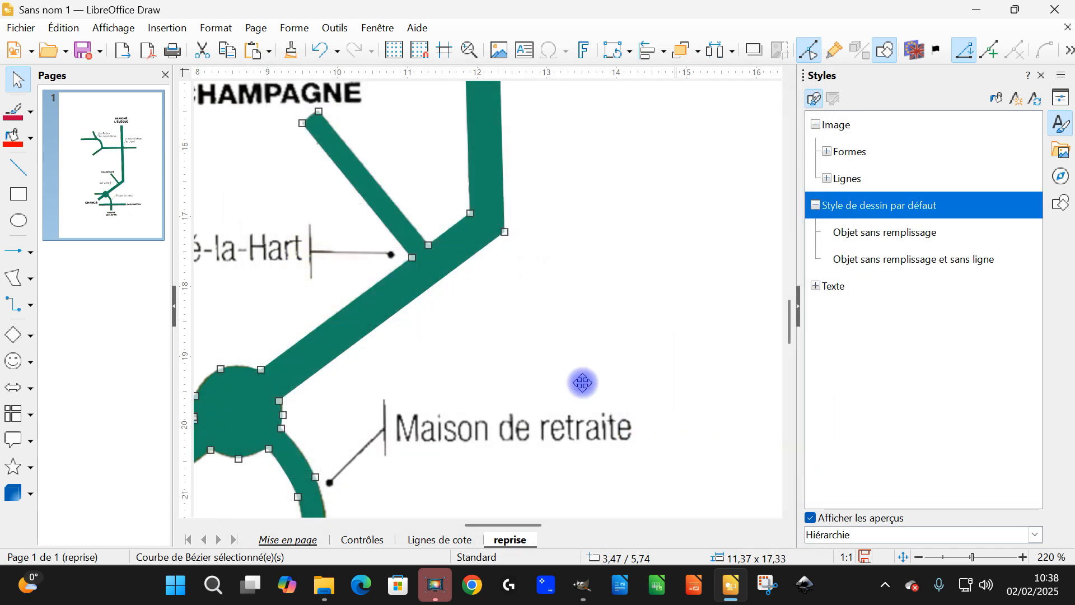
- Deselect the polygon and examine the opaque road network and the scanned place labels across the page
click(577, 286)
scroll(571, 235, down, 6)
scroll(468, 255, down, 3)
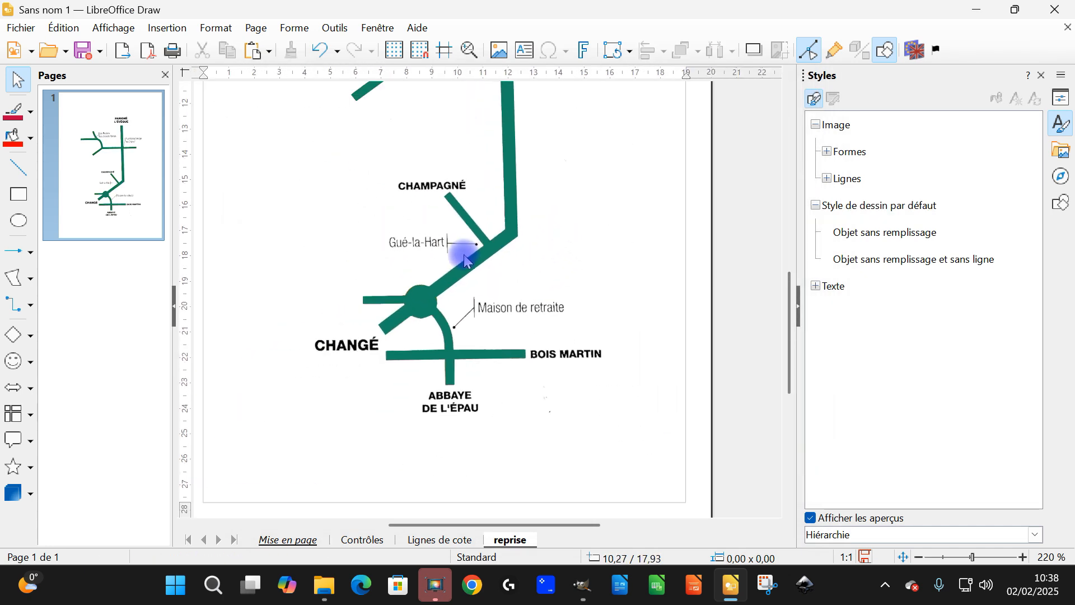
scroll(448, 245, up, 2)
scroll(464, 179, down, 2)
scroll(439, 230, up, 2)
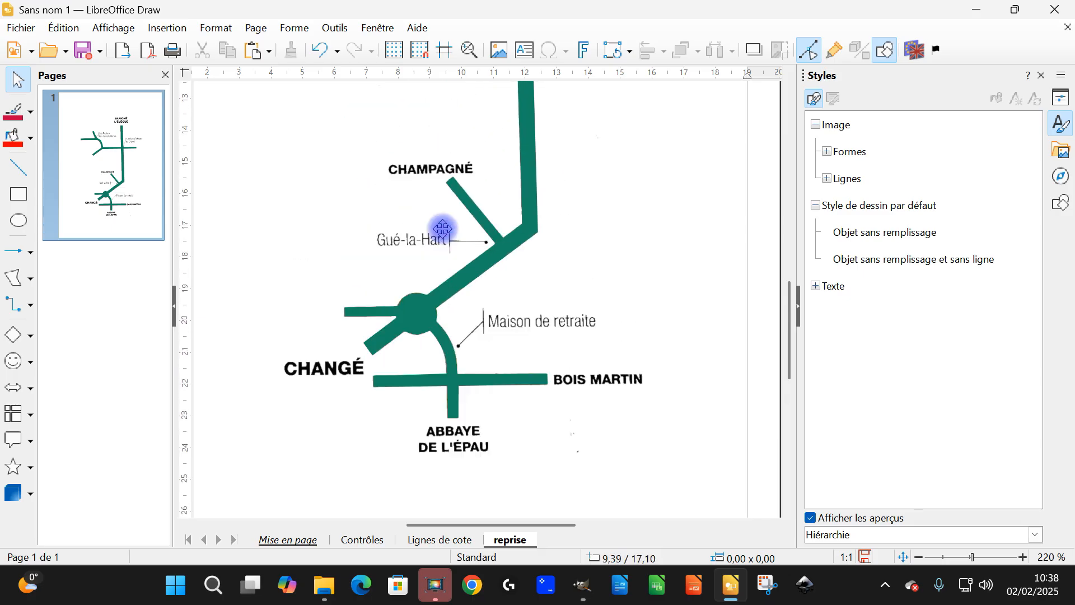
scroll(372, 358, down, 4)
scroll(263, 352, up, 2)
scroll(251, 363, up, 2)
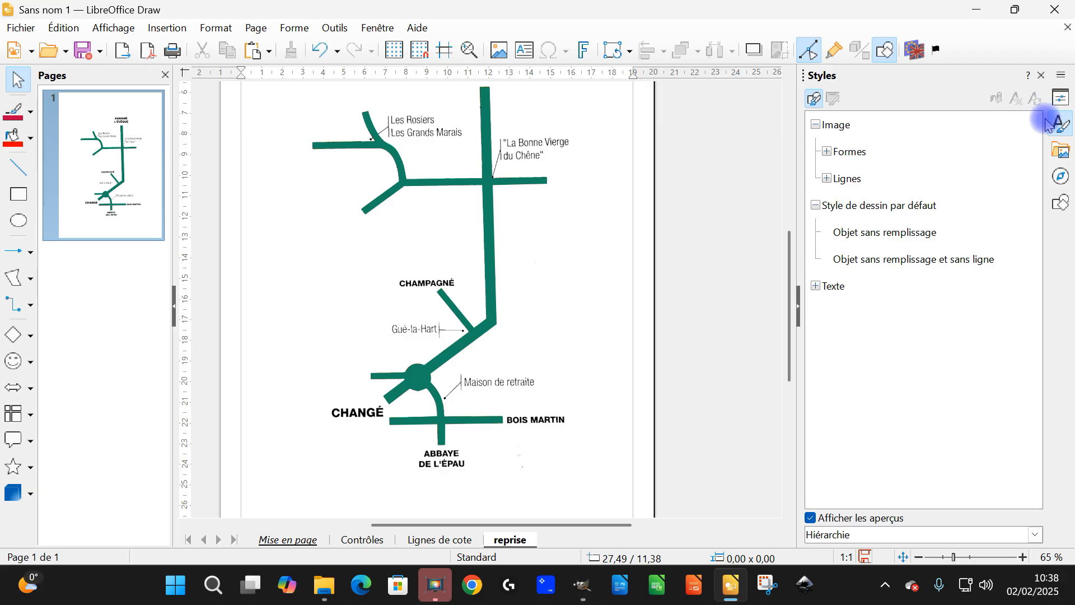
- Expand the Texte styles and add a text box about 5.9 cm wide reading "champagné" beside the scanned CHAMPAGNÉ label
click(816, 285)
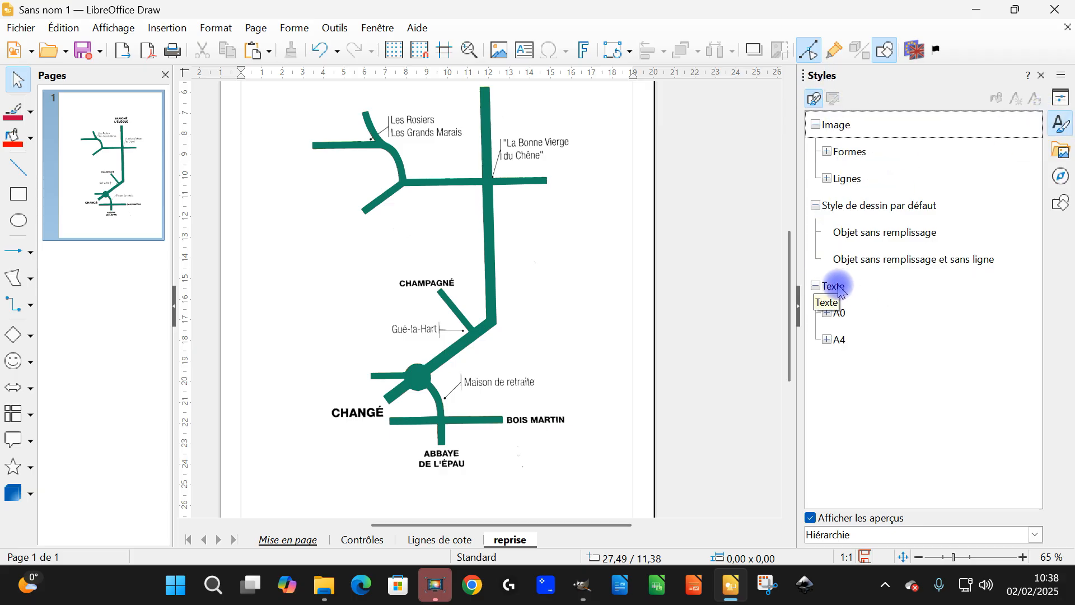
click(165, 29)
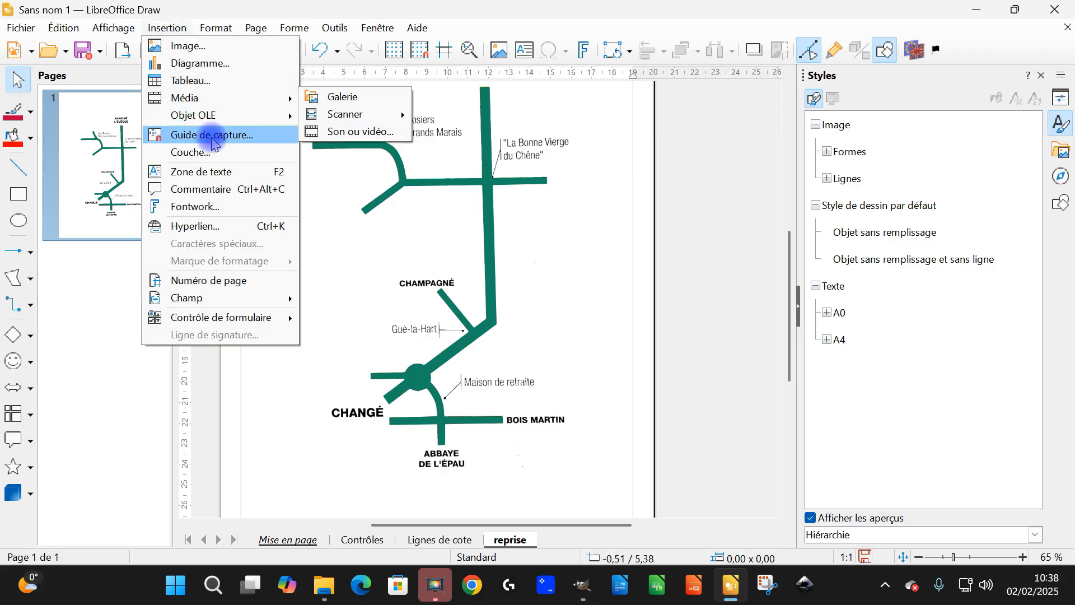
click(224, 178)
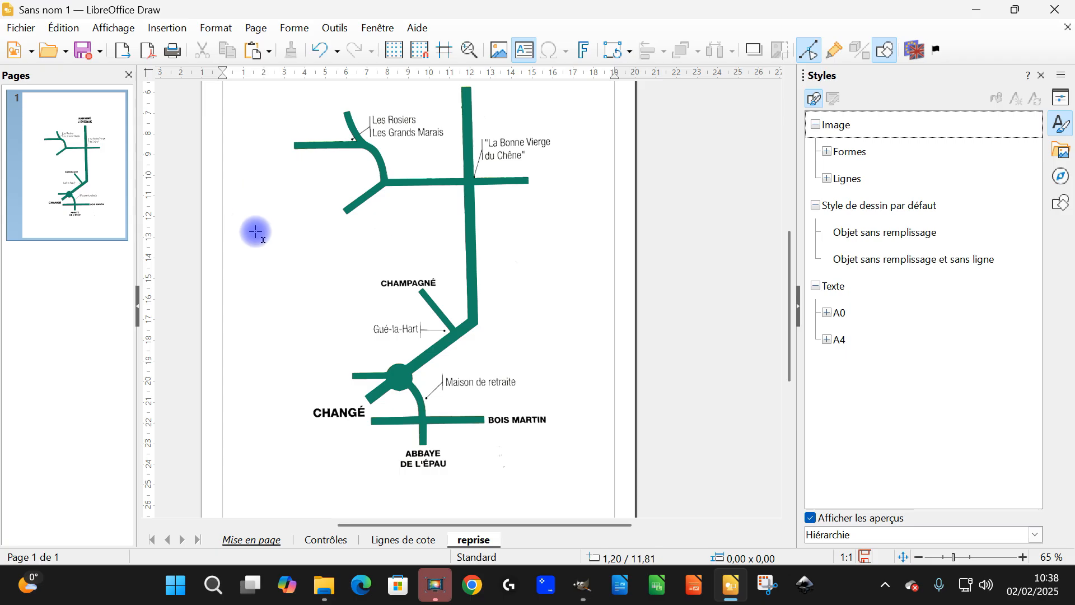
mouse_move(227, 274)
mouse_down()
mouse_move(312, 305)
mouse_move(360, 293)
mouse_move(346, 292)
mouse_up()
text(champagné)
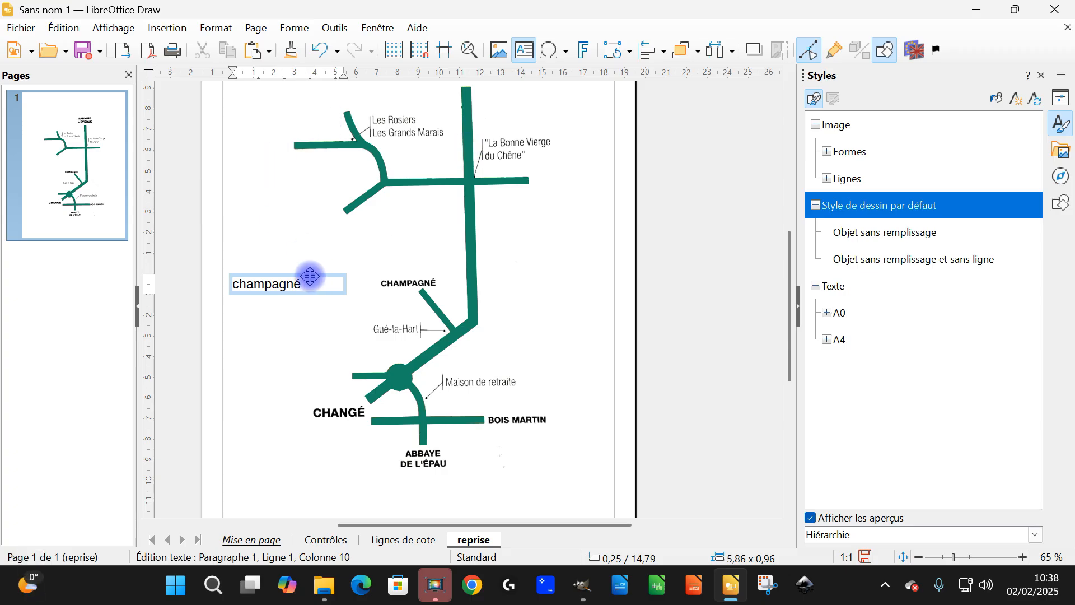
- Duplicate the "champagné" text box 3 cm below the original and change the copy's text to "changé"
key(Escape)
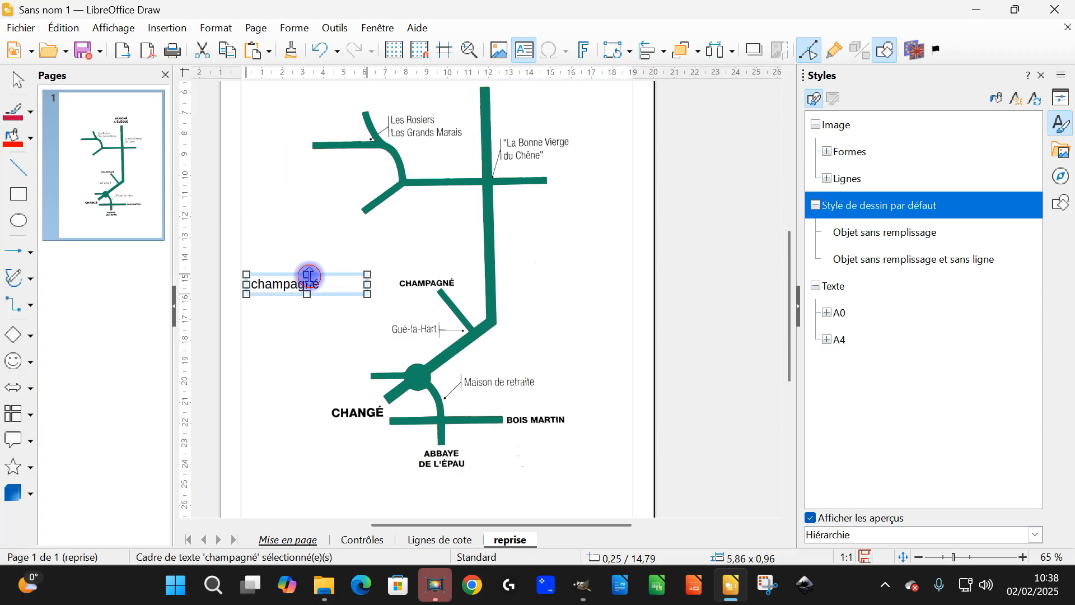
key(ctrl+c)
click(238, 287)
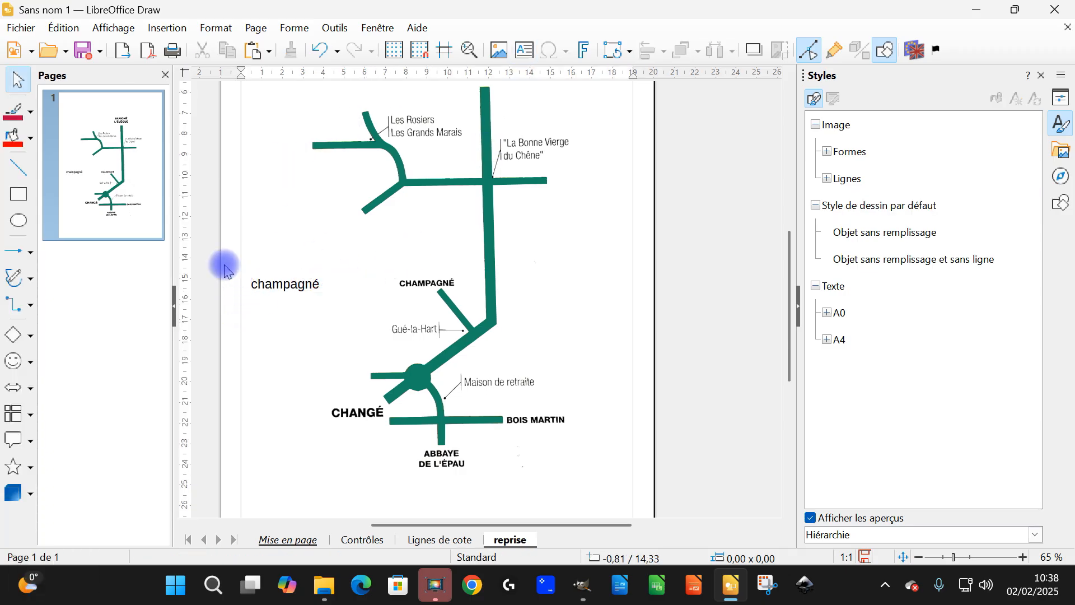
key(ctrl+v)
key(shift+Down)
key(shift+Down)
key(shift+Down)
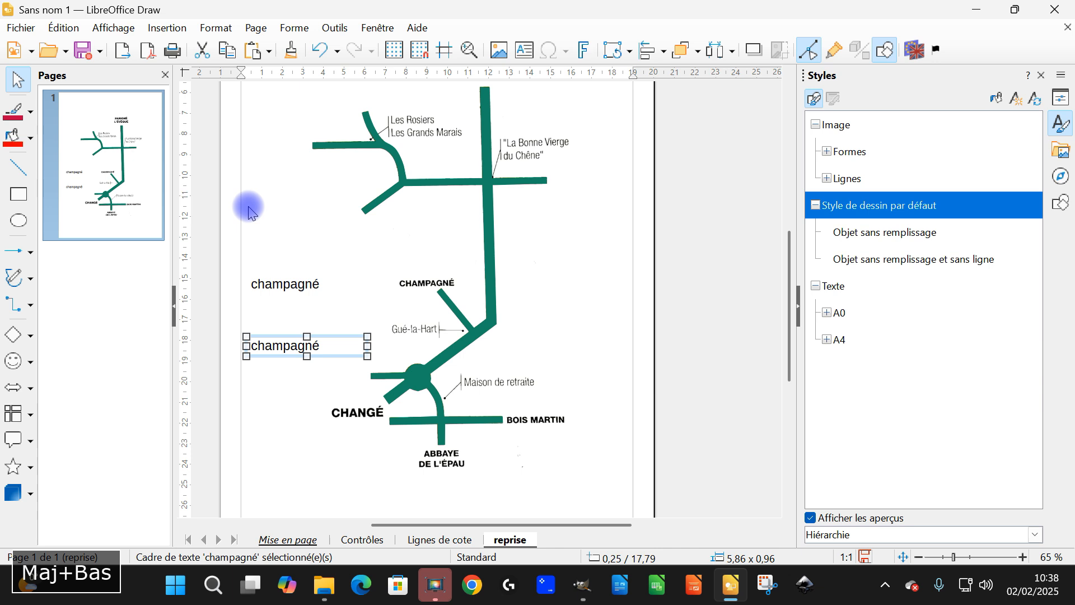
double_click(307, 356)
text(changé)
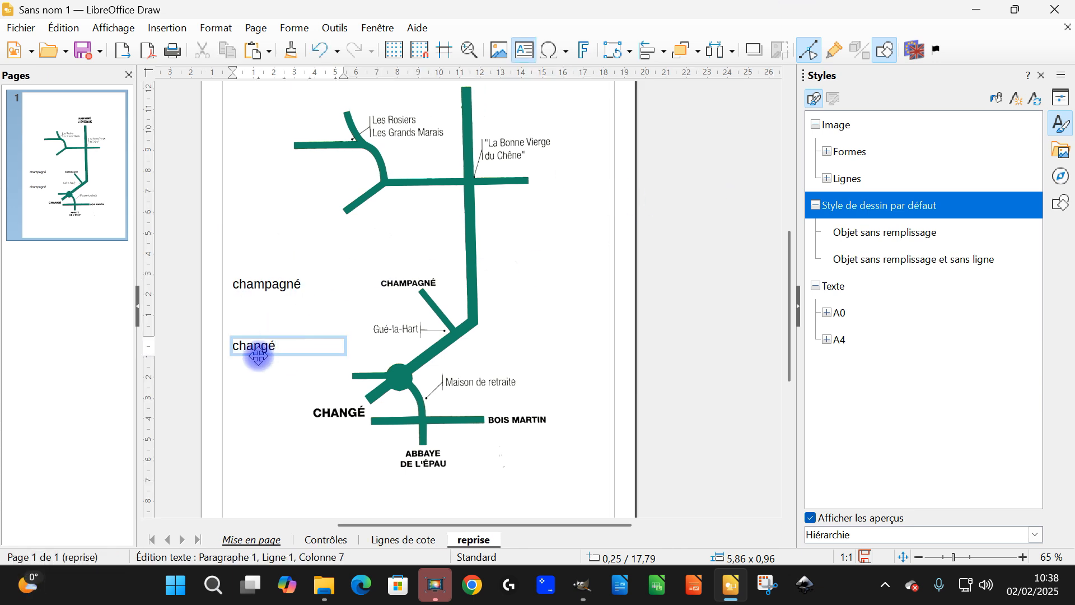
click(274, 333)
- Place a copy of the "changé" text box 5 cm straight below the original
key(ctrl+c)
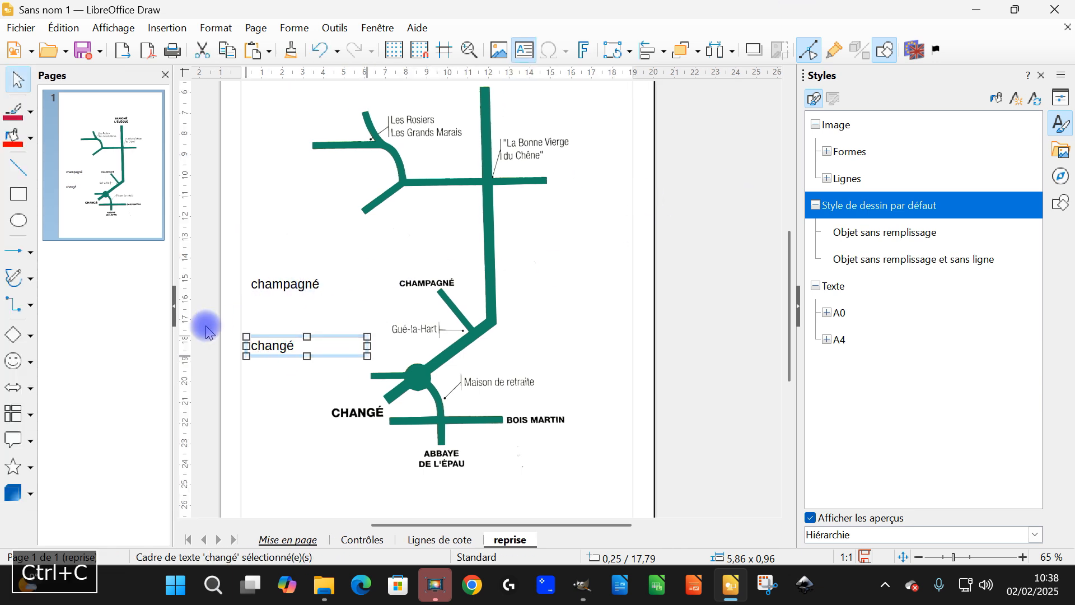
click(217, 302)
key(ctrl+v)
key(shift+Down)
key(shift+Down)
key(shift+Down)
key(shift+Down)
key(shift+Down)
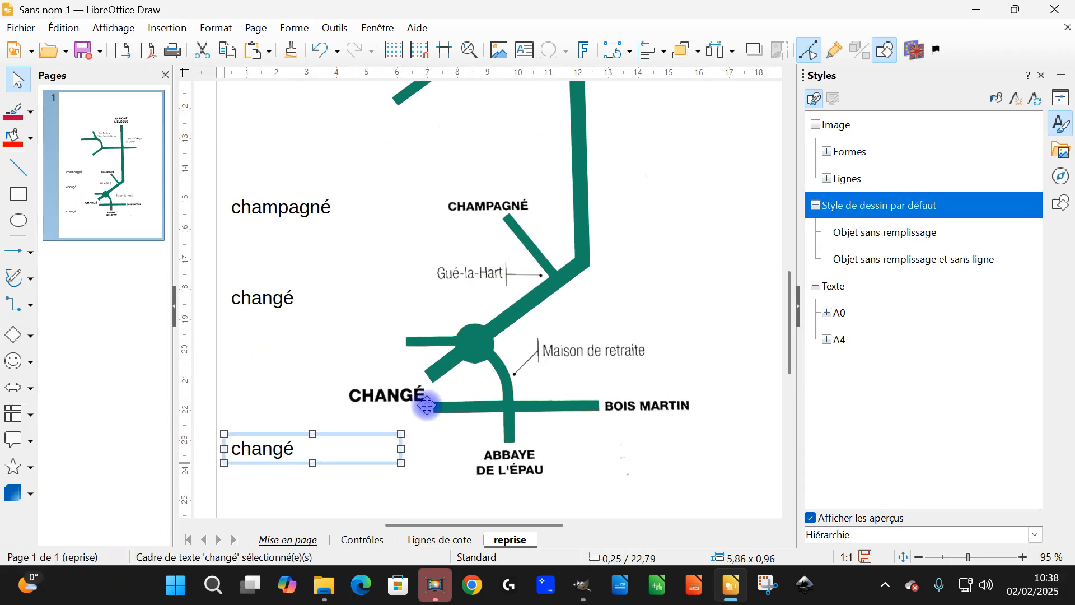
- Replace the text of the lowest "changé" copy with "Bois martin"
scroll(439, 405, up, 6)
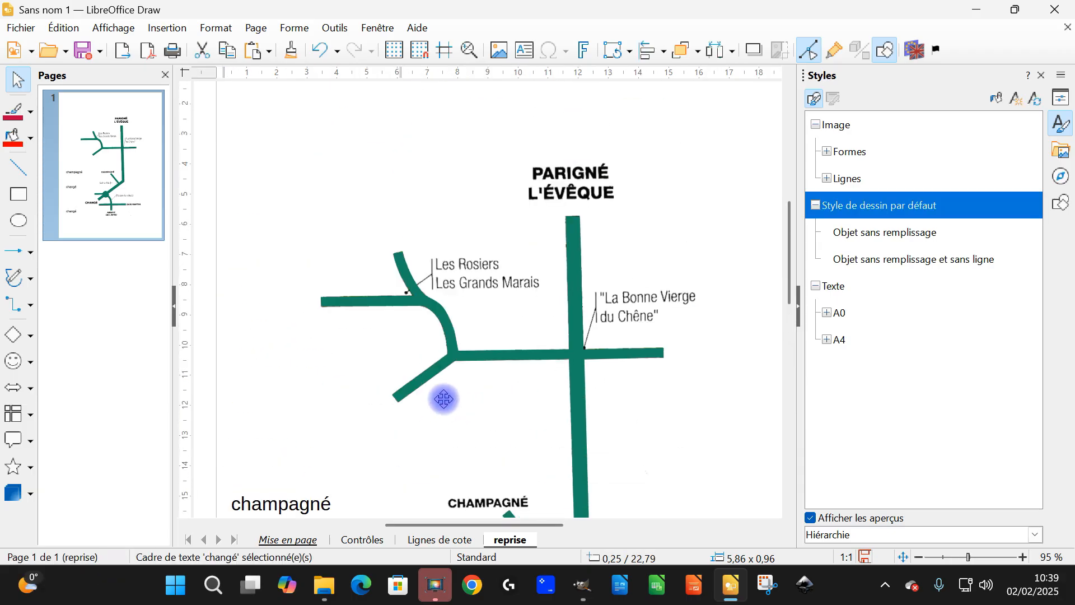
scroll(443, 402, down, 7)
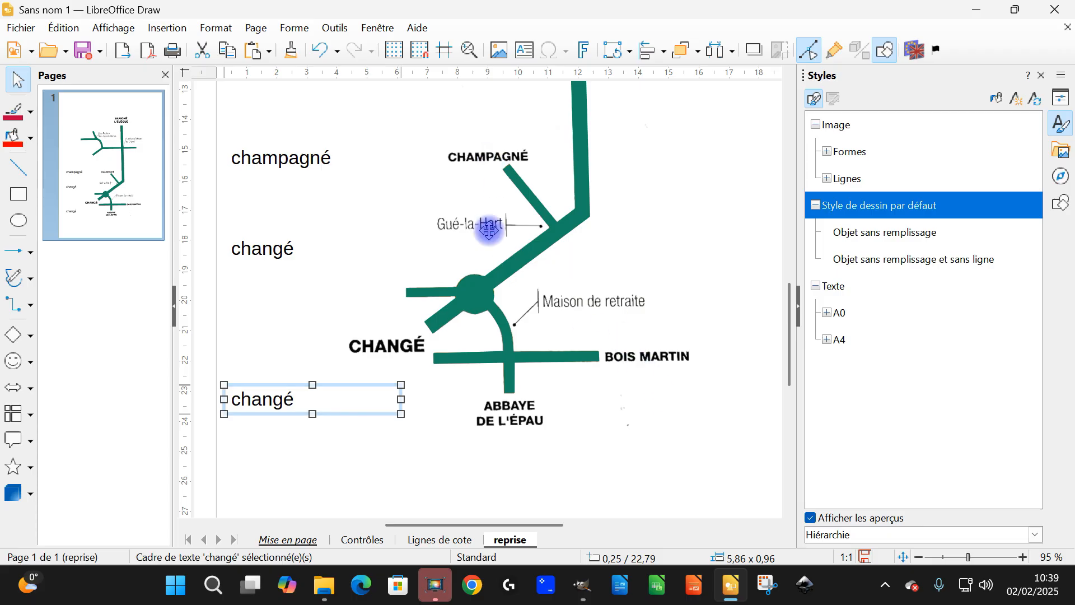
scroll(410, 345, up, 7)
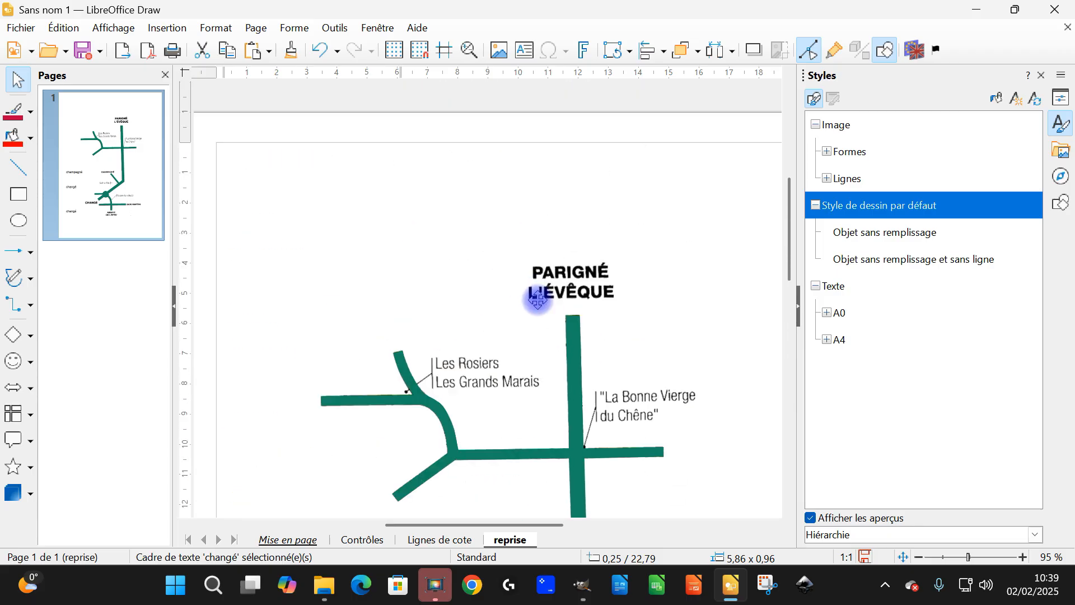
scroll(529, 303, down, 8)
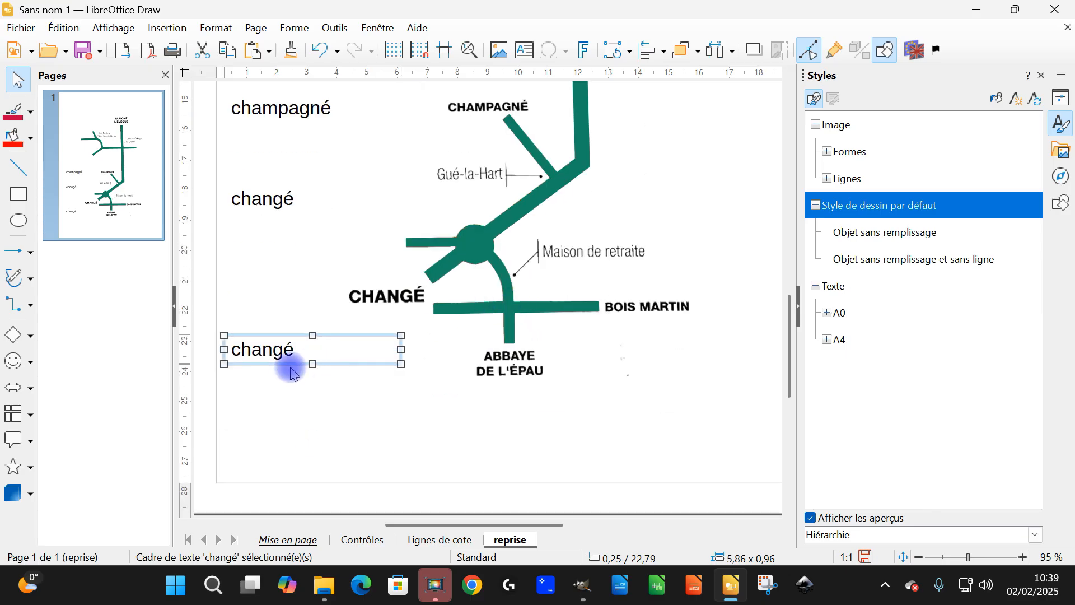
double_click(280, 351)
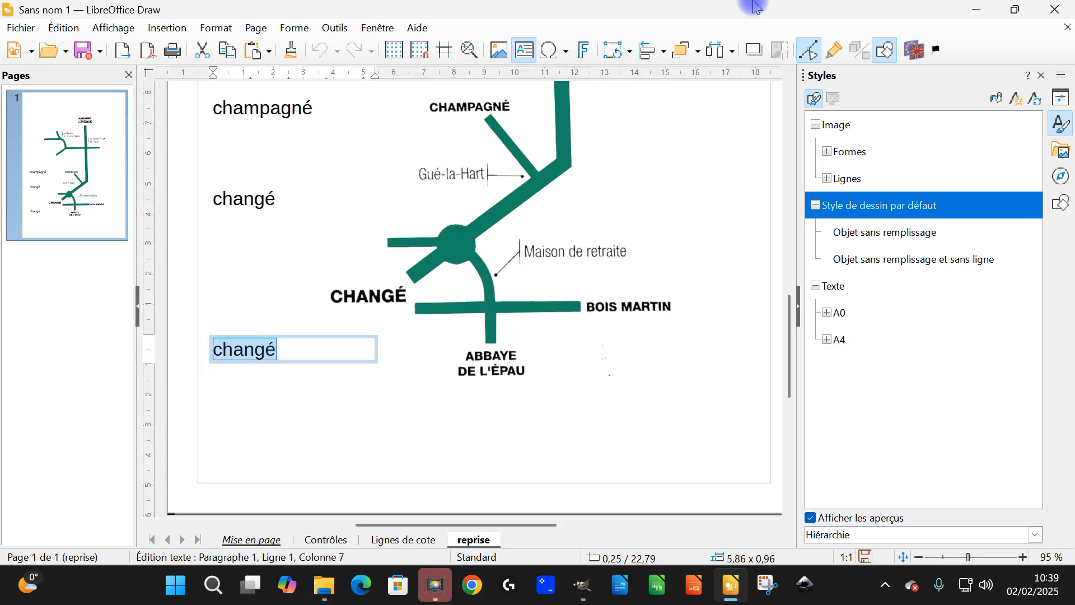
text(Bois )
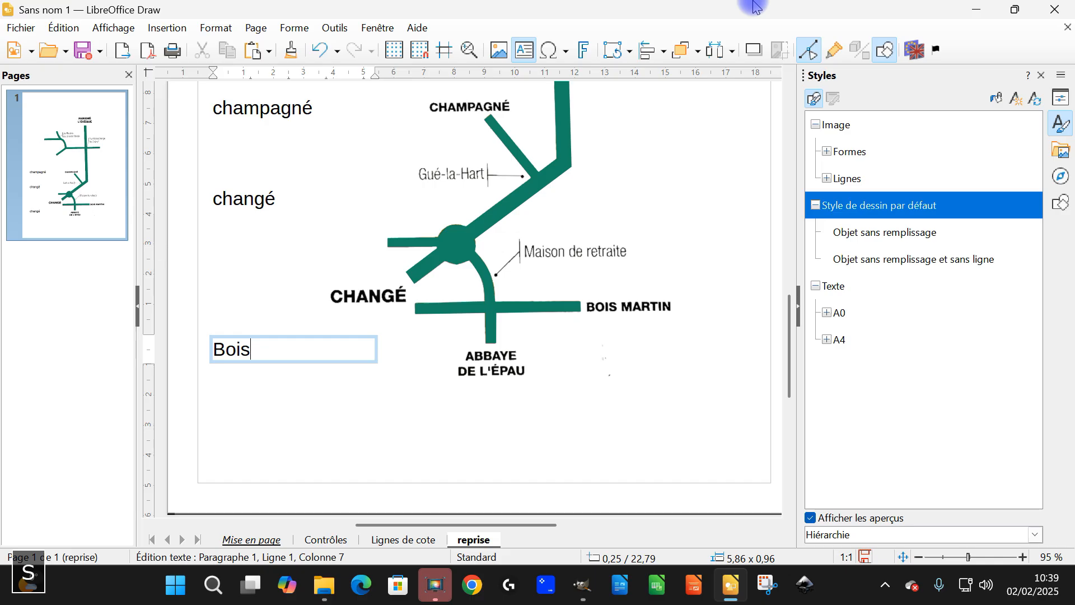
text(martin)
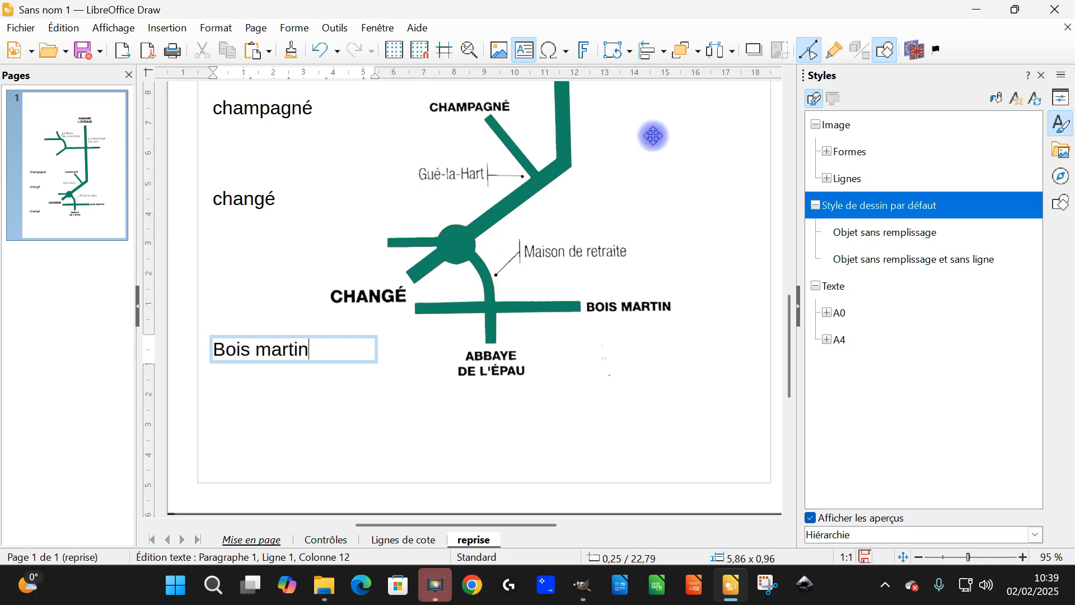
click(329, 337)
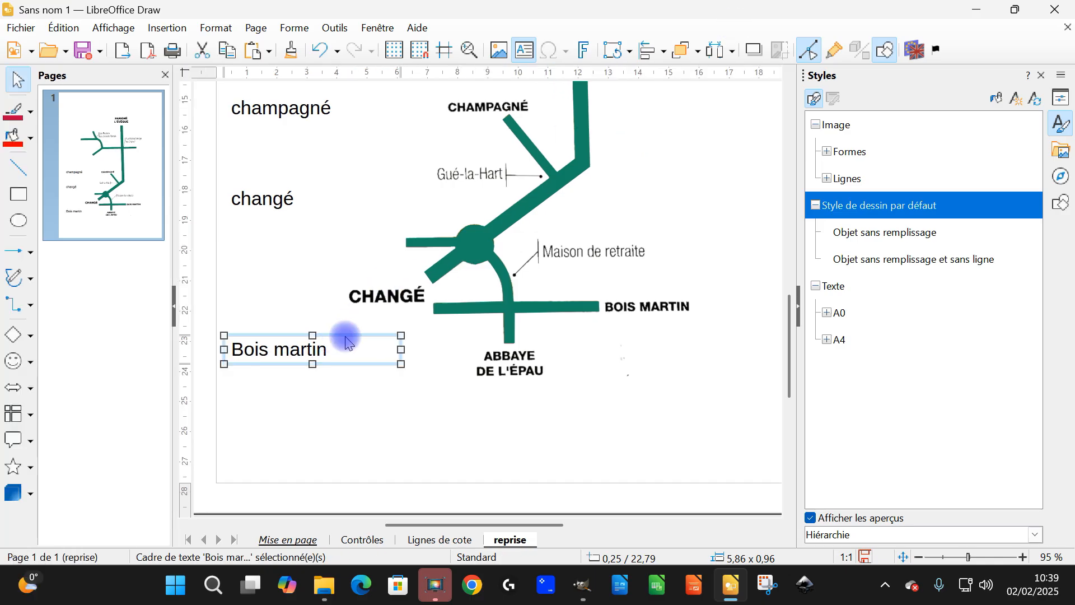
- Duplicate the "Bois martin" text box 2 cm lower and change the copy's text to "Abbaye" and "De l'épau" on two lines
key(ctrl+c)
click(211, 291)
key(ctrl+v)
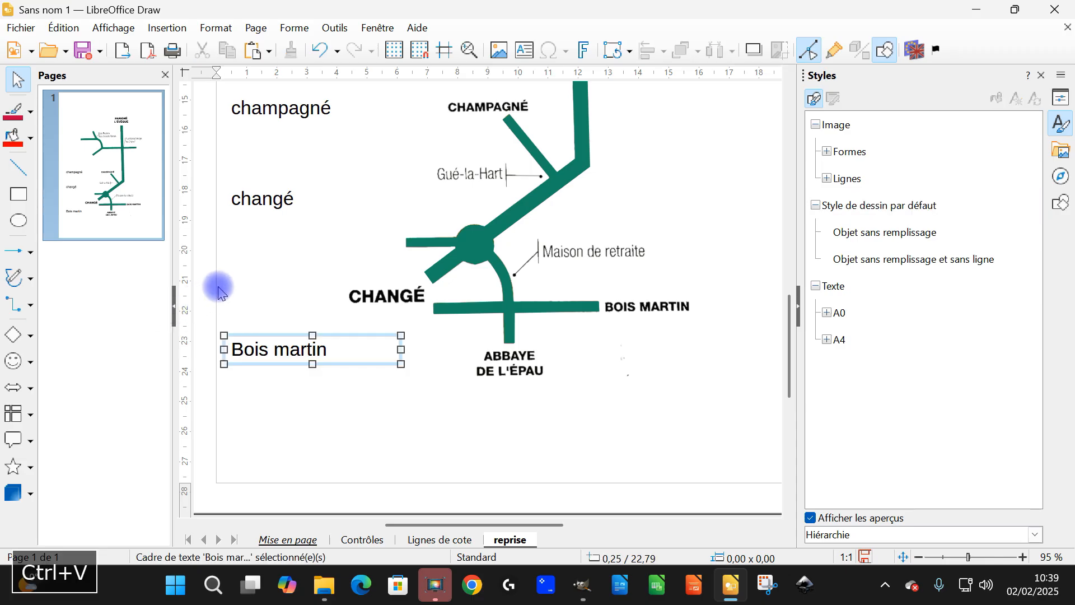
text(abba)
text(ye)
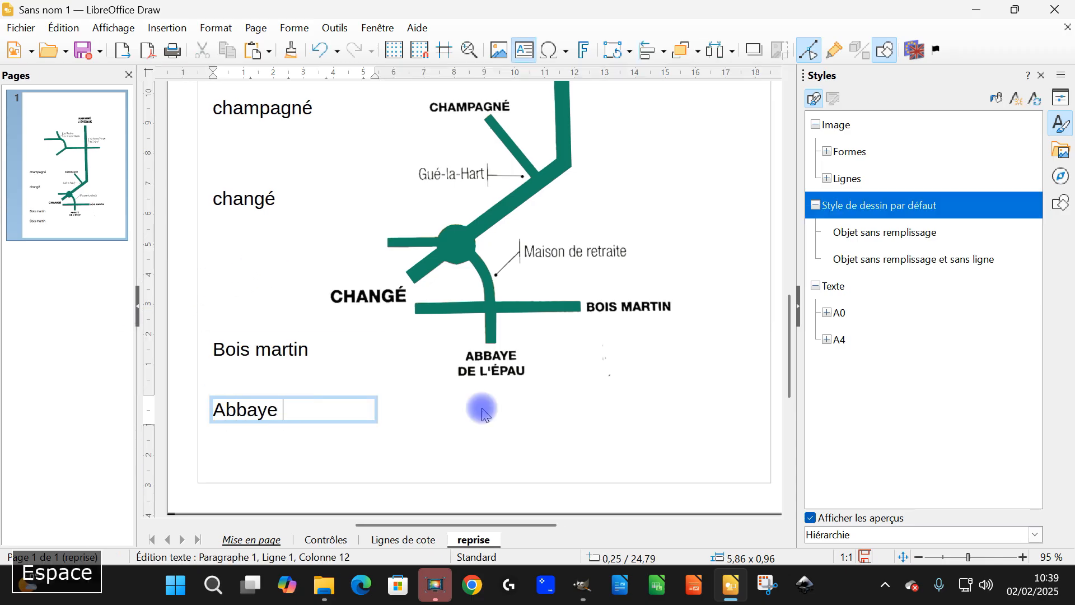
key(BackSpace)
key(Return)
text(d)
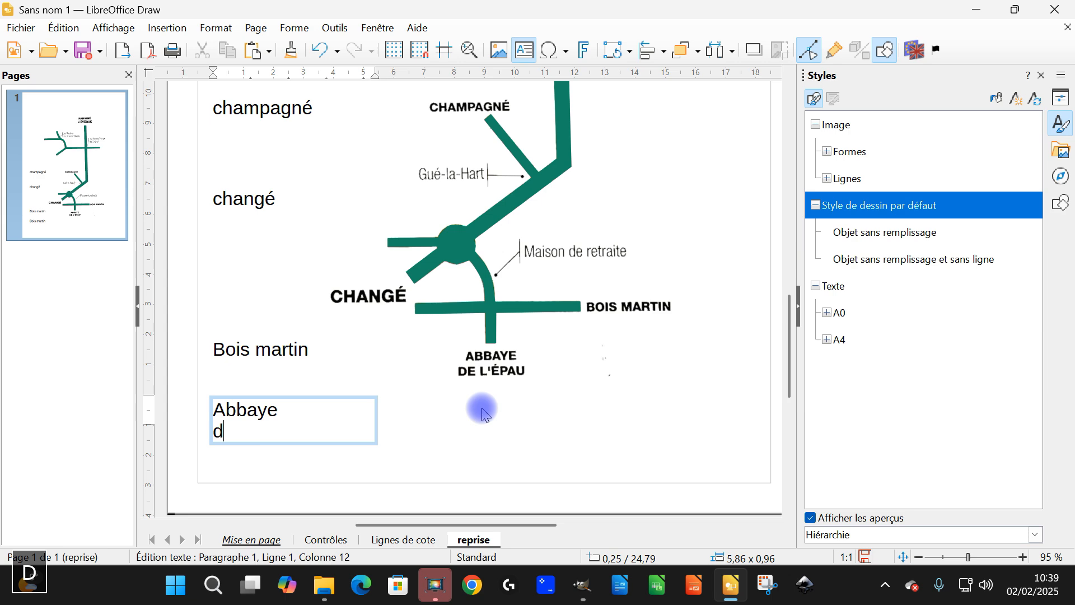
text(e l'épau)
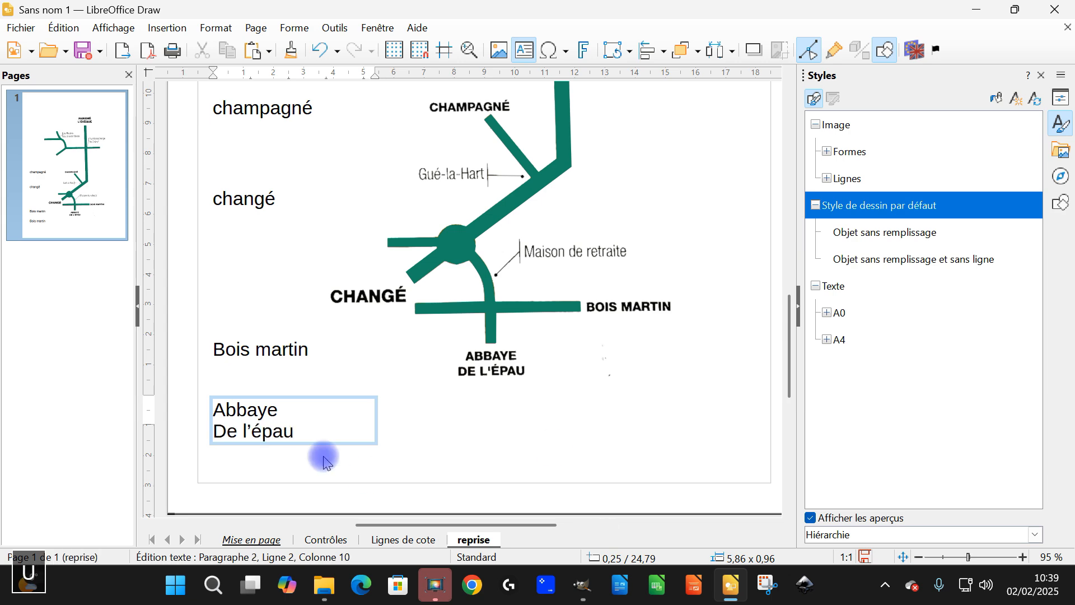
- Examine the scanned labels from Parigné l'Évêque down to Abbaye de l'Épau and compare them with the text boxes
scroll(396, 300, up, 4)
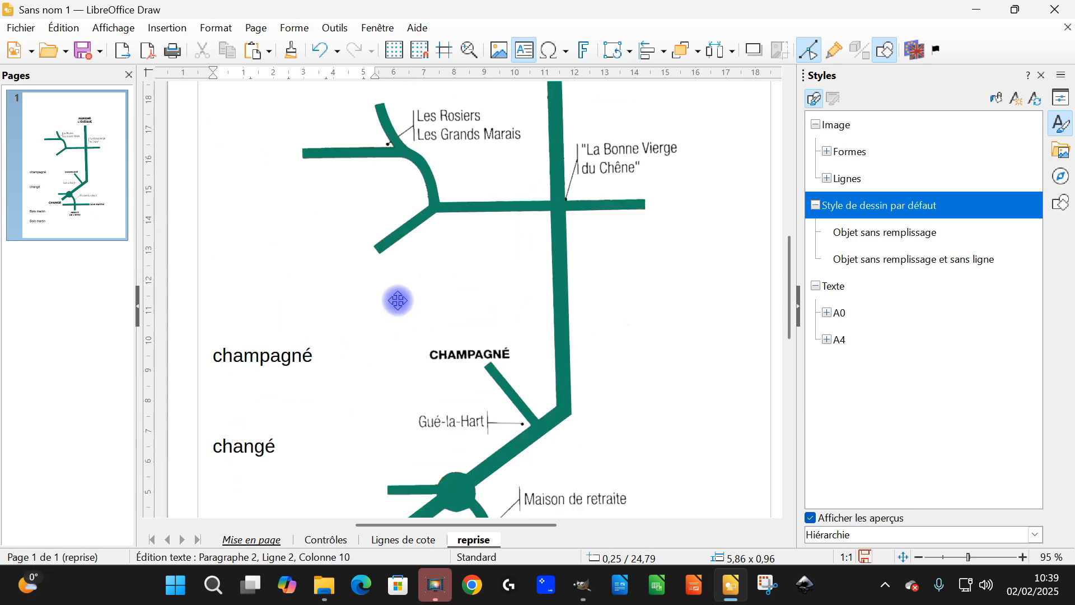
scroll(474, 346, down, 2)
scroll(475, 338, up, 3)
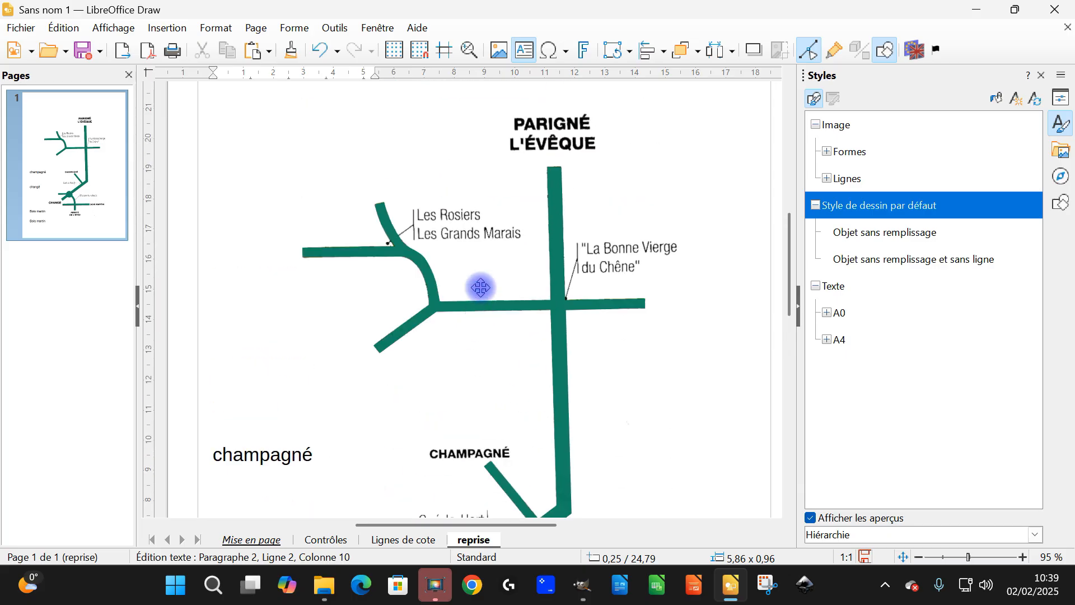
scroll(444, 379, down, 5)
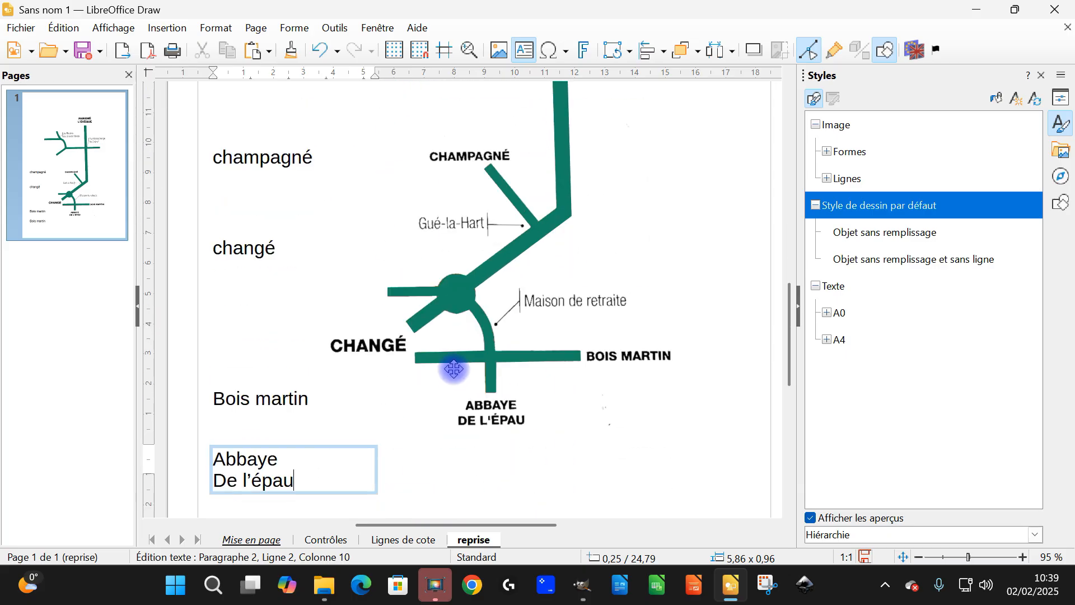
scroll(488, 436, up, 5)
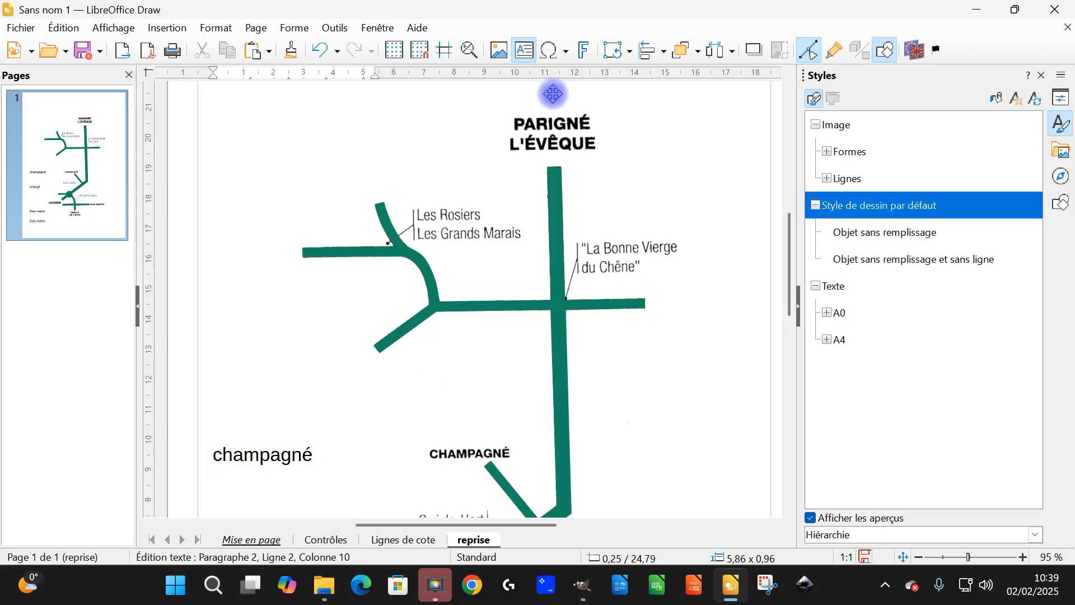
scroll(566, 128, down, 3)
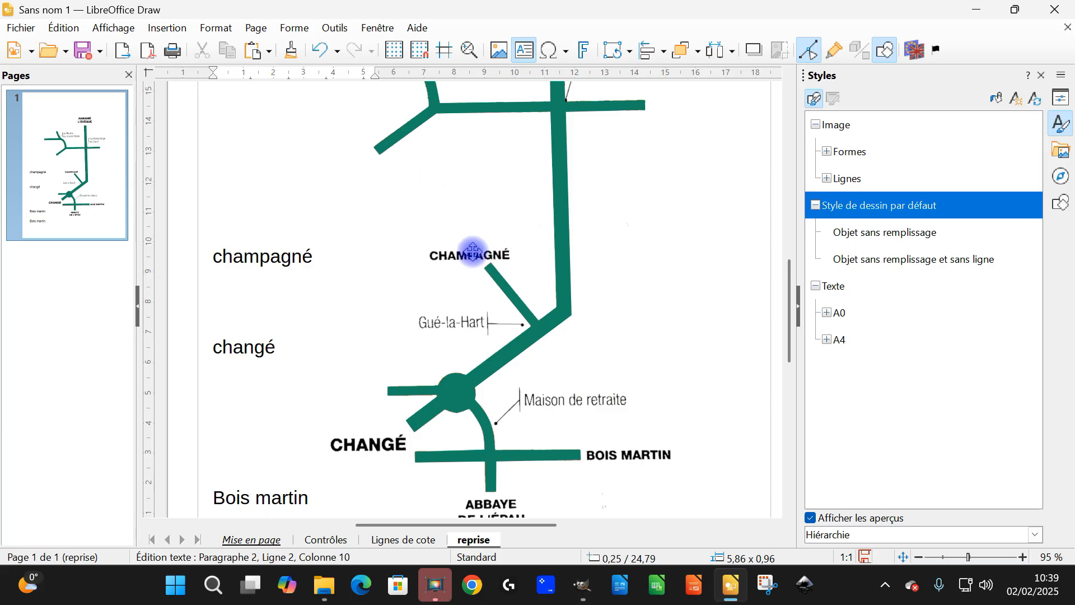
scroll(566, 283, down, 2)
scroll(625, 308, up, 2)
scroll(564, 355, down, 1)
scroll(528, 336, up, 3)
- Duplicate the "champagné" text box about 1.6 cm lower and change the copy's text to "Gué-la-Hart"
click(263, 306)
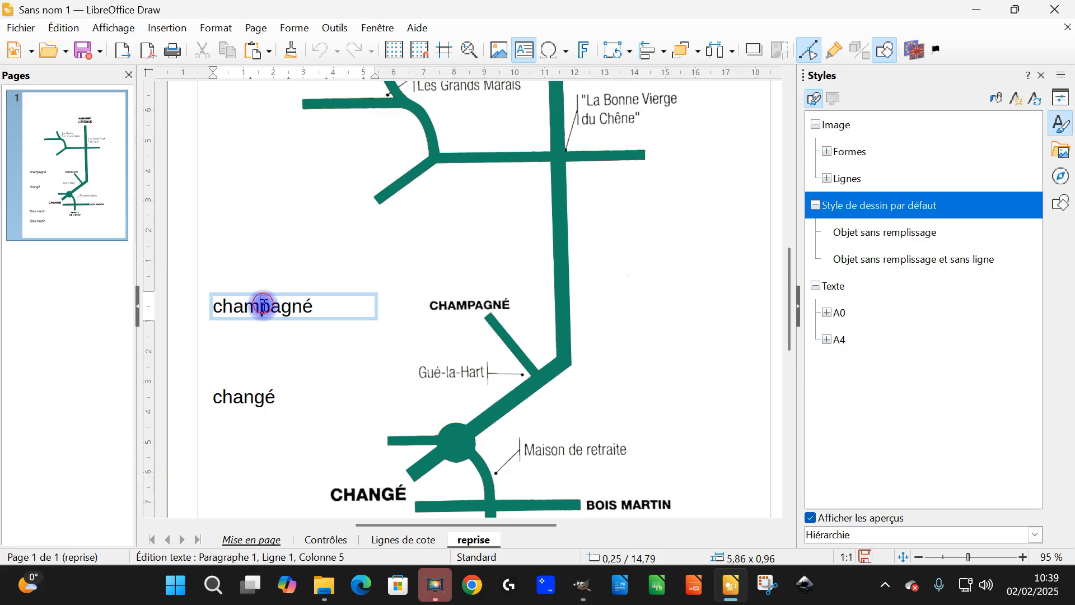
click(273, 295)
key(ctrl+c)
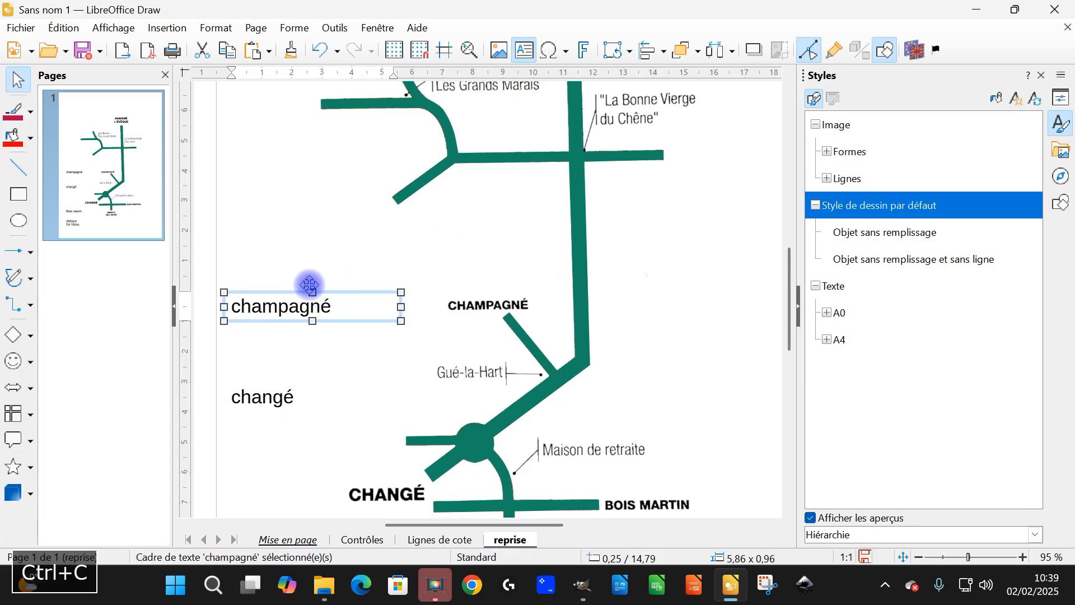
click(286, 261)
key(ctrl+v)
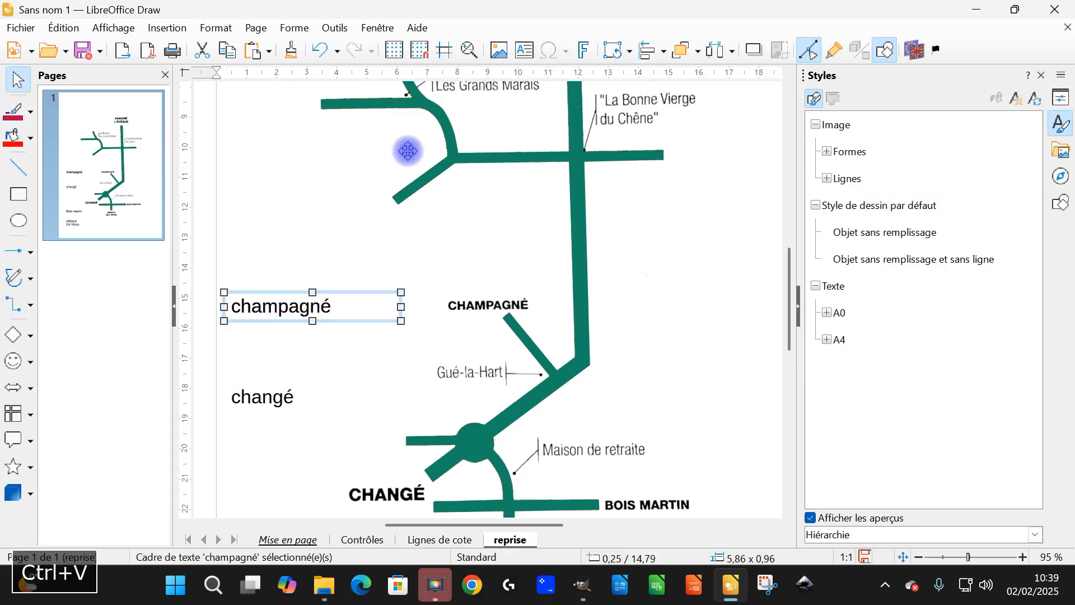
key(shift+Down)
key(shift+Down)
double_click(261, 348)
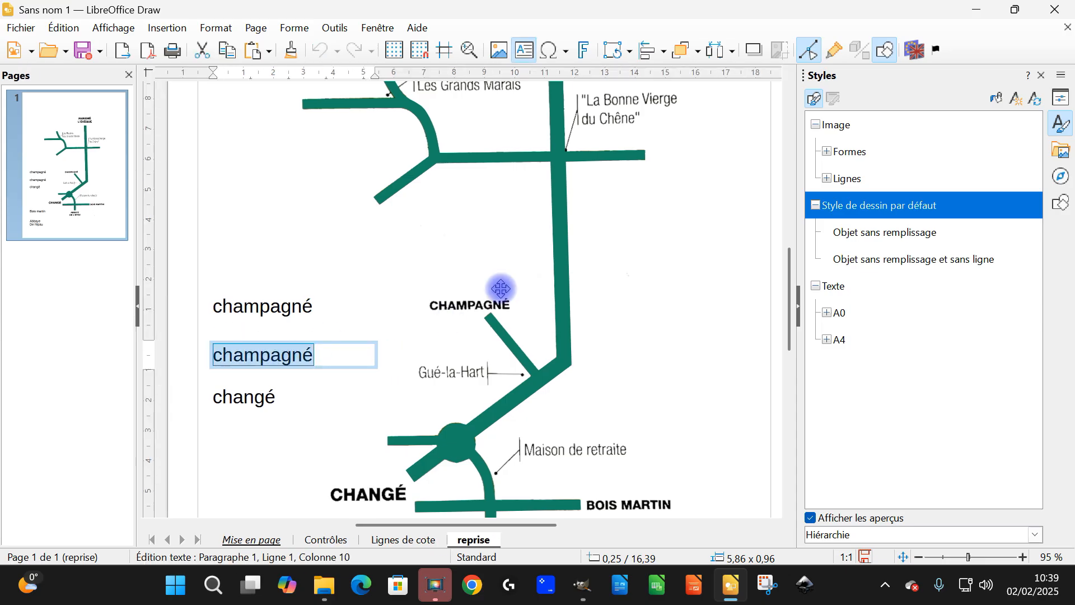
text(Gué)
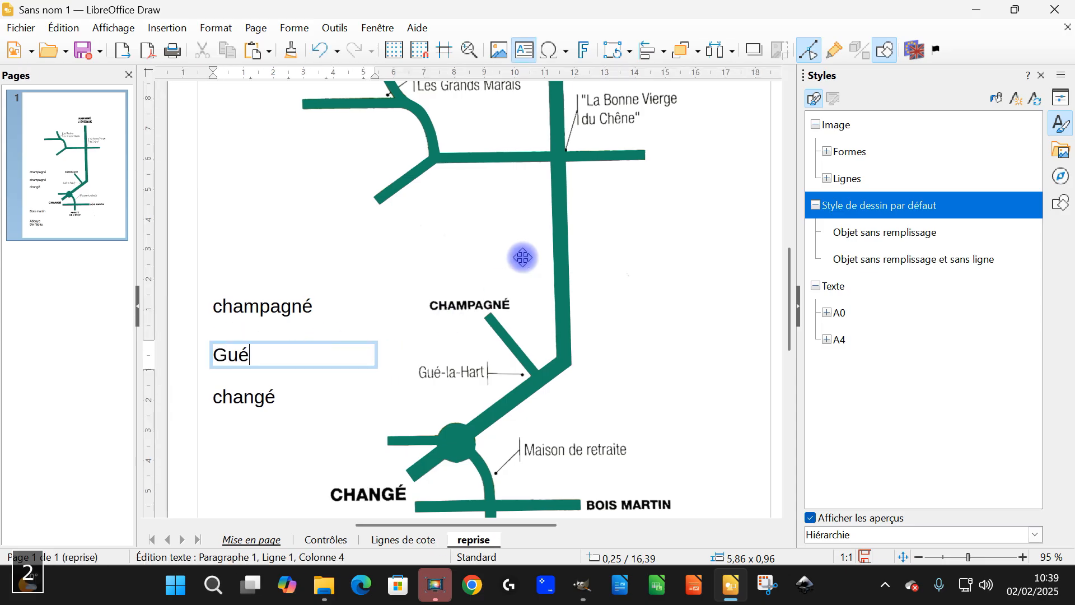
text(-la-Hart)
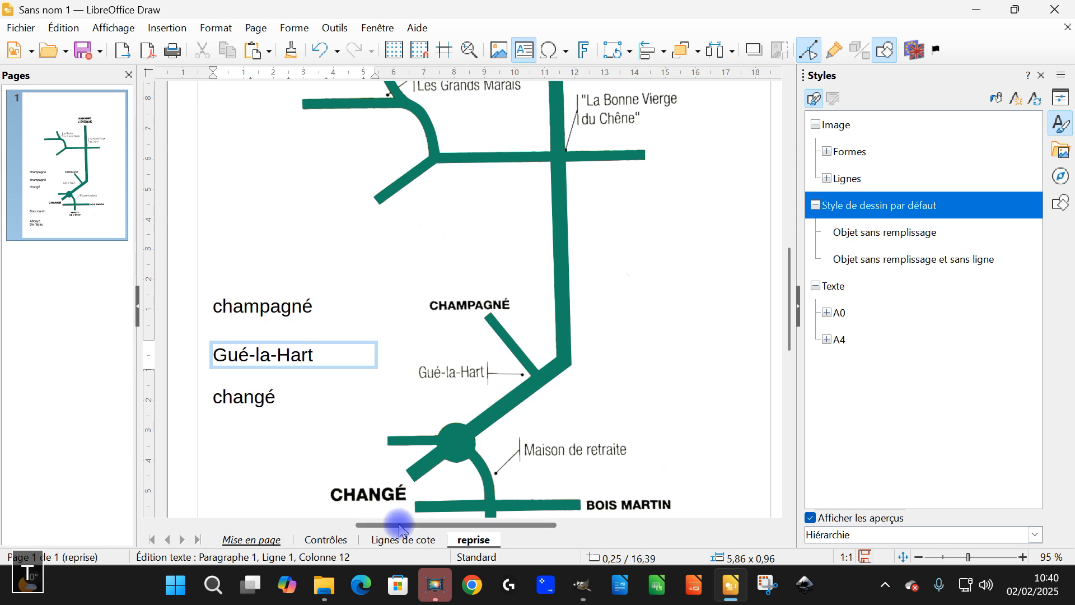
- Place a copy of the "Gué-la-Hart" text box about 3.4 cm lower, between "changé" and "Bois martin"
scroll(284, 422, down, 5)
key(Escape)
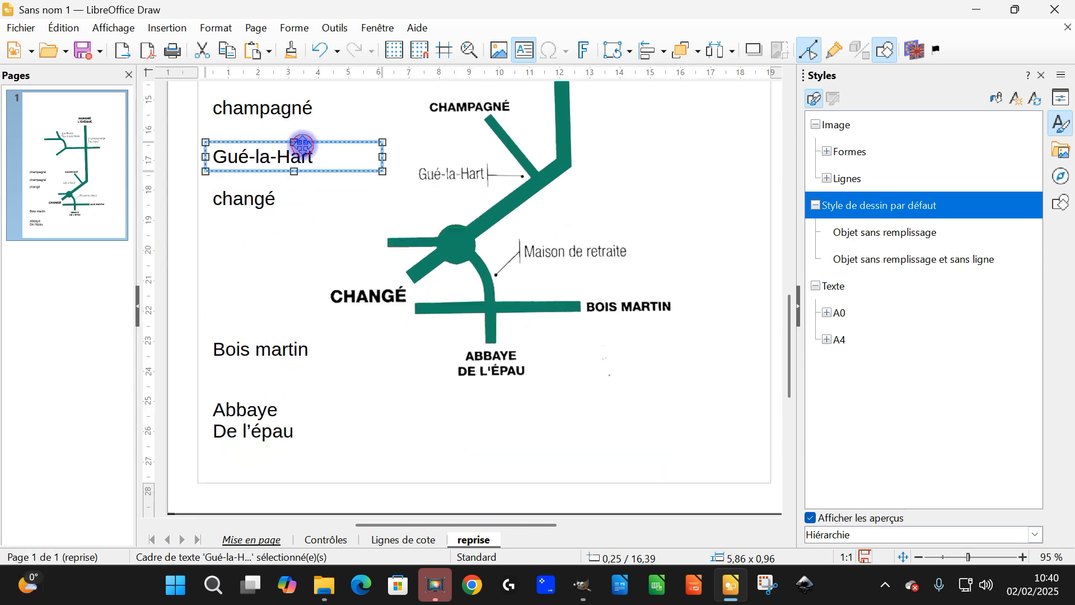
key(ctrl+c)
click(216, 250)
key(ctrl+v)
key(Down)
key(Down)
key(Down)
key(Down)
key(Down)
key(Down)
key(Down)
key(Down)
key(Down)
key(Down)
key(Down)
key(Down)
key(Down)
key(Down)
key(Down)
key(Down)
key(Down)
key(Down)
key(Down)
key(Down)
key(Down)
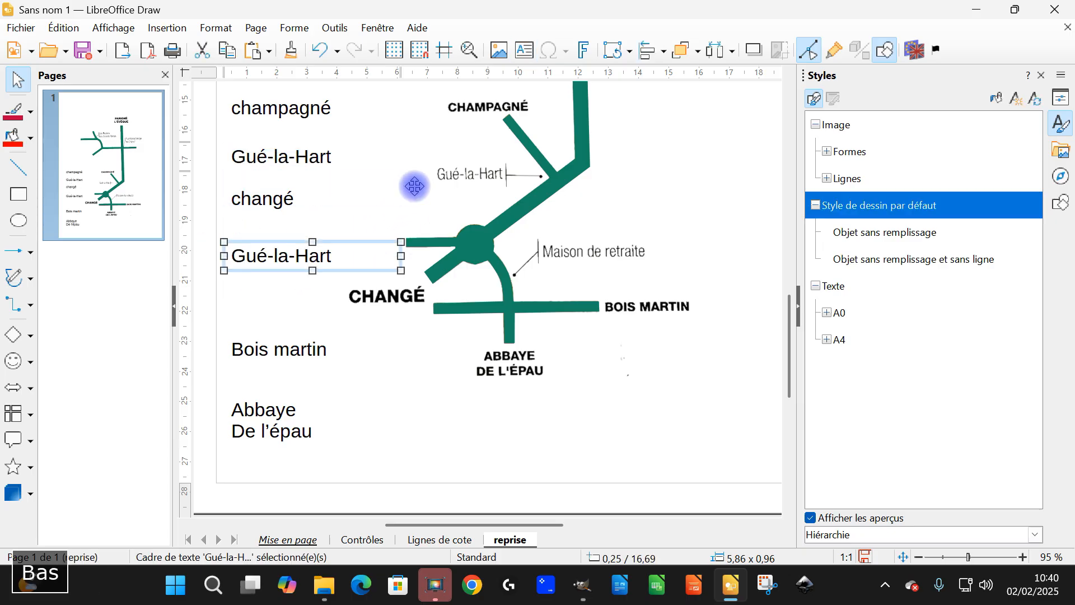
- Replace the text of the lower "Gué-la-Hart" copy with "Maison de retraite" and deselect the text box
key(F2)
click(301, 259)
triple_click(301, 258)
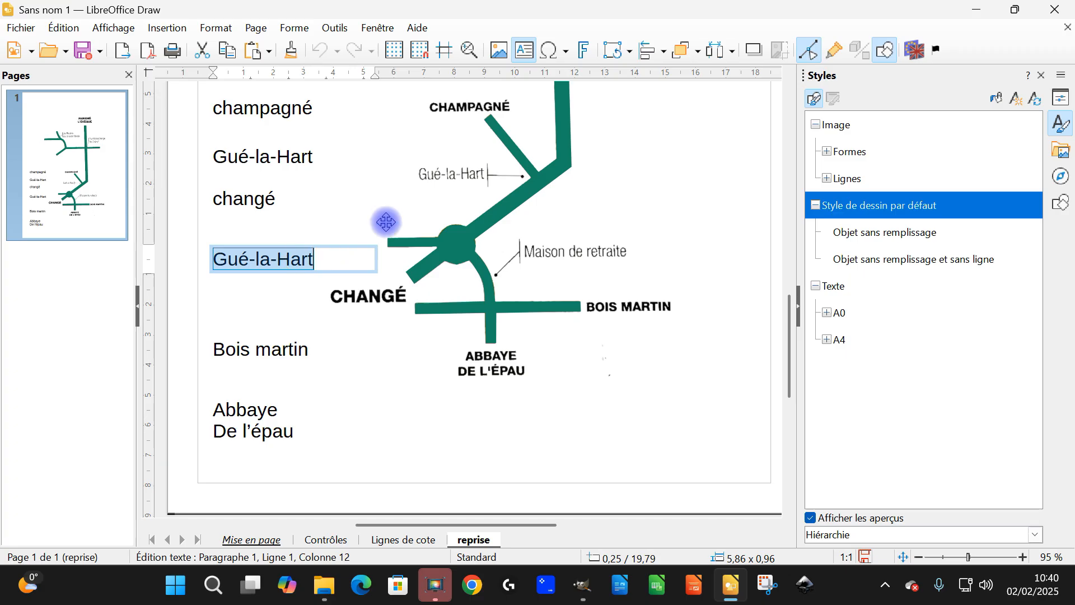
text(Maiso)
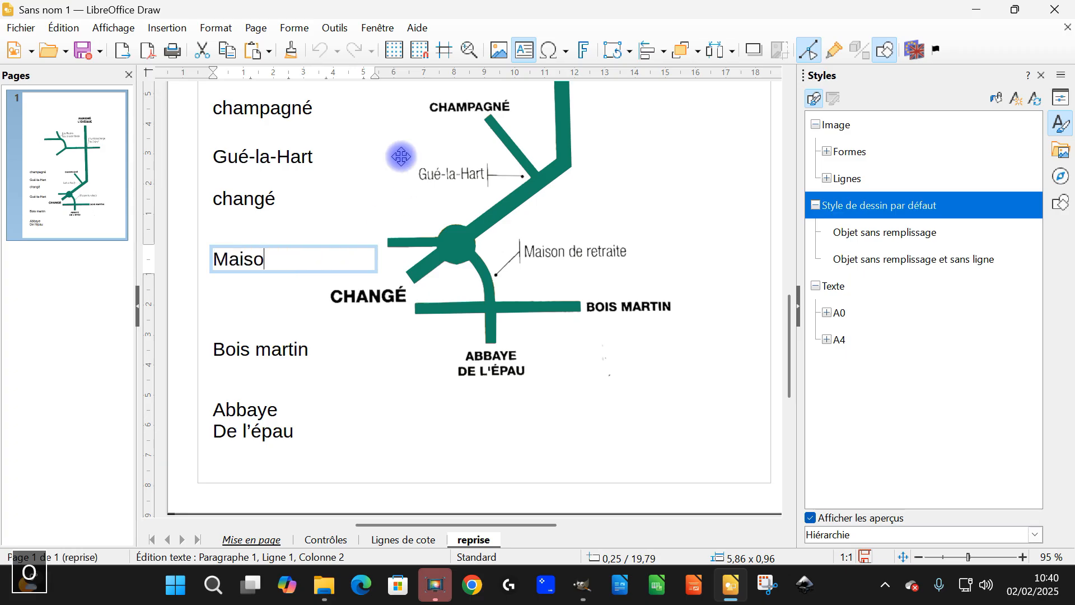
text(n de retraite)
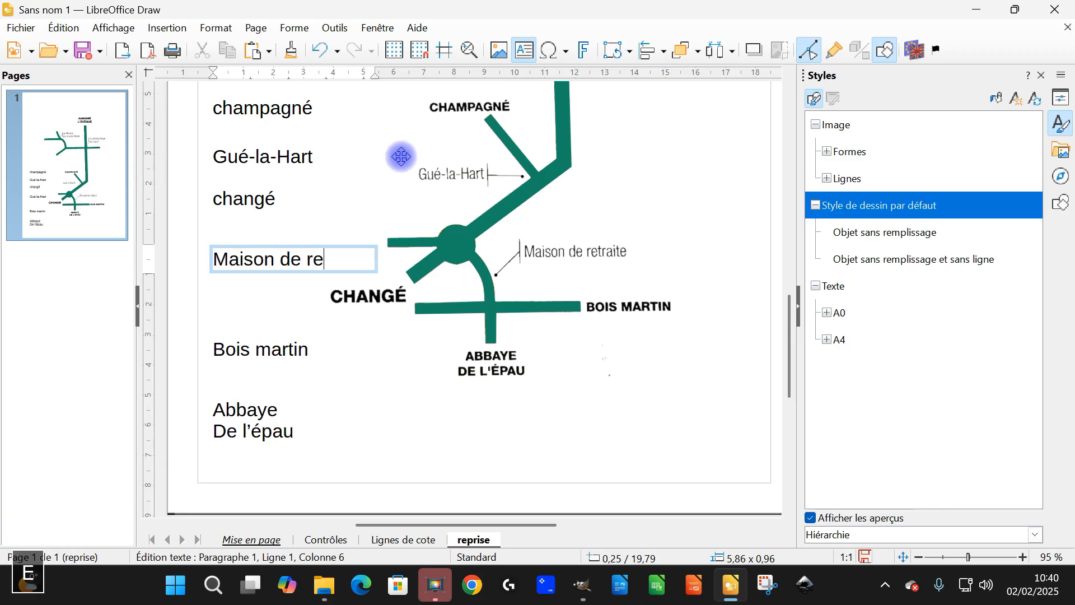
click(361, 361)
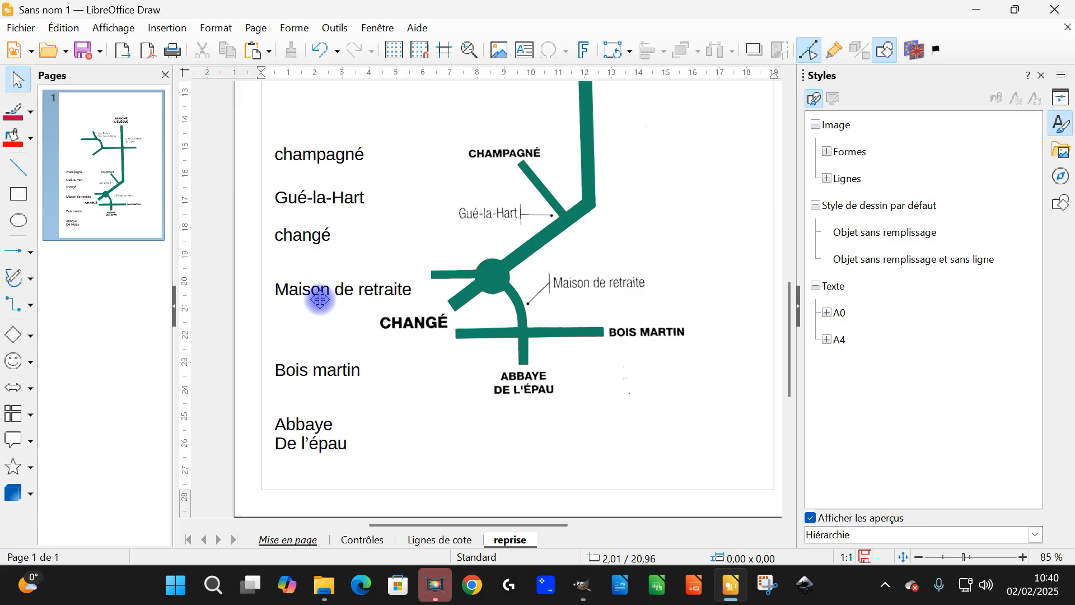
- Set the font colour of the "Style de dessin par défaut" drawing style to Brique
click(333, 280)
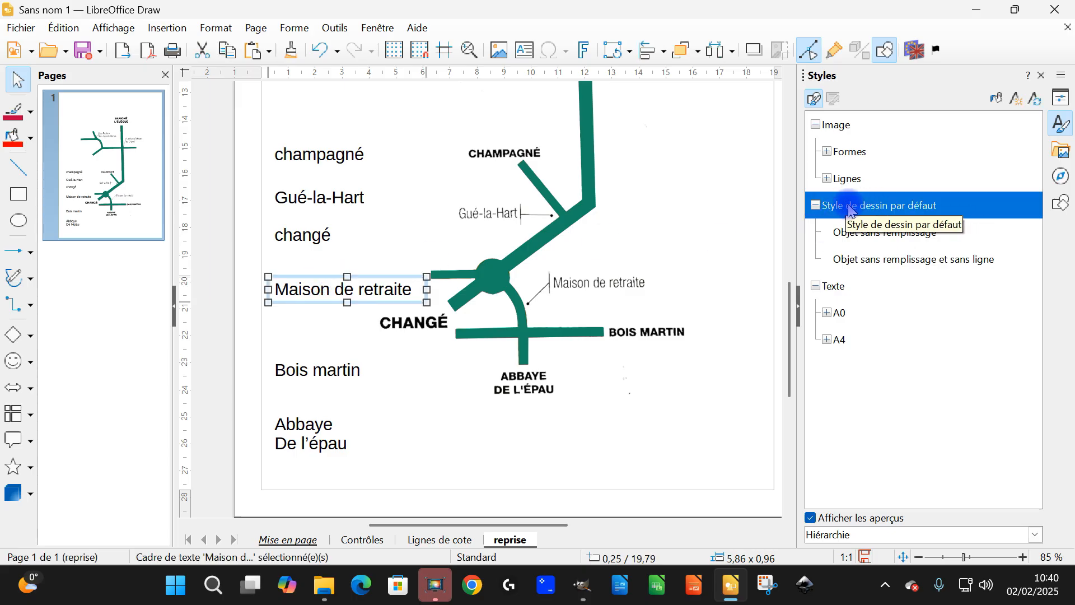
right_click(901, 211)
click(940, 234)
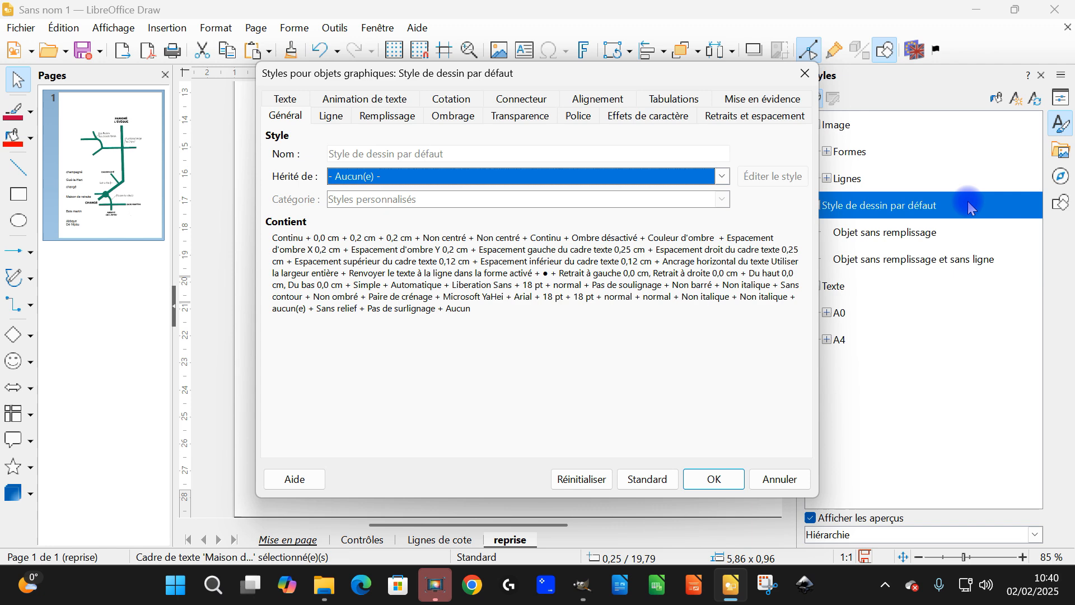
click(805, 72)
right_click(852, 207)
click(907, 231)
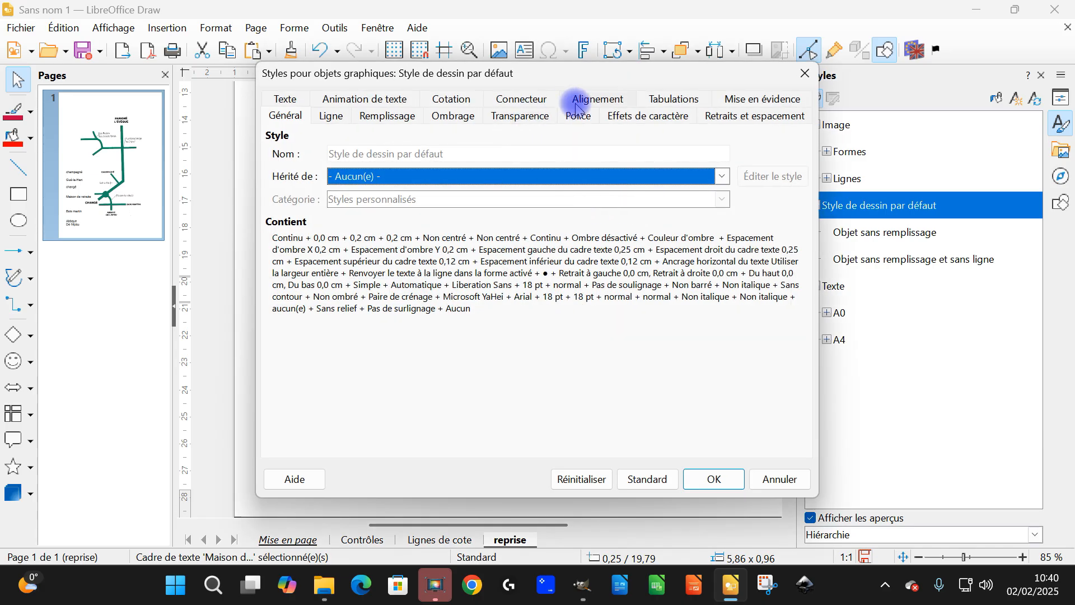
click(580, 117)
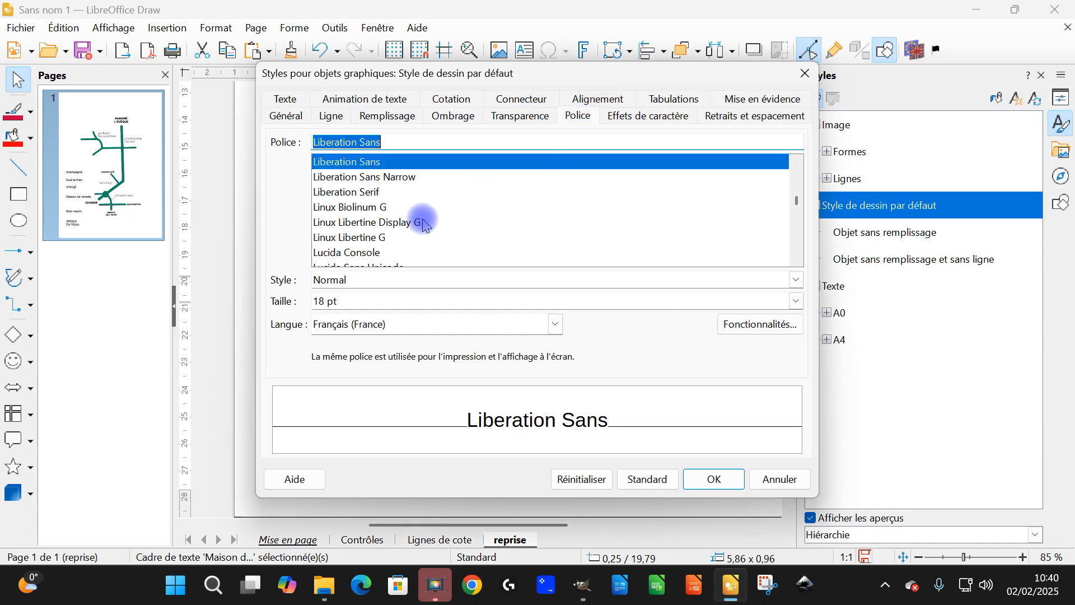
click(645, 115)
click(443, 160)
click(405, 241)
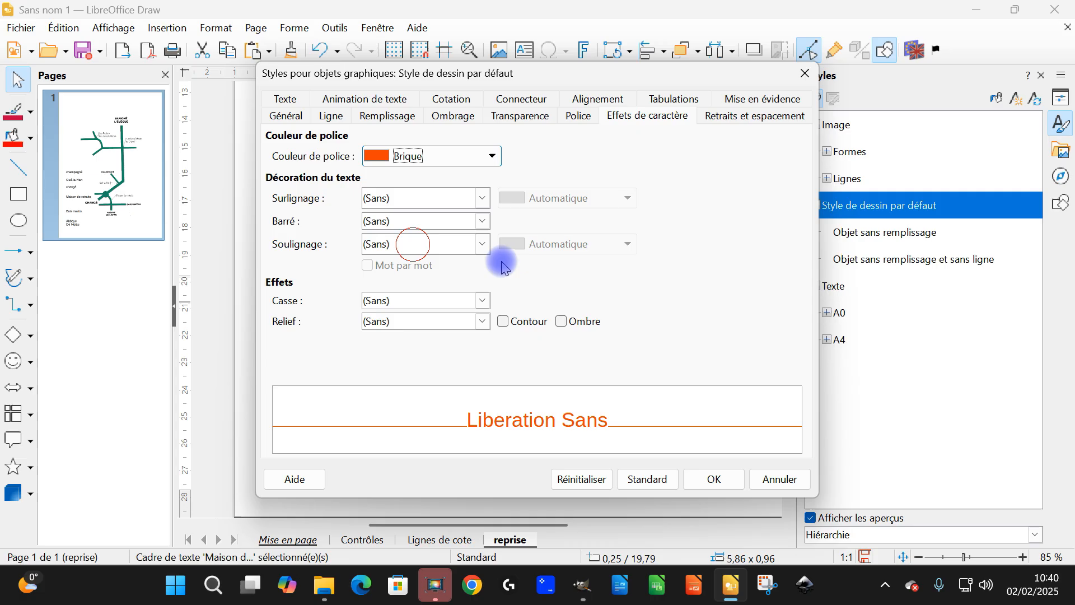
click(710, 477)
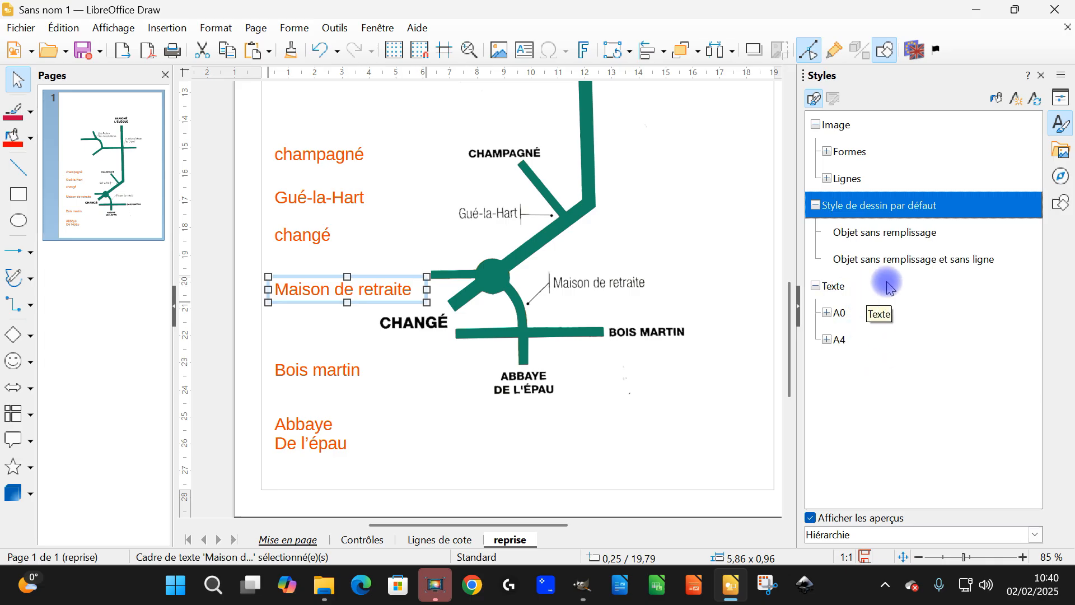
- Apply the "Texte" style to the "Maison de retraite" text box and then to all six place-name text boxes
double_click(842, 286)
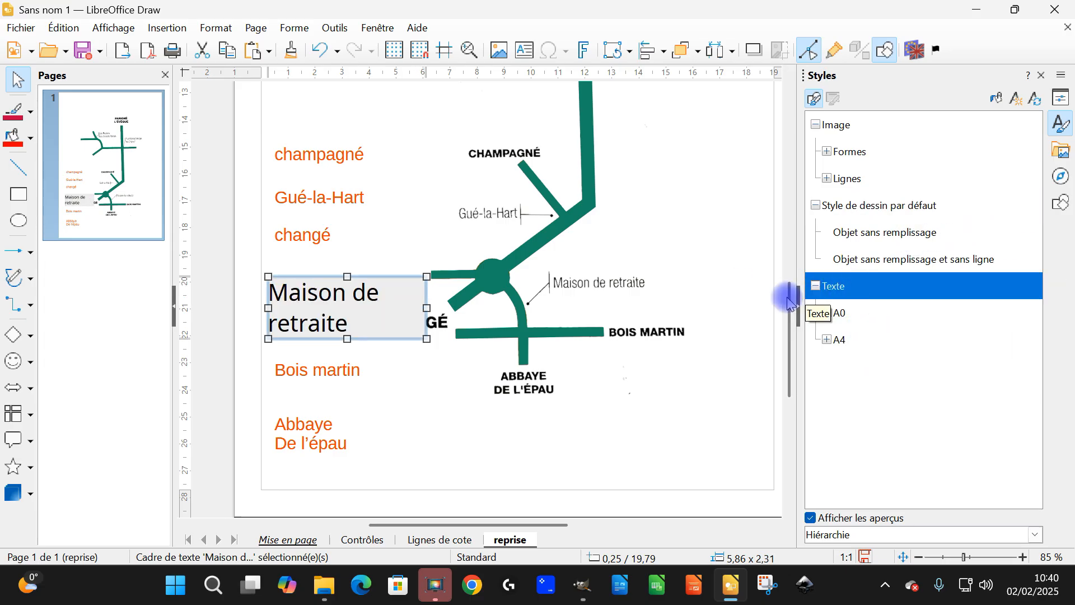
click(268, 144)
drag(230, 105, 481, 504)
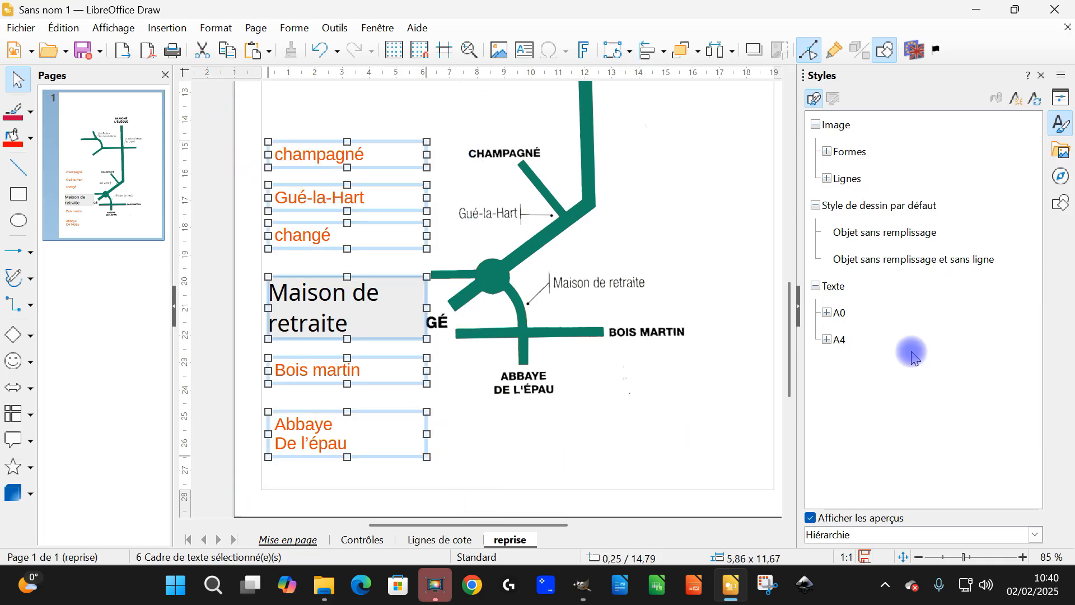
double_click(844, 287)
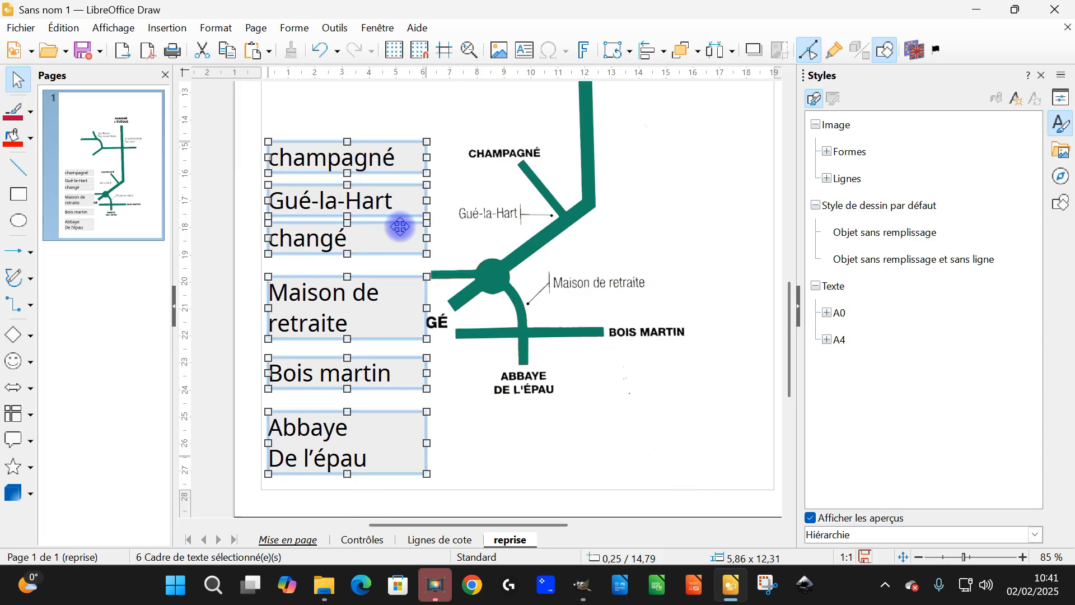
- Open the "Texte" style for editing and set its font colour to Blanc
click(832, 285)
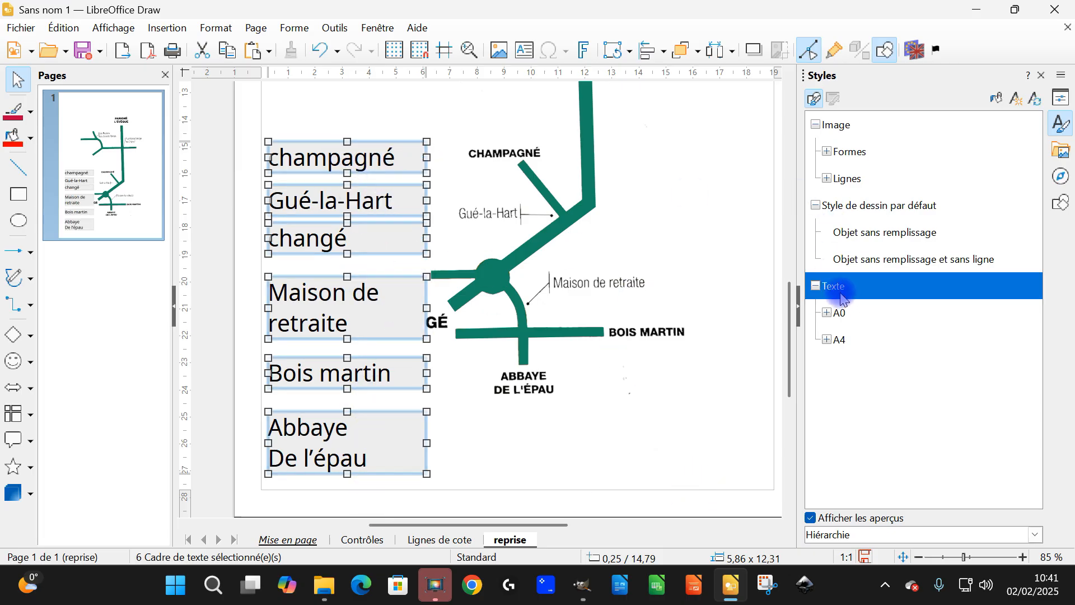
right_click(833, 287)
click(880, 311)
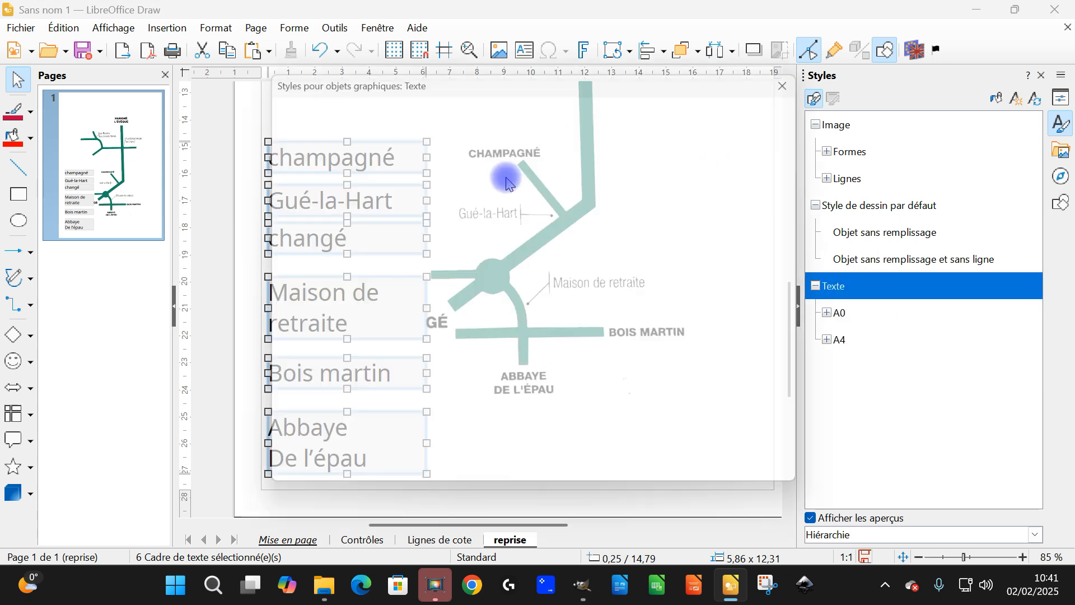
click(415, 156)
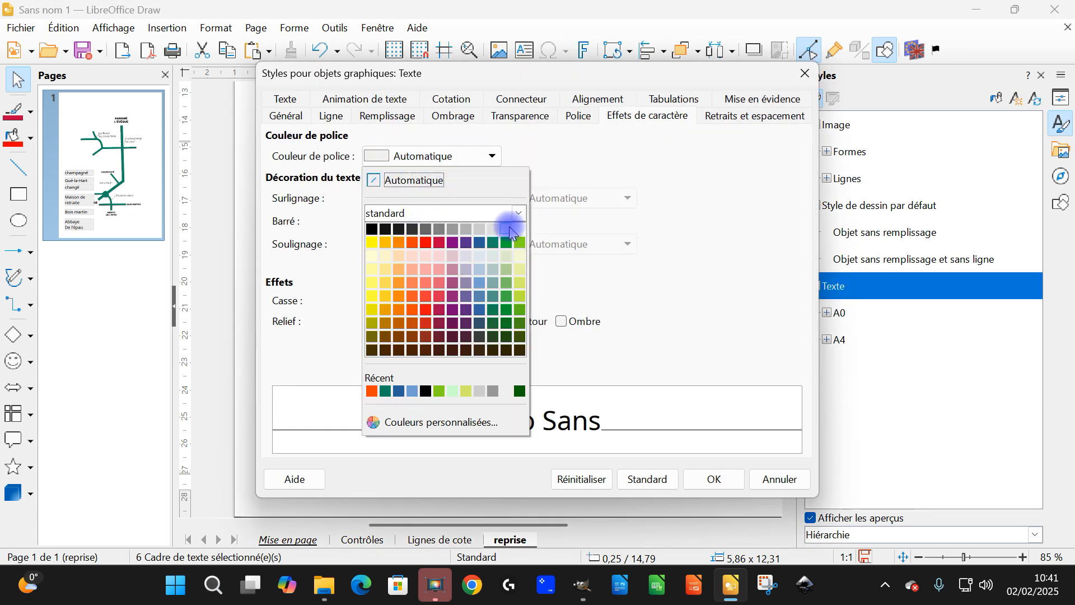
click(519, 231)
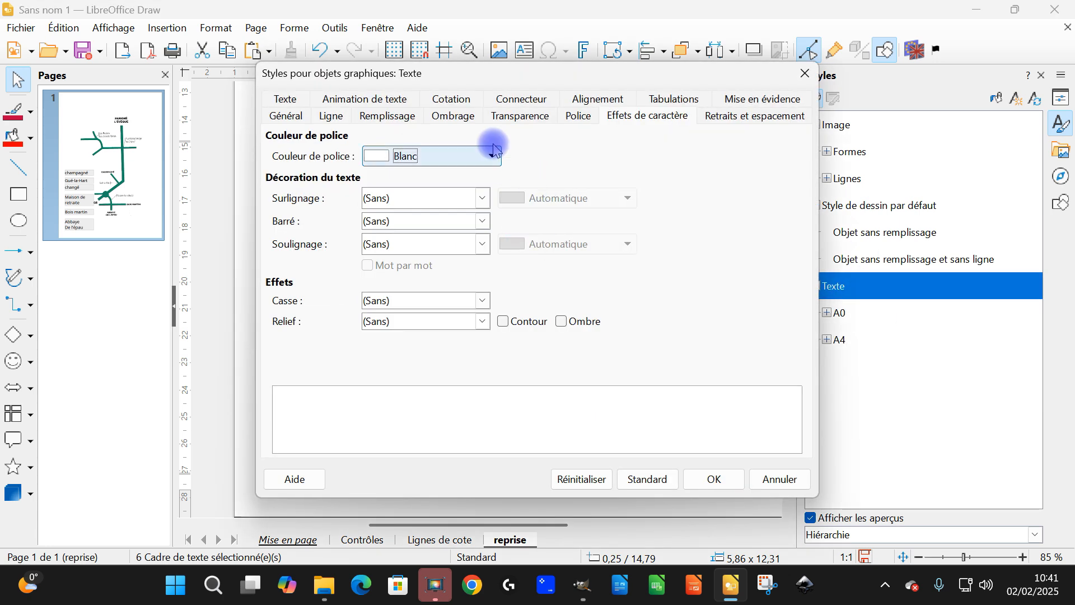
- Remove the outline and the background fill from the "Texte" style by setting both to none
click(287, 118)
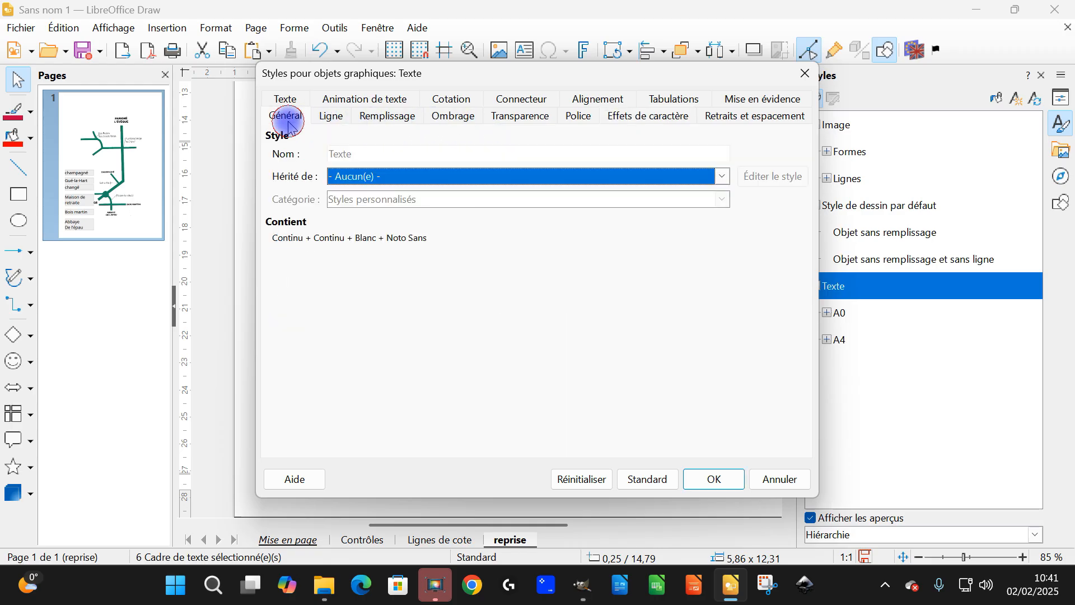
click(331, 115)
click(384, 154)
click(374, 169)
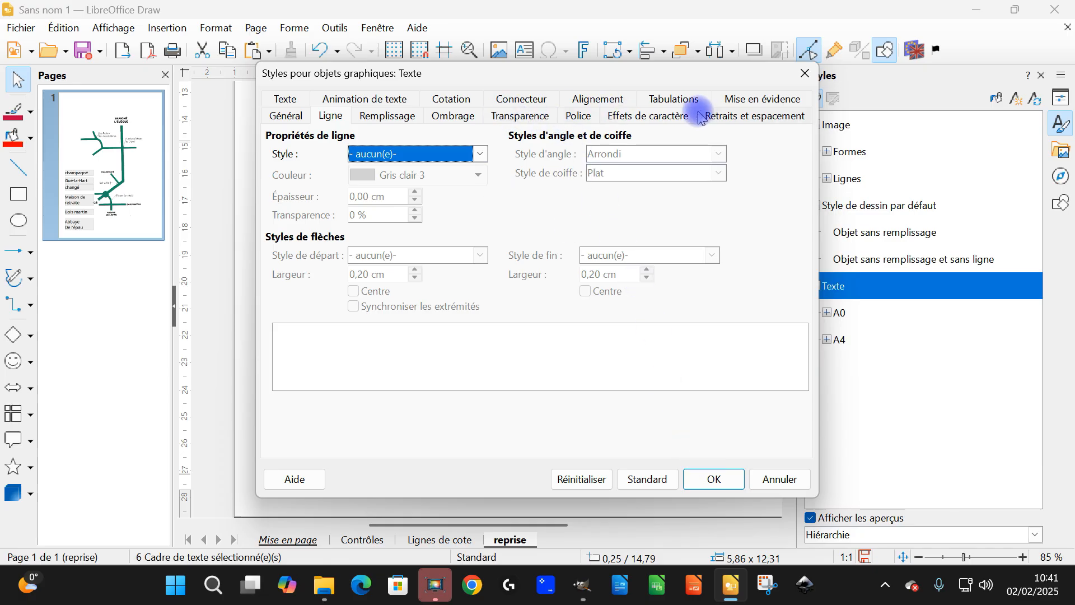
click(375, 119)
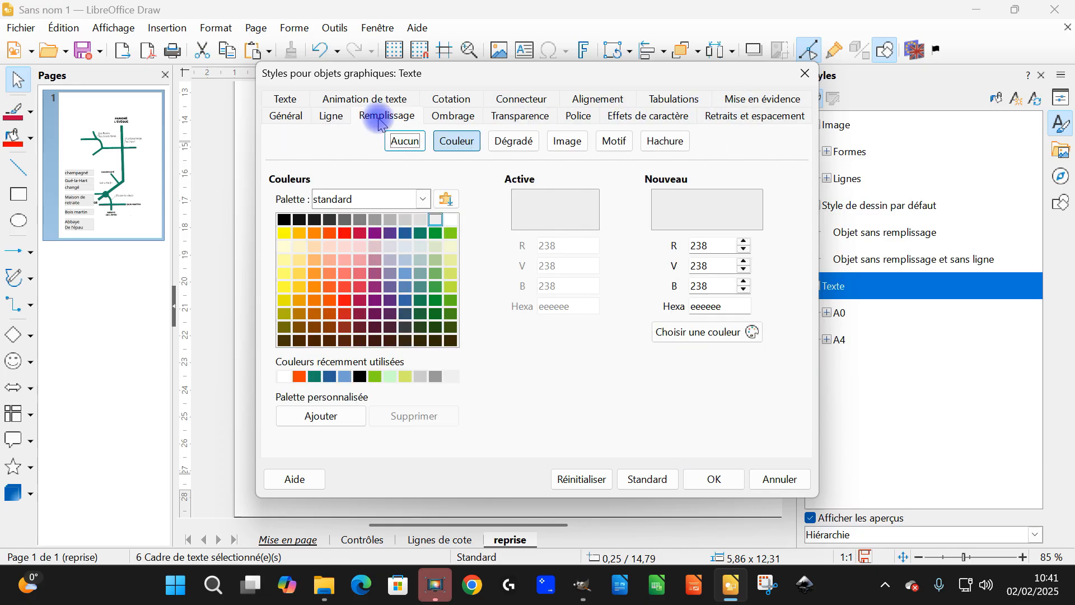
click(413, 142)
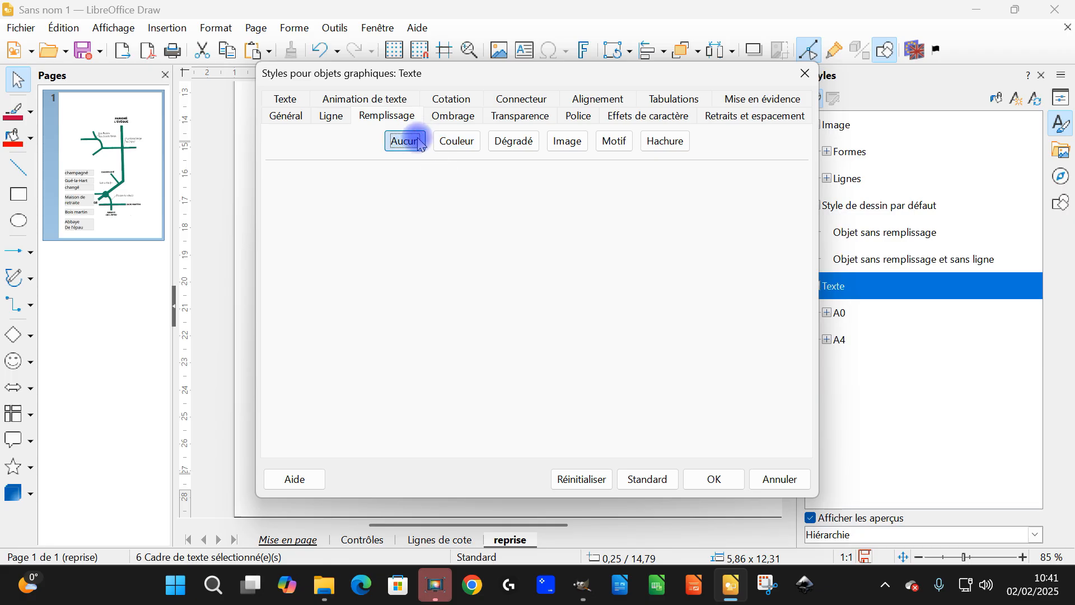
- Change the font colour of the "Texte" style to Noir
click(519, 119)
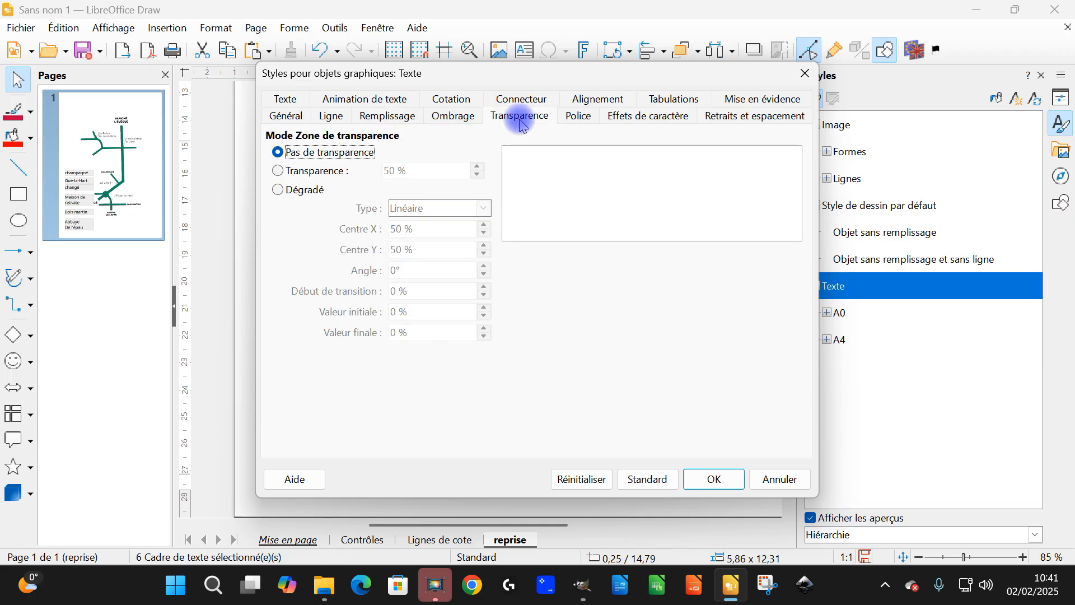
click(580, 116)
click(613, 119)
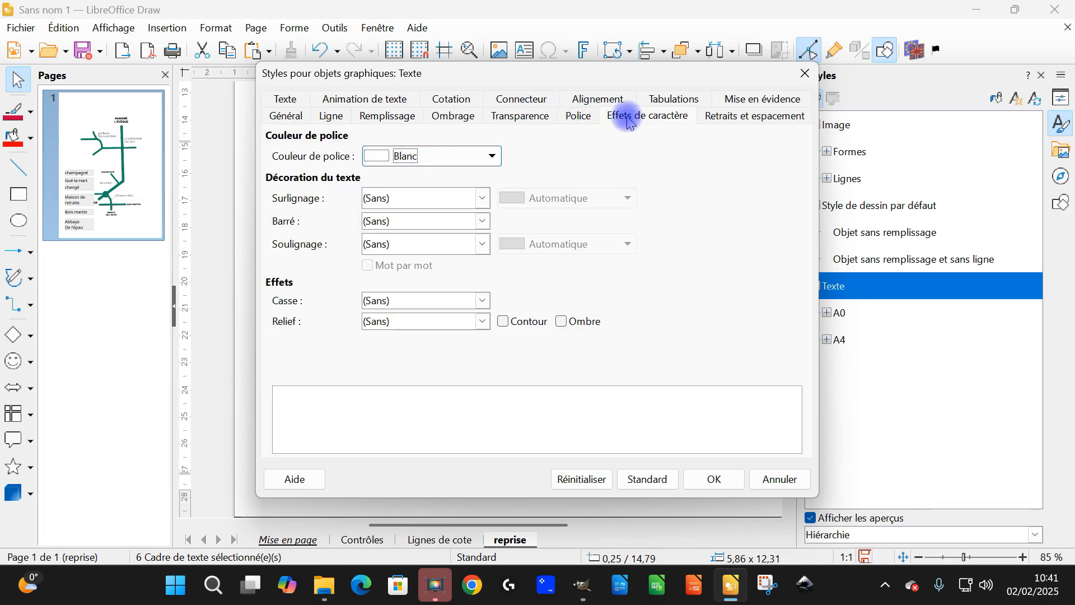
click(444, 155)
click(374, 226)
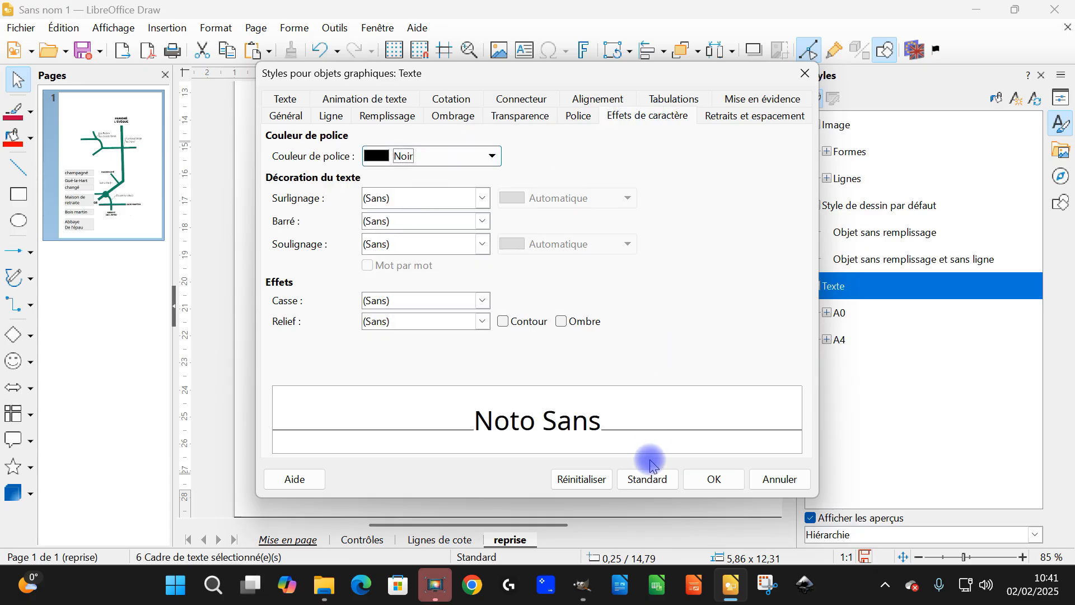
- Set the "Texte" style's font size to 18 pt, apply the style changes and deselect the text boxes
click(578, 115)
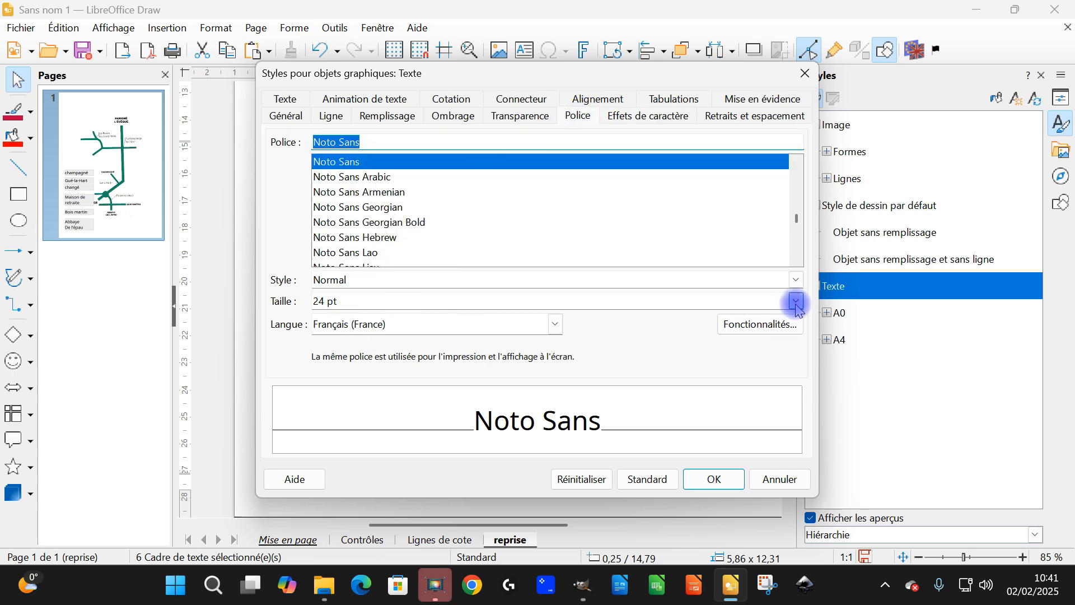
drag(562, 83, 720, 68)
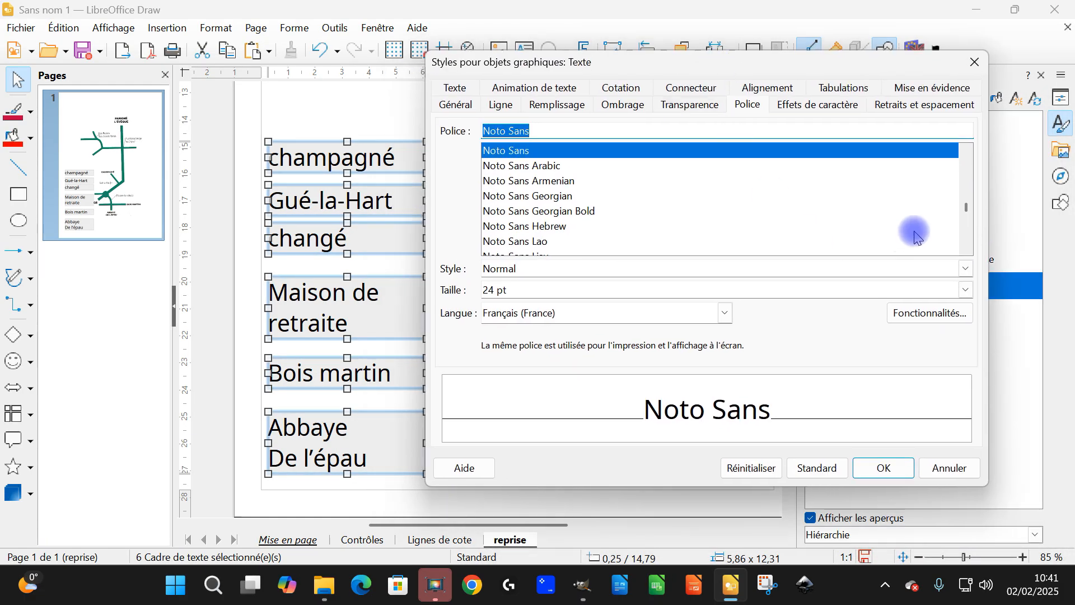
click(956, 284)
click(964, 288)
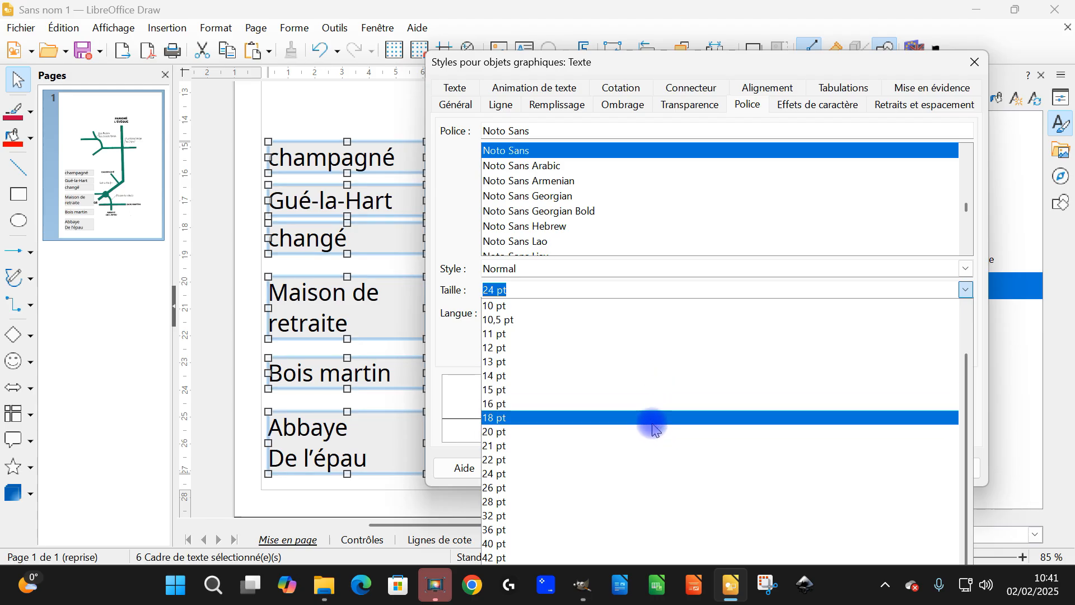
click(654, 428)
click(885, 467)
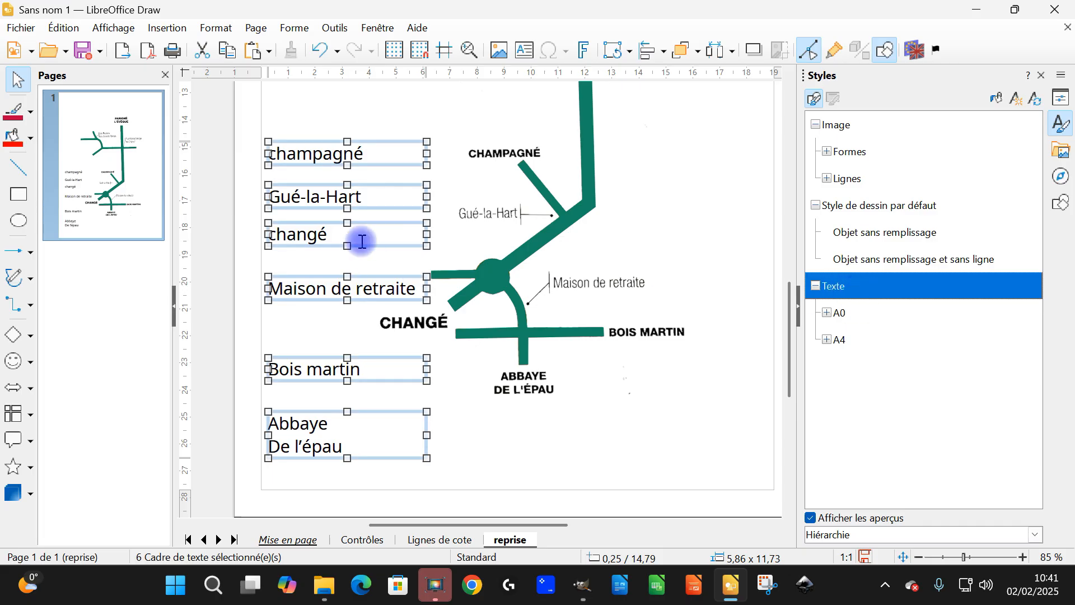
click(243, 151)
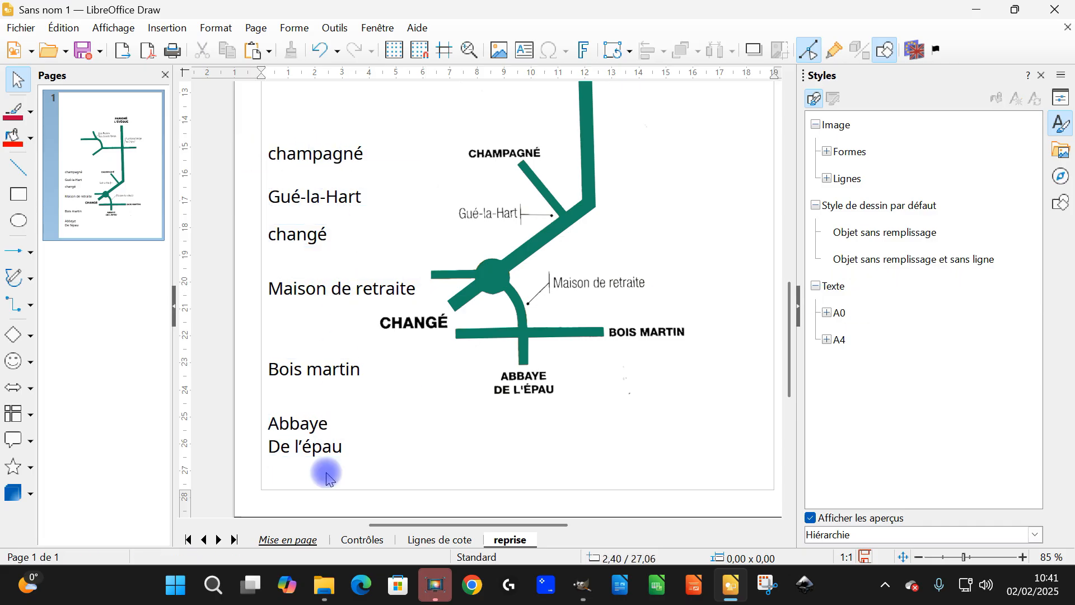
- Create a new style based on "Texte" and name it "1 texte grande majuscule gras"
right_click(839, 291)
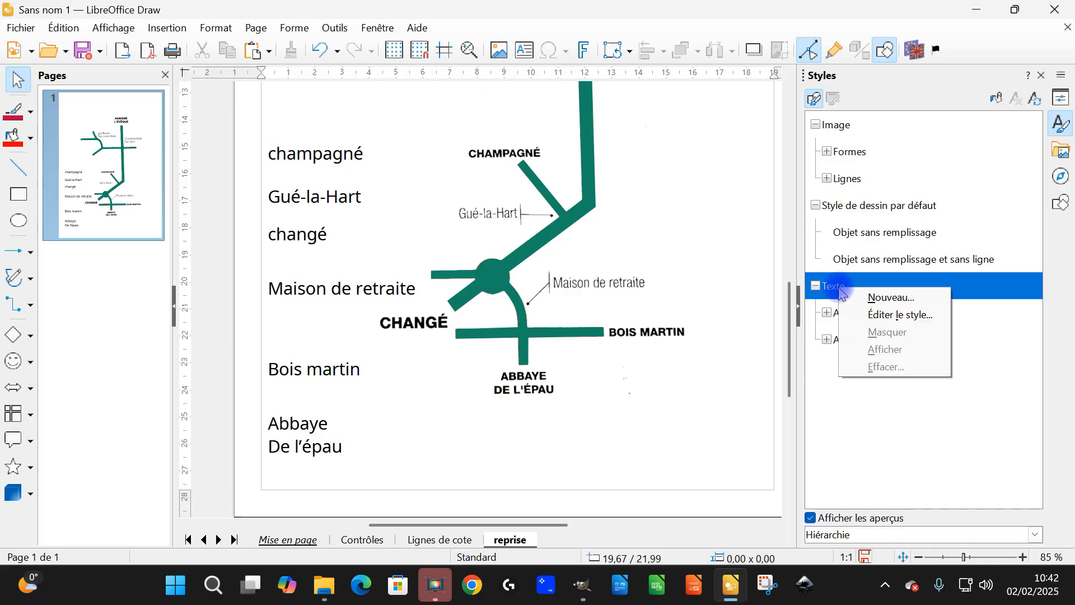
click(889, 300)
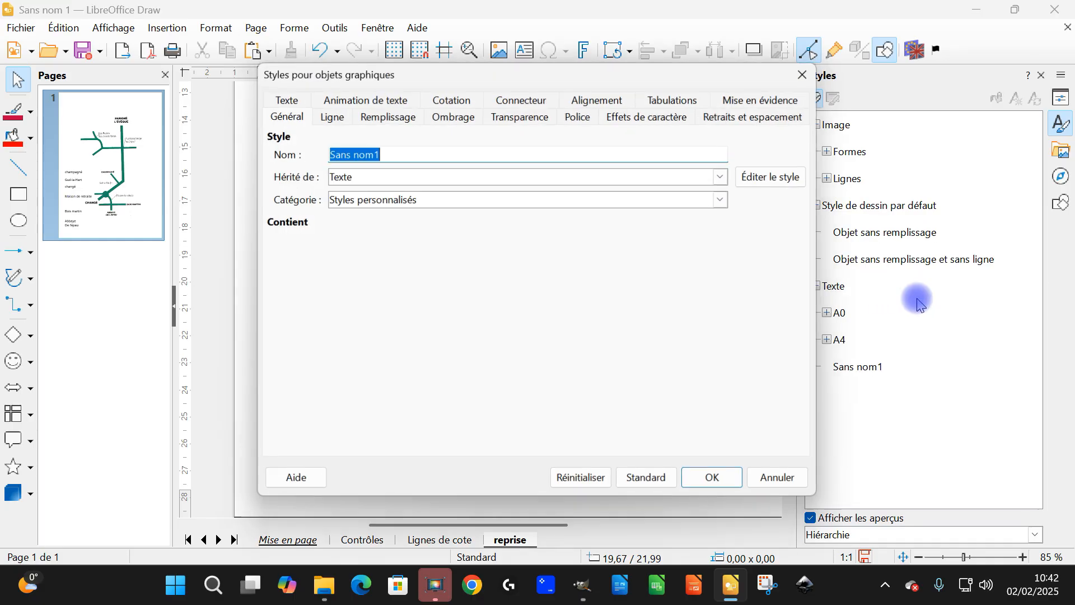
text(1 )
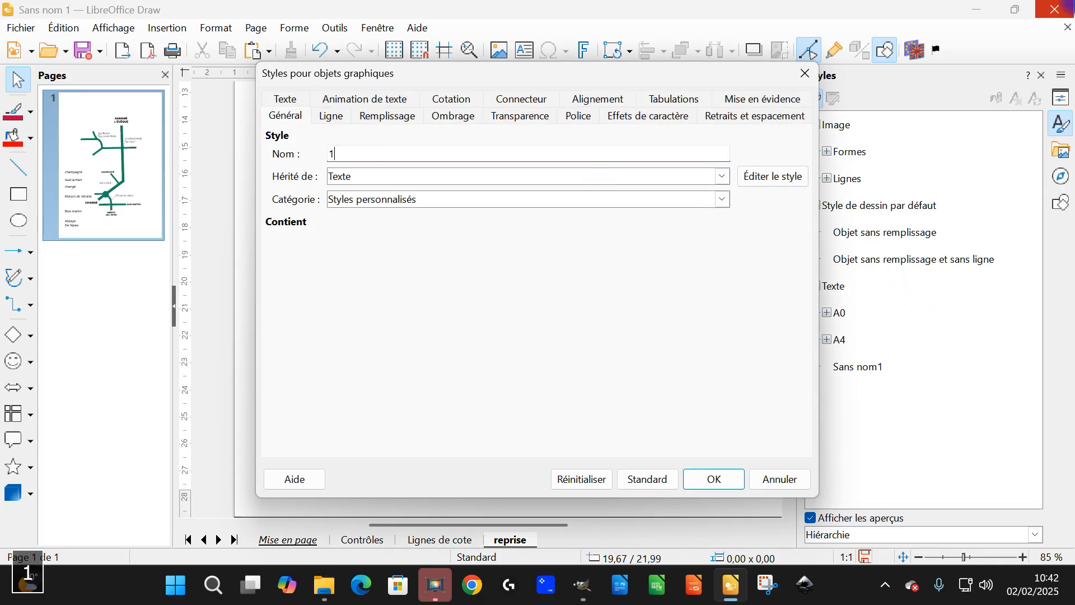
text(texte gm)
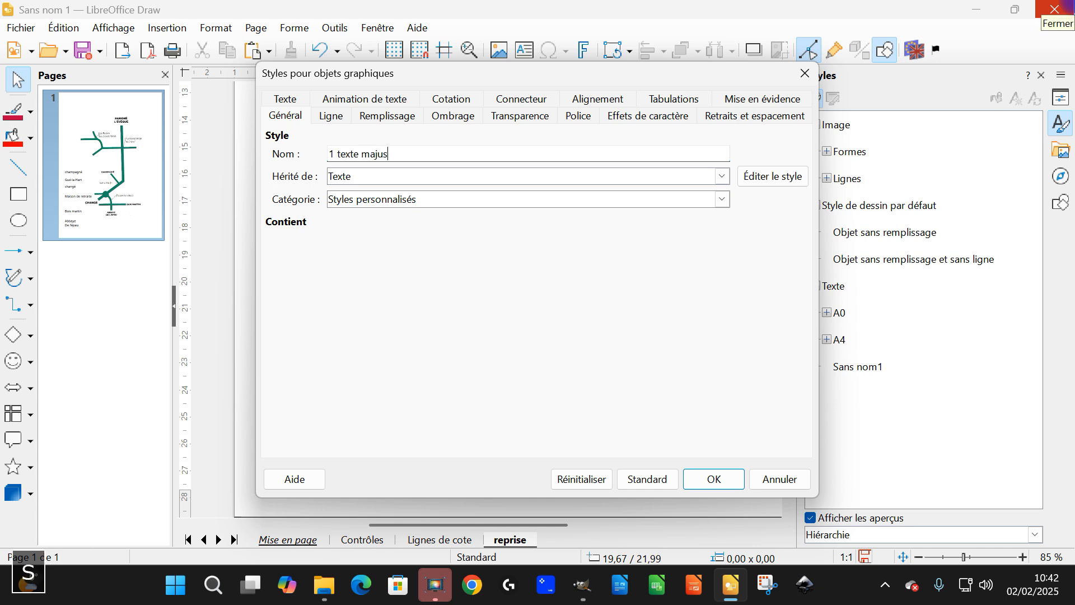
text(ajuscule)
key(ctrl+Left)
text(grande)
key(End)
text(g)
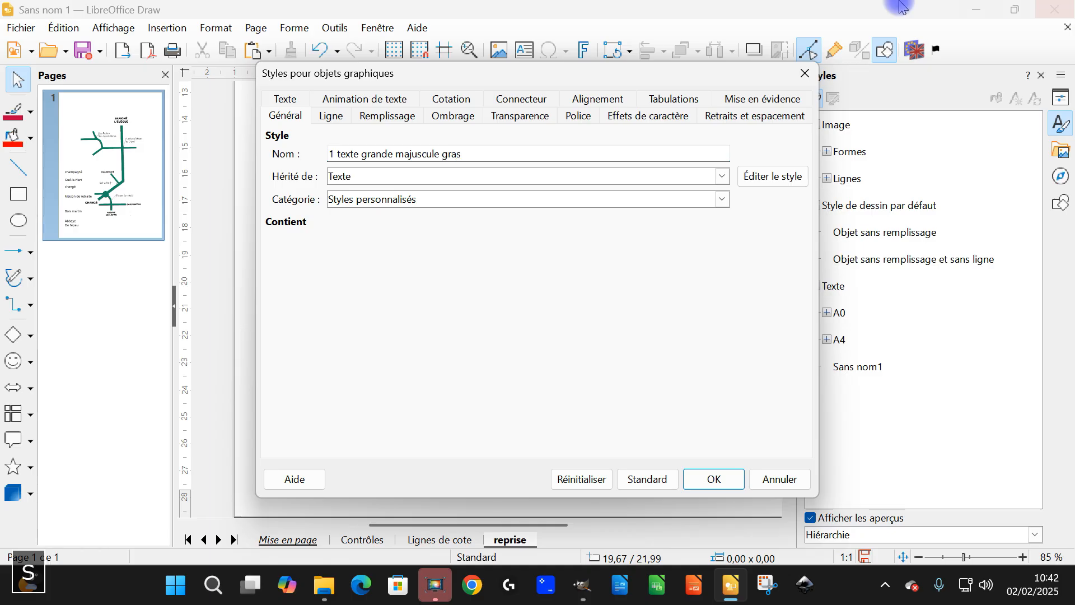
- Set the typeface of "1 texte grande majuscule gras" to Gras and its case to MAJUSCULES
click(577, 118)
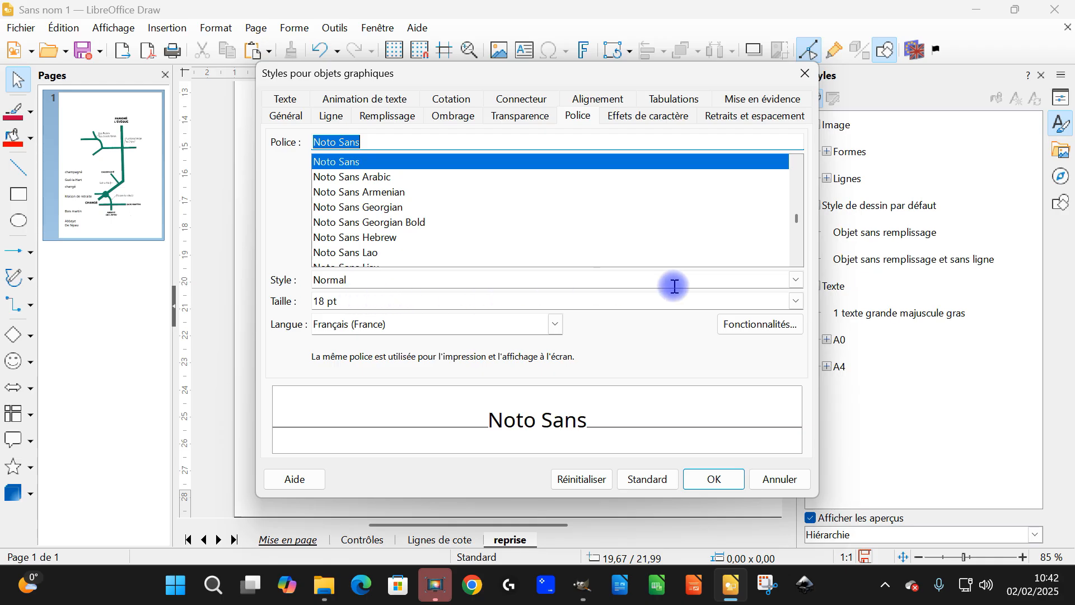
click(796, 280)
click(437, 311)
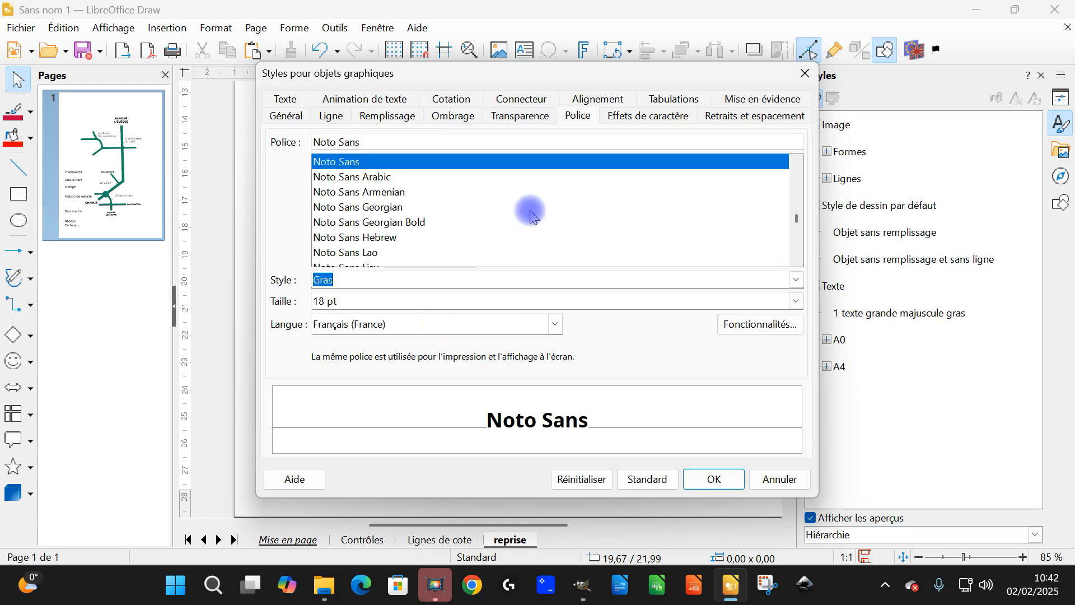
click(642, 120)
click(442, 301)
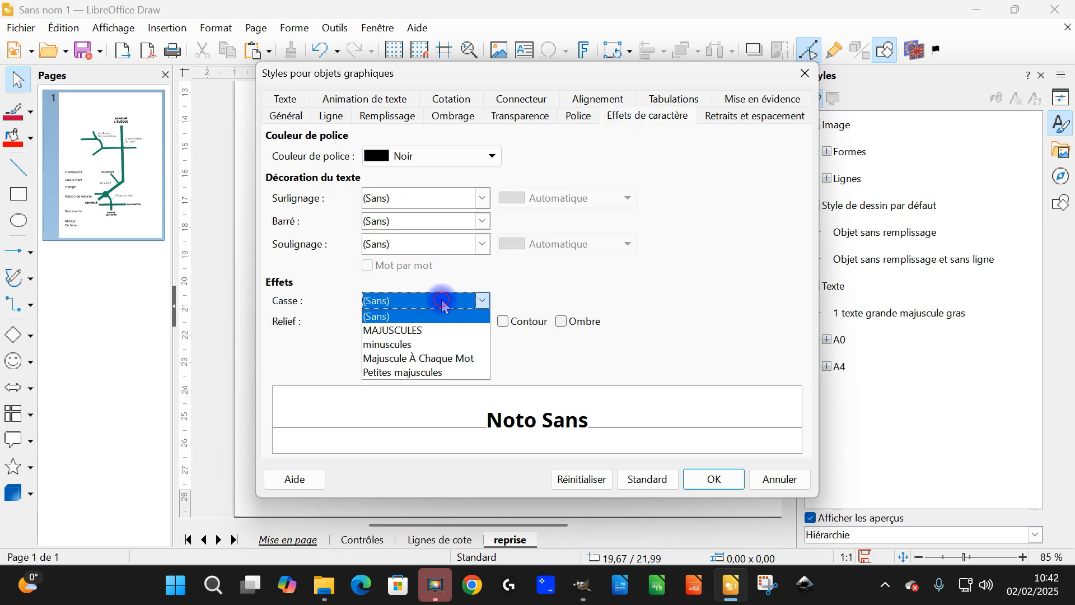
click(404, 331)
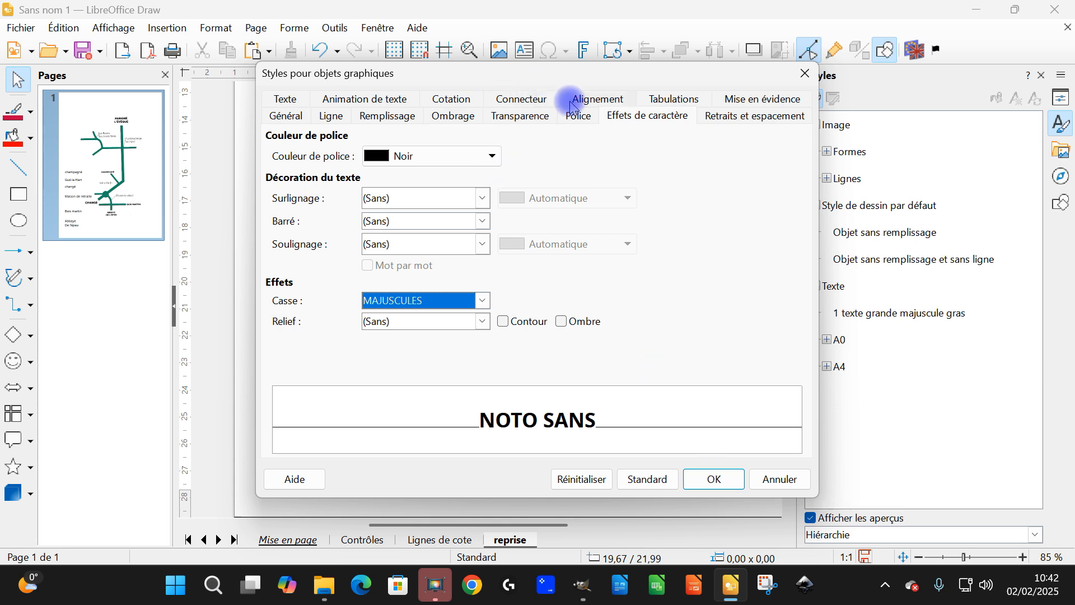
- Set the font of the "1 texte grande majuscule gras" style to Liberation Sans and confirm the style settings
click(577, 115)
scroll(413, 221, up, 10)
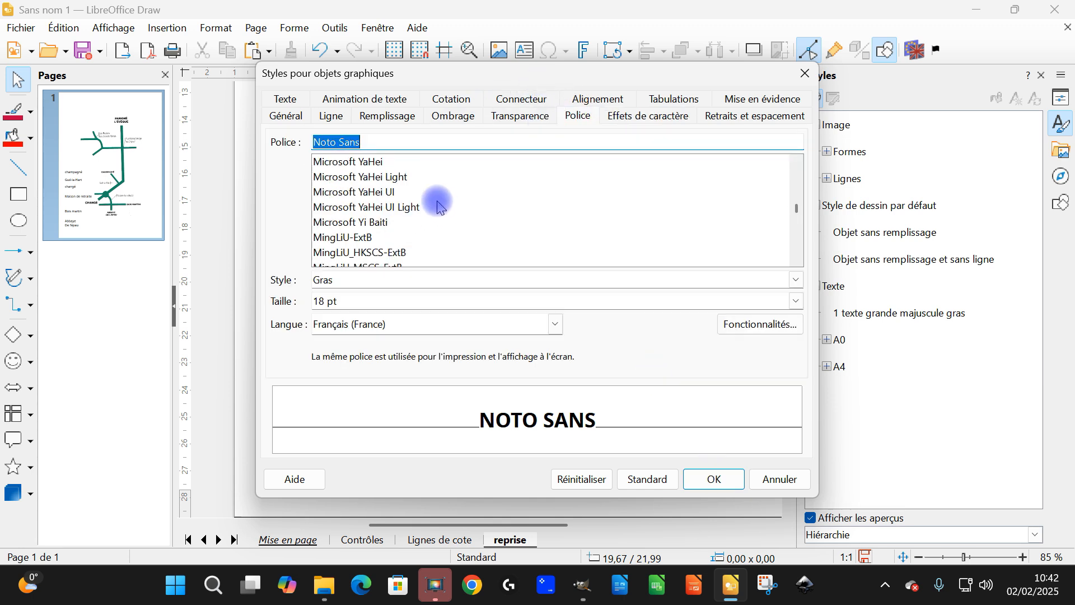
scroll(446, 178, down, 4)
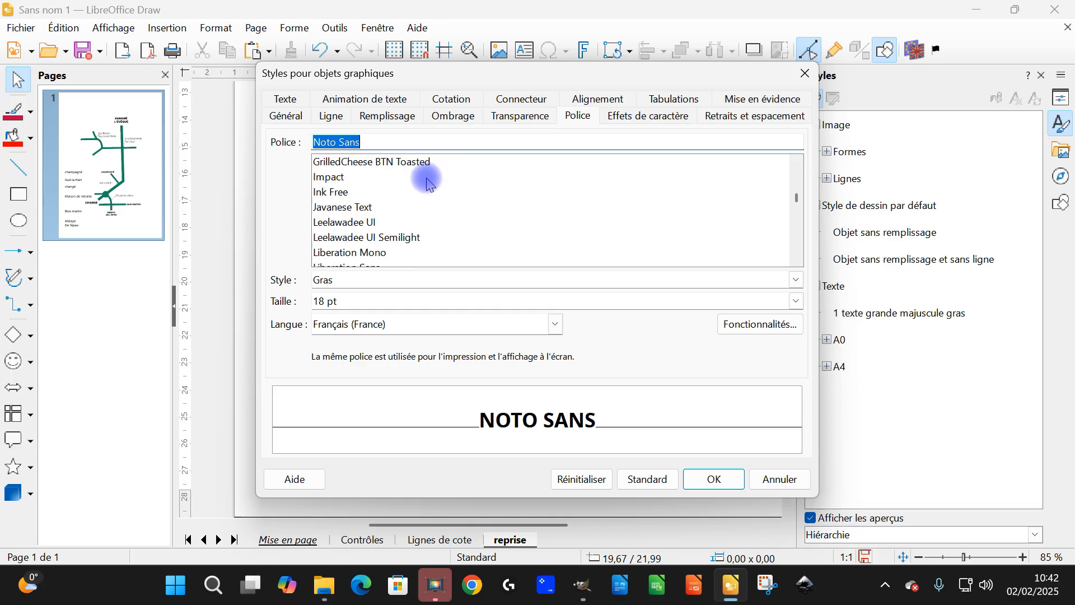
scroll(413, 218, up, 7)
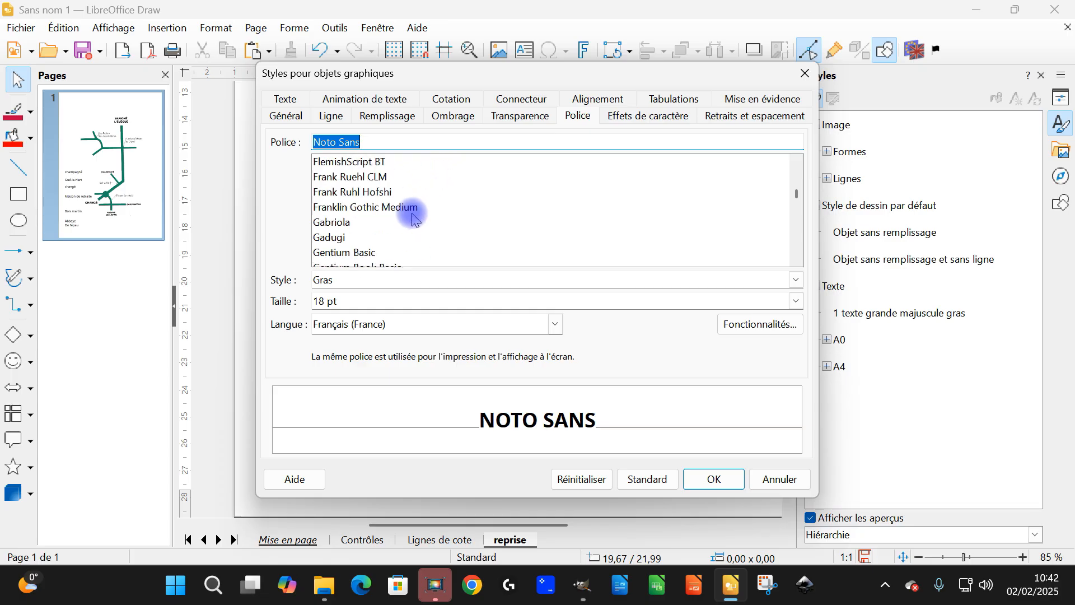
scroll(413, 220, down, 6)
scroll(411, 217, down, 4)
scroll(403, 213, up, 1)
click(372, 208)
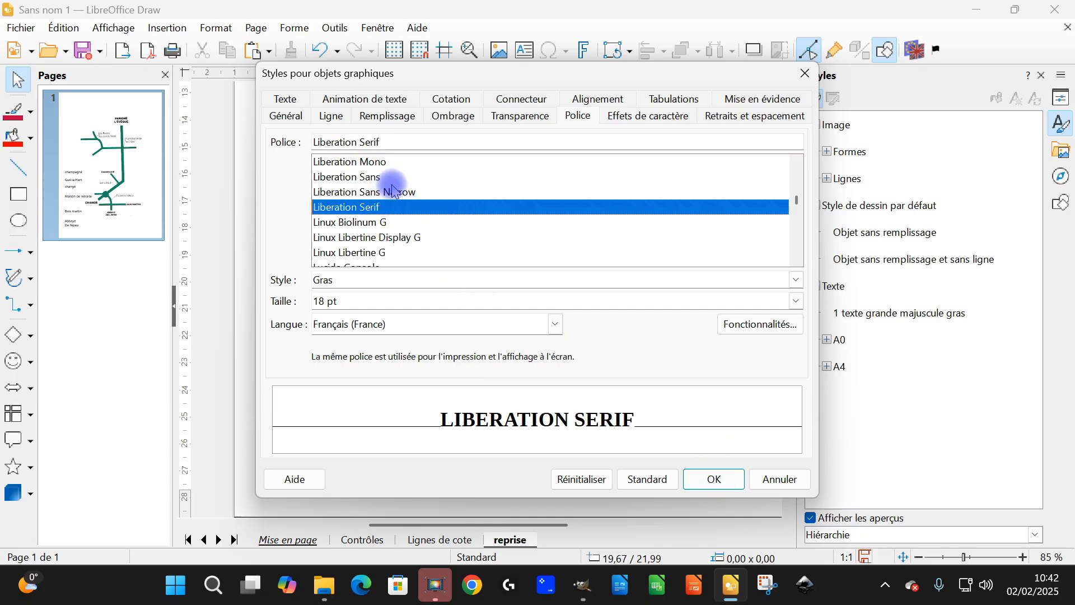
click(374, 177)
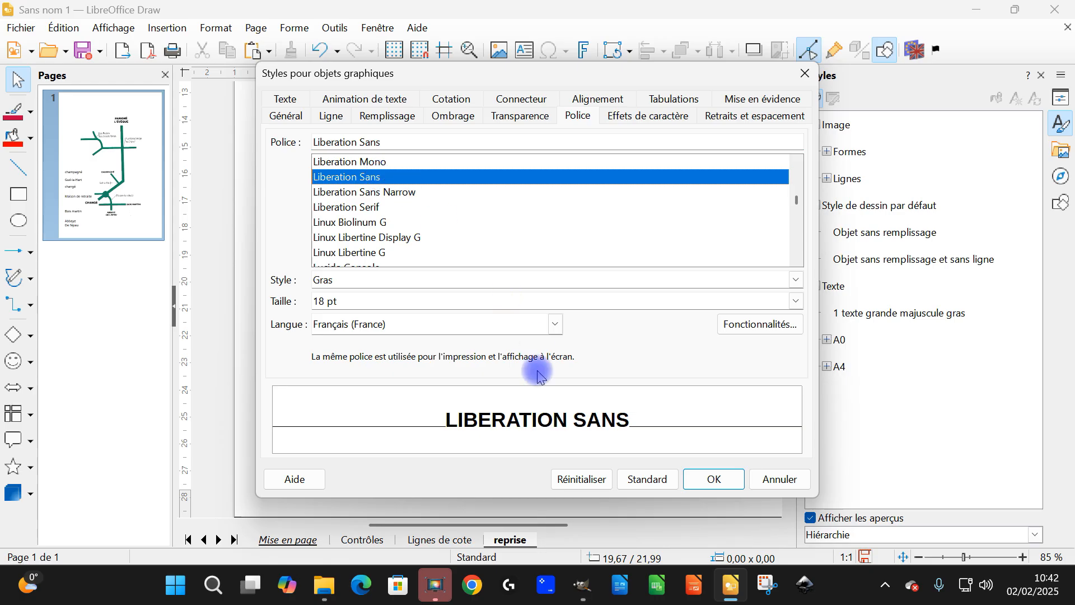
click(714, 480)
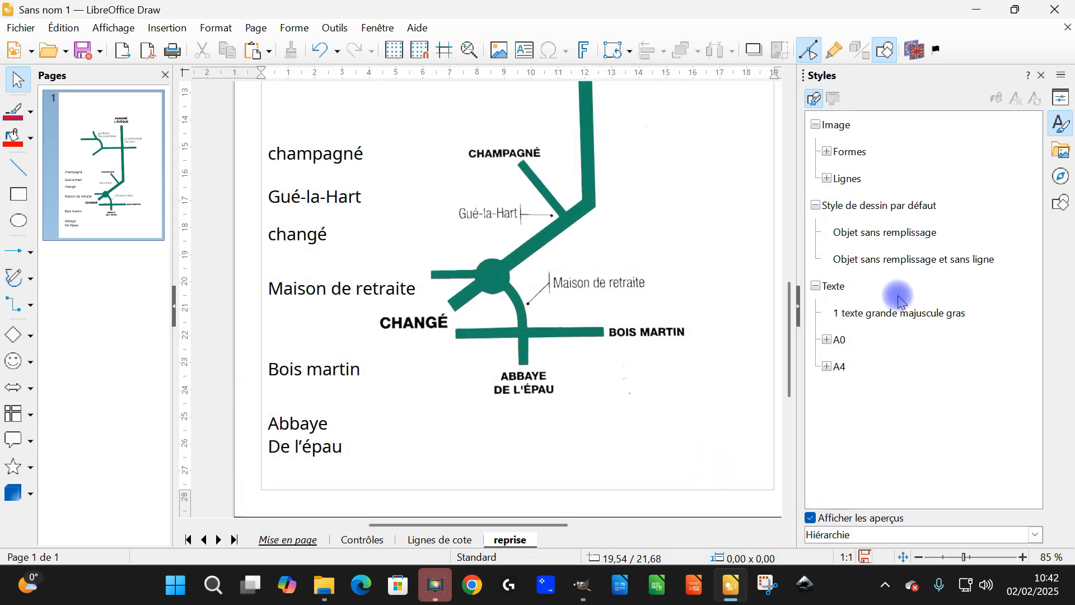
- Apply the "1 texte grande majuscule gras" style to the "Maison de retraite" text box
click(877, 314)
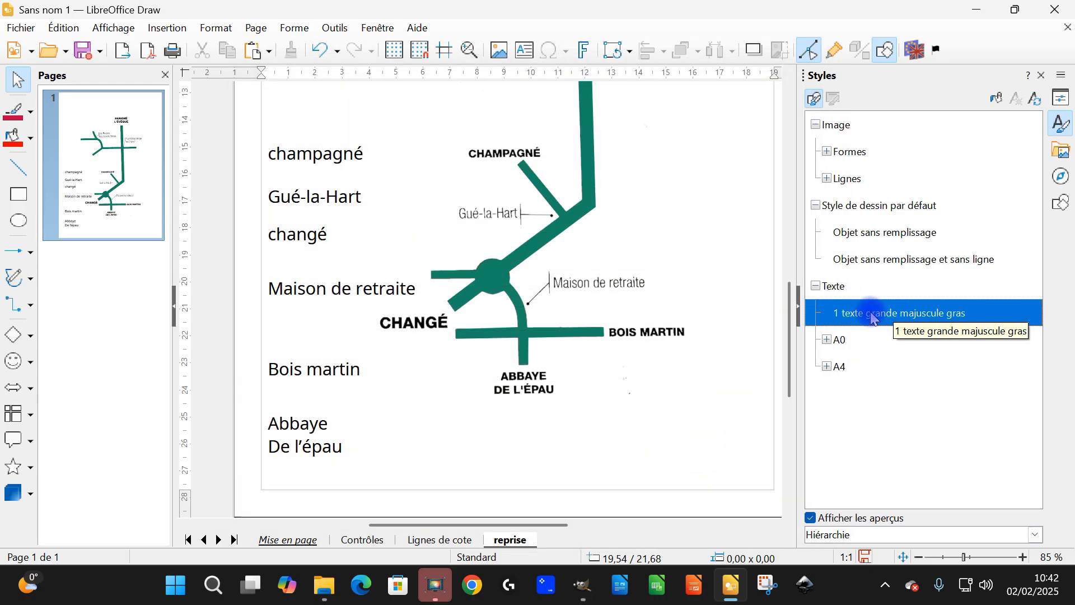
right_click(872, 315)
key(Escape)
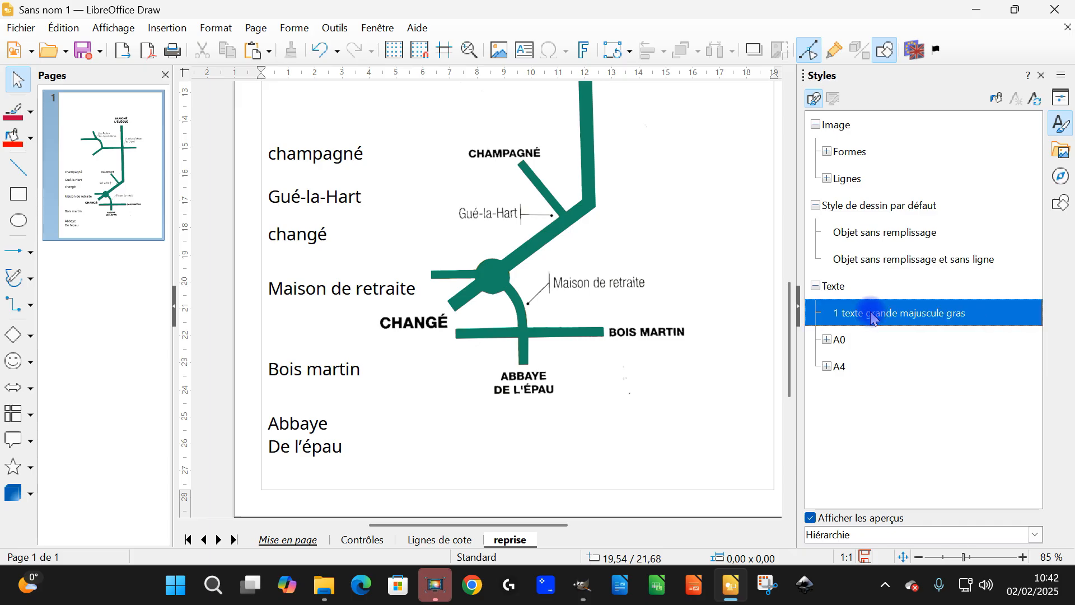
click(295, 277)
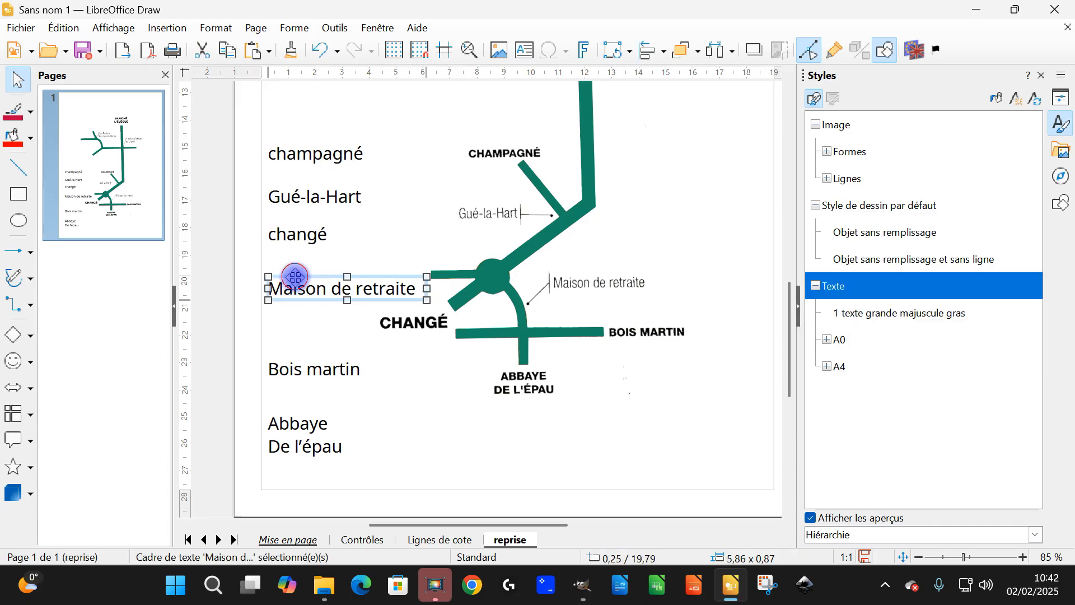
double_click(866, 314)
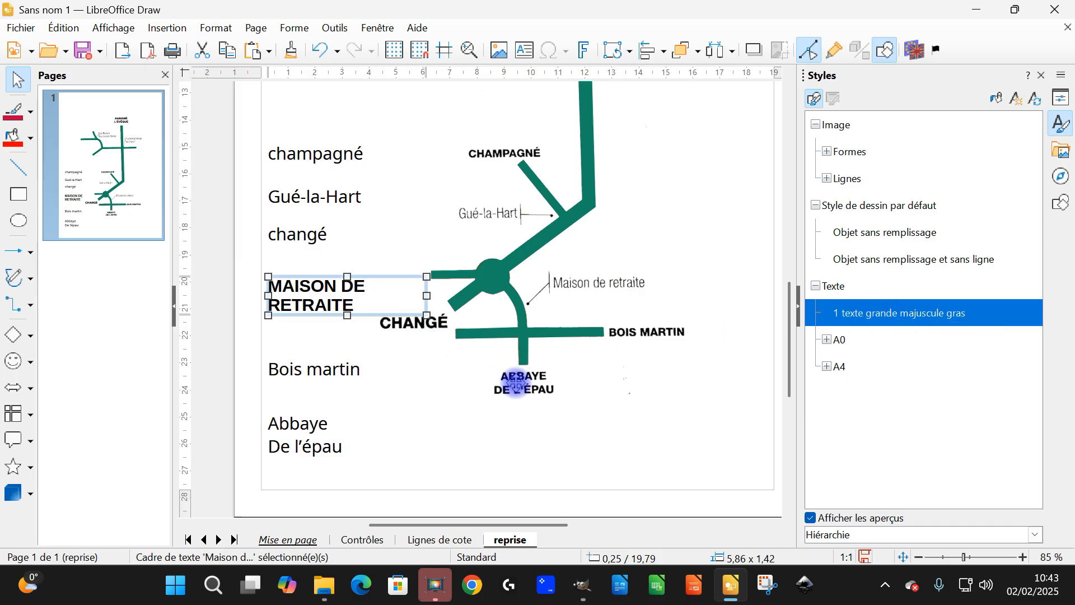
- Apply the "1 texte grande majuscule gras" style to the "changé" text box
click(301, 226)
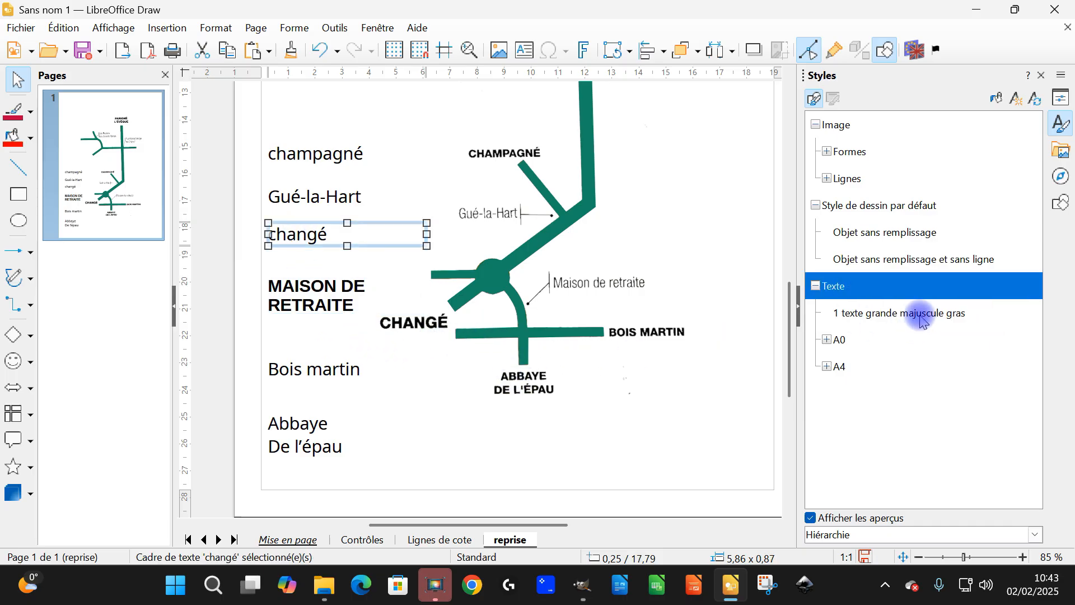
double_click(921, 314)
scroll(488, 378, up, 1)
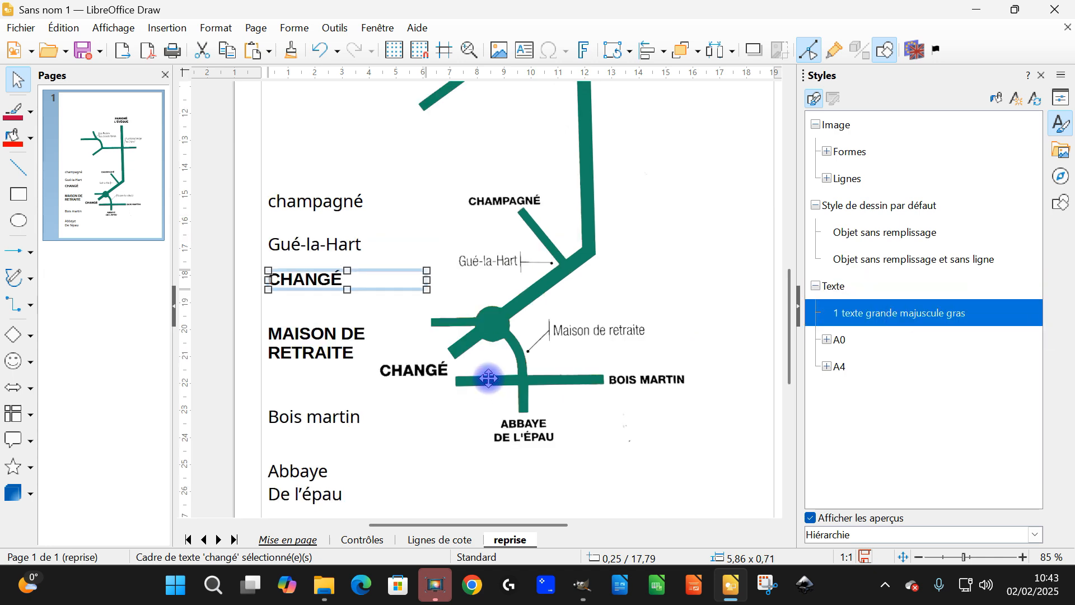
scroll(492, 325, up, 8)
scroll(589, 329, down, 6)
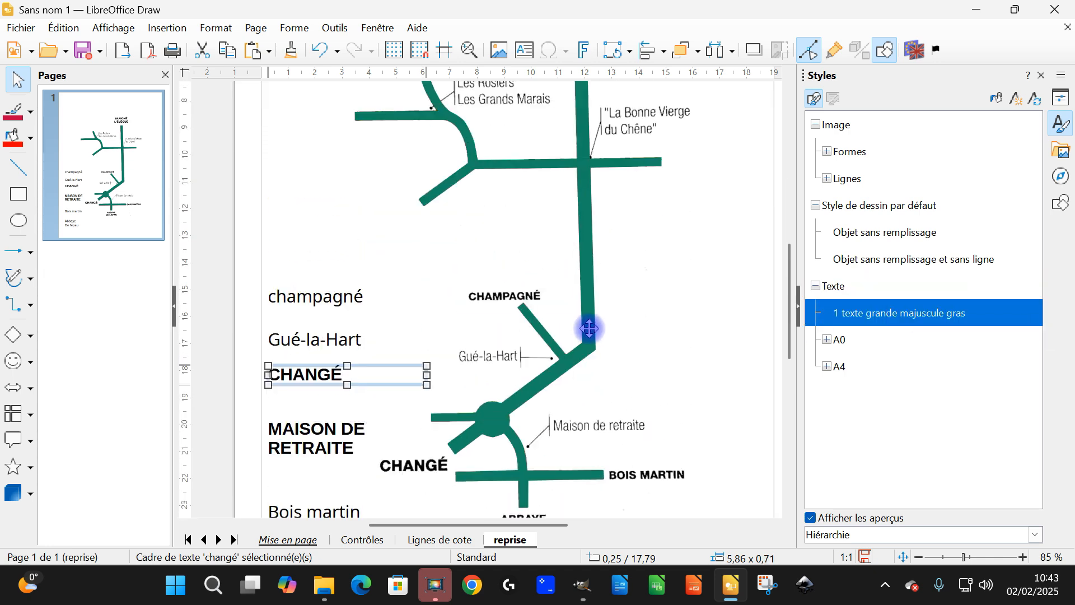
scroll(589, 329, down, 2)
click(320, 325)
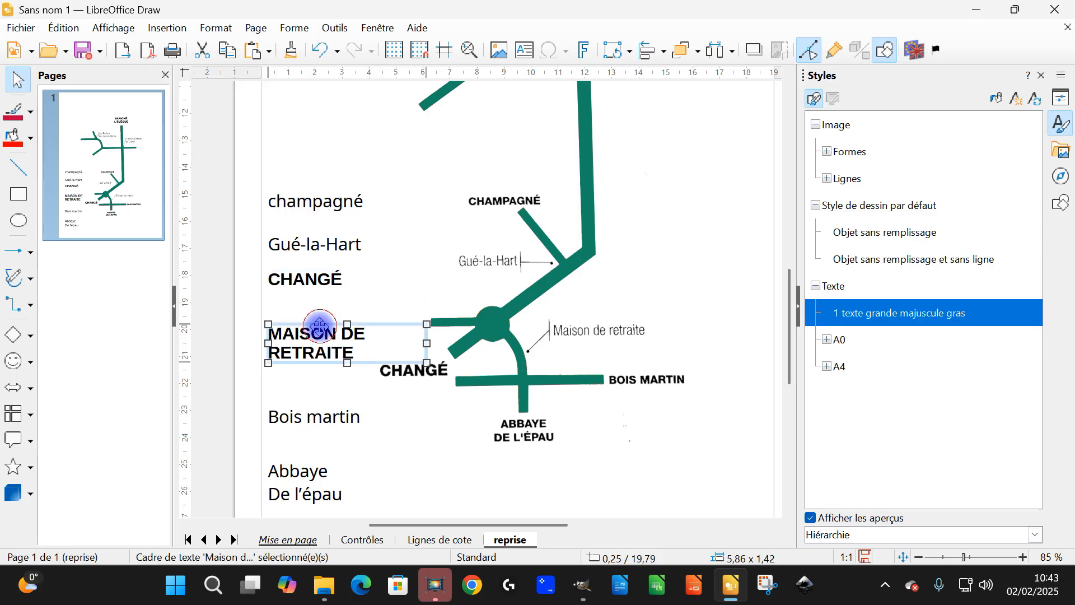
right_click(873, 318)
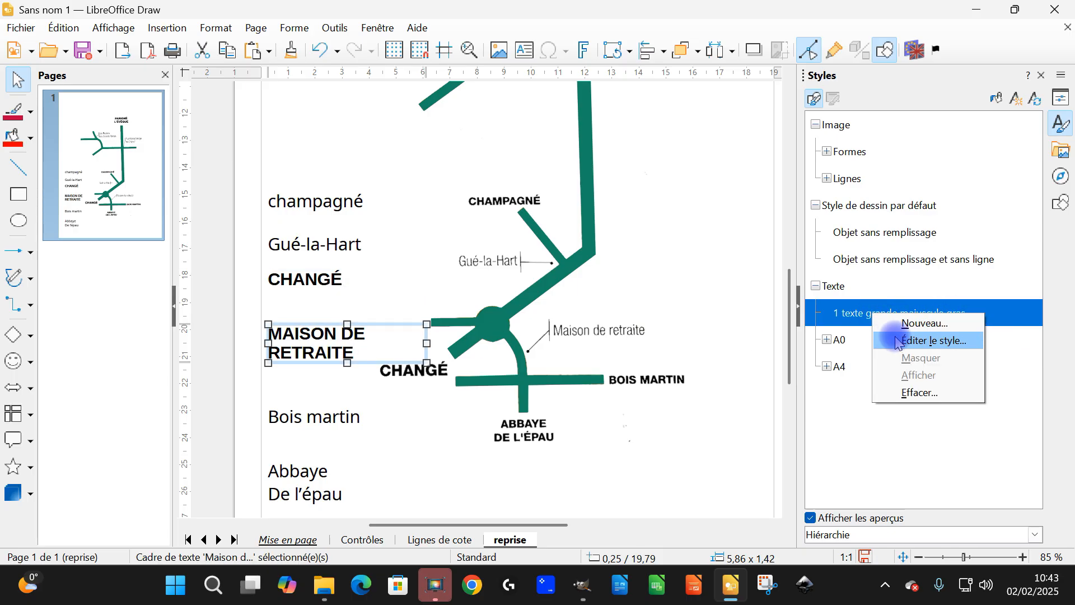
click(1035, 99)
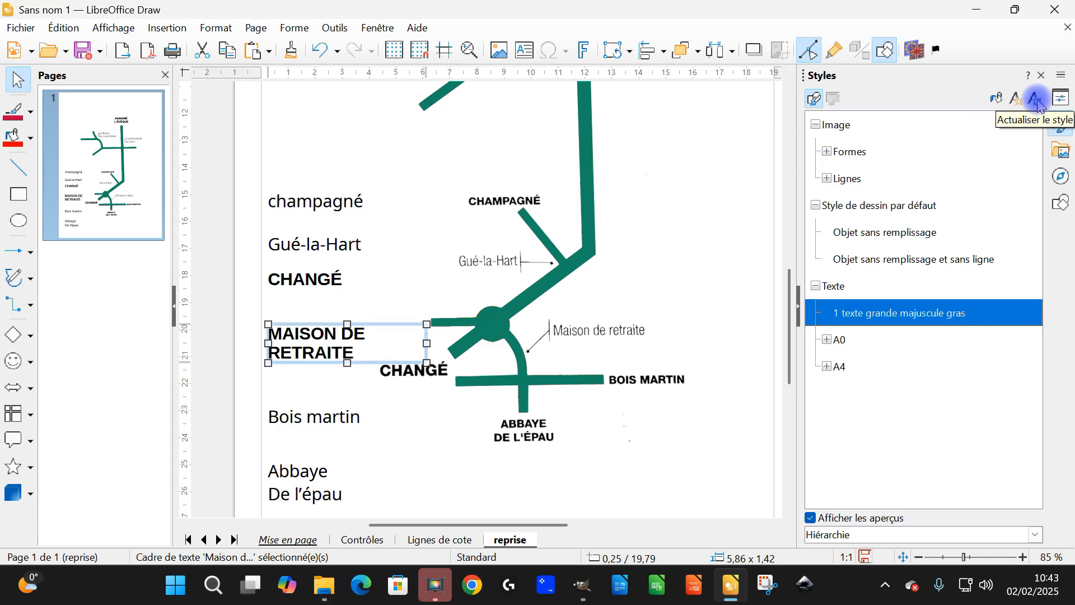
click(226, 330)
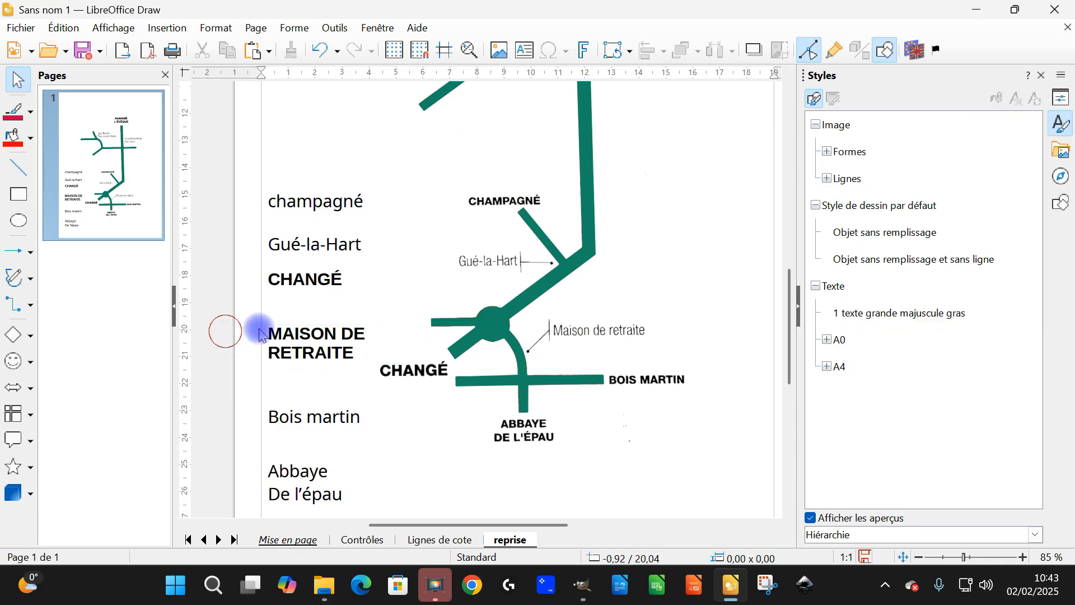
- Open the character formatting of the "Maison de retraite" text box at its font effects
click(298, 325)
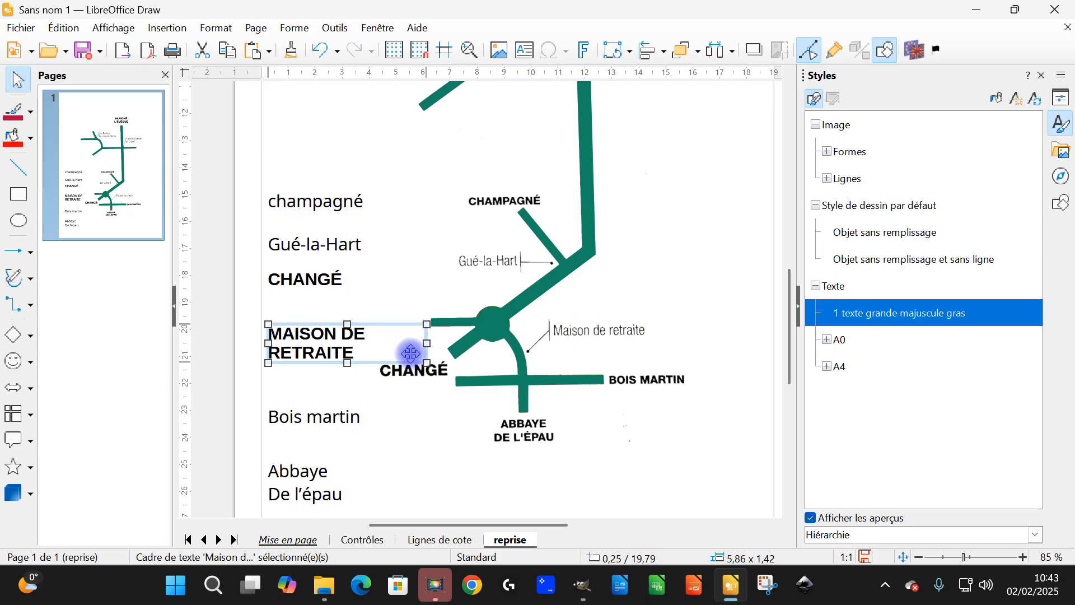
right_click(886, 313)
click(313, 325)
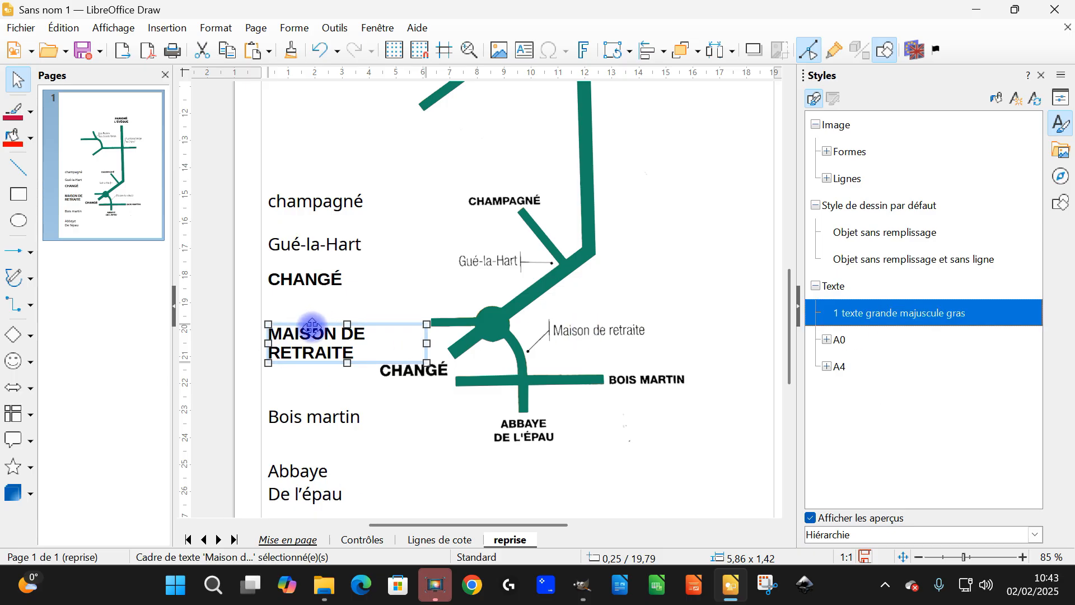
right_click(313, 325)
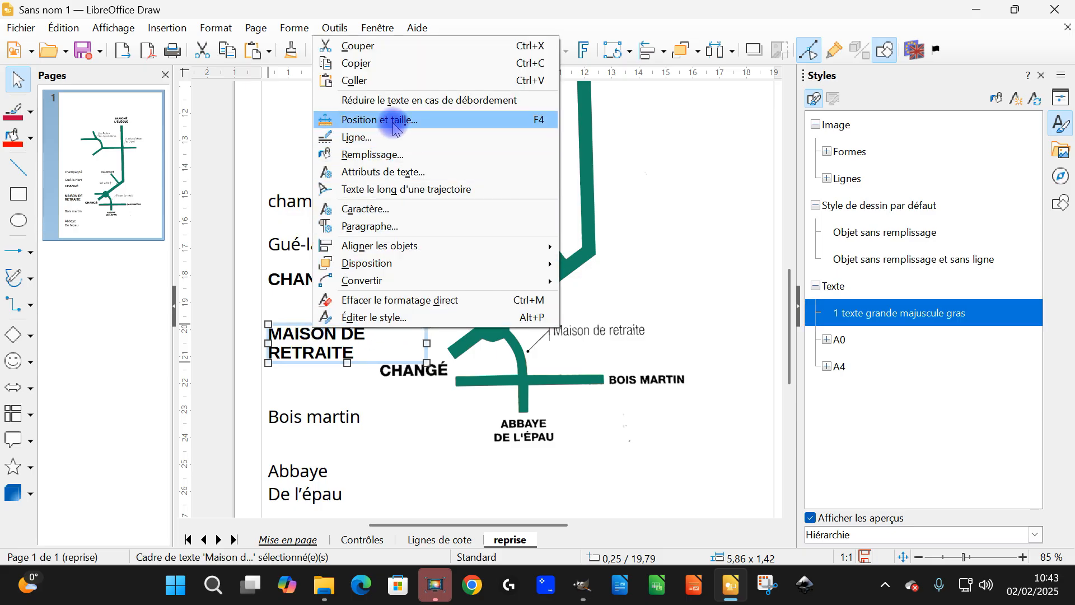
click(380, 215)
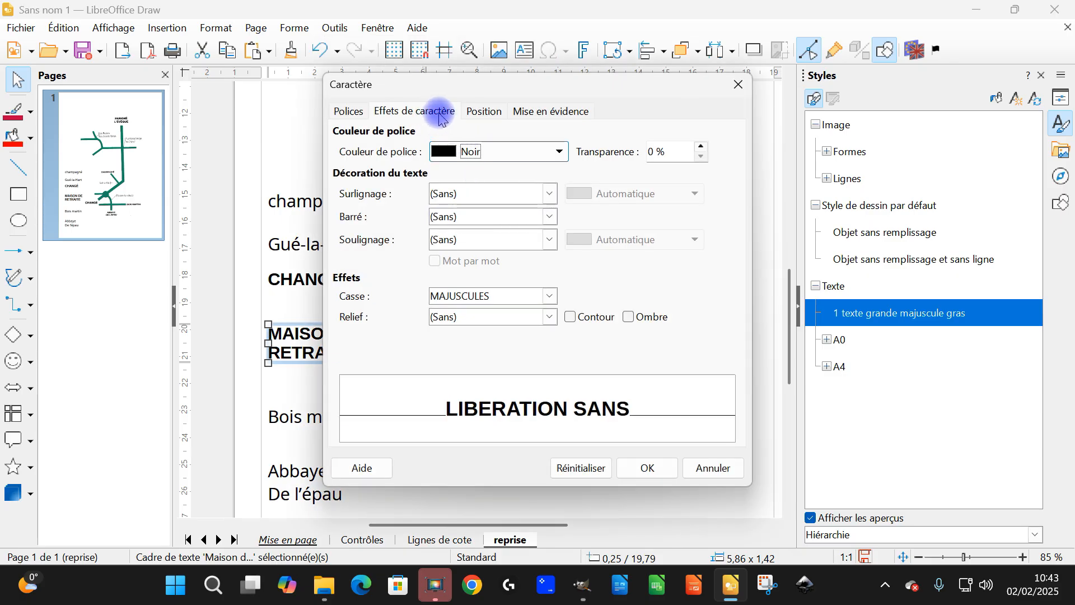
- Set the "Maison de retraite" text's case effect to Petites majuscules and its font size to 16 pt
click(492, 295)
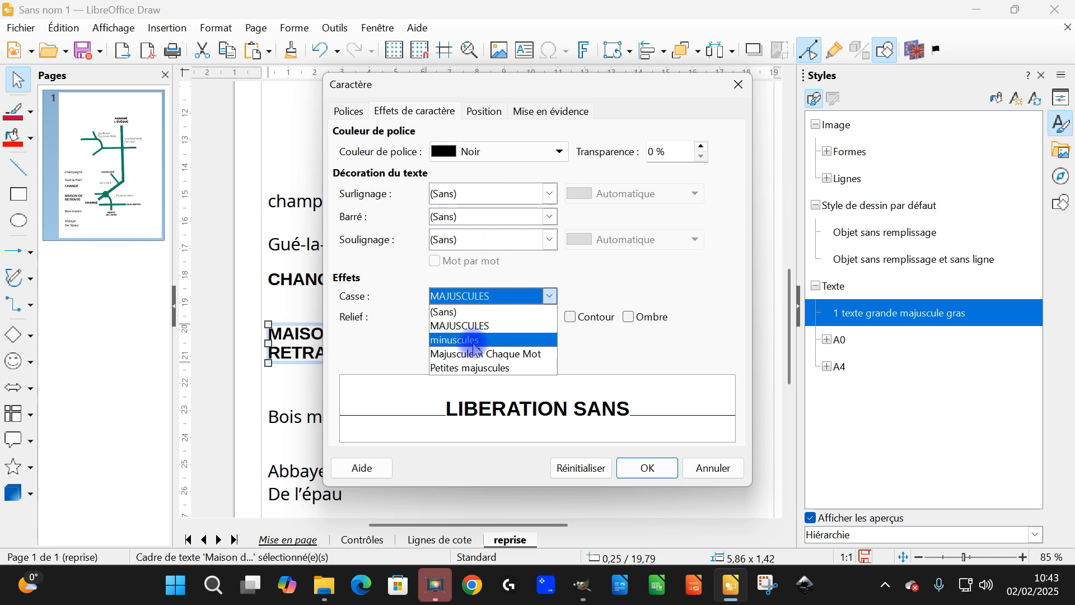
click(470, 368)
drag(511, 84, 536, 67)
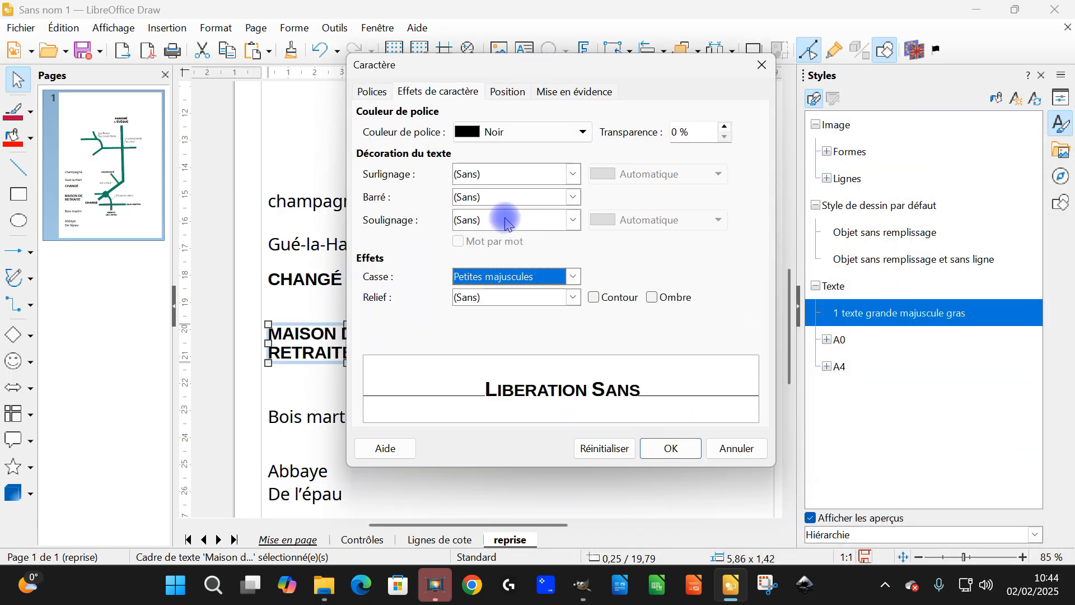
click(371, 91)
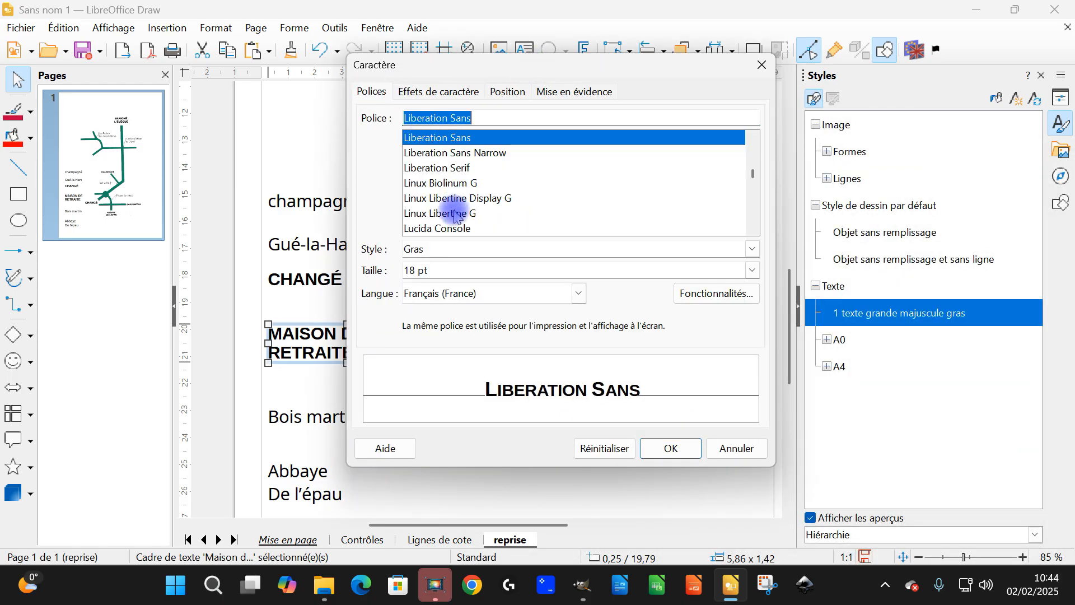
click(751, 270)
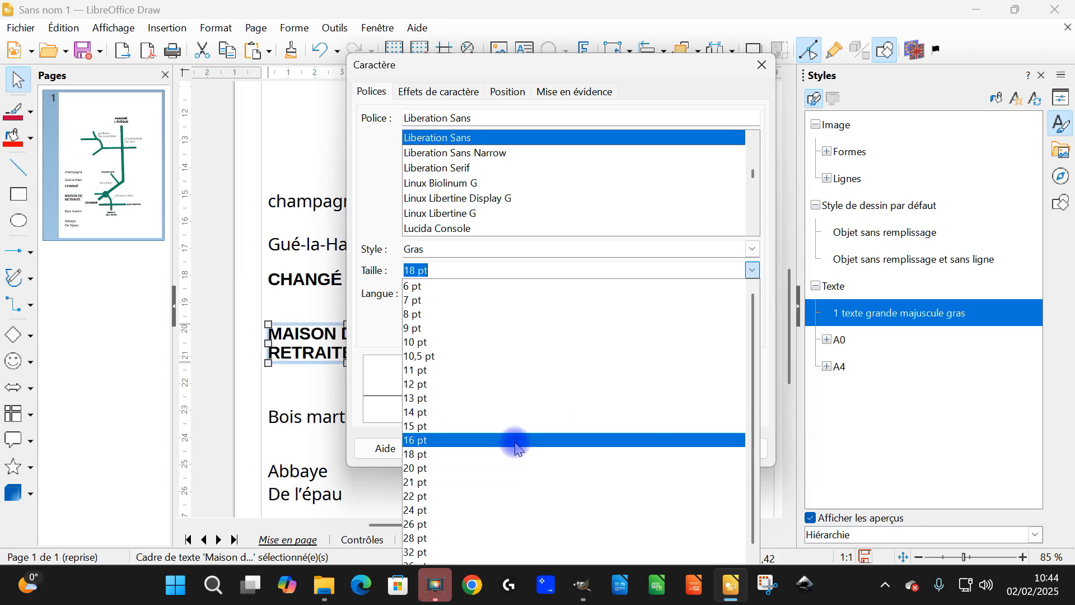
click(516, 442)
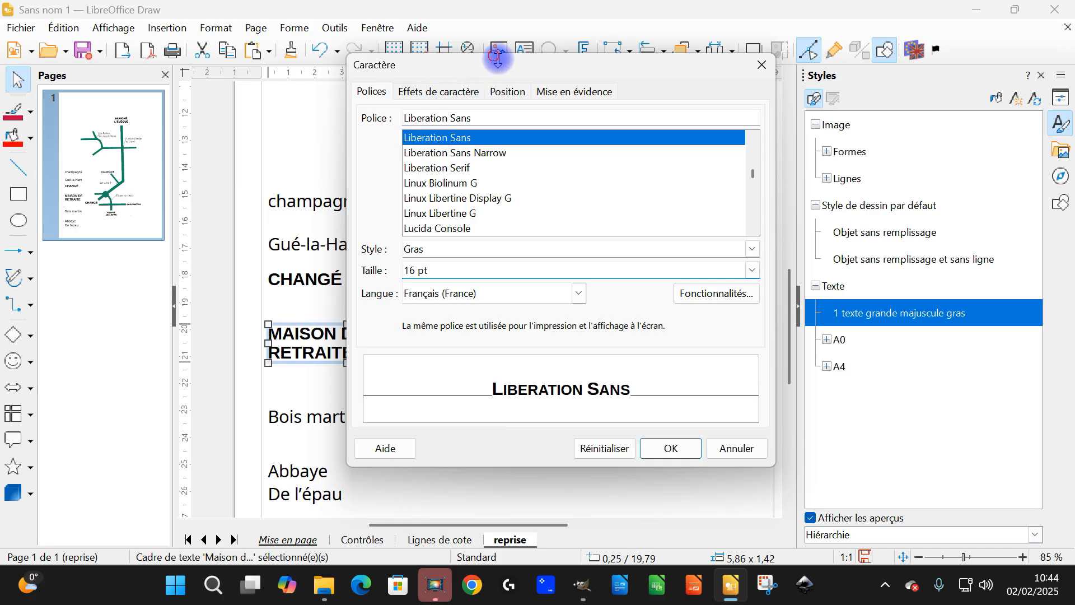
mouse_move(549, 72)
mouse_down()
mouse_move(907, 194)
mouse_move(698, 103)
mouse_move(563, 61)
mouse_up()
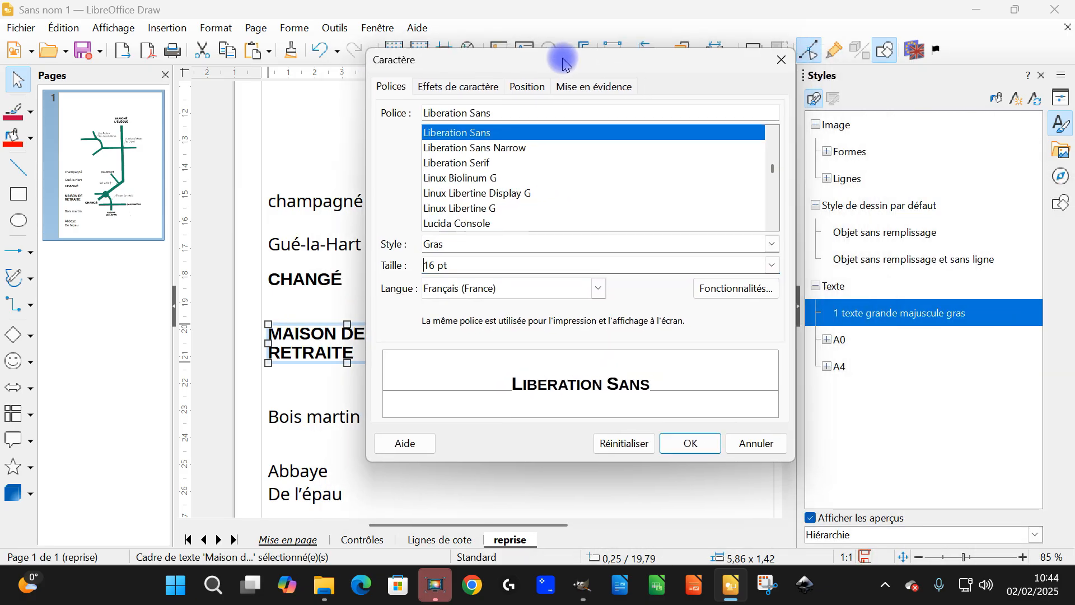
click(683, 443)
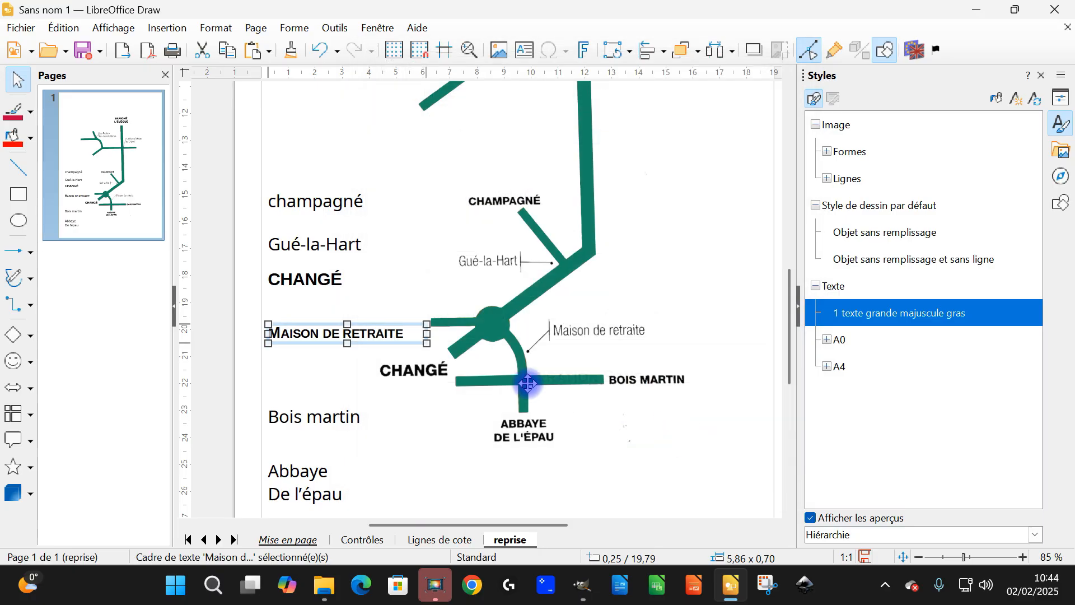
- Change the font style of the "Maison de retraite" text to Normal
right_click(373, 326)
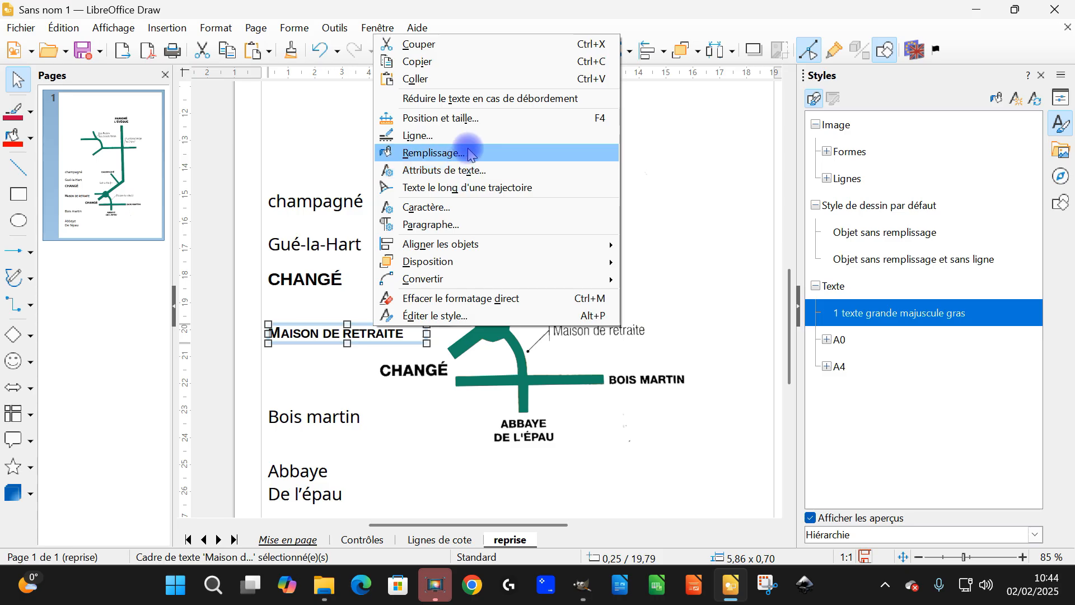
click(456, 208)
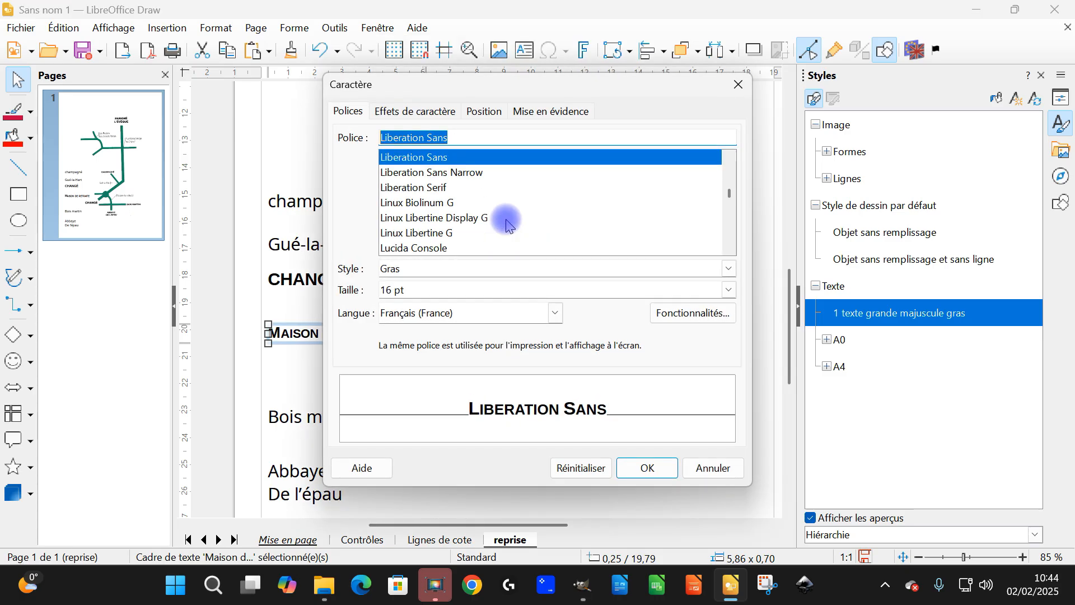
click(723, 268)
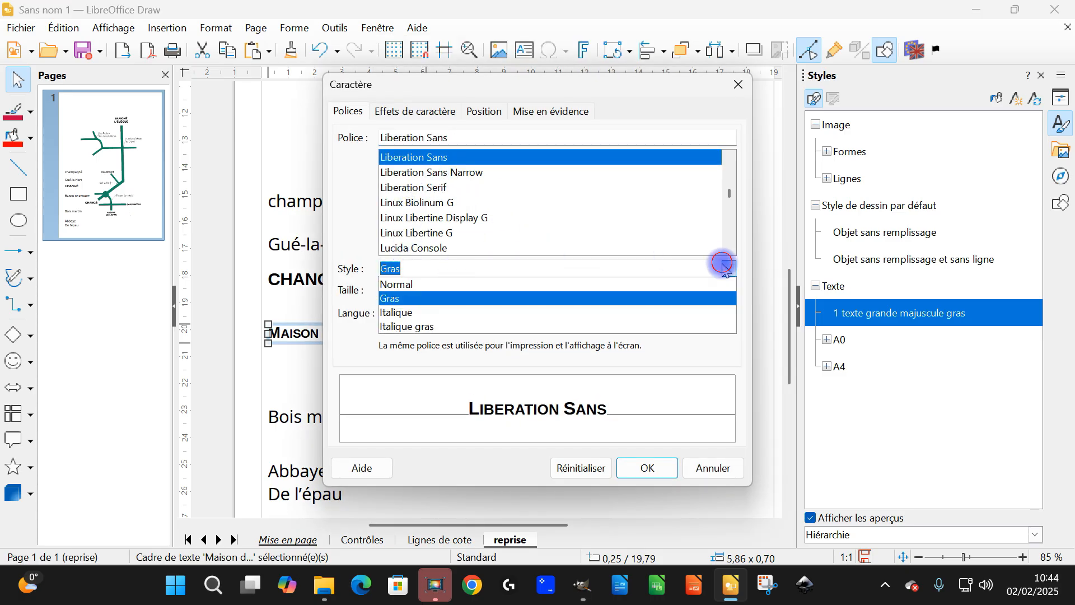
click(528, 284)
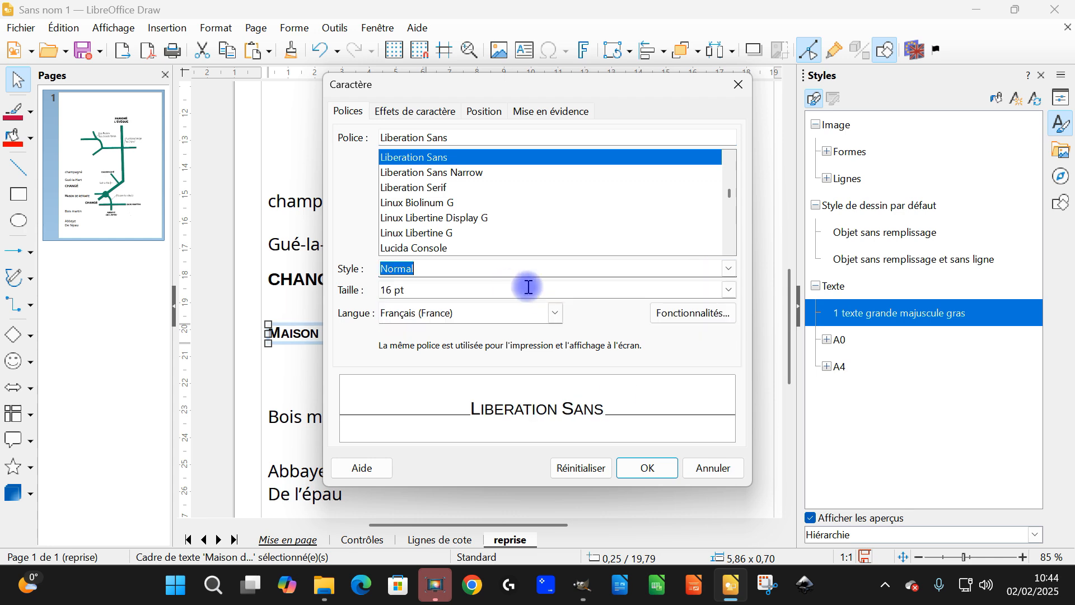
click(646, 468)
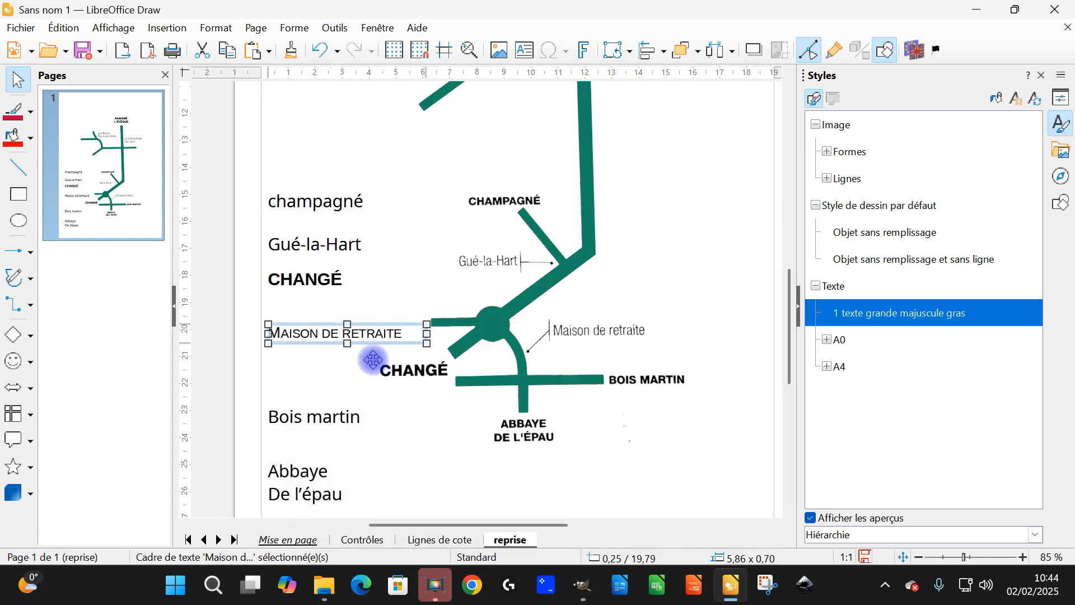
- Remove the case effect from the "Maison de retraite" text by setting Casse to (Sans)
right_click(372, 322)
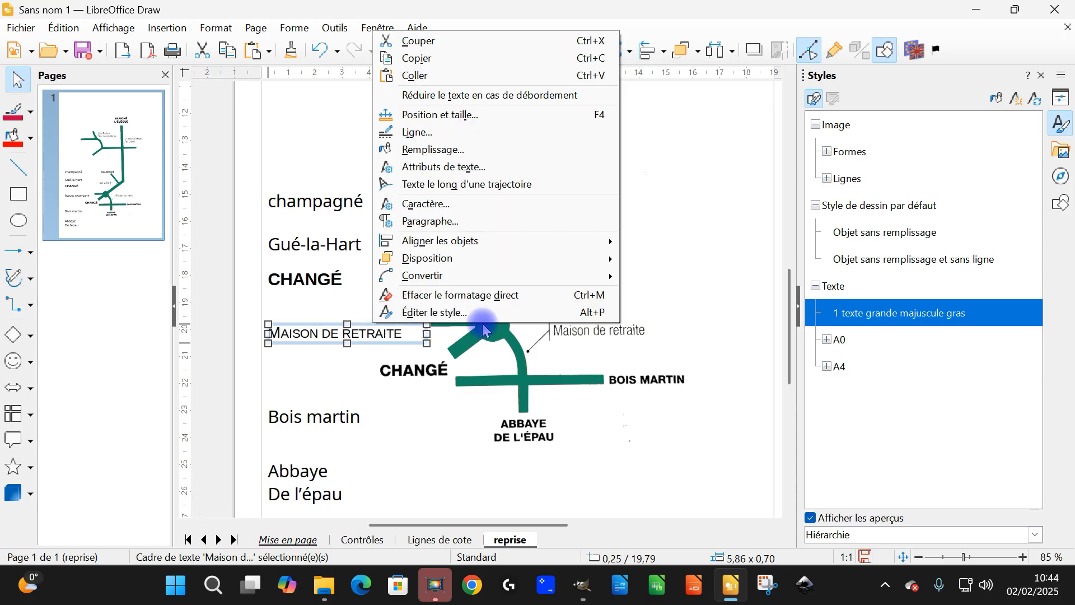
click(517, 206)
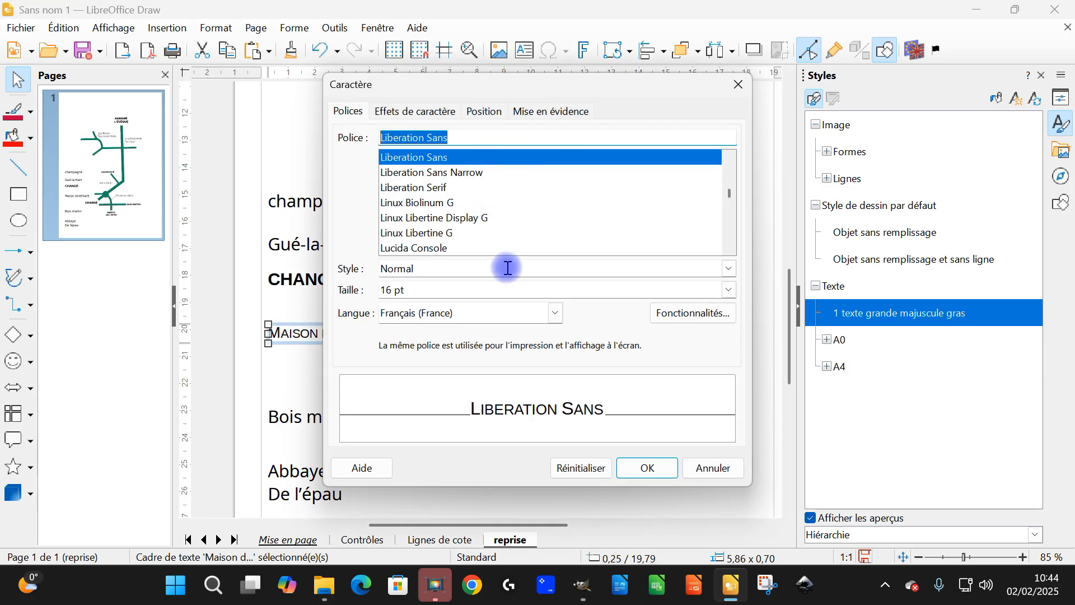
click(445, 112)
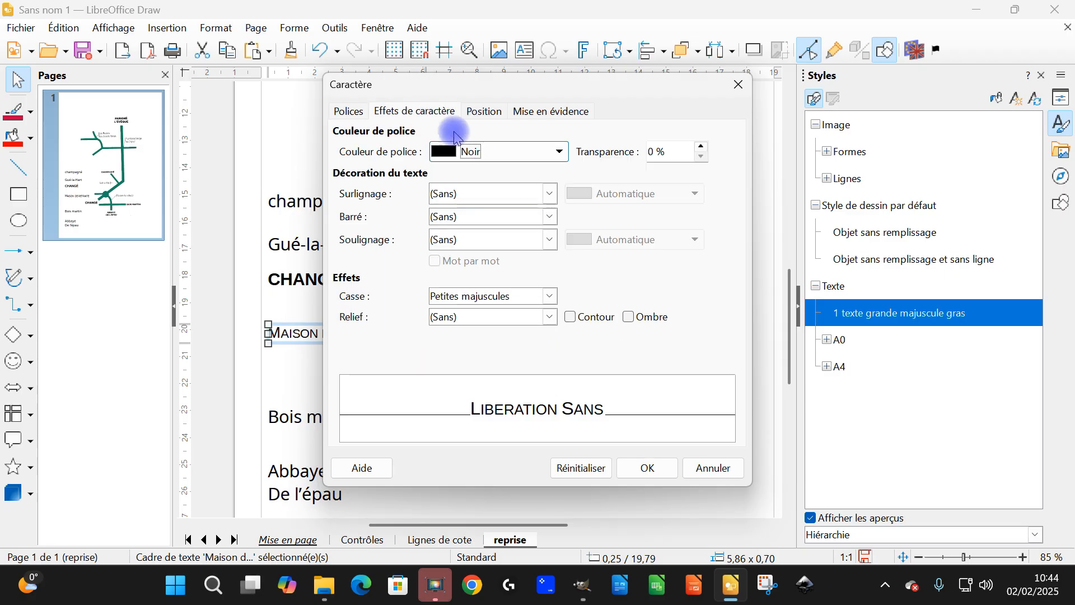
click(493, 296)
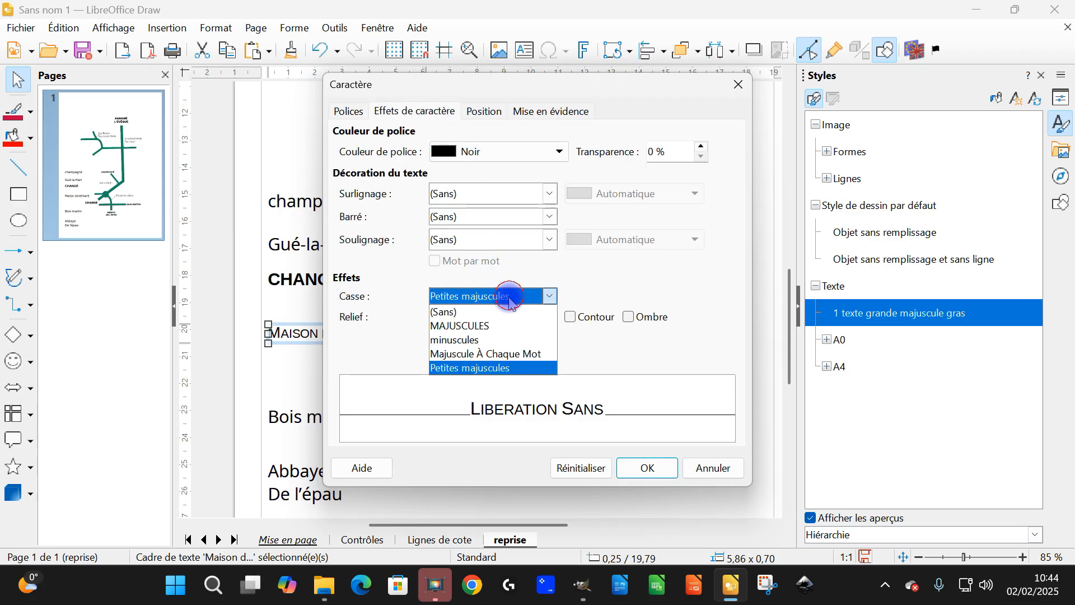
click(484, 311)
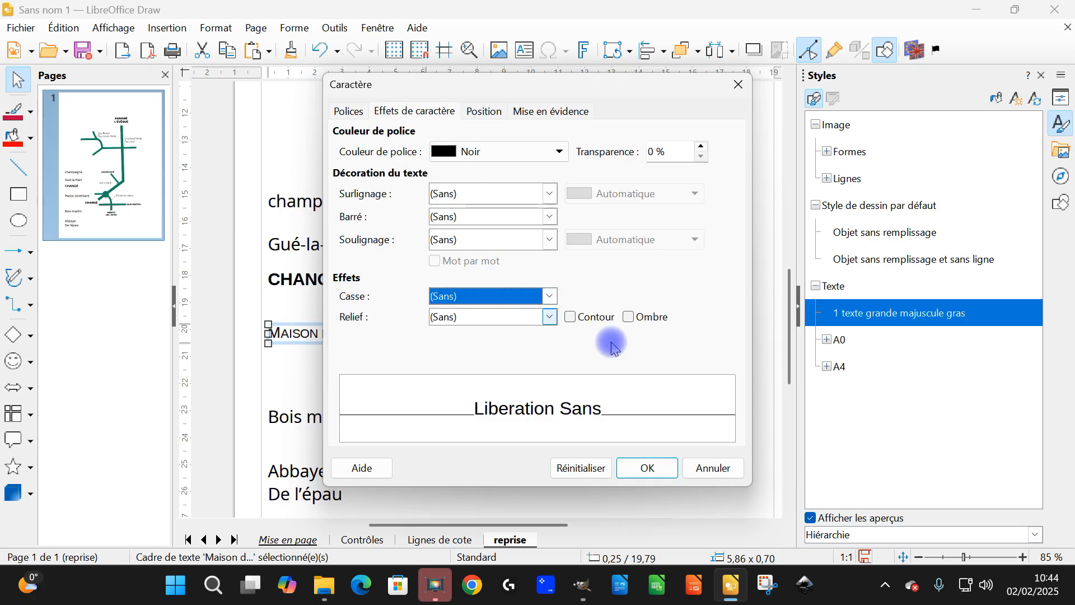
click(649, 468)
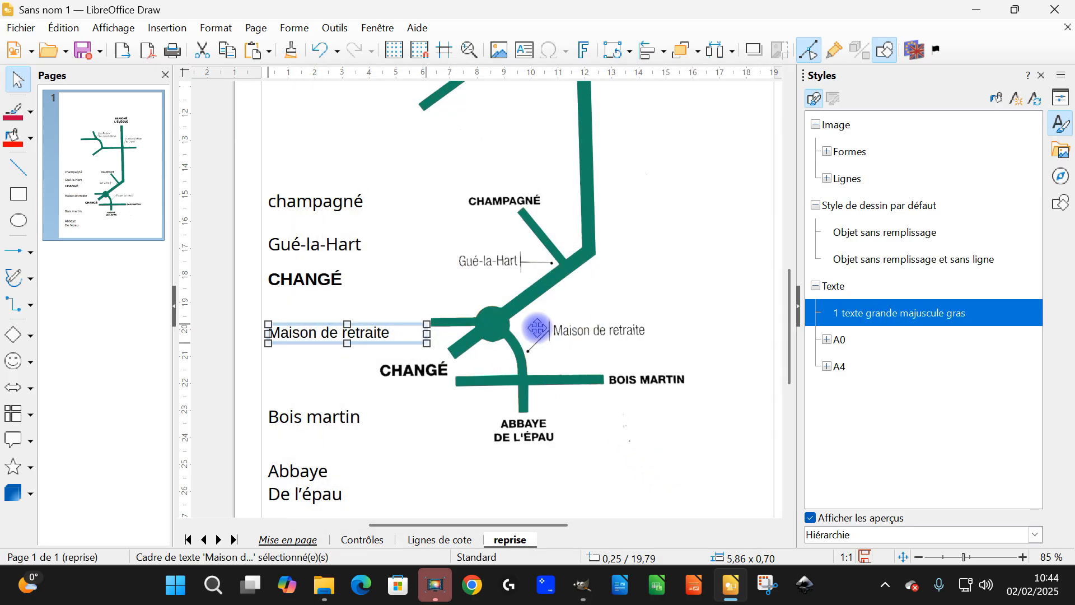
- Create a new style from the selected "Maison de retraite" text, named "3 texte normal"
click(1016, 100)
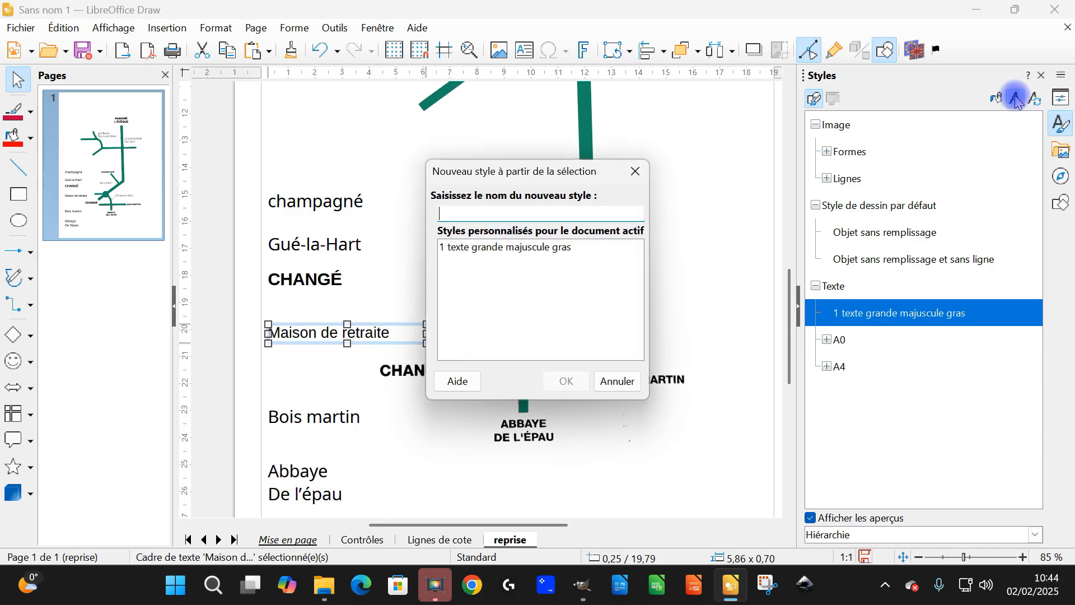
click(521, 248)
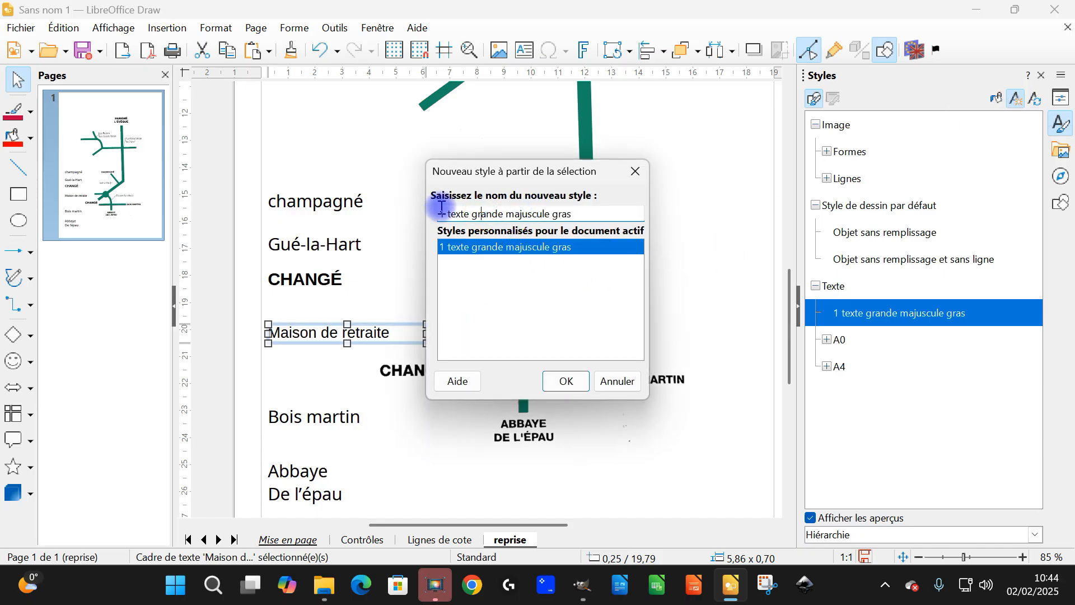
key(Delete)
key(Delete)
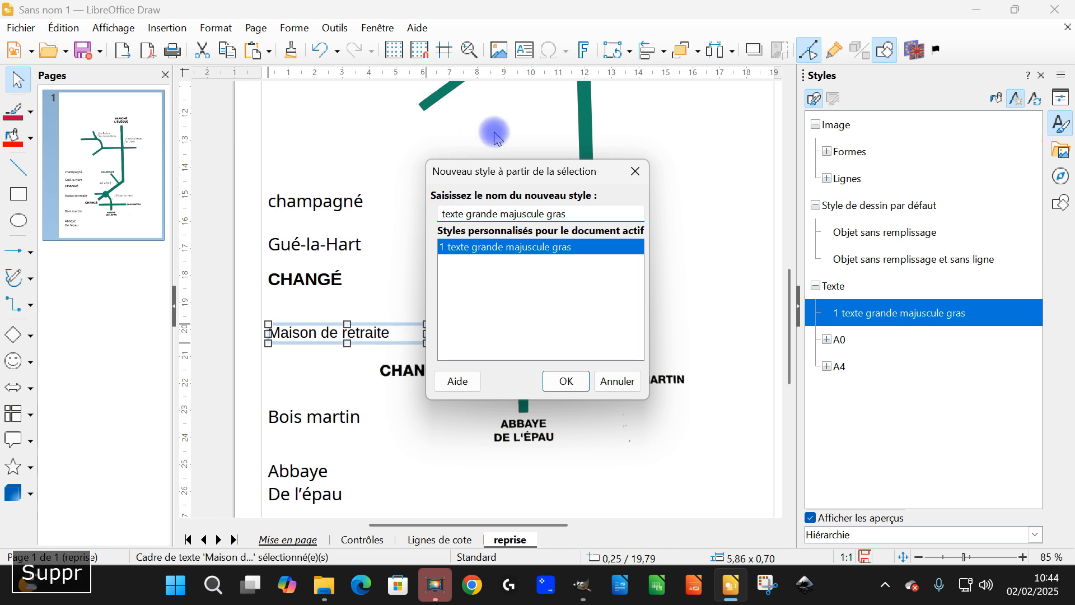
text(3)
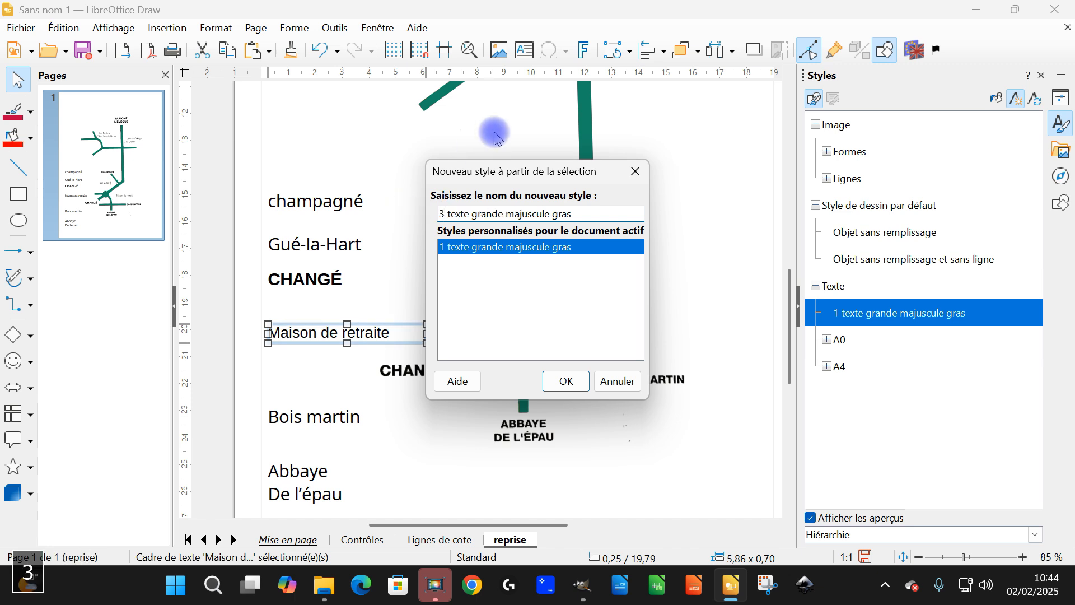
key(Right)
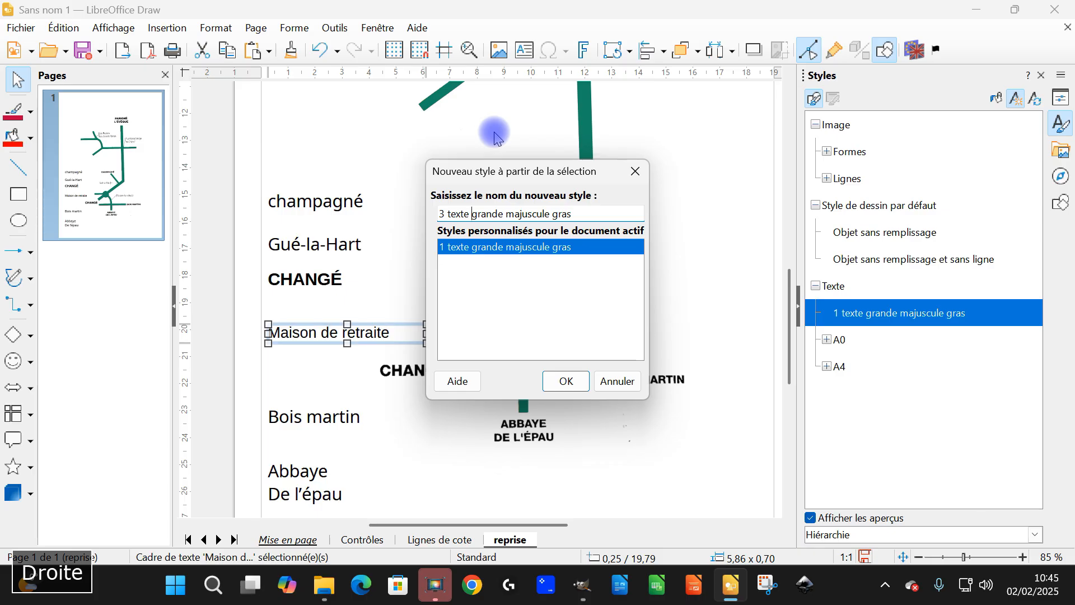
key(shift+Right)
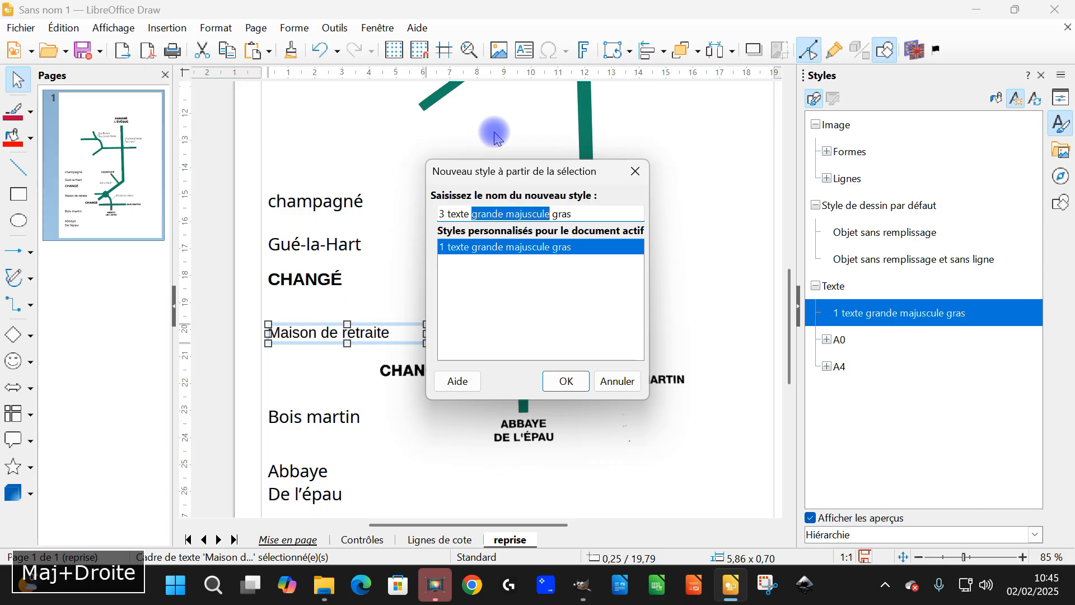
text(normal)
key(Delete)
key(Delete)
key(Delete)
key(Delete)
key(Delete)
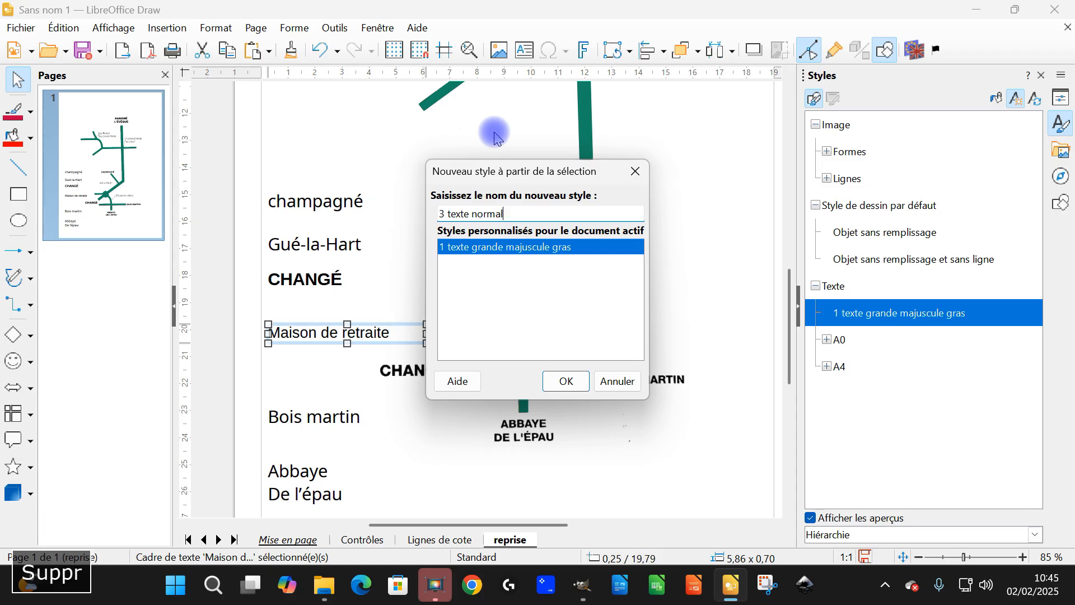
click(574, 381)
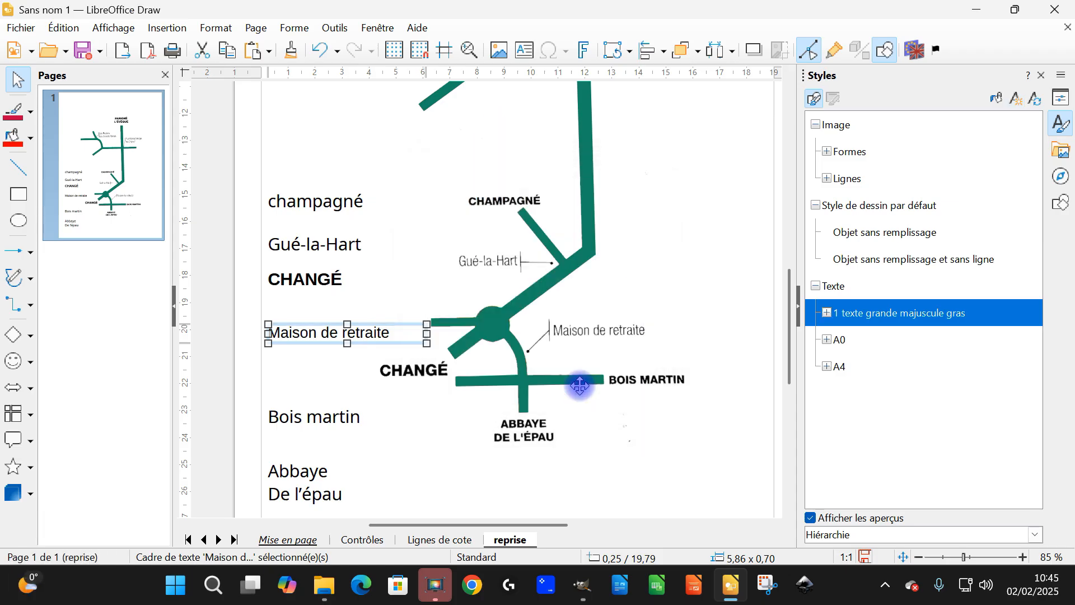
- Edit the "3 texte normal" style so that it inherits from Texte
click(827, 312)
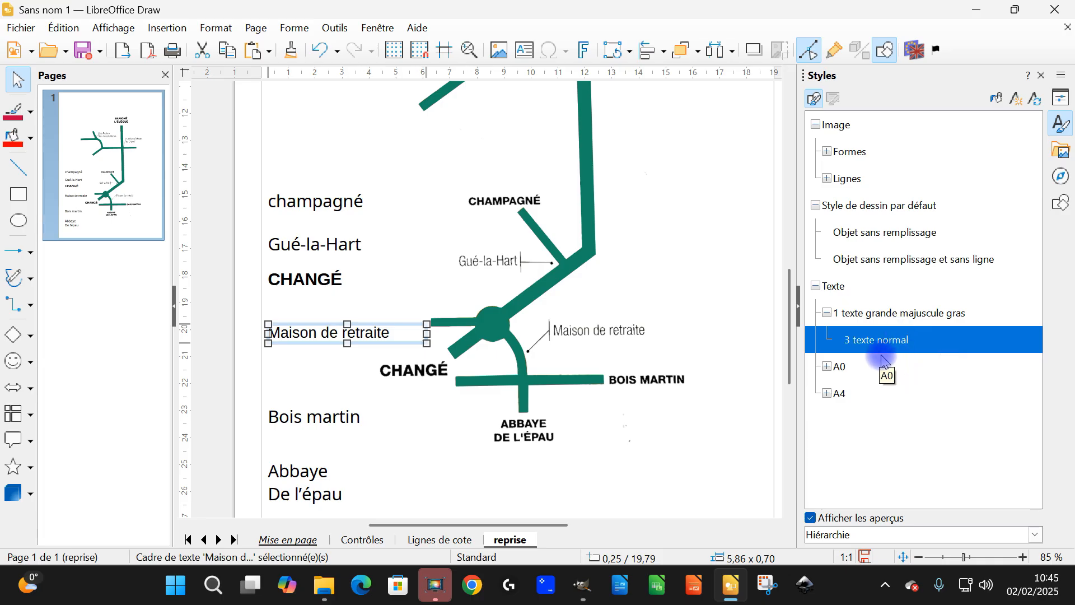
drag(875, 340, 854, 348)
right_click(858, 348)
click(904, 368)
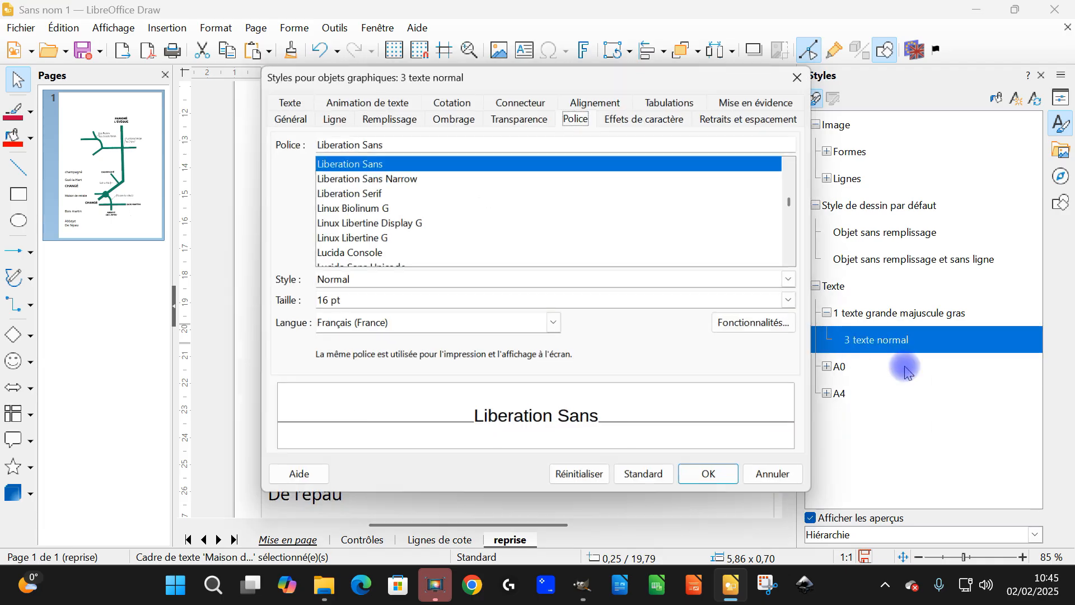
click(295, 128)
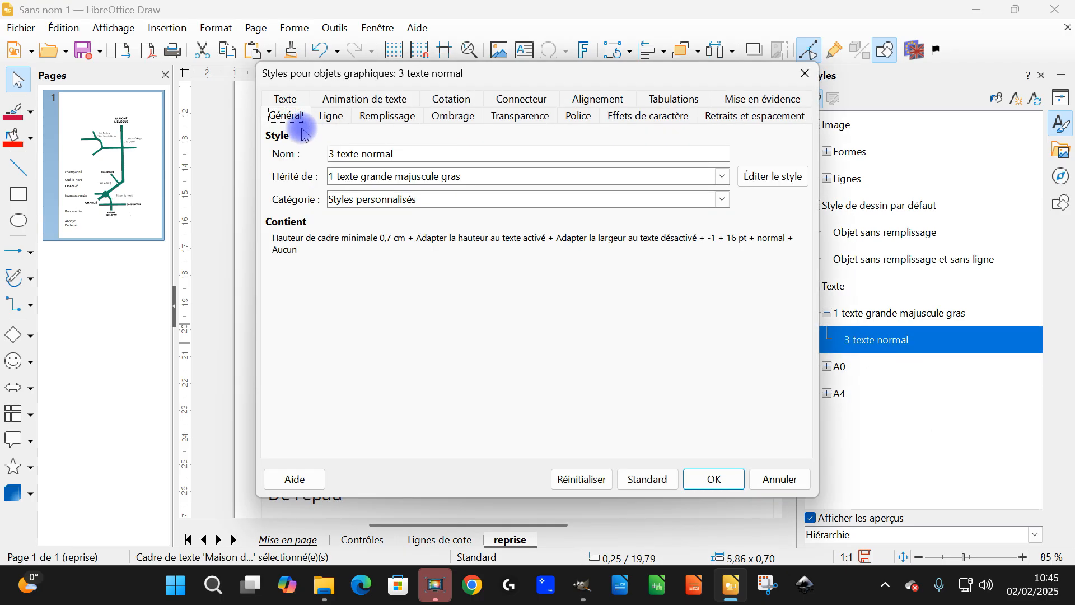
click(720, 177)
click(340, 528)
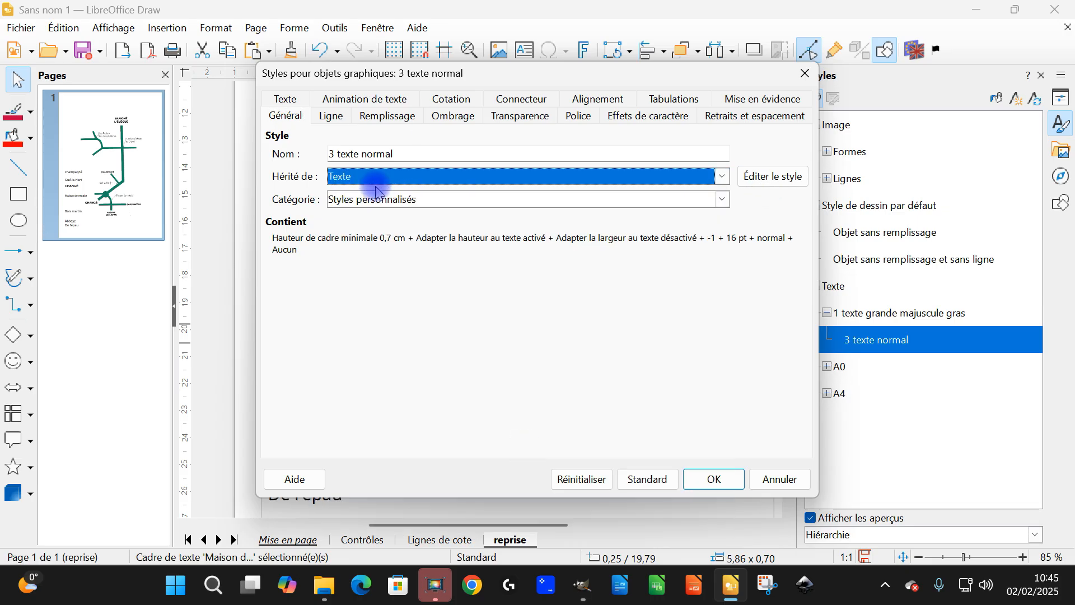
click(712, 477)
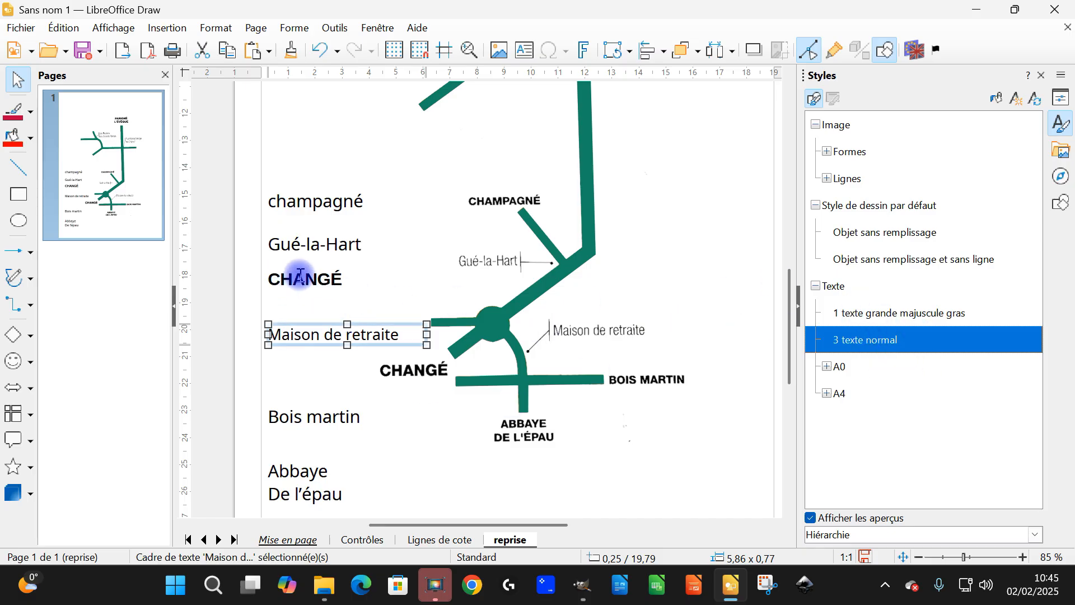
scroll(408, 305, up, 3)
scroll(392, 347, down, 4)
click(327, 224)
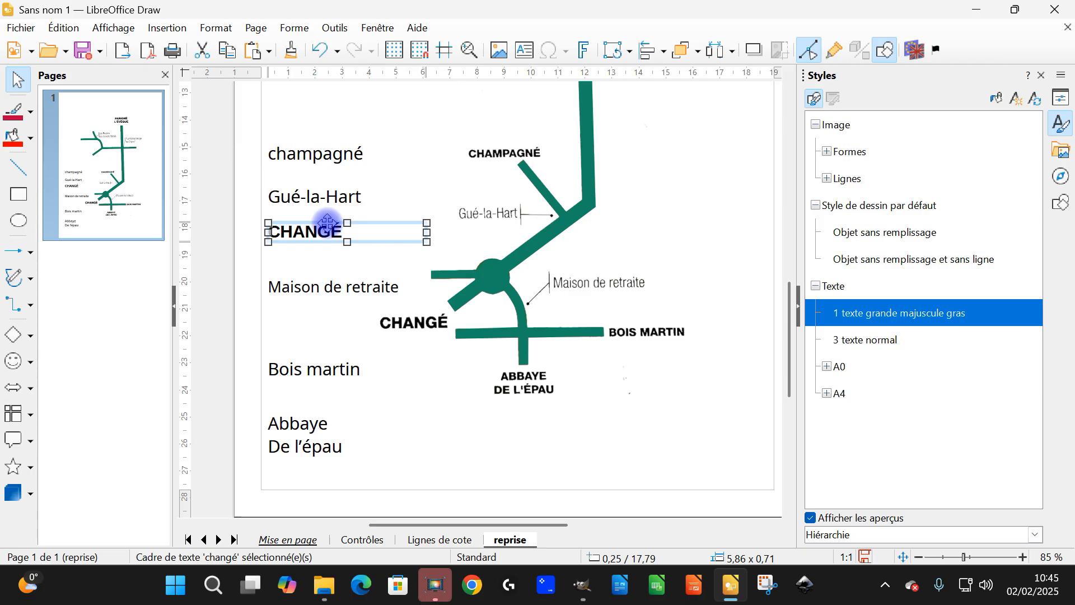
click(1018, 100)
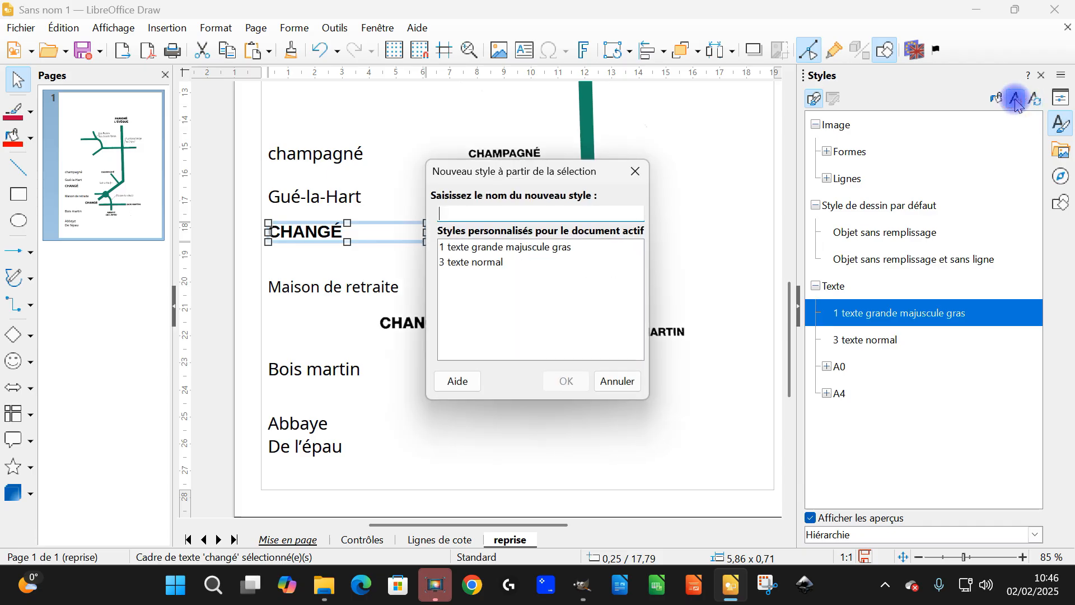
click(480, 247)
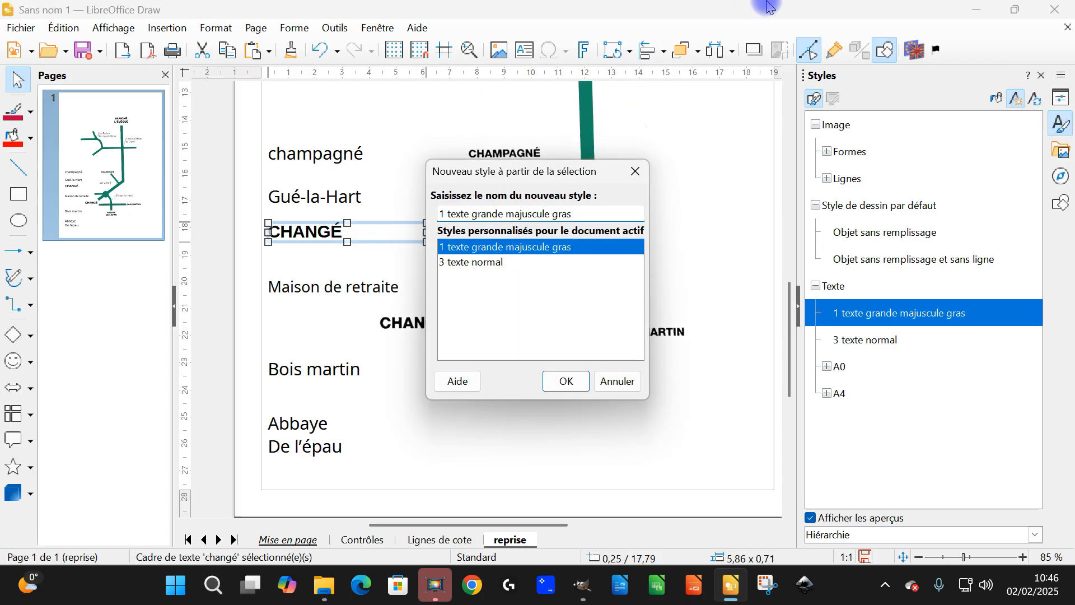
key(Delete)
key(Delete)
text(2)
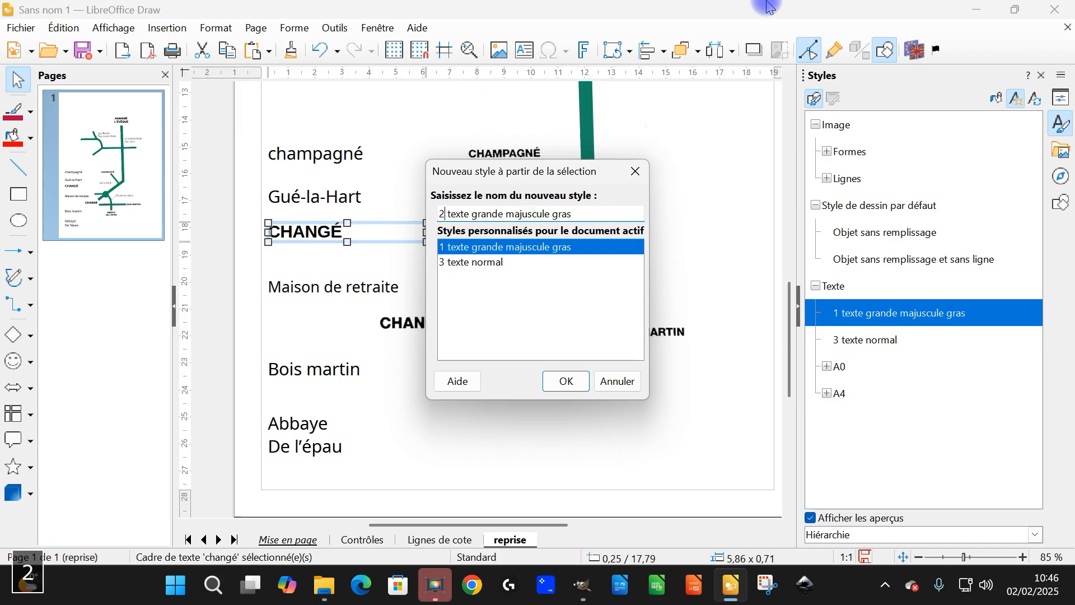
key(Right)
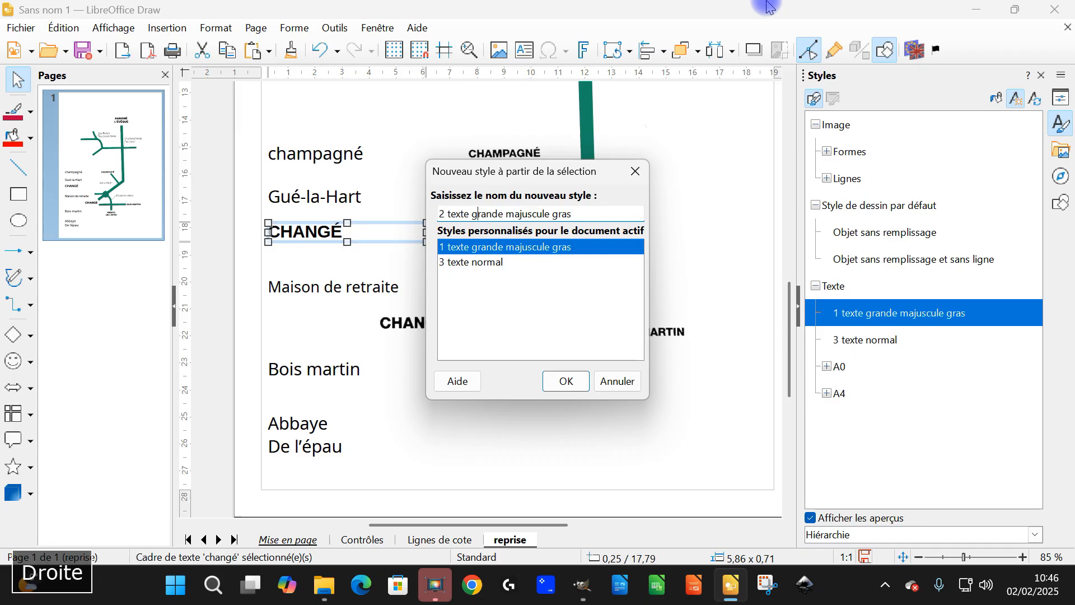
click(636, 171)
click(211, 228)
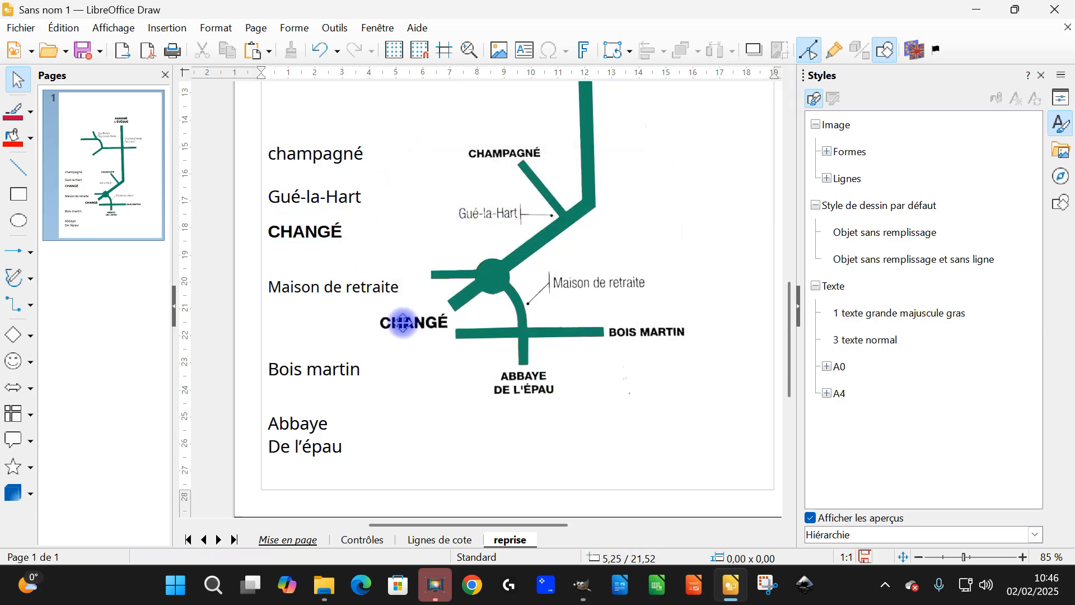
- Set the font style of the "champagné" text to Gras
click(329, 145)
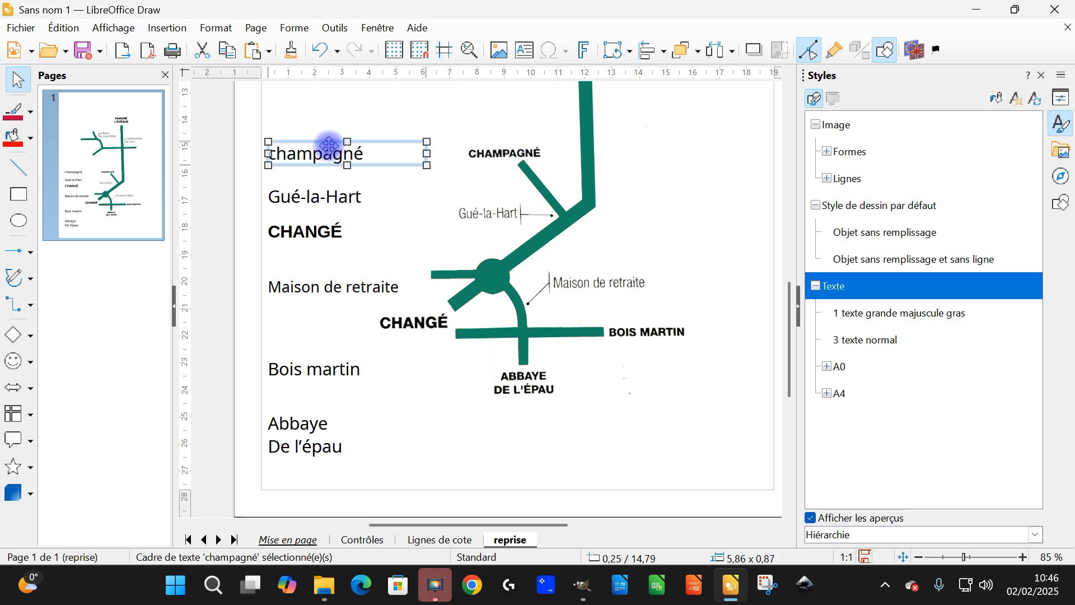
right_click(329, 145)
click(402, 314)
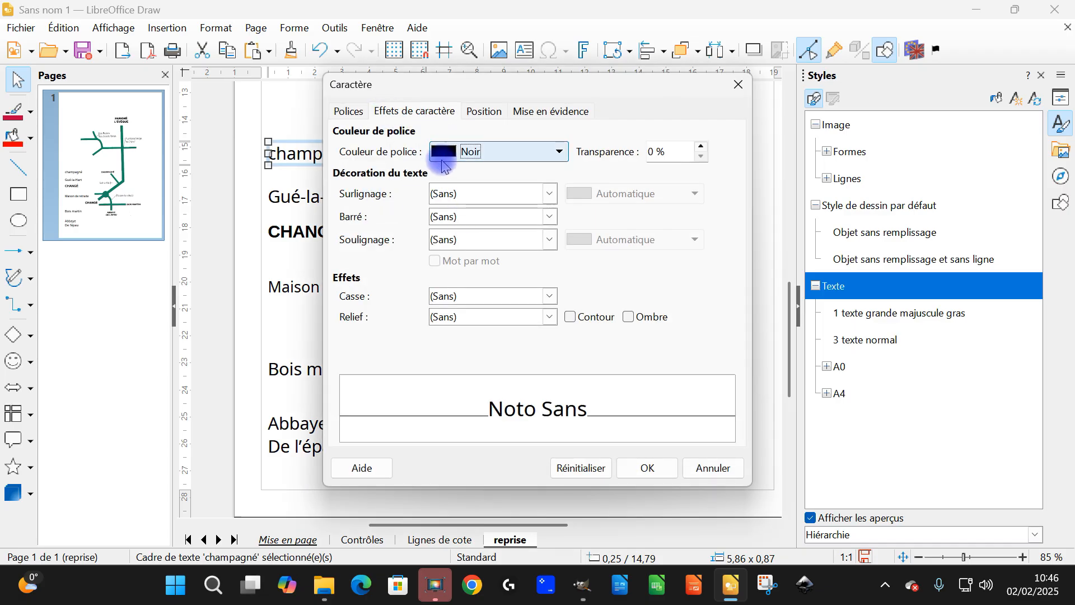
click(349, 110)
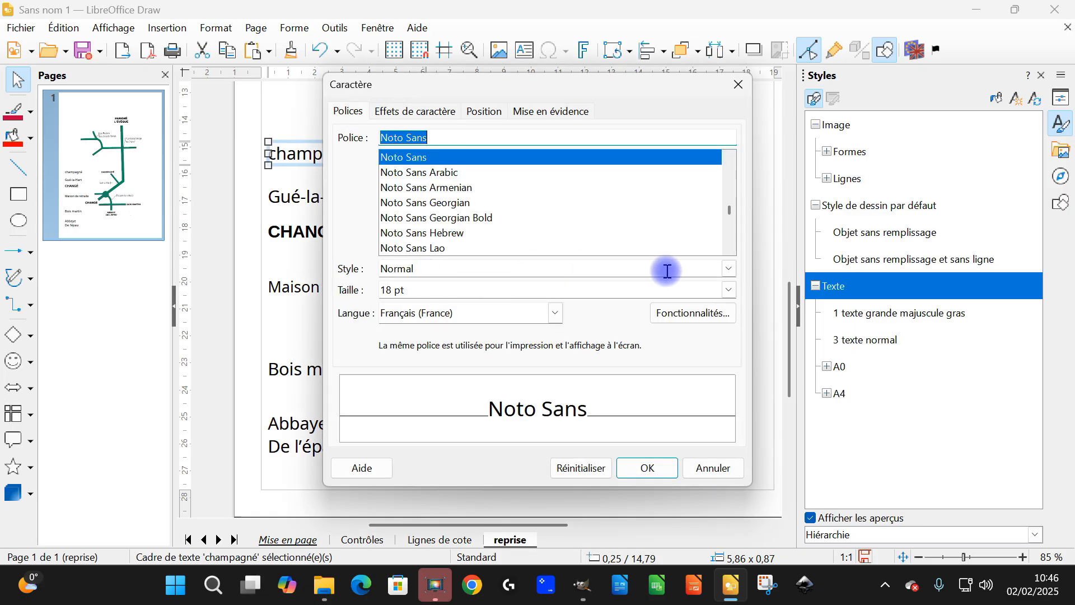
click(721, 270)
click(511, 297)
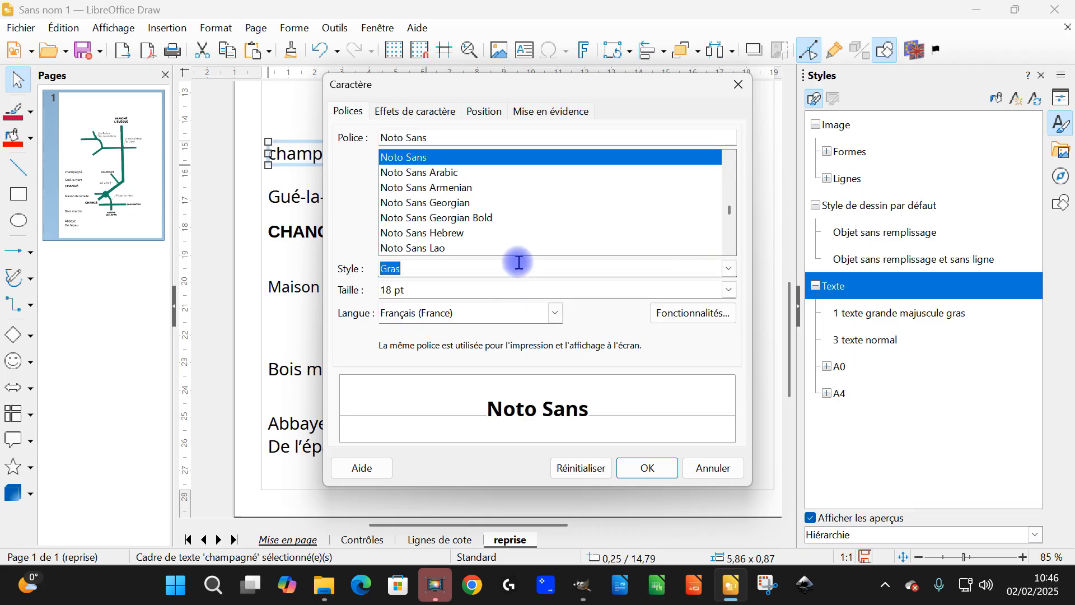
drag(530, 90, 578, 108)
- Set the font size of the "champagné" text to 16 pt and apply the character formatting
click(779, 309)
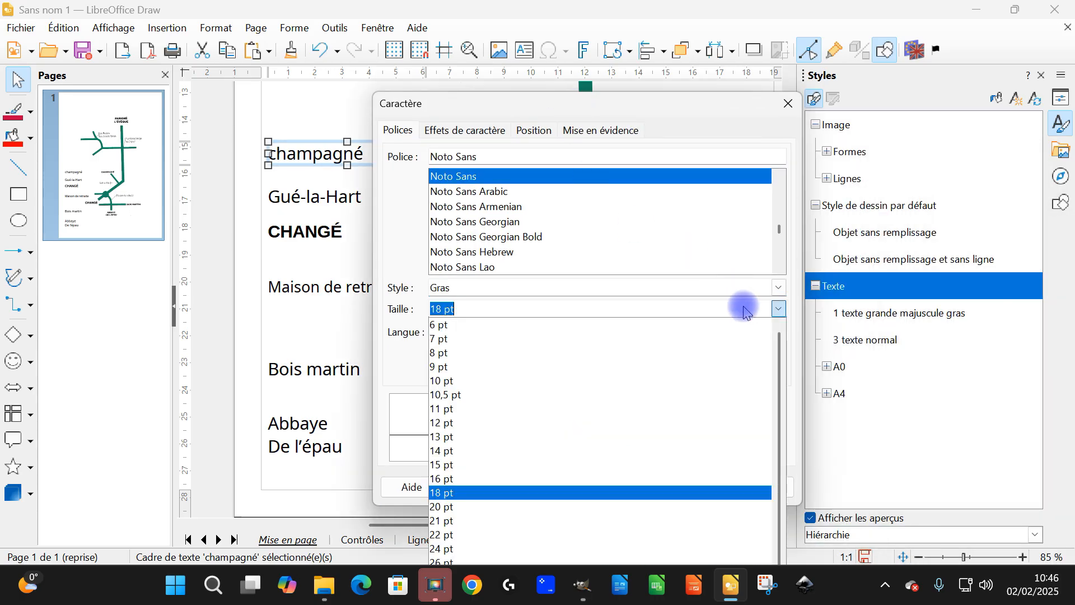
click(523, 101)
drag(523, 101, 441, 70)
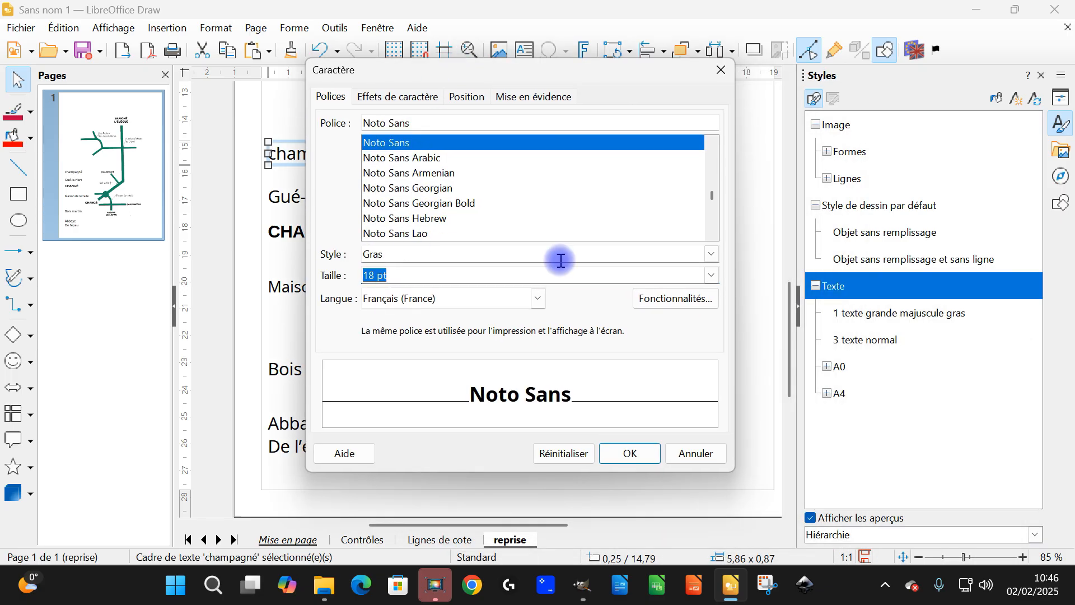
click(711, 275)
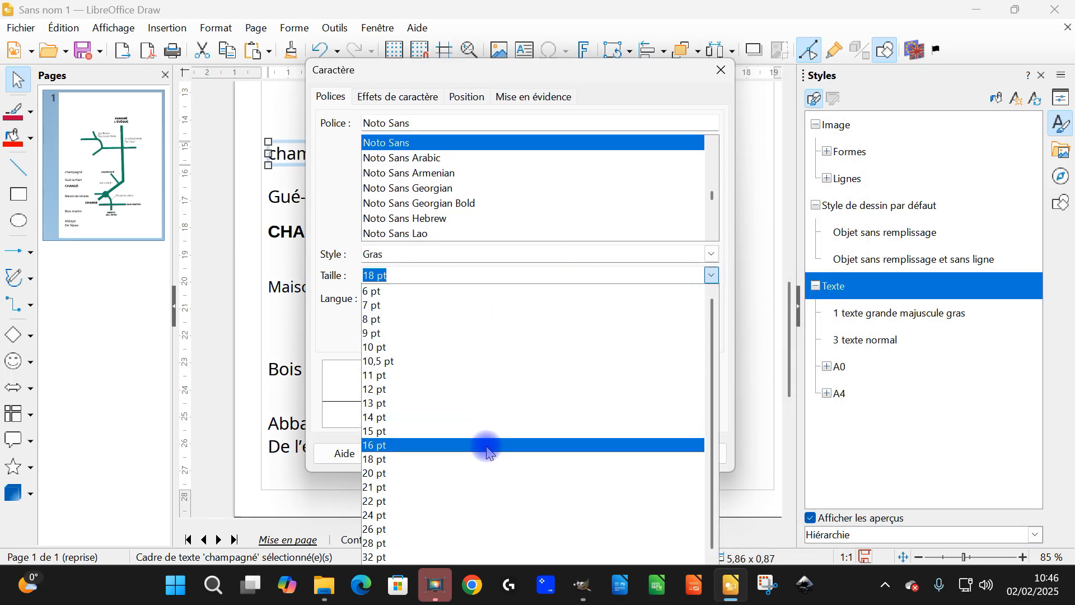
click(487, 445)
drag(453, 70, 553, 111)
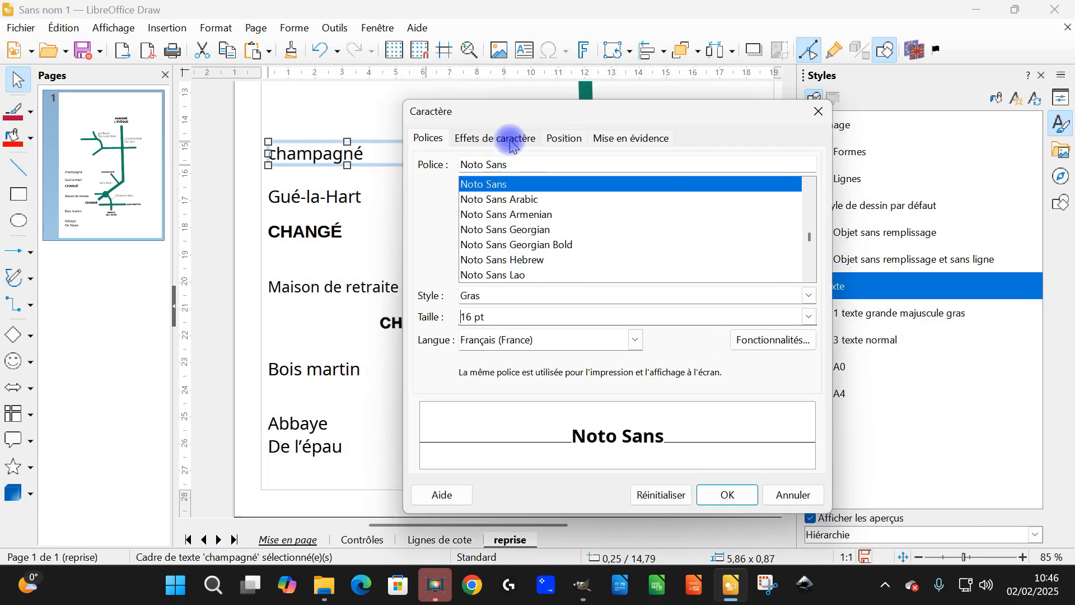
click(726, 493)
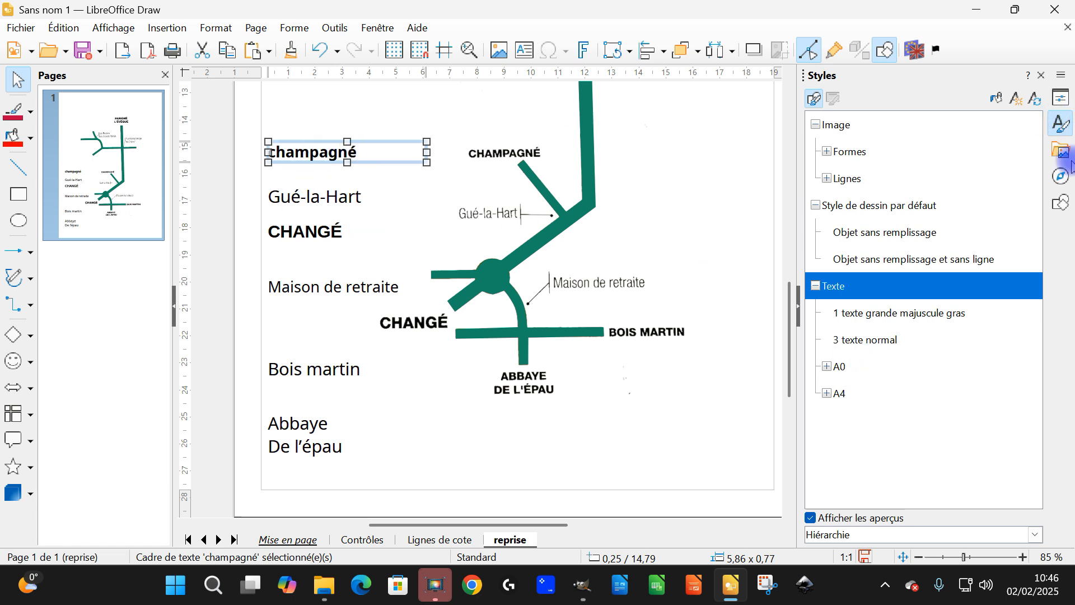
- Set the Casse effect of the "champagné" text to Petites majuscules
right_click(336, 148)
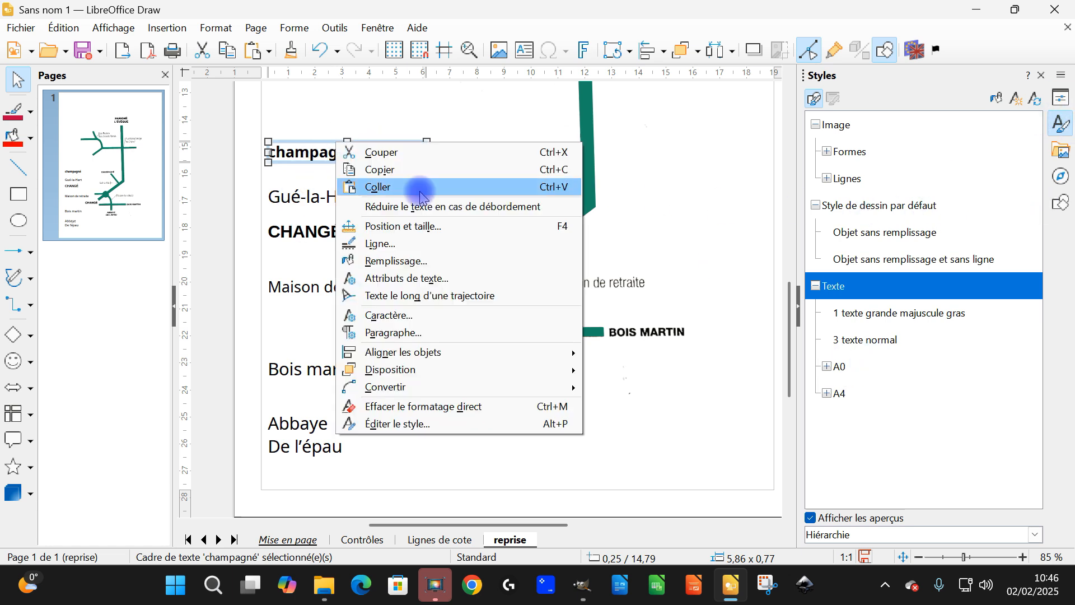
click(453, 315)
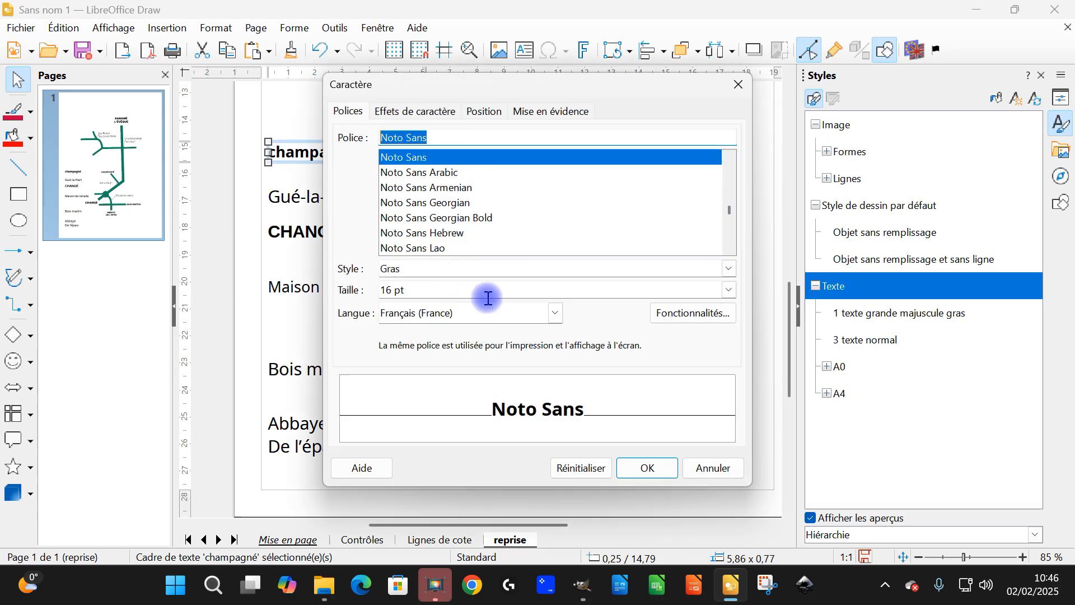
click(416, 113)
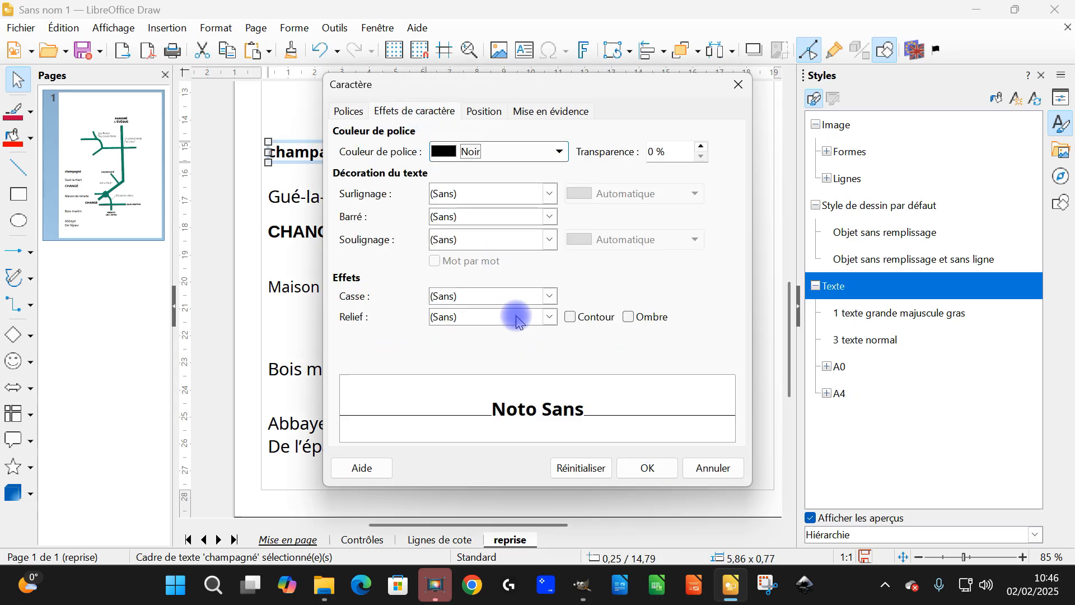
click(484, 303)
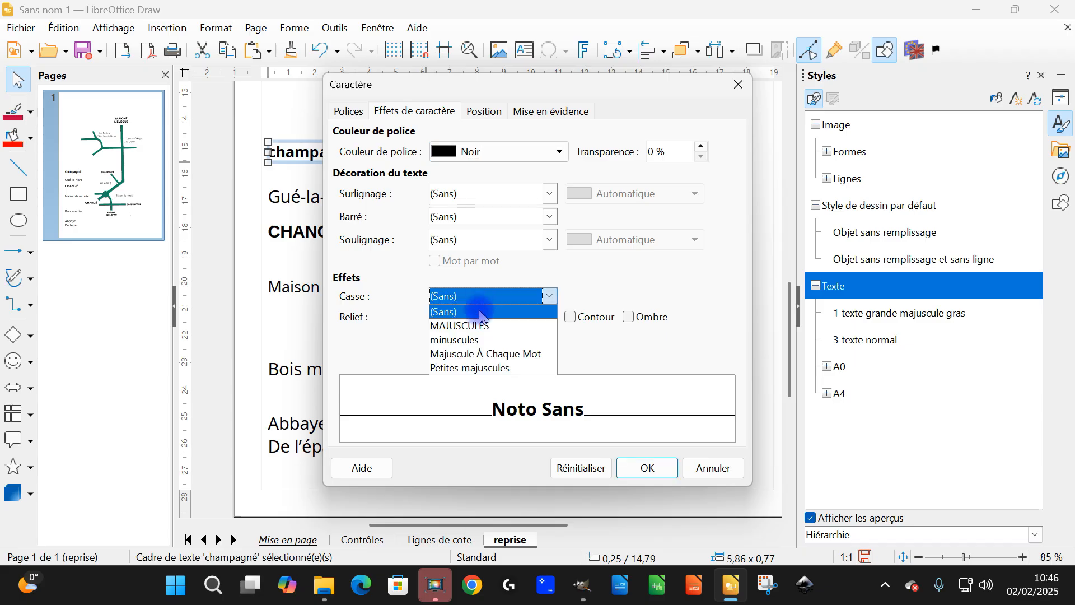
click(492, 368)
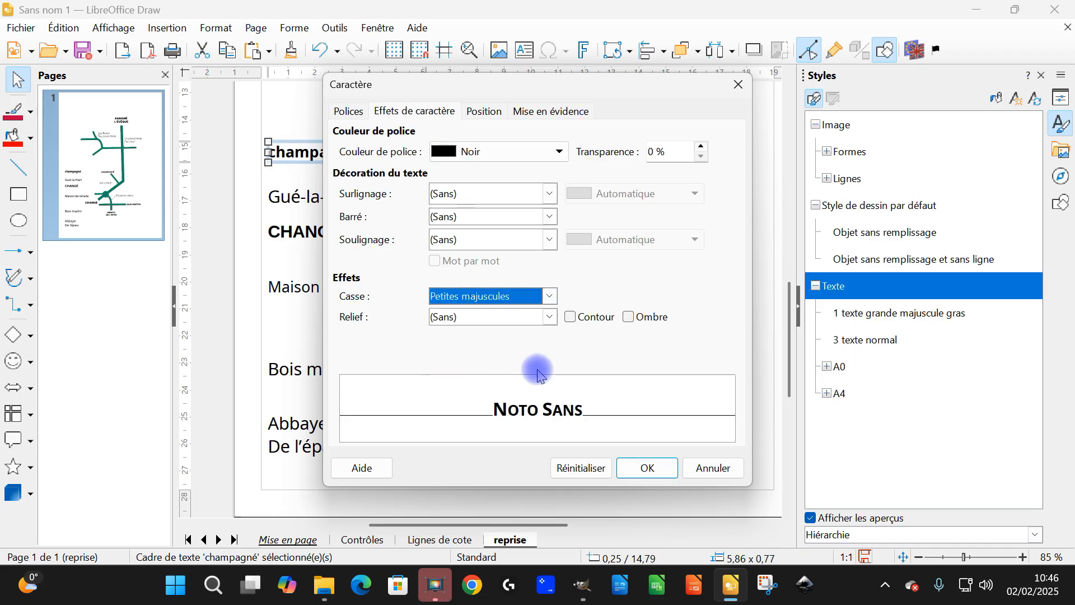
click(649, 469)
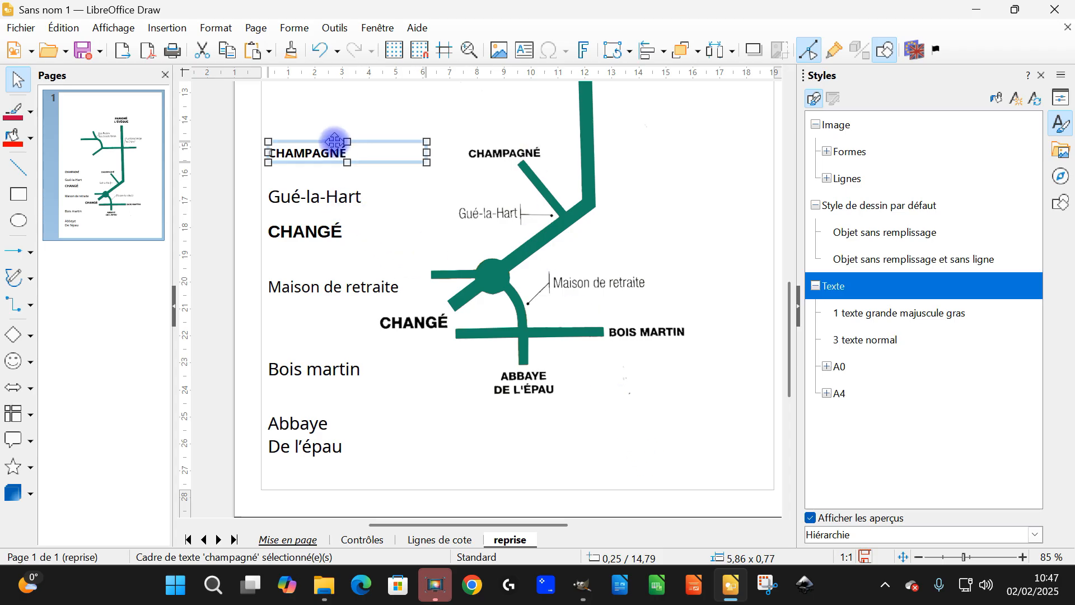
- Create a new style from the selected "CHAMPAGNÉ" text, named "2 texte petite majuscule gras"
click(1018, 101)
click(506, 248)
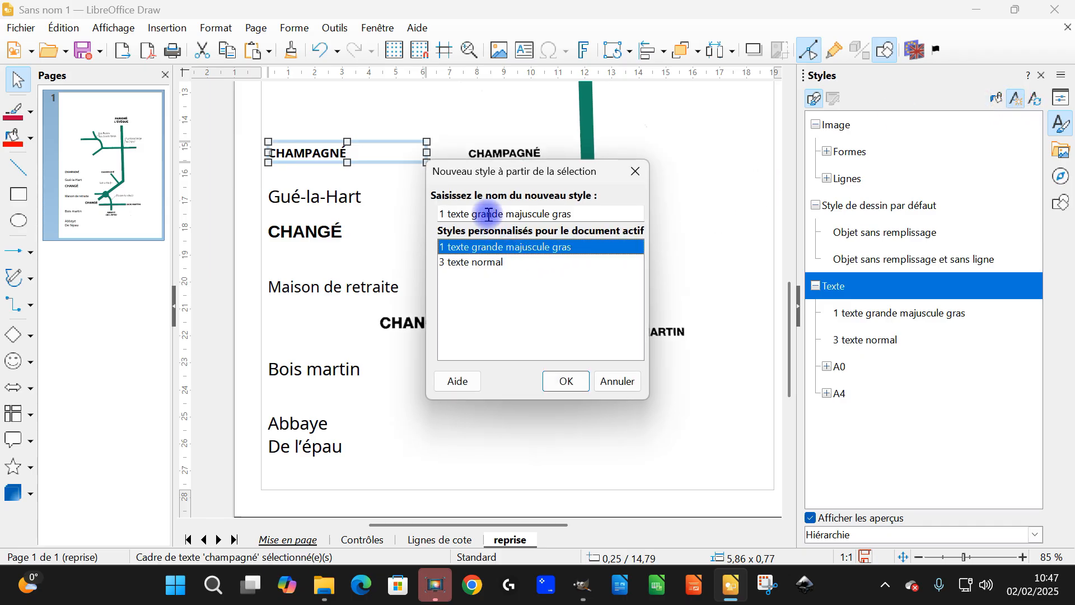
click(447, 214)
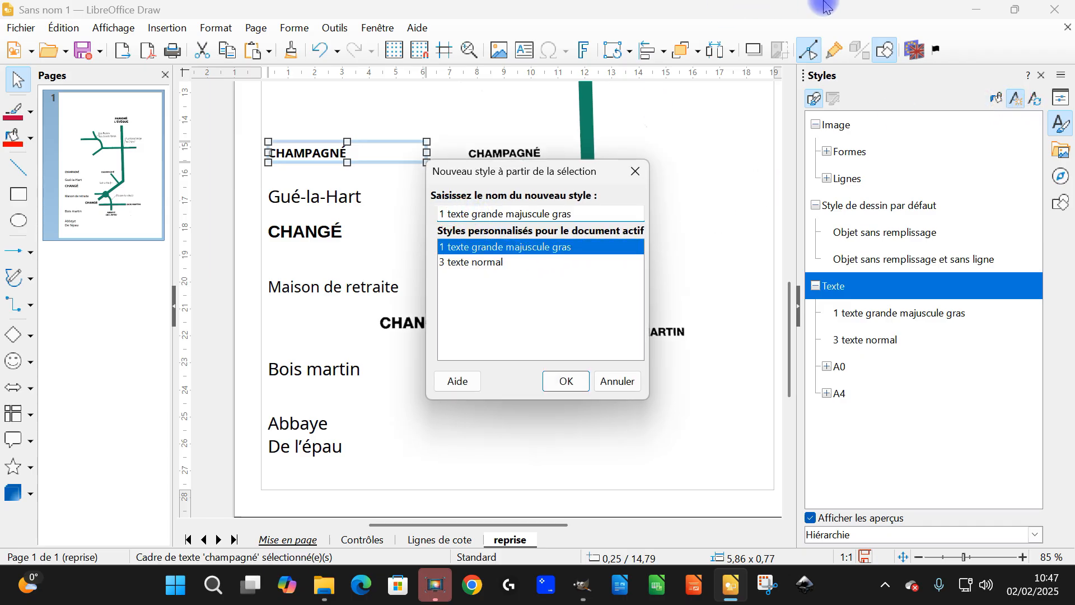
key(Left)
key(Left)
key(shift+Right)
text(2)
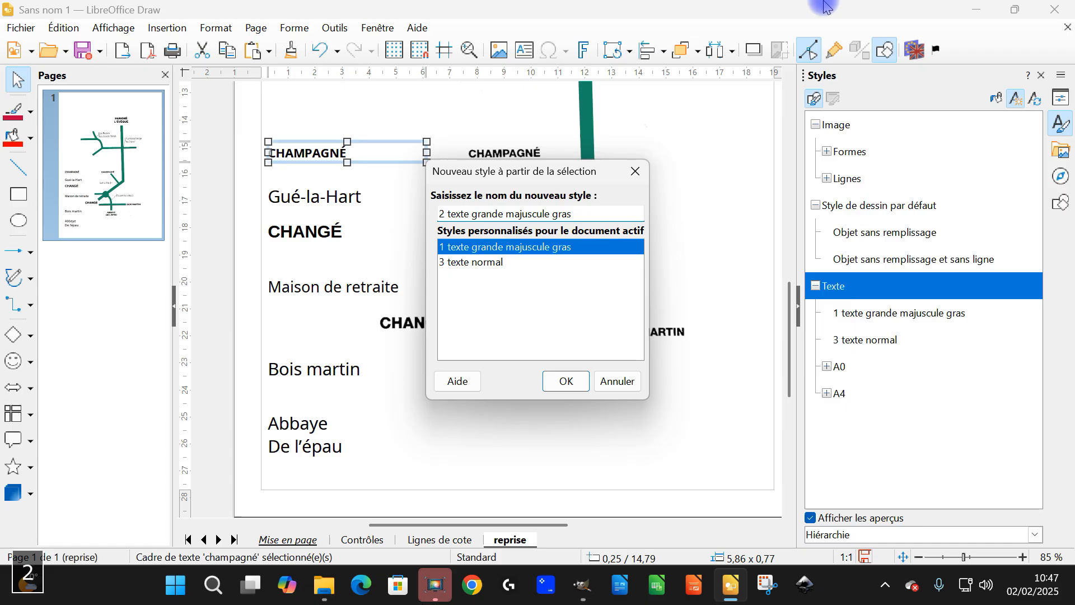
key(Right)
key(shift+Right)
key(shift+Right)
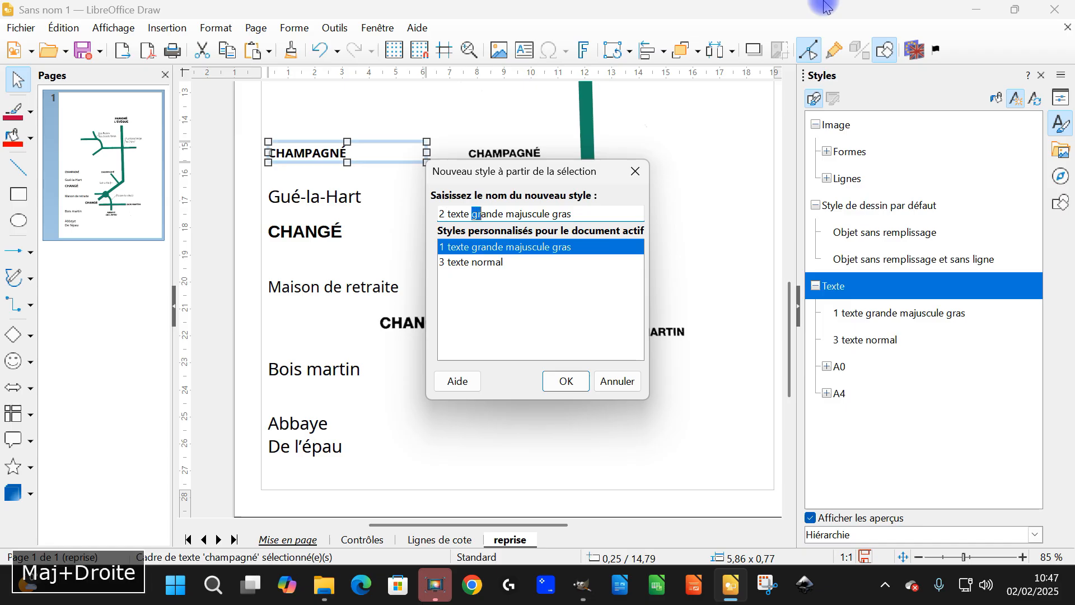
text(petite)
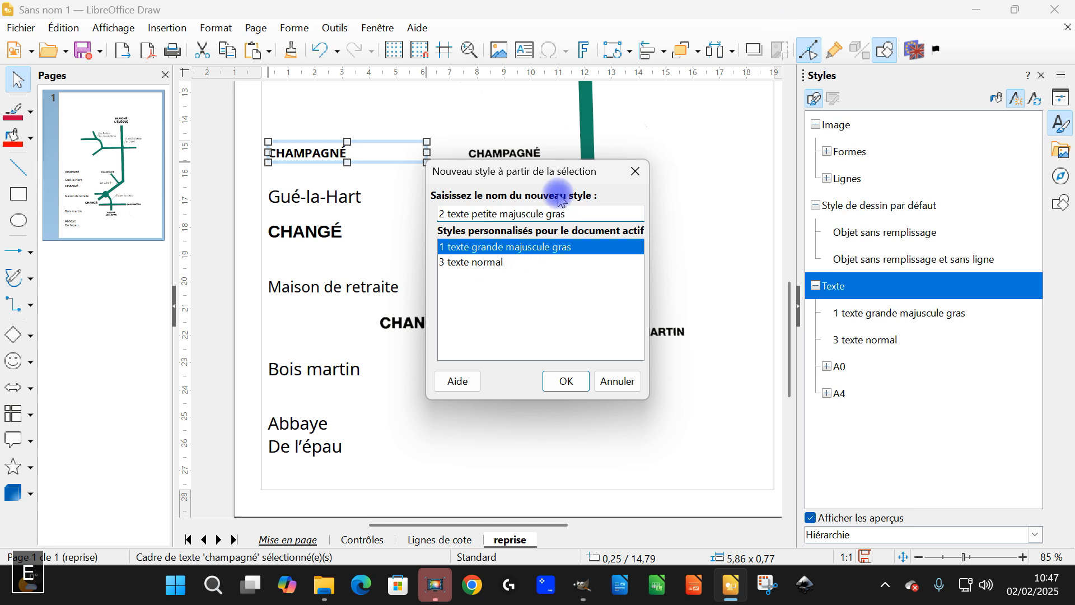
click(558, 378)
click(857, 340)
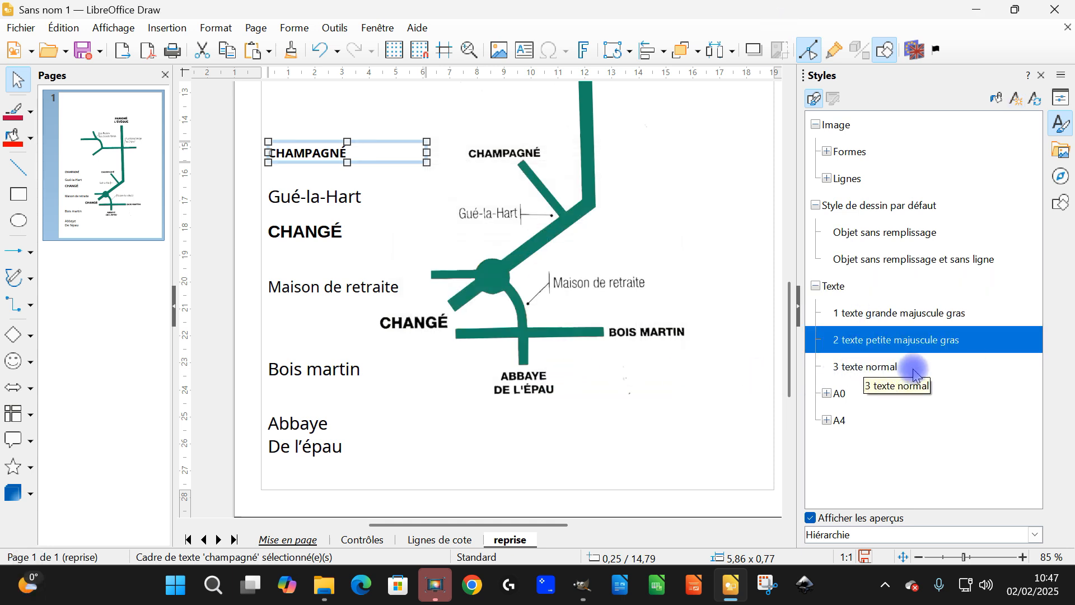
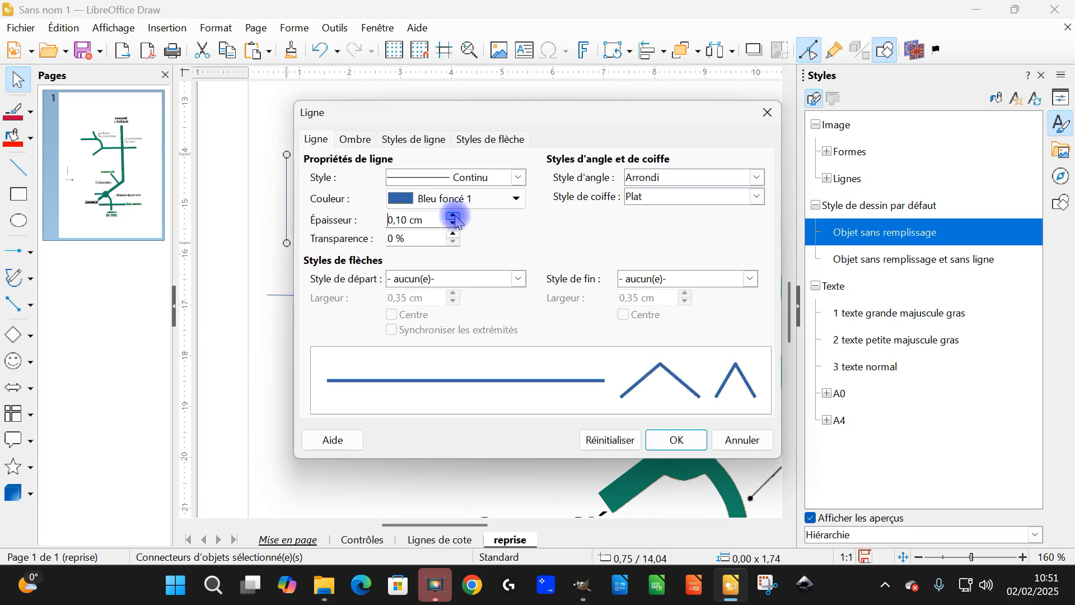
- Set the vertical connector's line colour to Noir and apply it together with the 0,10 cm thickness
click(397, 235)
click(666, 438)
- Attach the plain end of the circle-tipped connector to the middle of the vertical line
click(308, 300)
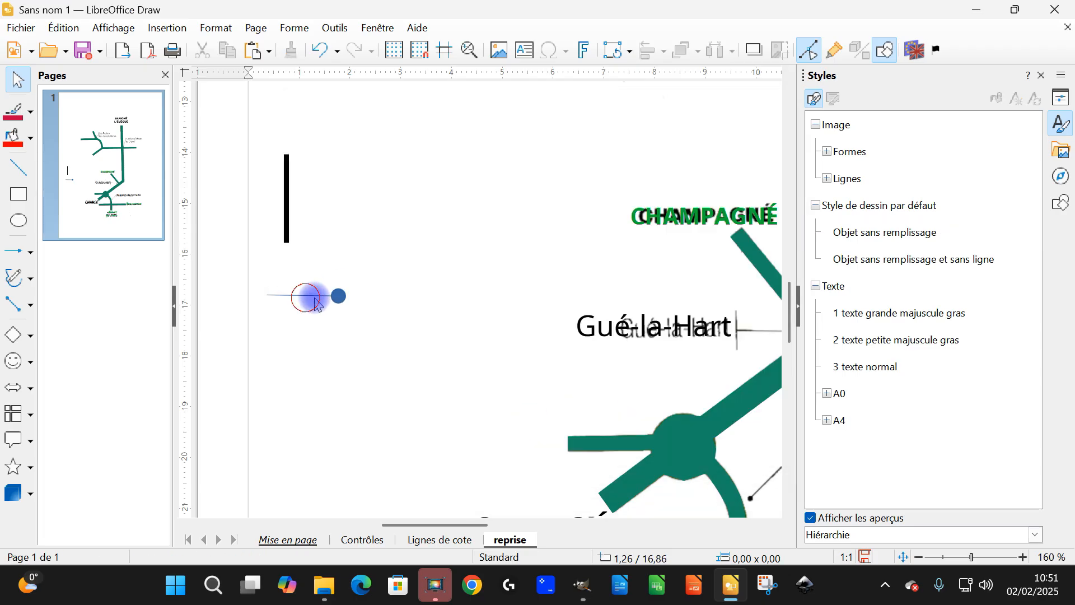
click(316, 300)
drag(335, 295, 288, 200)
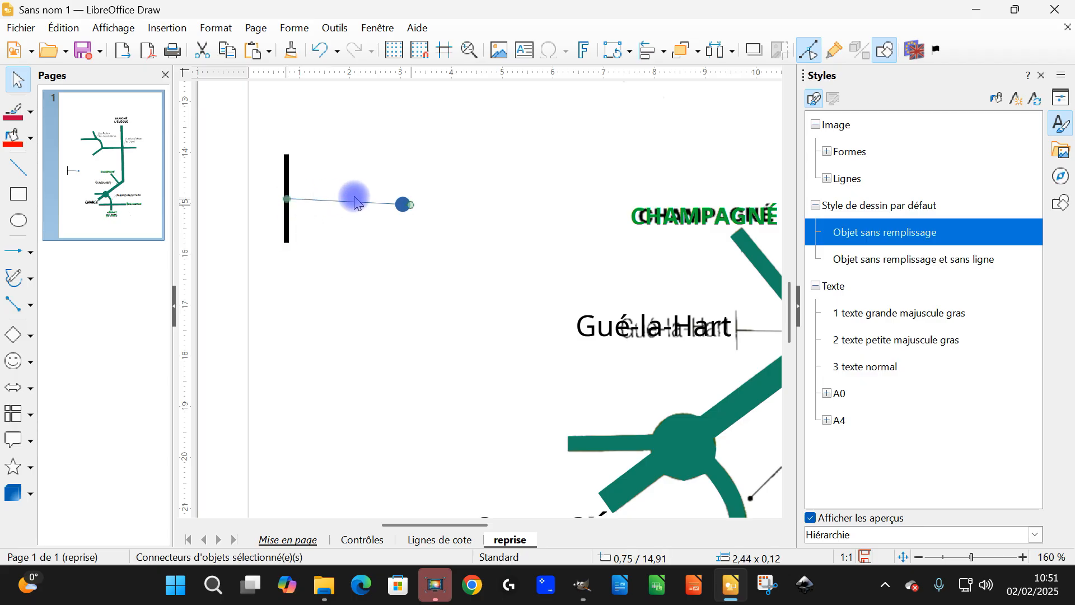
- Set the circle-tipped connector's line colour to Noir and its thickness to 0,10 cm
right_click(400, 208)
click(443, 283)
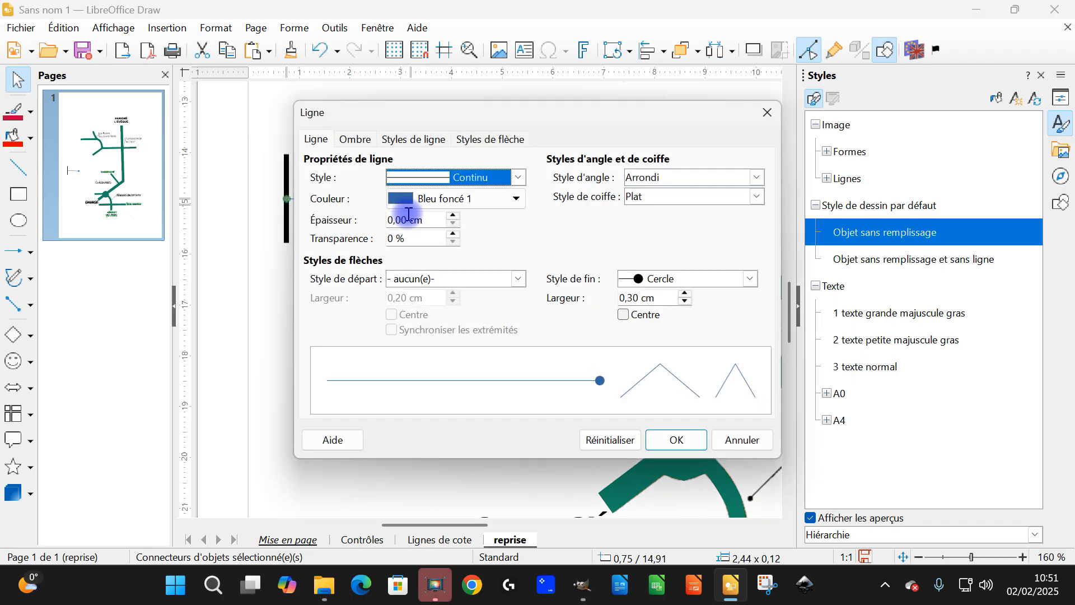
click(425, 199)
click(396, 236)
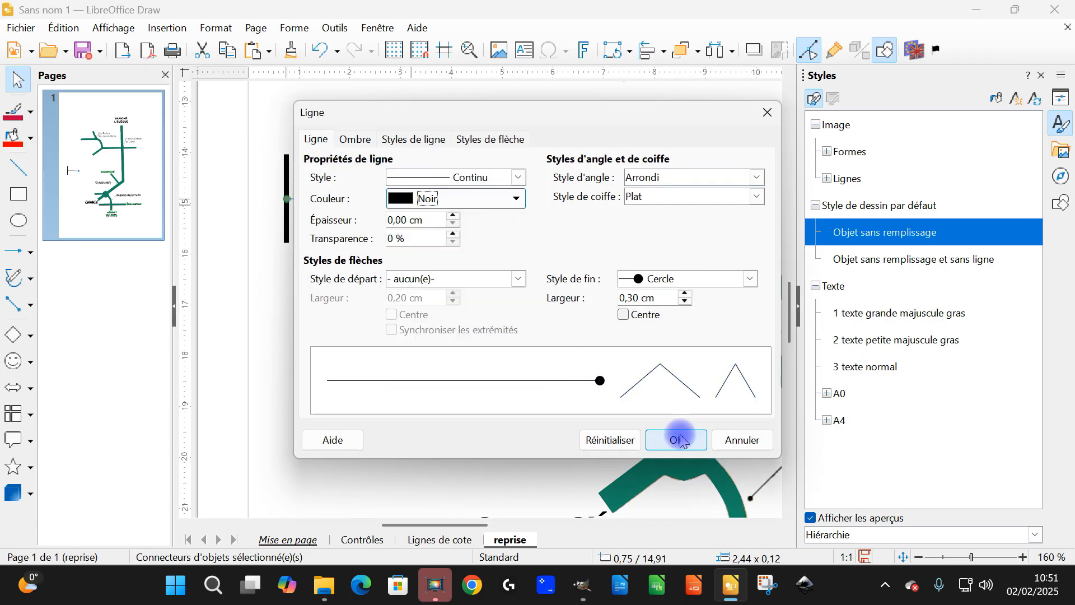
click(452, 215)
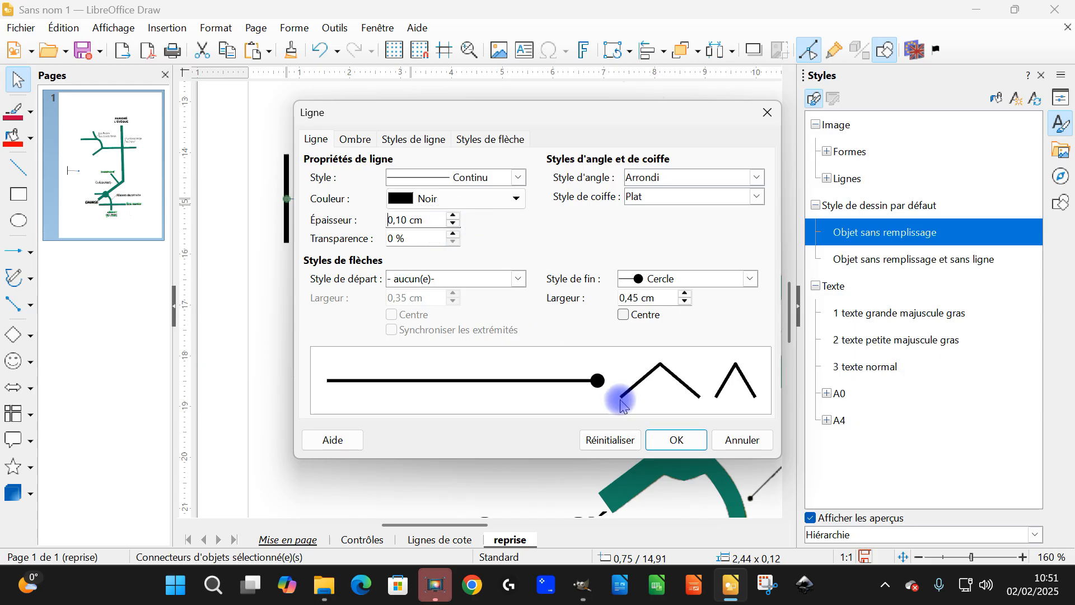
click(666, 440)
- Group the vertical line and the circle-tipped connector into one object
click(408, 272)
scroll(379, 274, up, 1)
drag(263, 191, 420, 305)
click(254, 25)
mouse_move(294, 28)
mouse_move(347, 241)
click(461, 240)
- Move the grouped pointer beside the "Gué-la-Hart" label and scale it to about 1,01 × 1,14 cm over the original map pointer
click(308, 374)
drag(351, 256, 503, 318)
scroll(427, 422, down, 3)
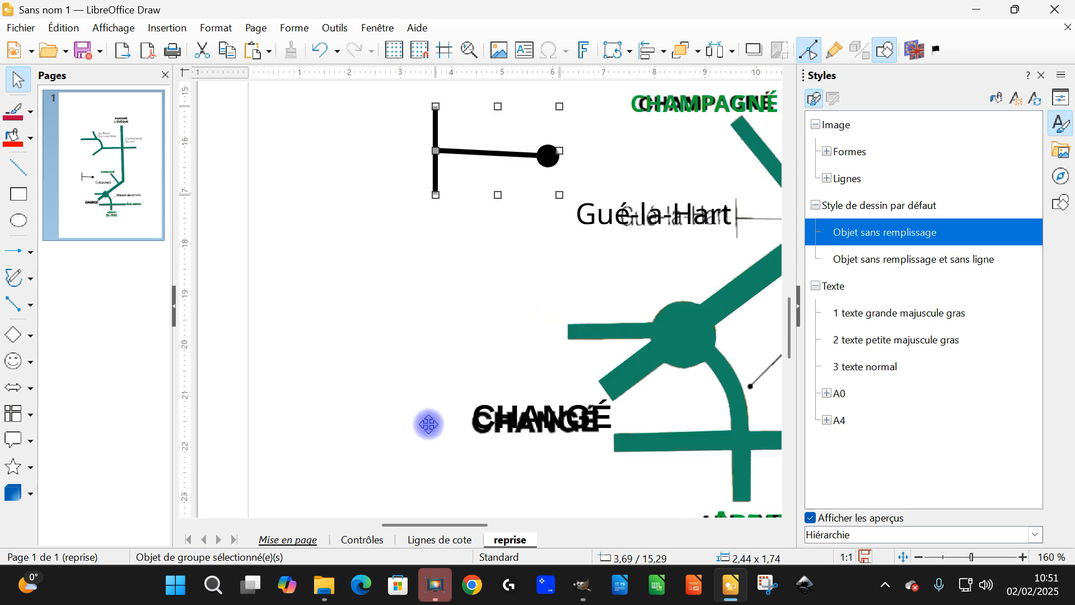
drag(415, 524, 458, 524)
drag(307, 154, 608, 219)
drag(620, 171, 549, 201)
drag(538, 233, 537, 221)
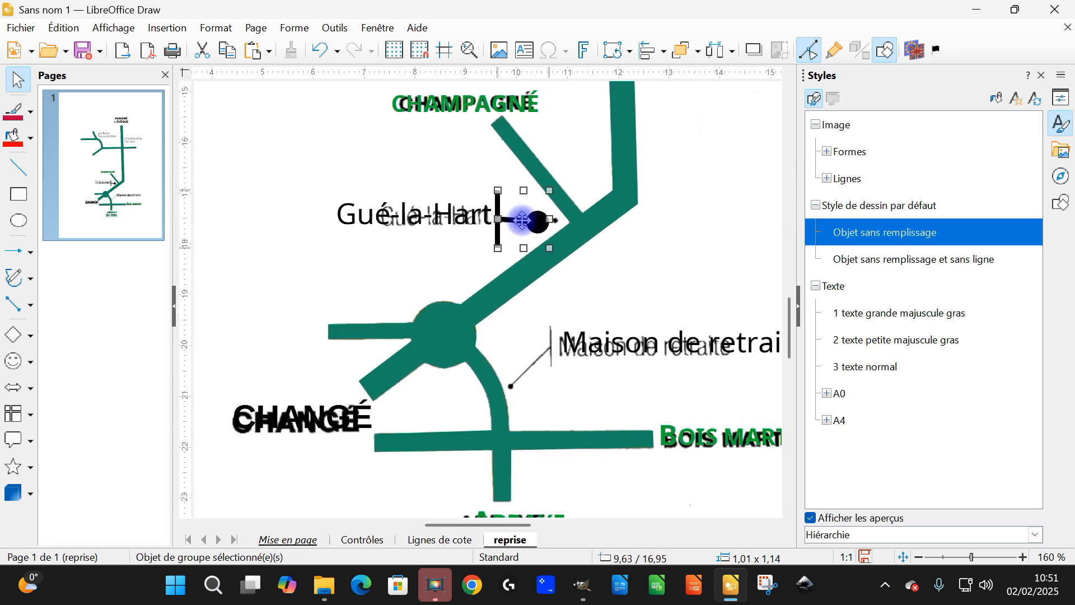
- Enter the pointer group beside "Gué-la-Hart" and shorten its vertical line to about 0,57 cm
double_click(534, 221)
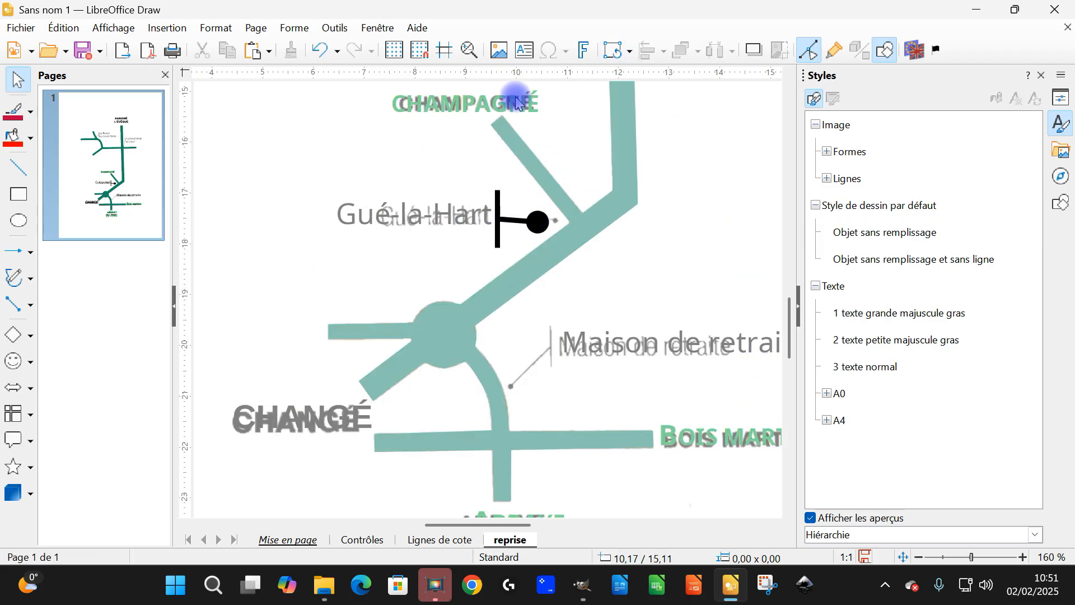
click(497, 221)
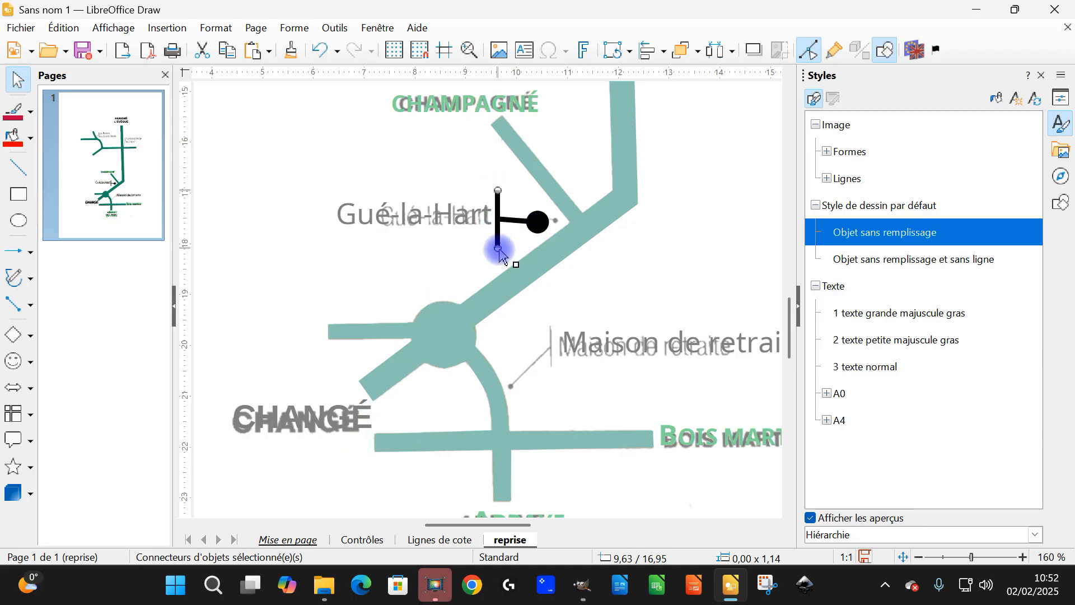
drag(499, 248, 498, 201)
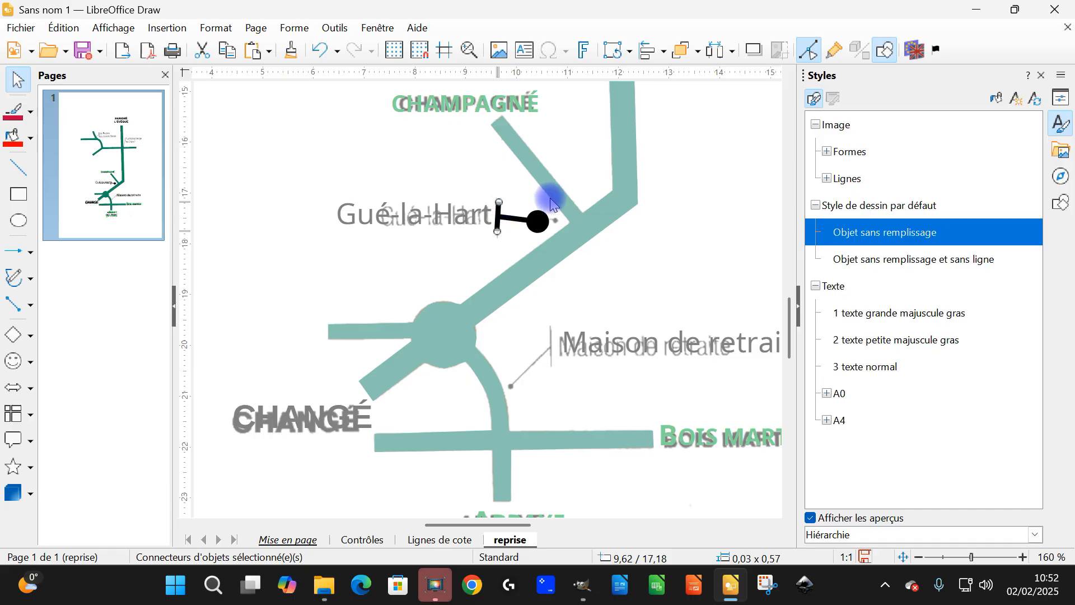
- Reduce the line thickness of the vertical line in the "Gué-la-Hart" pointer
scroll(529, 199, up, 8)
right_click(476, 269)
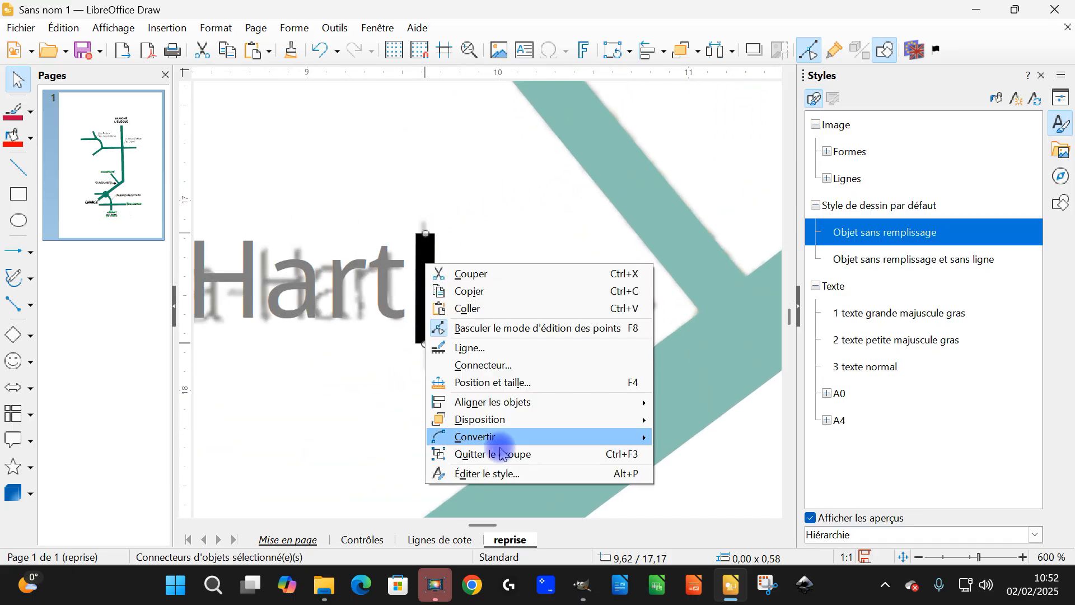
click(518, 348)
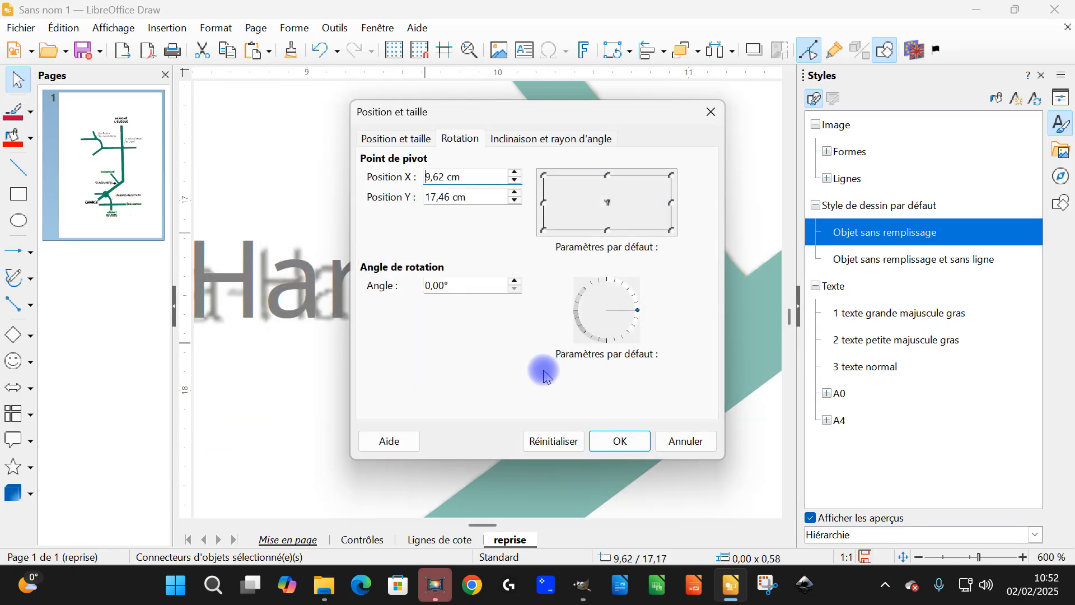
click(397, 139)
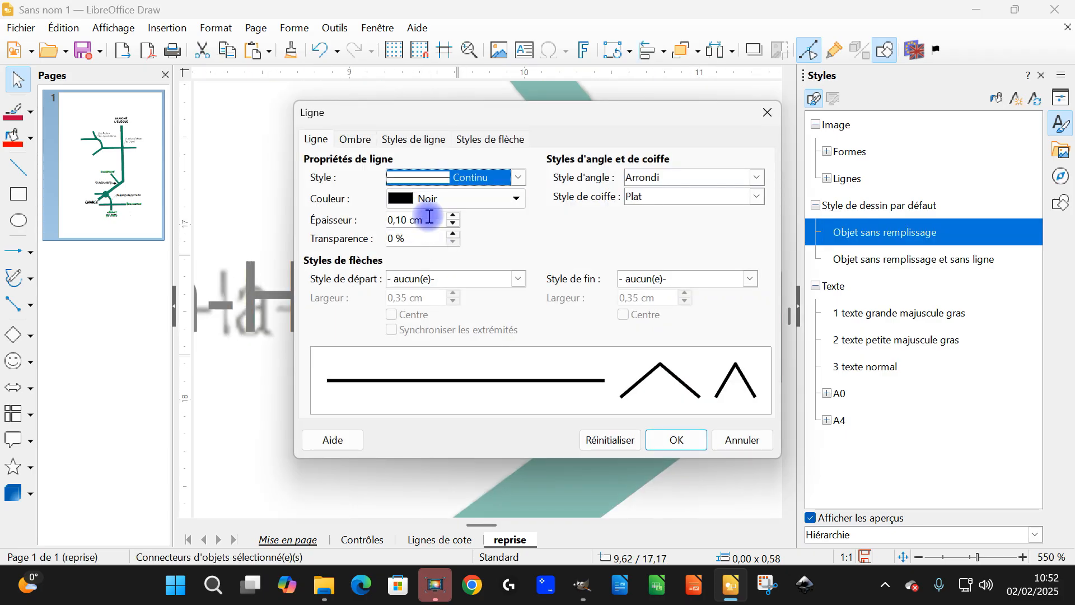
drag(429, 223, 248, 199)
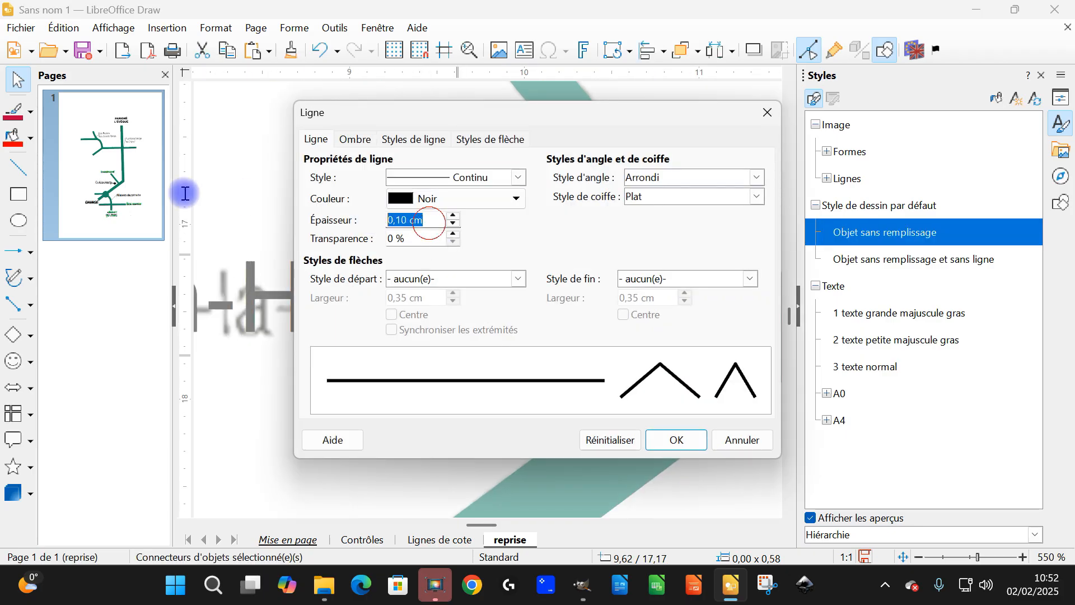
text(0,)
key(Tab)
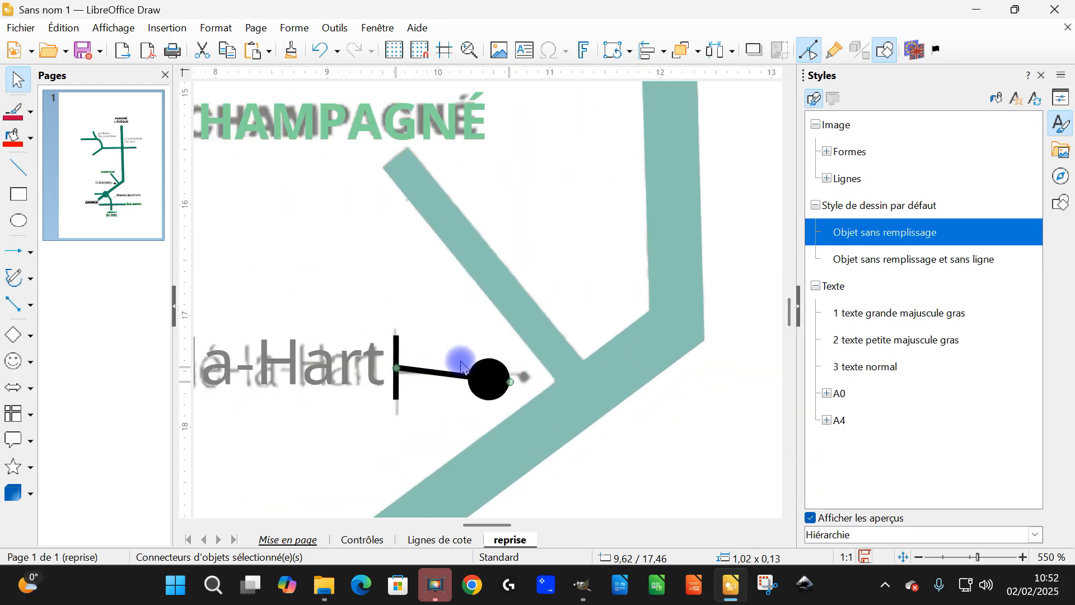
- Set the width of the connector's Cercle end style to 0,10 cm
scroll(493, 376, up, 2)
right_click(495, 378)
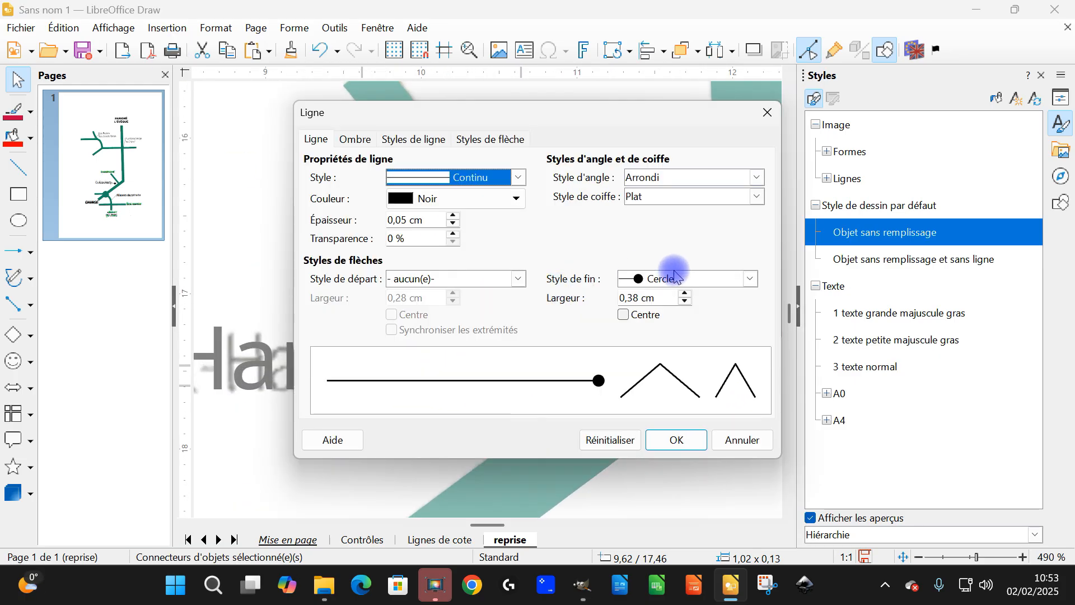
triple_click(662, 298)
text(0,10)
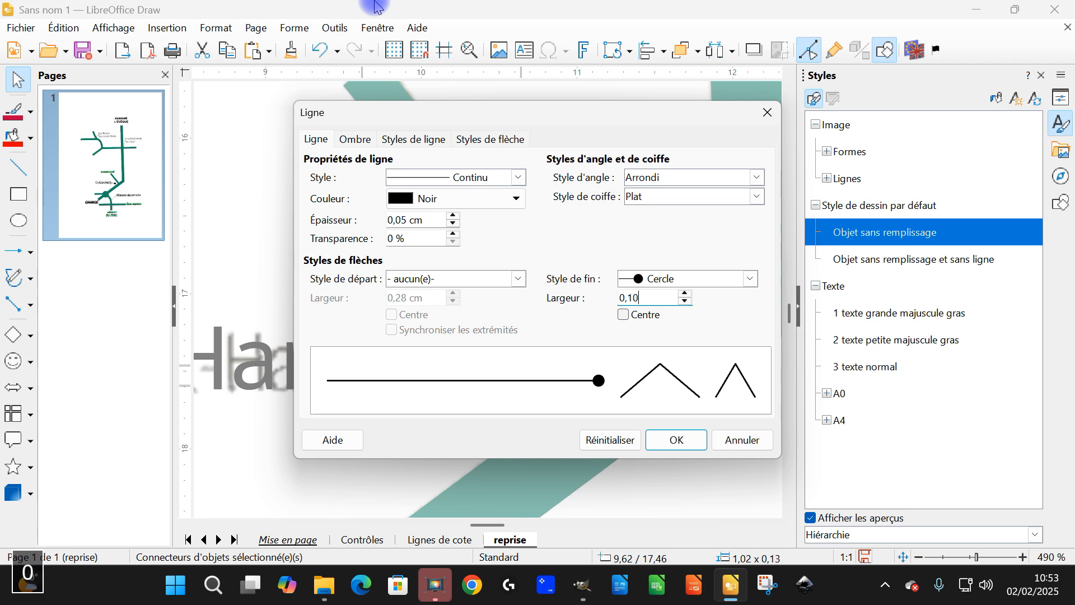
click(675, 440)
- Set the width of the connector's Cercle end style to 0,20 cm
scroll(545, 377, up, 1)
right_click(490, 358)
click(597, 221)
drag(633, 298, 627, 298)
text(20)
click(676, 440)
- Extend the connector's circle end toward the road until it spans about 1,24 × 0,09 cm, and leave the group
scroll(426, 385, down, 4)
scroll(476, 372, up, 3)
drag(480, 362, 514, 358)
scroll(616, 354, down, 8)
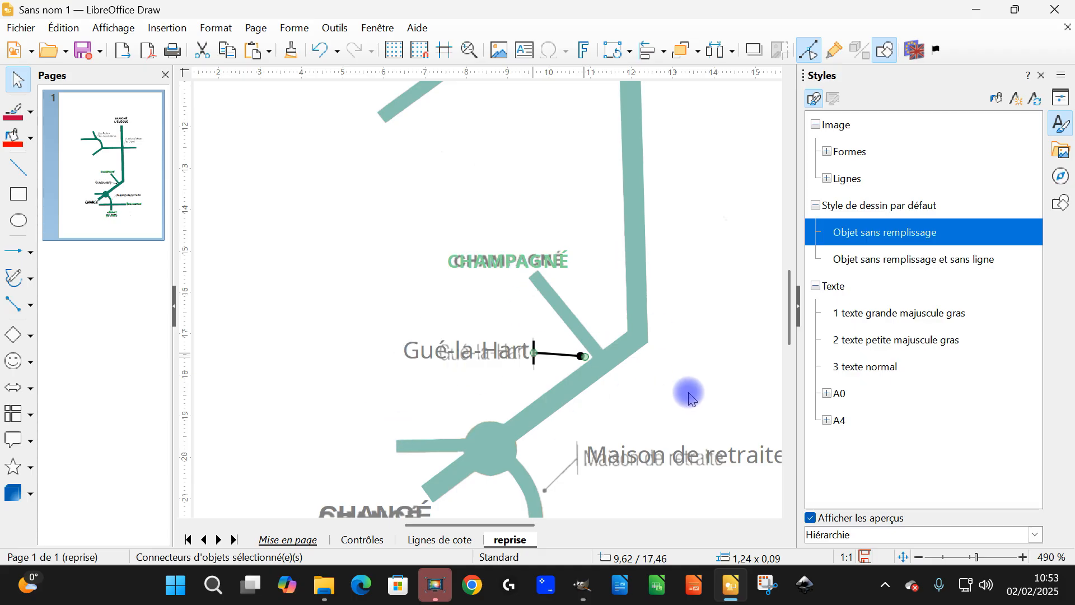
double_click(693, 388)
- Duplicate the grouped pointer and move the copy onto the "Maison de retraite" label
scroll(695, 379, down, 3)
drag(497, 528, 575, 529)
scroll(412, 324, up, 5)
key(ctrl+c)
key(ctrl+v)
drag(399, 343, 459, 487)
- Flip the copied pointer horizontally and move its circle tip over the dot of the original "Maison de retraite" pointer
right_click(470, 491)
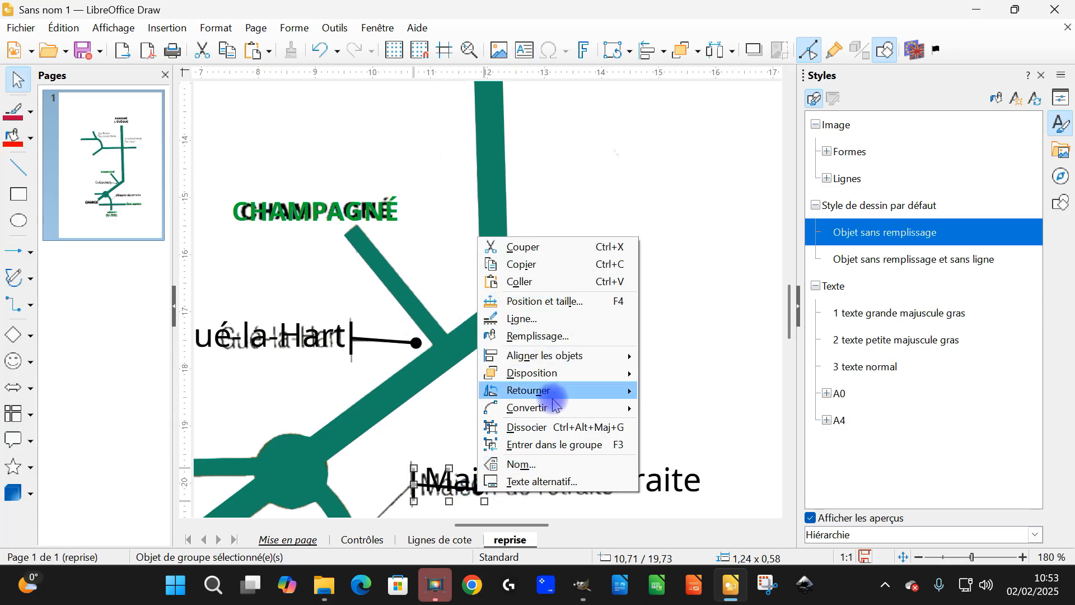
mouse_move(582, 391)
click(688, 405)
scroll(526, 450, down, 5)
scroll(482, 475, up, 8)
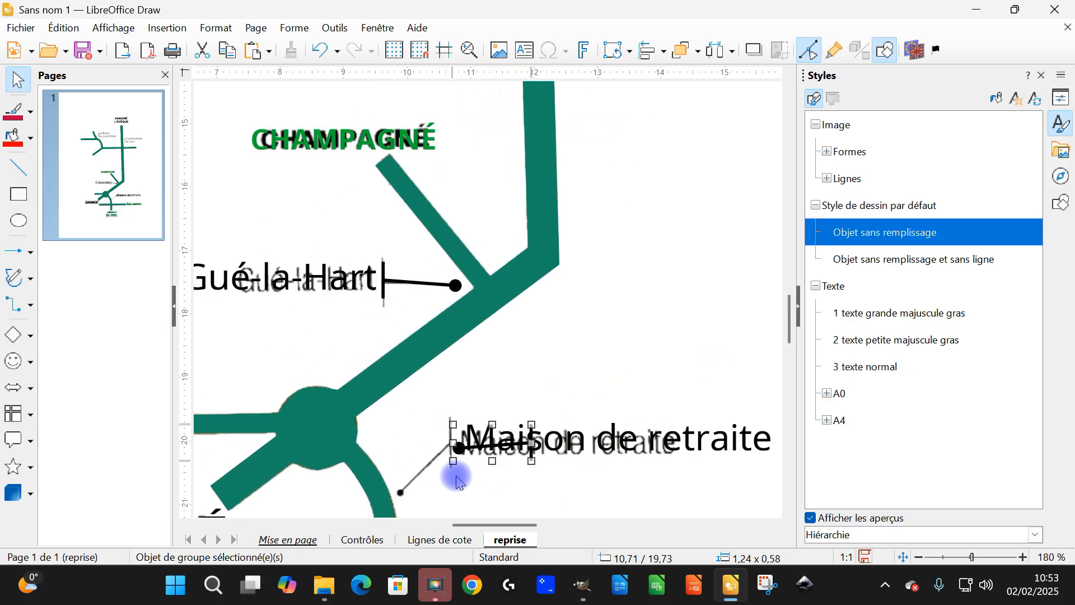
drag(536, 436, 462, 490)
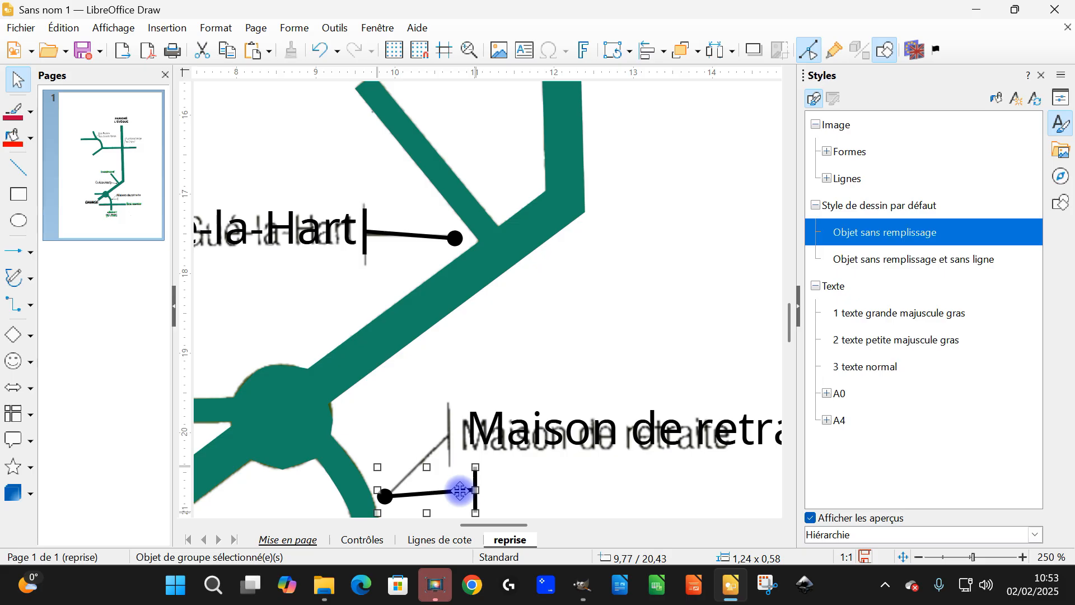
- Enter the copied pointer group, move its vertical line over the original line beside "Maison de retraite", and leave the group
right_click(460, 491)
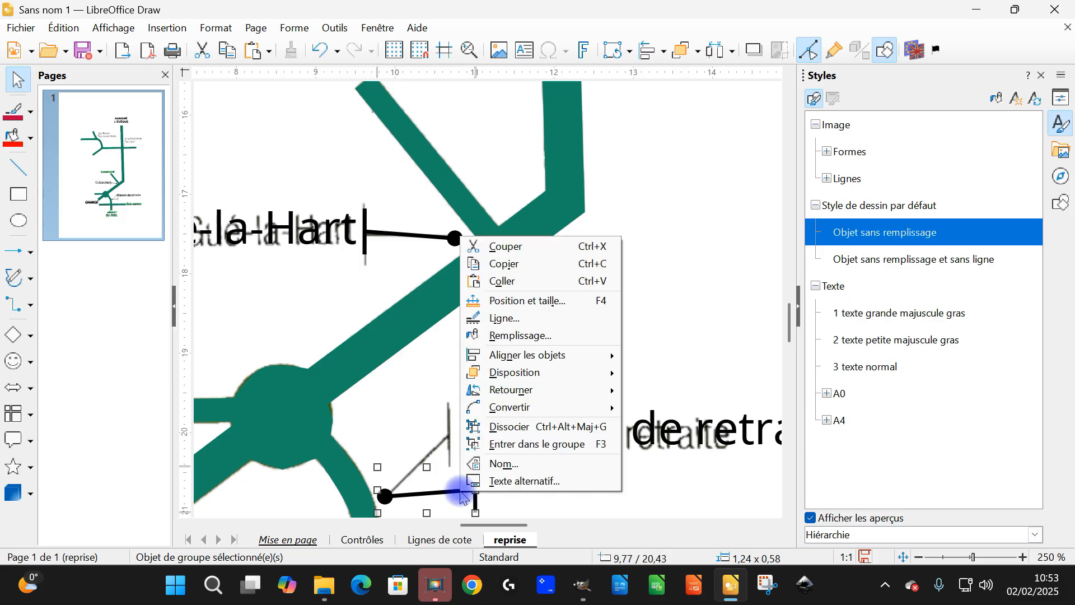
click(535, 450)
double_click(469, 475)
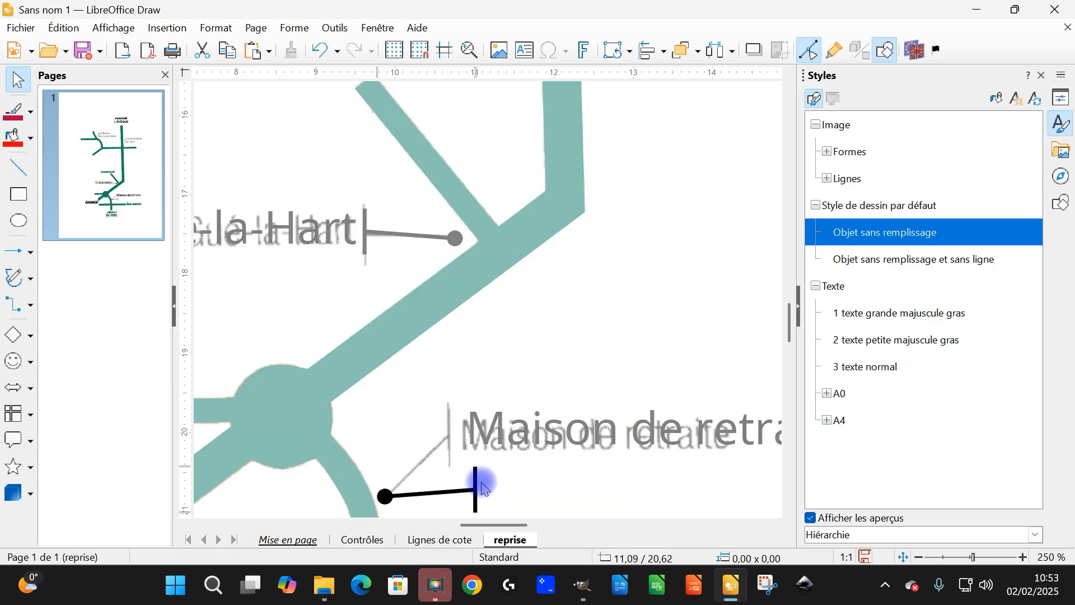
click(476, 474)
drag(475, 478, 448, 424)
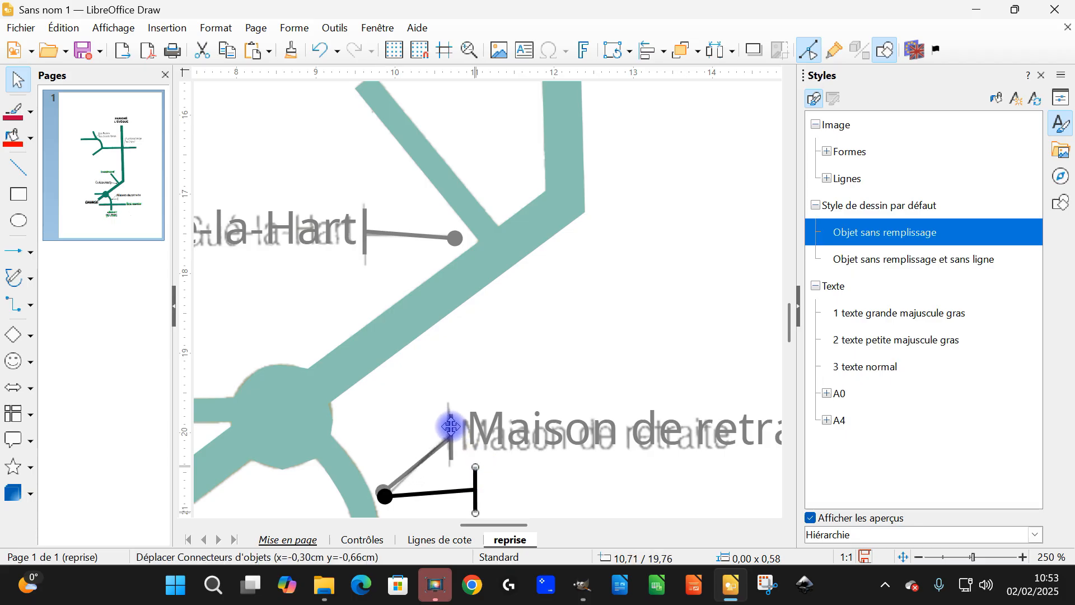
drag(447, 428, 448, 428)
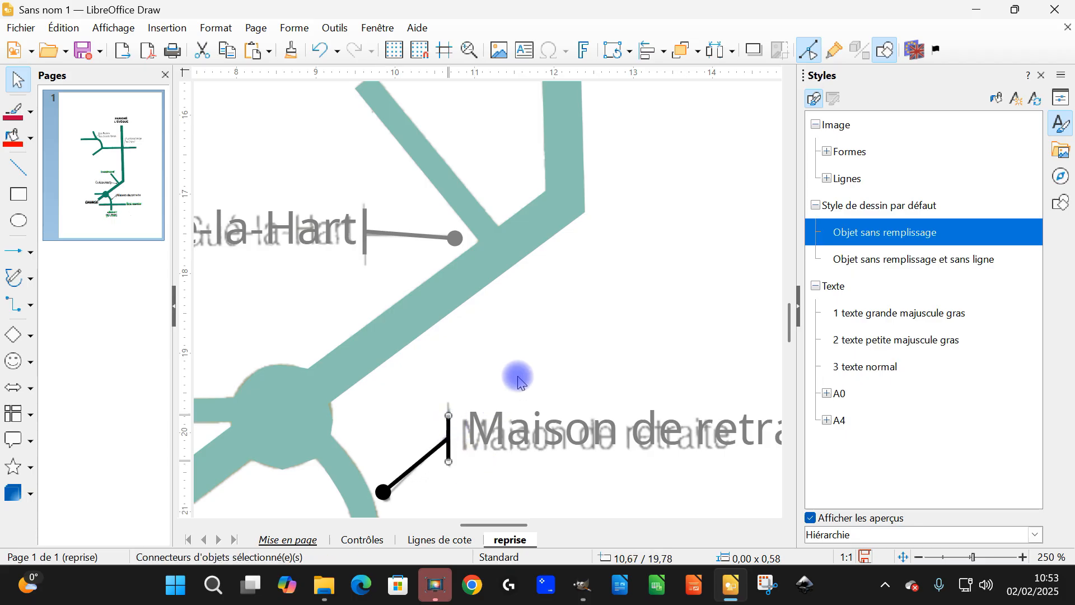
click(540, 340)
double_click(554, 360)
- Move the "Maison de retraite" text frame closer to its pointer, at about 10,80 / 19,64 cm
double_click(521, 424)
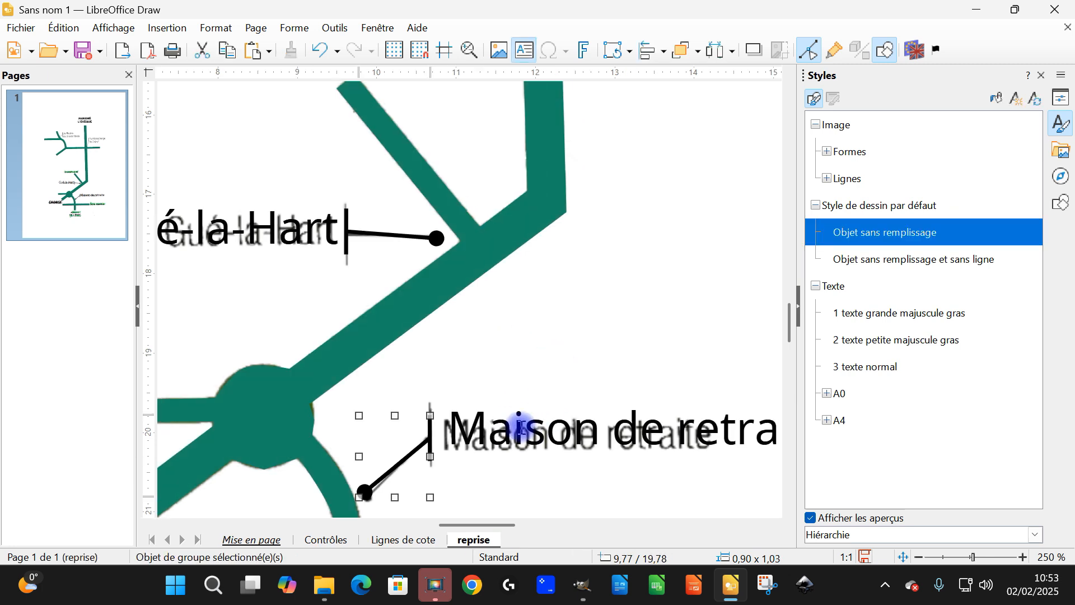
mouse_move(522, 396)
mouse_down()
mouse_move(500, 408)
mouse_move(516, 403)
mouse_up()
scroll(603, 300, up, 5)
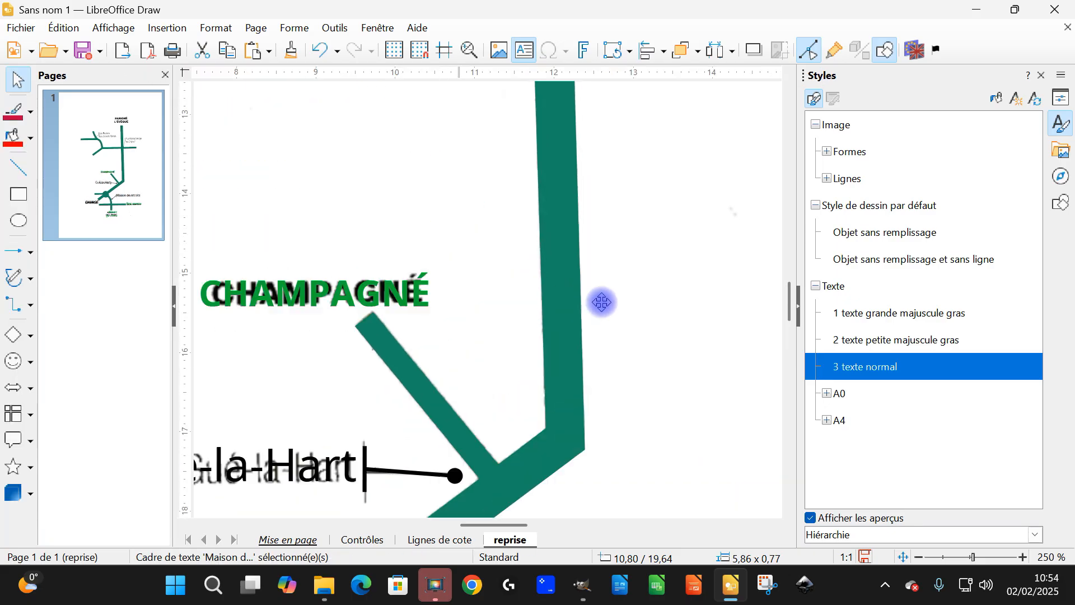
scroll(580, 284, down, 5)
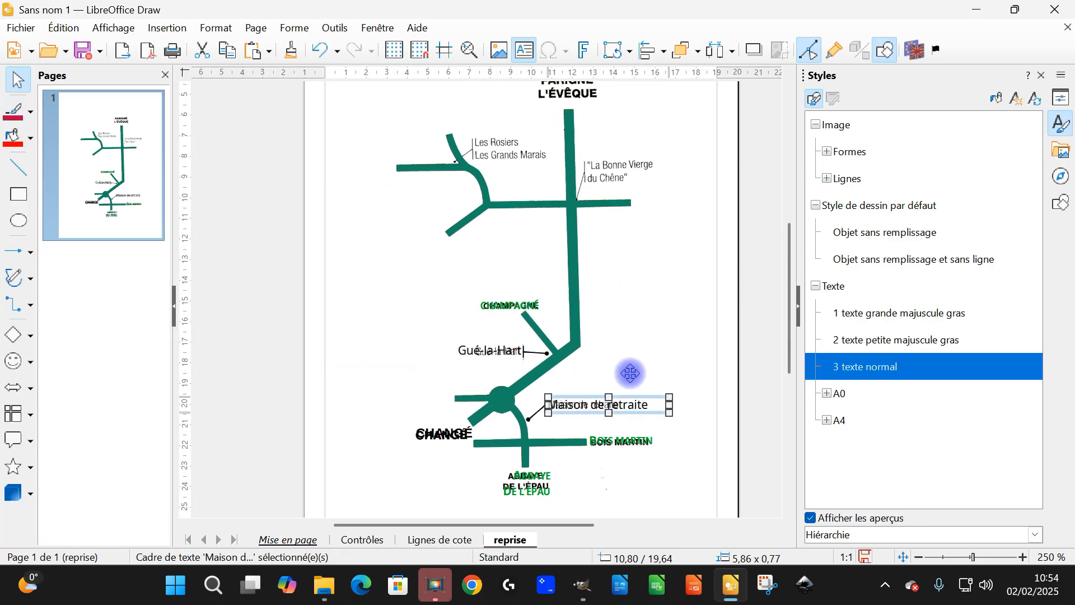
click(662, 334)
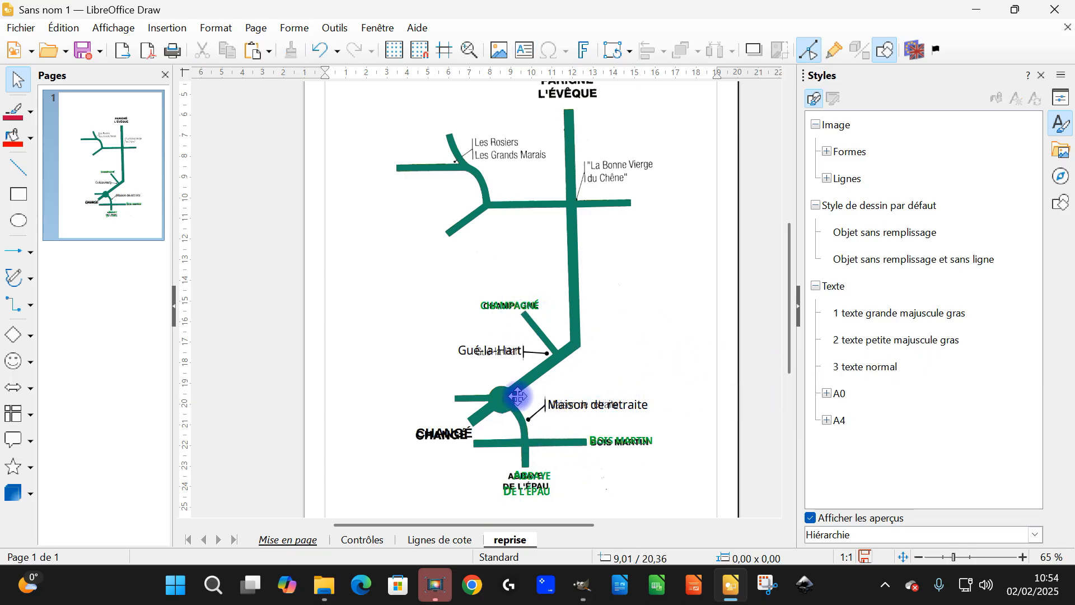
- Change the font colour of the style "2 texte petite majuscule gras" to black
right_click(913, 340)
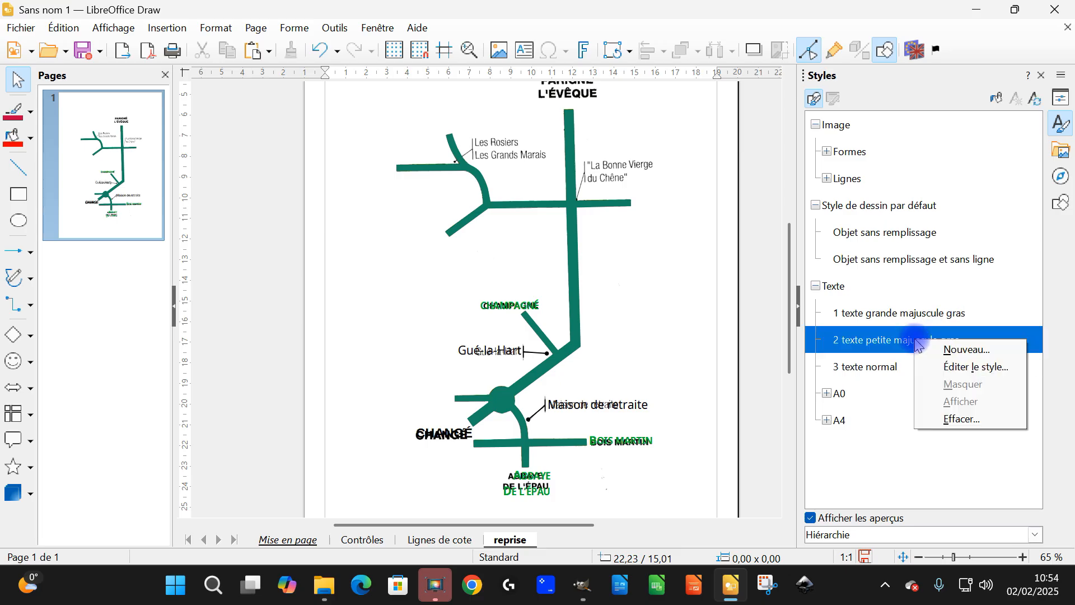
click(956, 367)
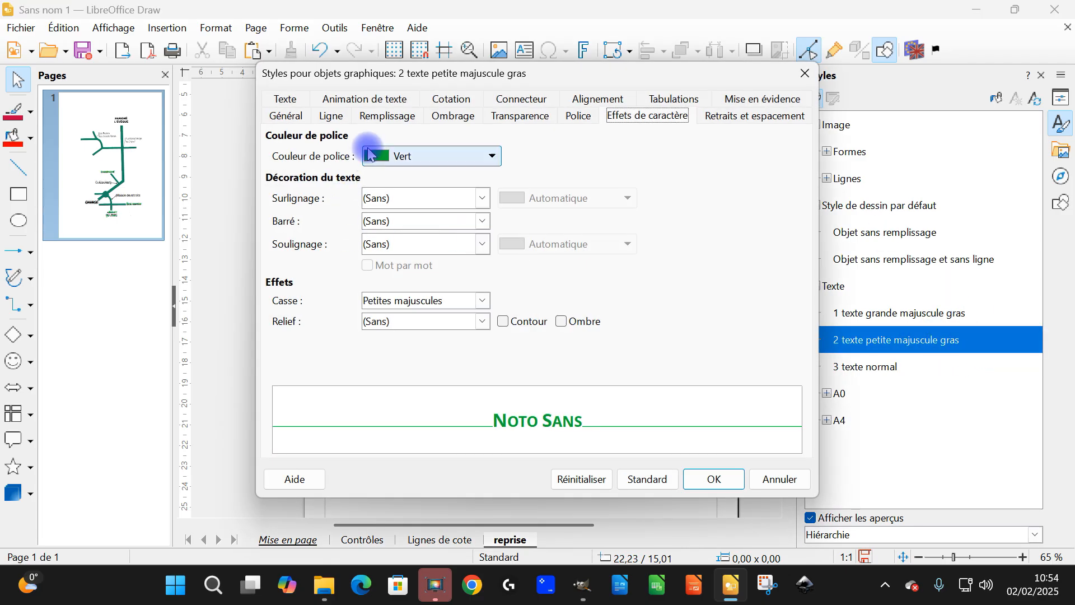
click(387, 155)
click(371, 229)
click(713, 479)
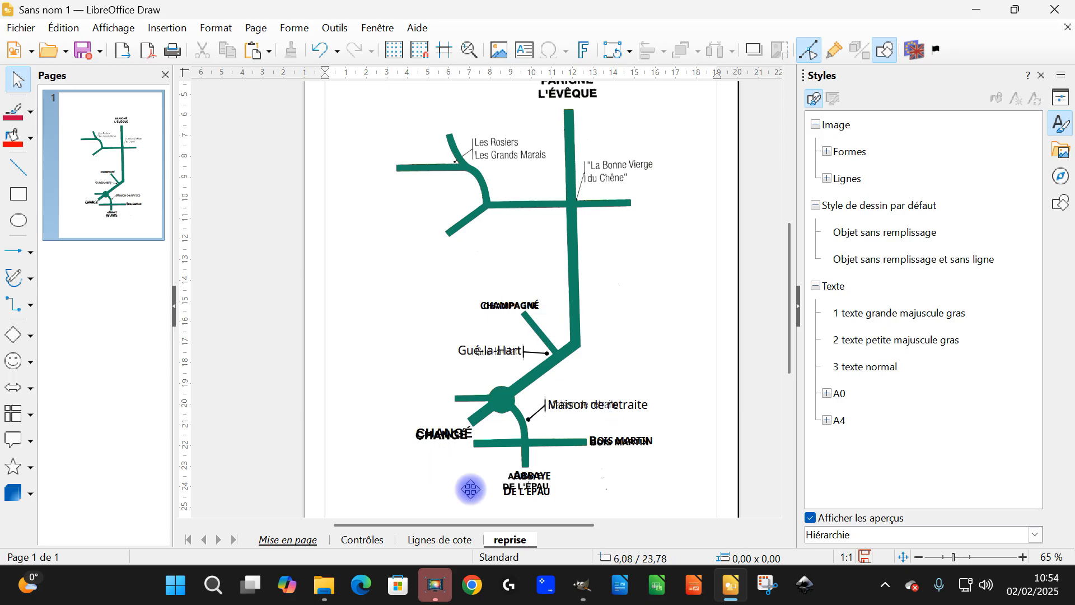
- Examine the whole map, checking the redrawn labels and the original place names still to redo
scroll(692, 296, up, 2)
scroll(588, 220, up, 5)
scroll(569, 245, down, 5)
scroll(598, 243, down, 2)
scroll(619, 377, up, 3)
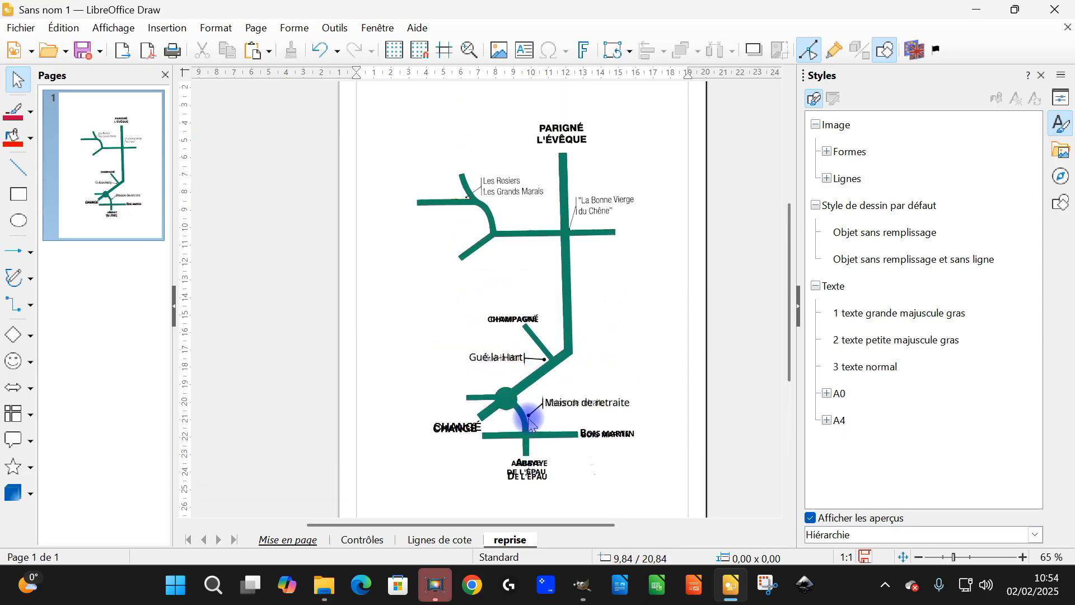
scroll(529, 428, up, 2)
scroll(559, 346, down, 2)
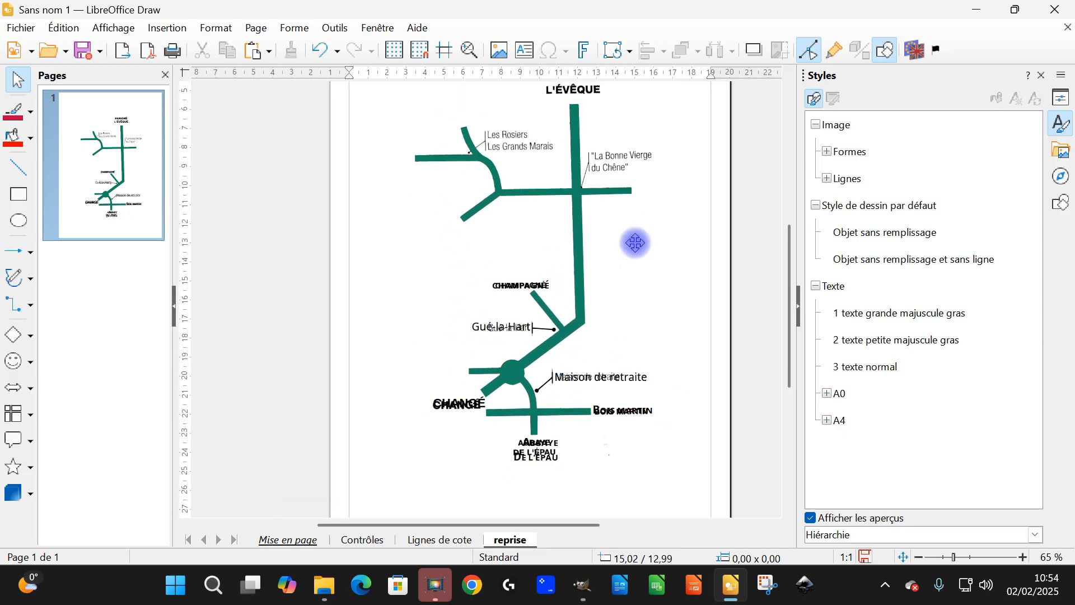
scroll(524, 263, up, 3)
scroll(526, 261, up, 2)
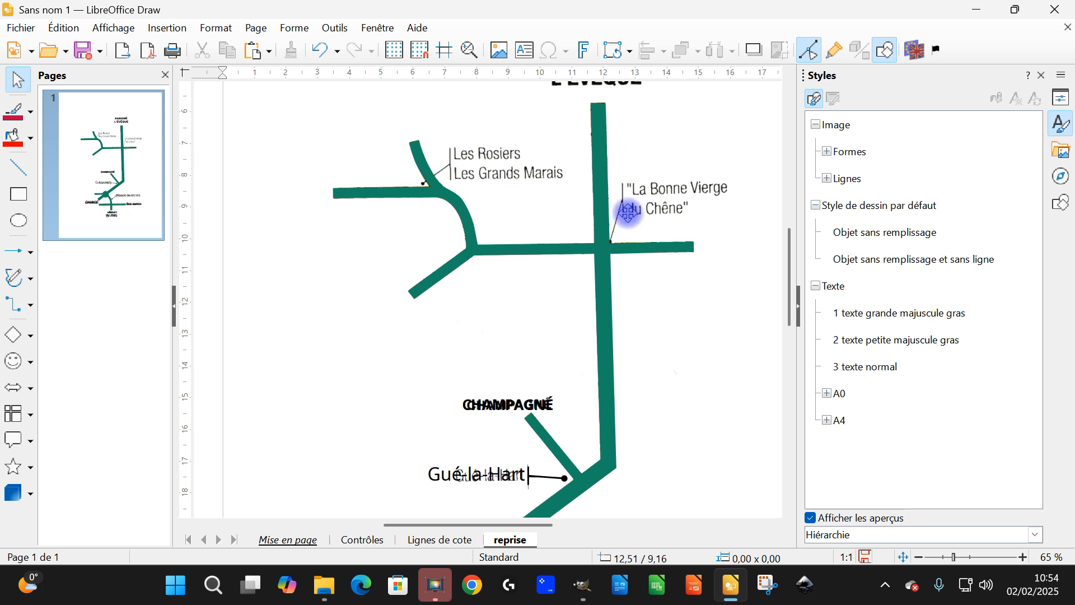
- Duplicate the "Maison de retraite" text frame and place the copy just above the original "Les Rosiers" label
scroll(680, 312, down, 3)
click(664, 451)
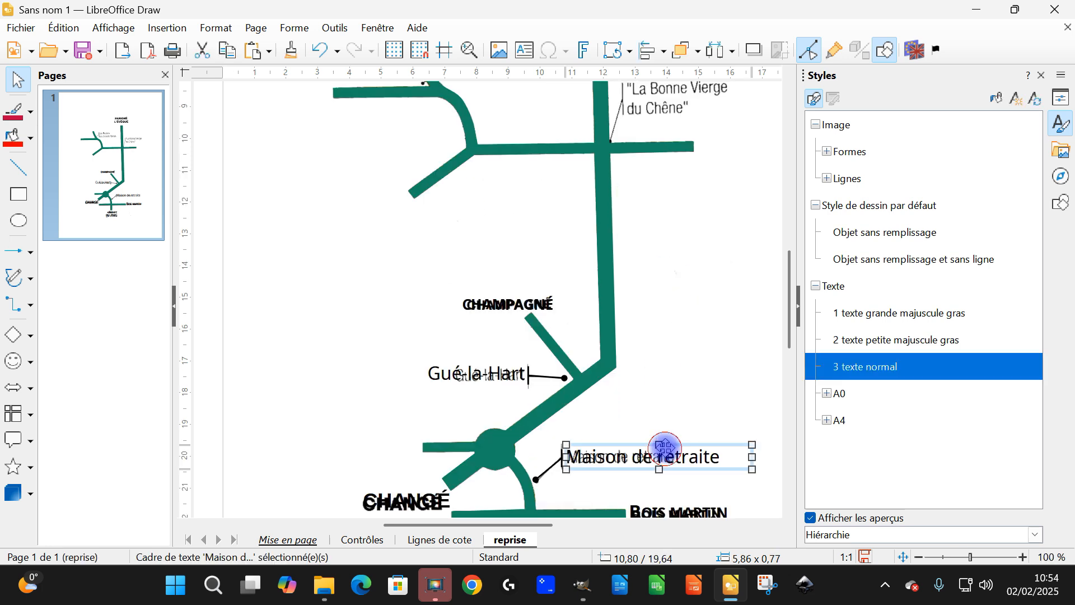
key(ctrl+v)
drag(701, 442, 717, 102)
scroll(741, 233, up, 7)
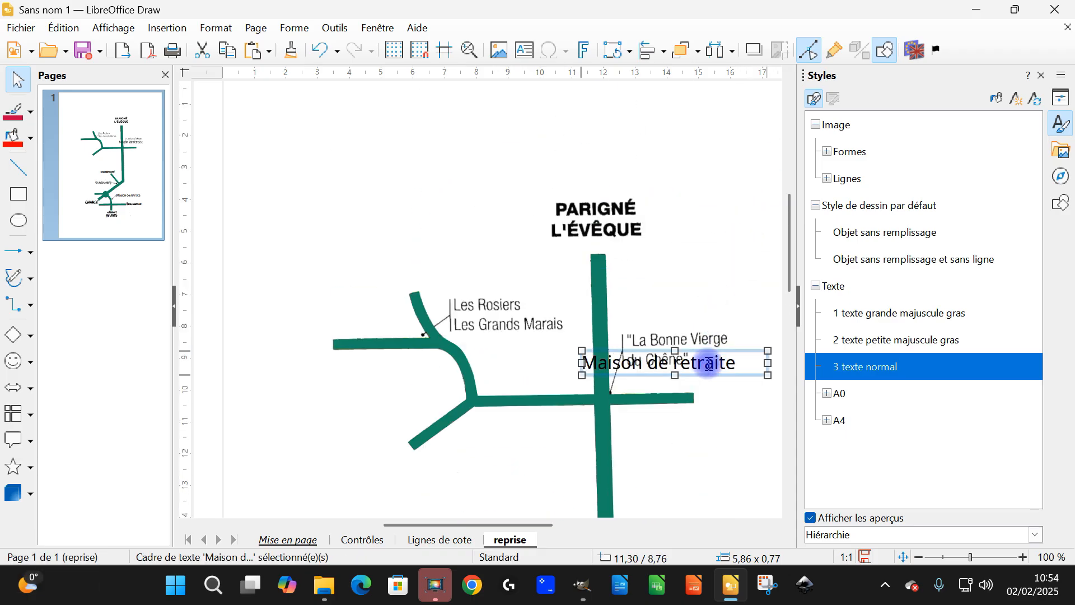
drag(707, 354, 581, 246)
- Replace the copied label's text with "Les Rosiers" and "Les Grands Marais" on two lines
double_click(581, 246)
text(Les Rosiers)
key(Return)
text(Les Gran)
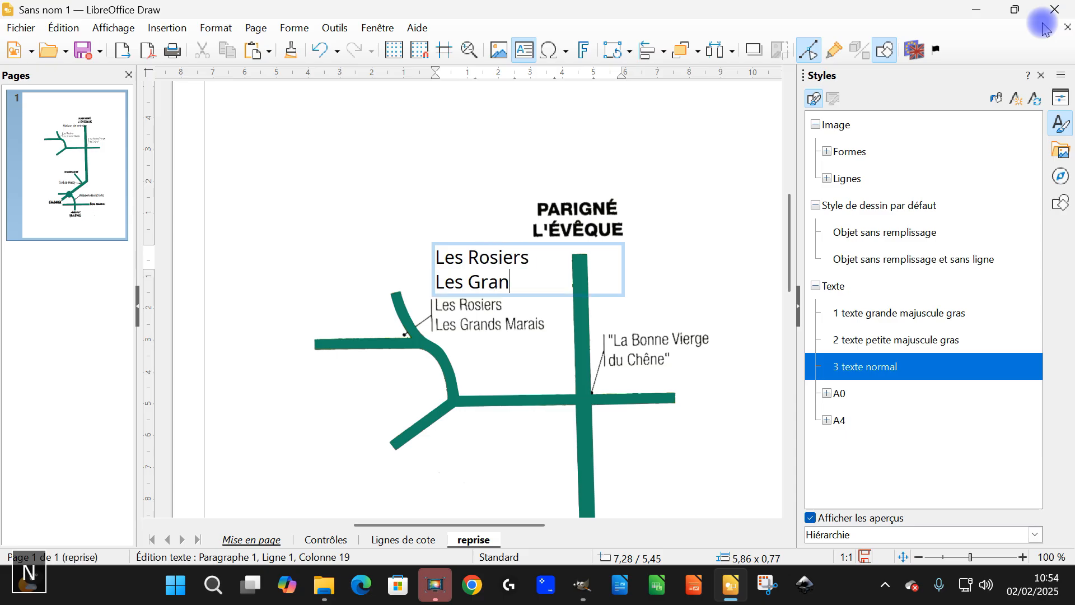
text(ds)
key(BackSpace)
text(ds )
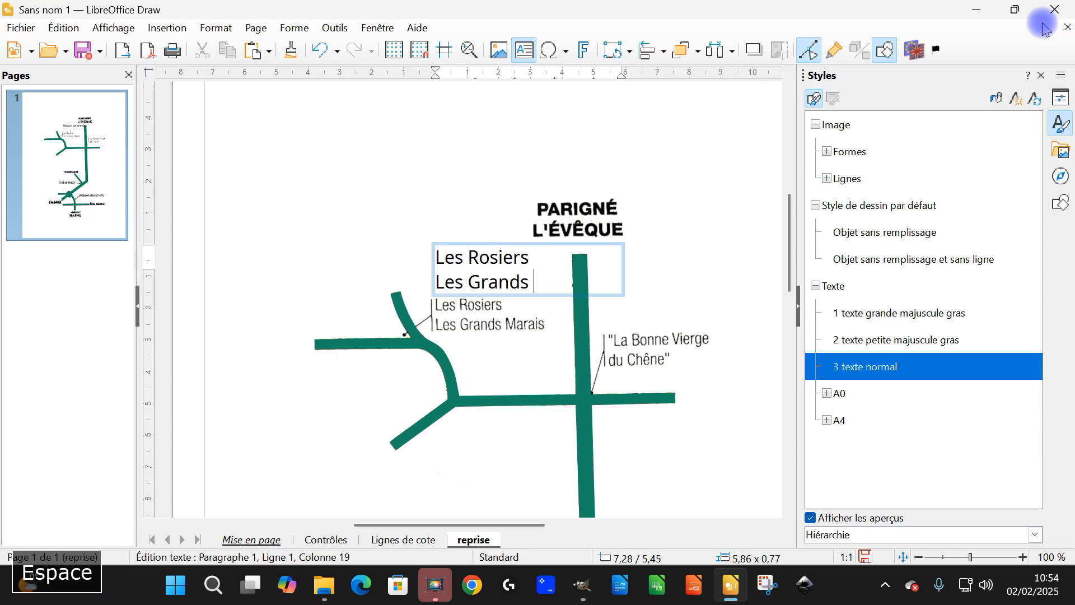
text(Marais)
- Move the two-line label down over the original "Les Rosiers / Les Grands Marais" text, at about 7,28 / 6,70 cm
mouse_move(523, 245)
mouse_down()
mouse_move(539, 255)
mouse_move(524, 283)
mouse_up()
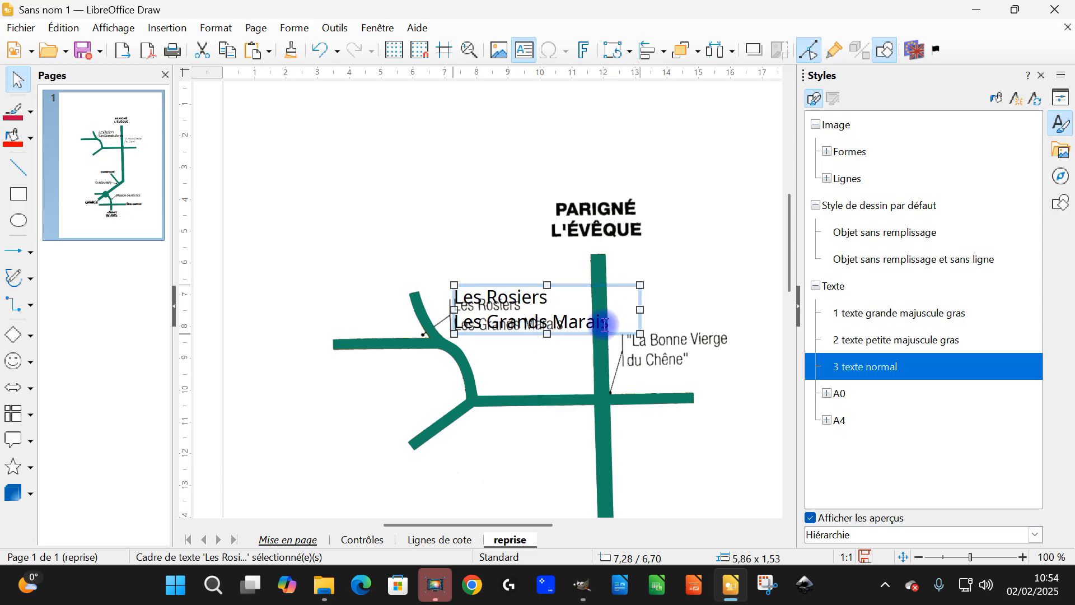
ctrl+scroll(674, 319, down, 3)
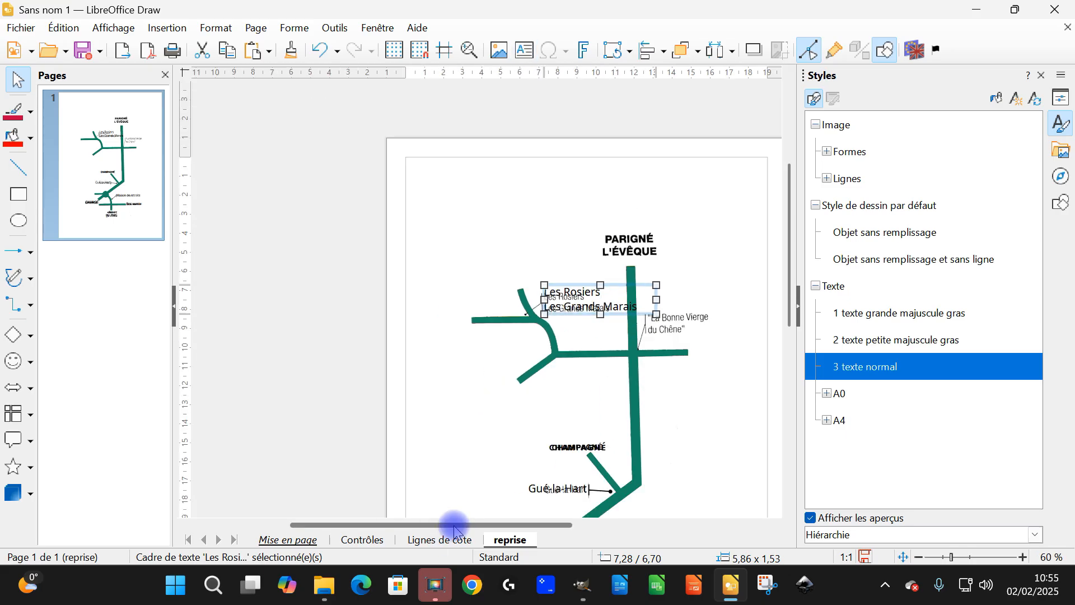
drag(453, 525, 563, 529)
scroll(510, 320, down, 3)
scroll(400, 336, down, 2)
scroll(414, 302, up, 2)
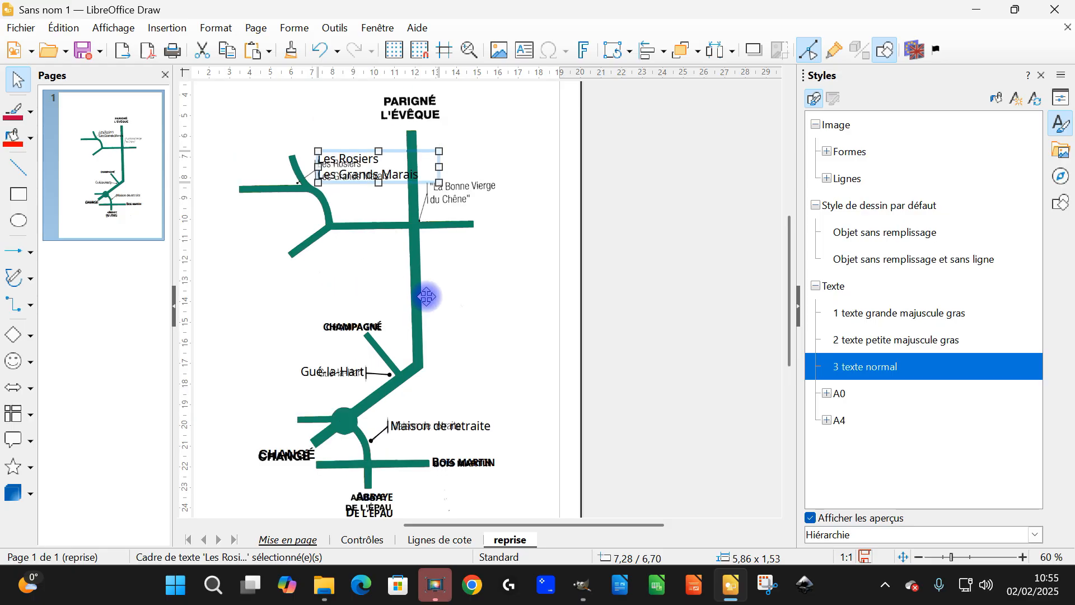
- Edit the "3 texte normal" style and set its font size to 13 pt
right_click(854, 368)
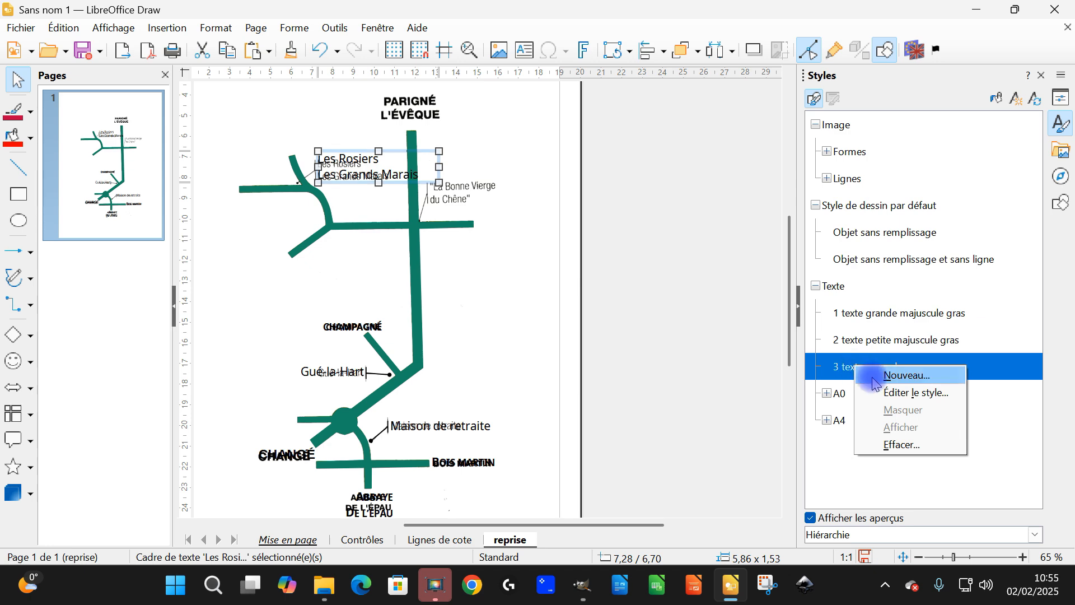
click(921, 395)
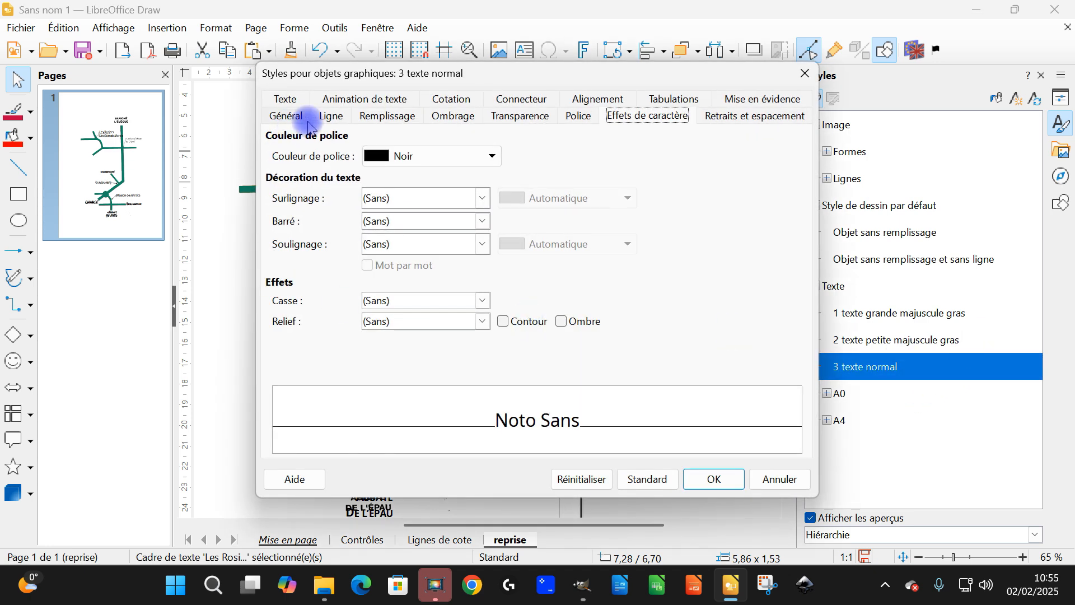
click(573, 115)
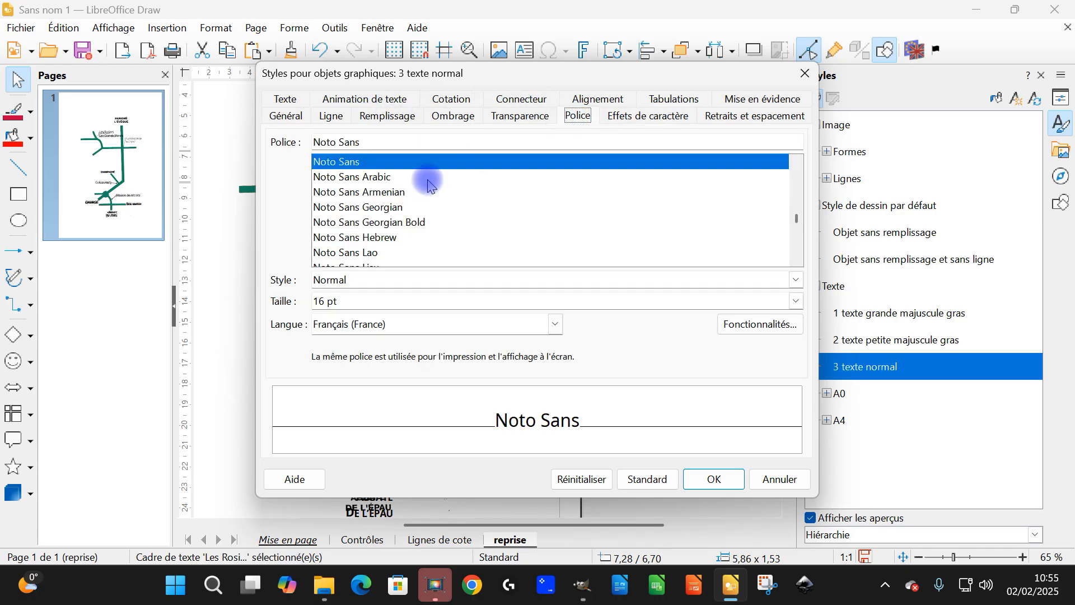
click(796, 300)
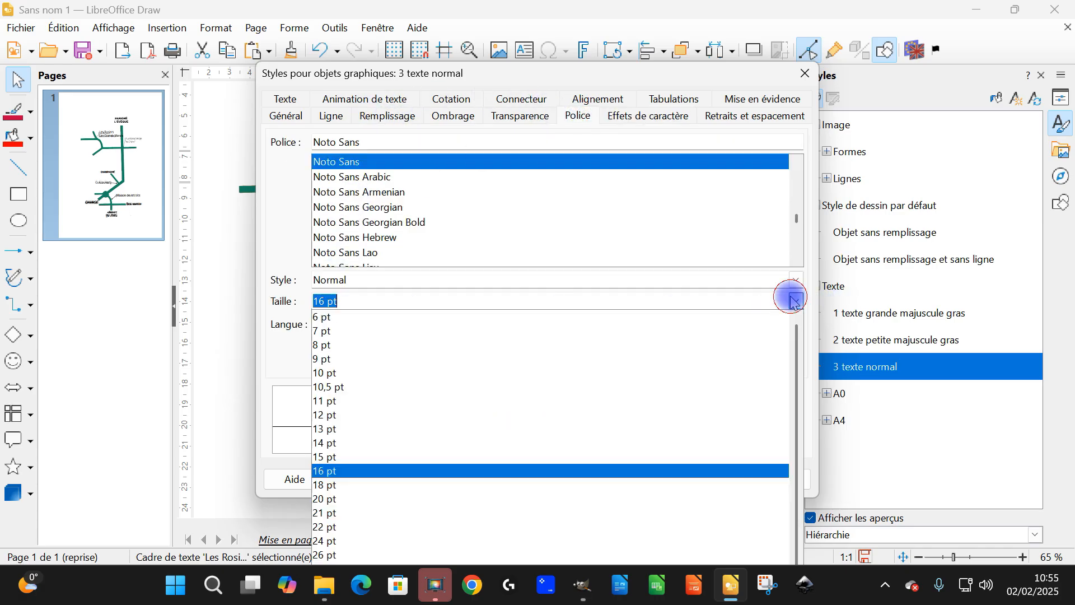
click(405, 428)
click(706, 478)
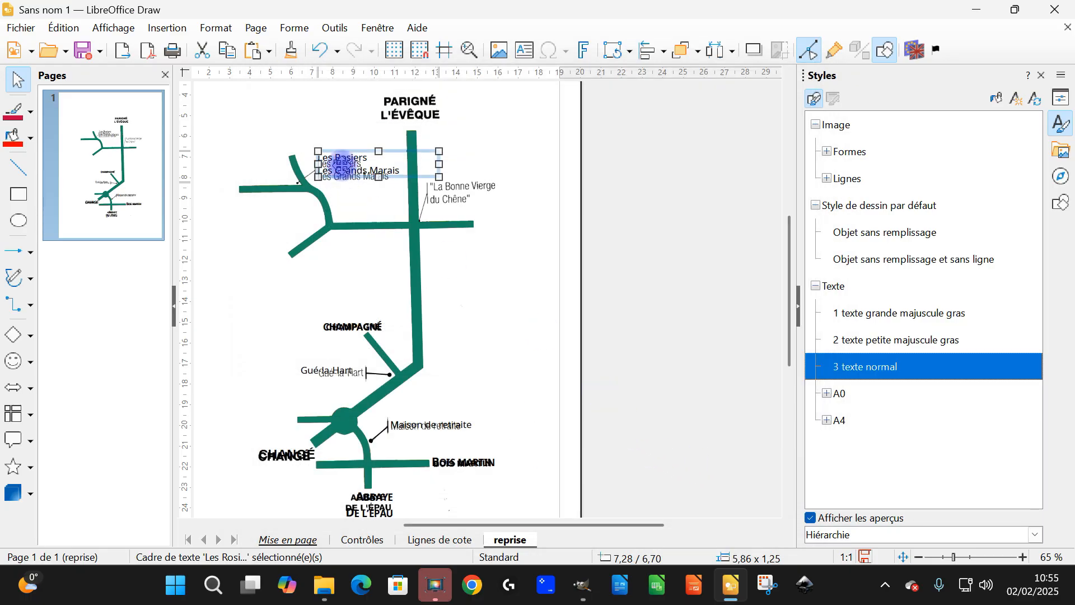
- Move the "Les Rosiers / Les Grands Marais" label down onto the original text, at about 7,28 / 6,98 cm
scroll(392, 482, down, 3)
scroll(365, 396, up, 1)
scroll(408, 355, up, 4)
scroll(303, 193, up, 2)
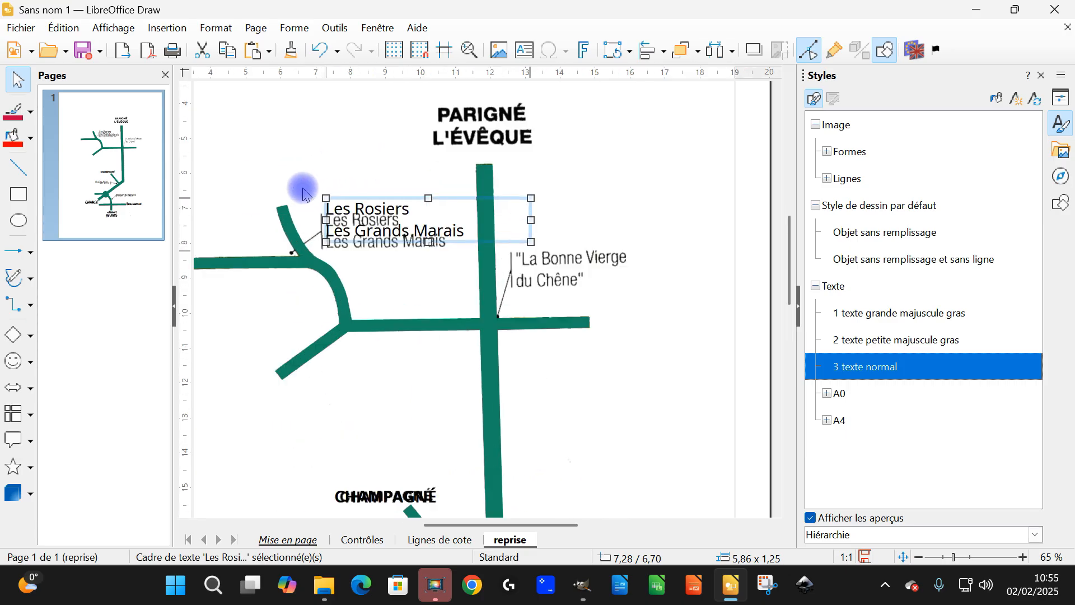
scroll(303, 193, up, 2)
drag(379, 209, 385, 224)
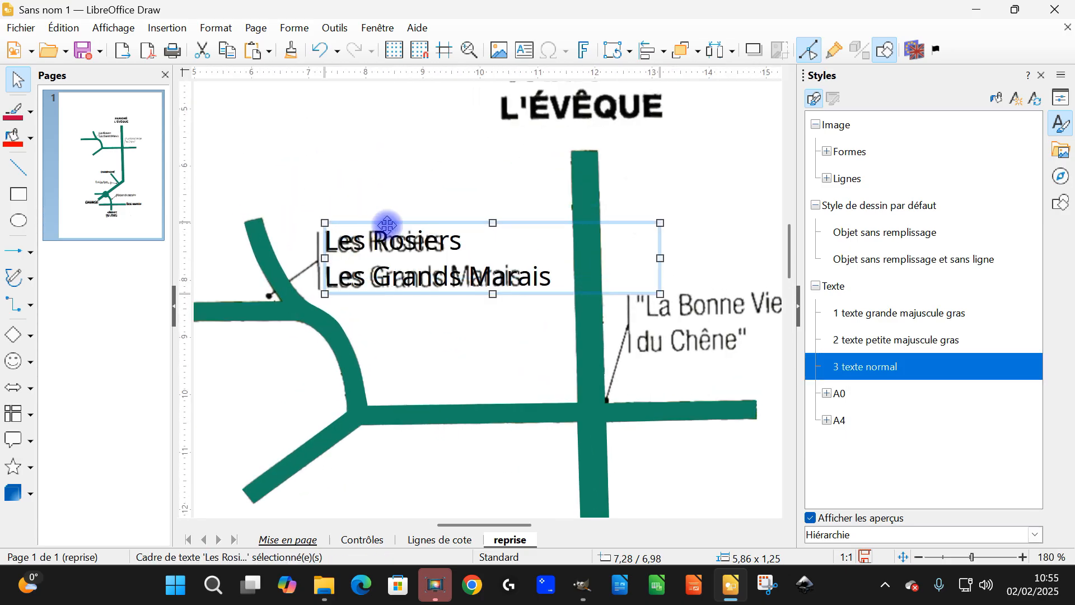
- Narrow the "Les Rosiers / Les Grands Marais" text frame to about 4,12 cm wide so it fits its text, and deselect it
scroll(477, 263, down, 3)
scroll(499, 270, up, 5)
scroll(518, 270, up, 2)
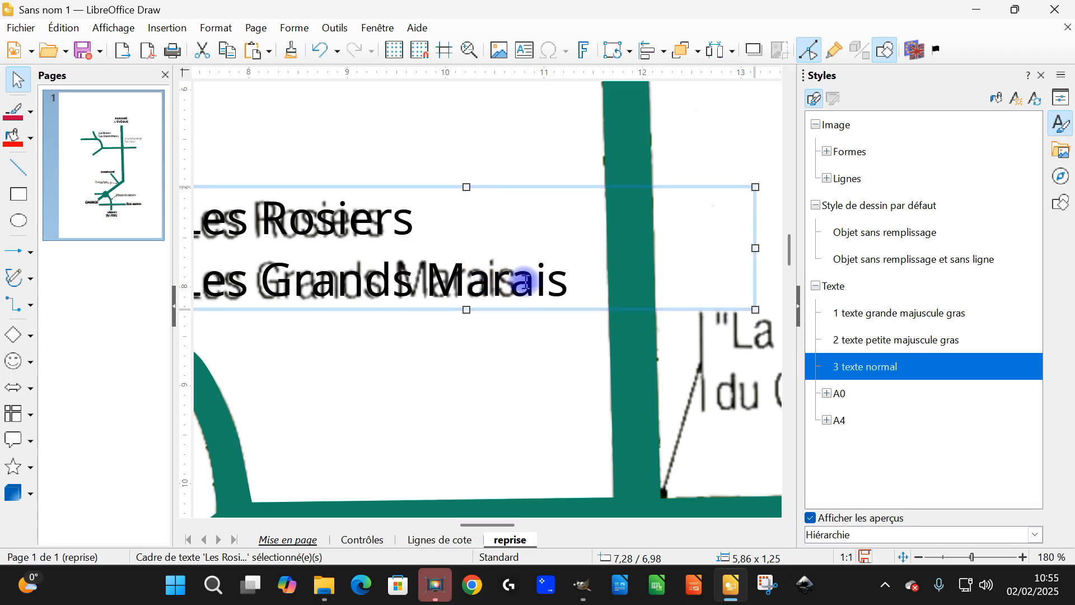
scroll(574, 298, down, 4)
scroll(586, 288, up, 2)
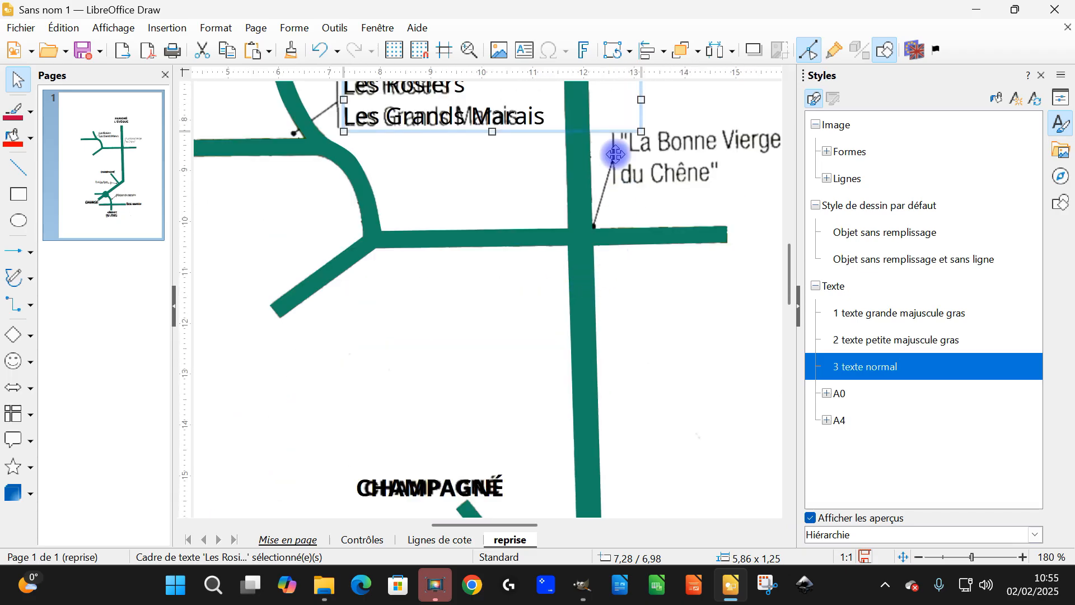
drag(640, 99, 552, 99)
scroll(590, 152, down, 1)
scroll(589, 152, down, 2)
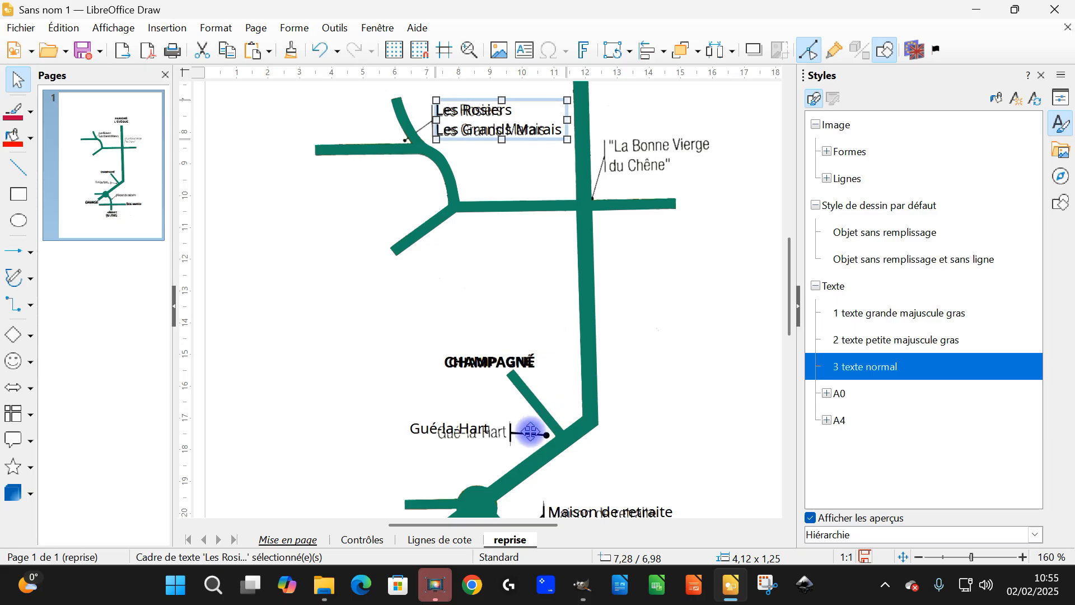
scroll(531, 432, down, 3)
key(Escape)
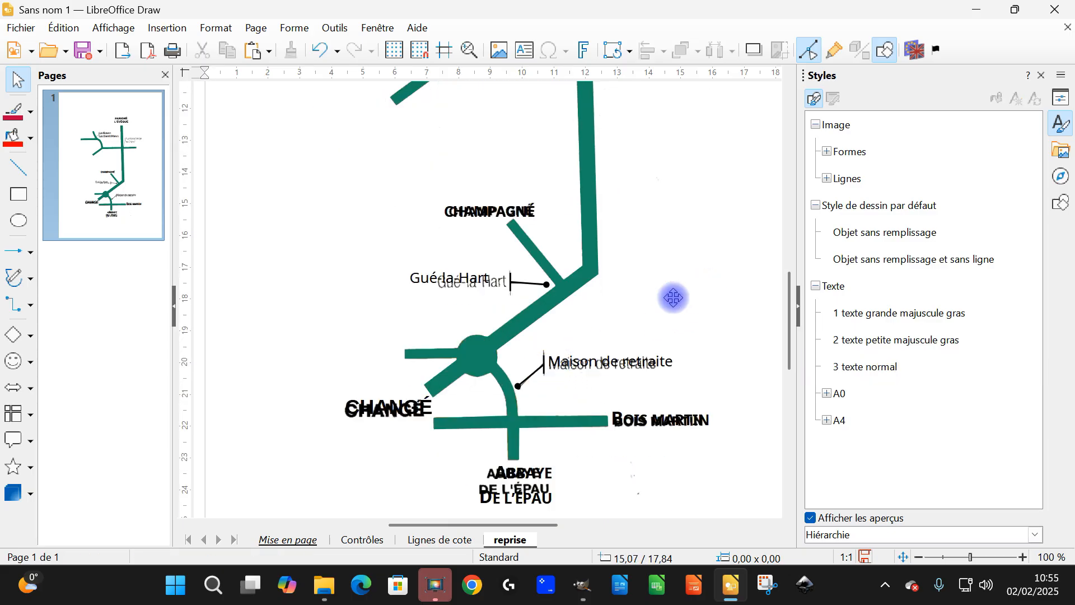
- Duplicate the "Maison de retraite" pointer group and place the copy beside the "Les Rosiers" label, at about 6,22 / 7,29 cm
scroll(665, 306, down, 4)
scroll(673, 300, up, 5)
click(439, 405)
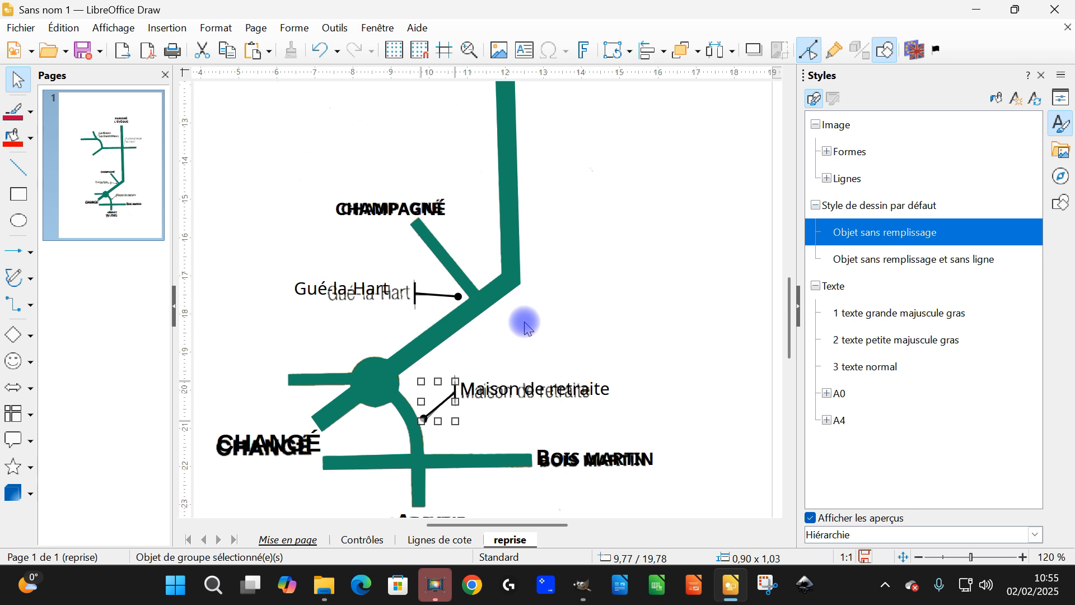
key(ctrl+c)
key(ctrl+v)
drag(442, 400, 304, 94)
drag(436, 409, 278, 112)
scroll(431, 206, up, 10)
drag(418, 286, 311, 296)
scroll(344, 293, up, 5)
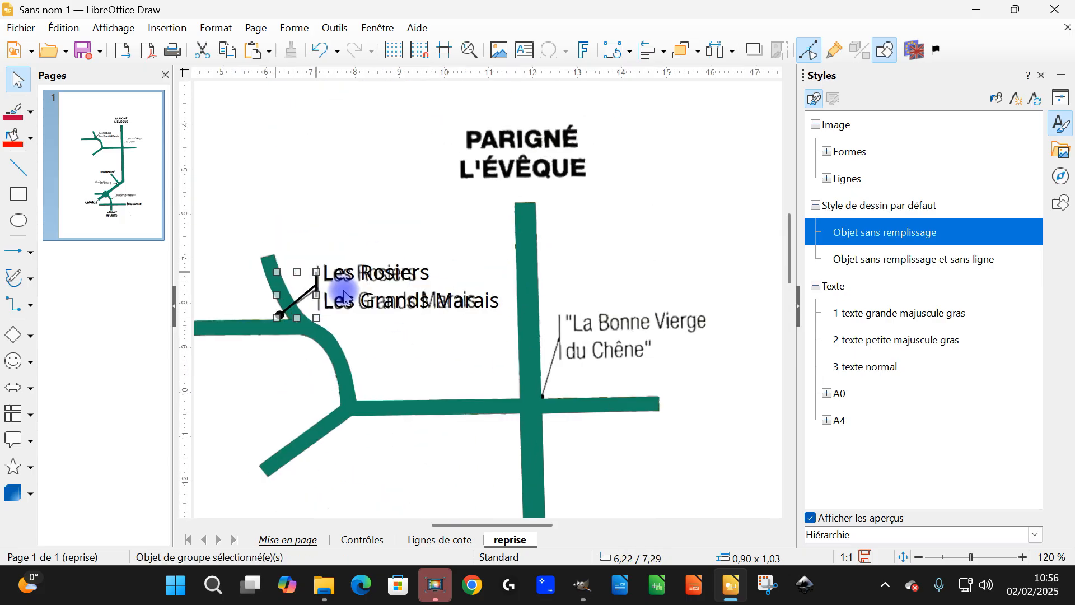
- Inside the copied pointer group, shift the vertical bar against the "Les Rosiers" label and lengthen it to about 1,02 cm, spanning both lines
right_click(308, 287)
click(257, 332)
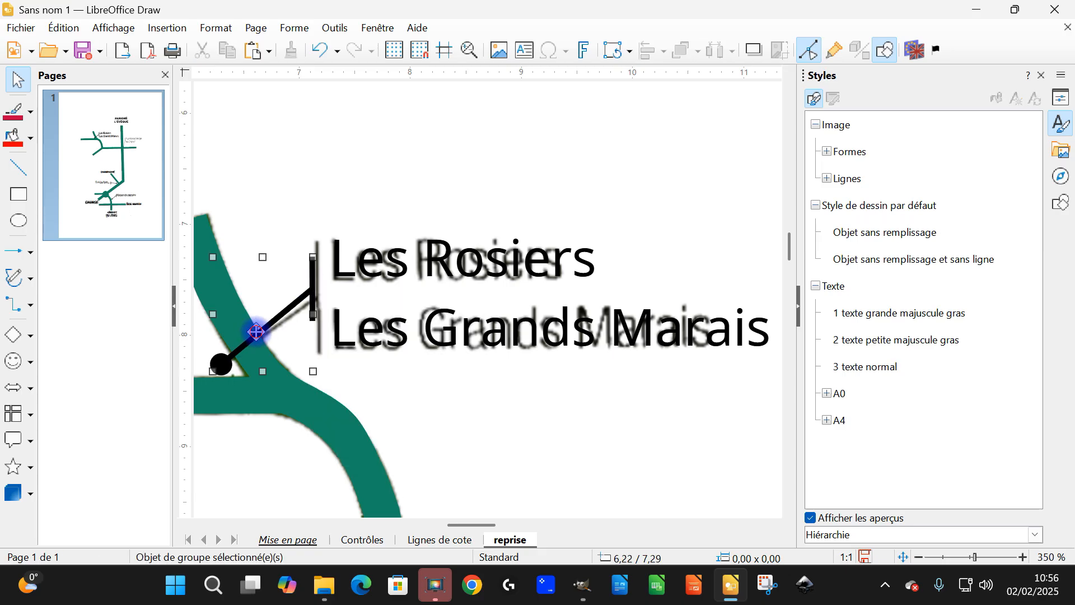
double_click(302, 295)
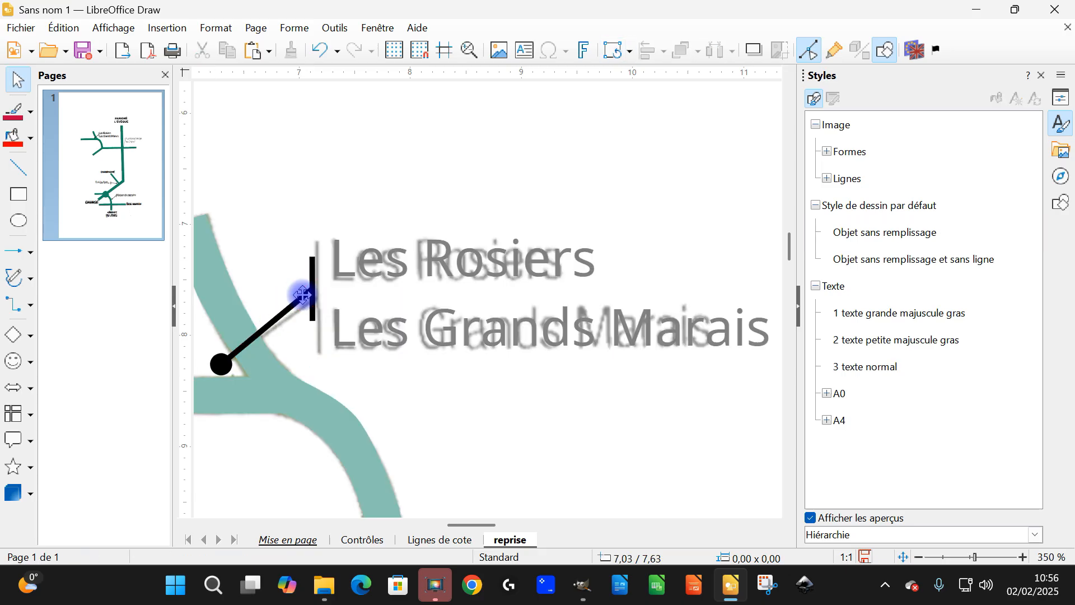
click(314, 304)
drag(308, 280, 318, 261)
drag(323, 304, 323, 352)
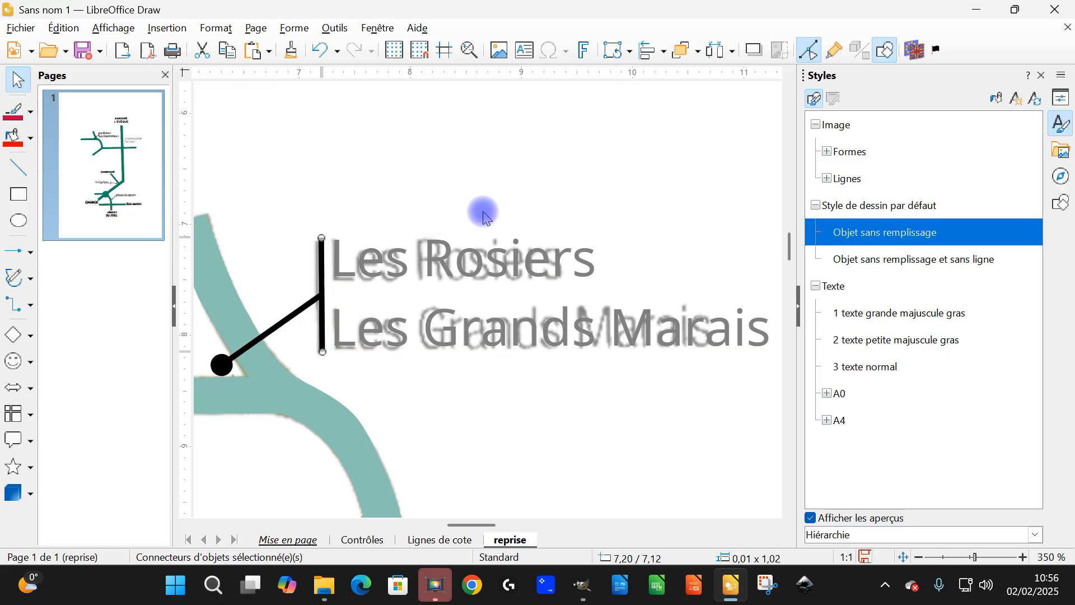
click(489, 194)
scroll(448, 287, down, 3)
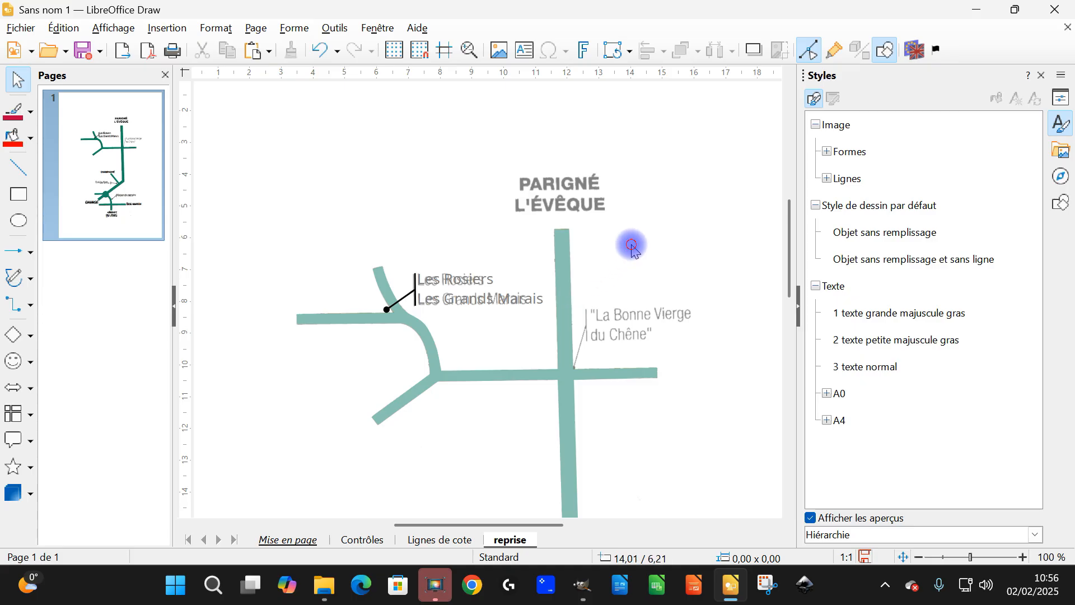
double_click(632, 244)
- Duplicate the "Les Rosiers" pointer group, delete the extra copy, and place the duplicate's bar against the original "La Bonne Vierge du Chêne" label
scroll(581, 268, up, 5)
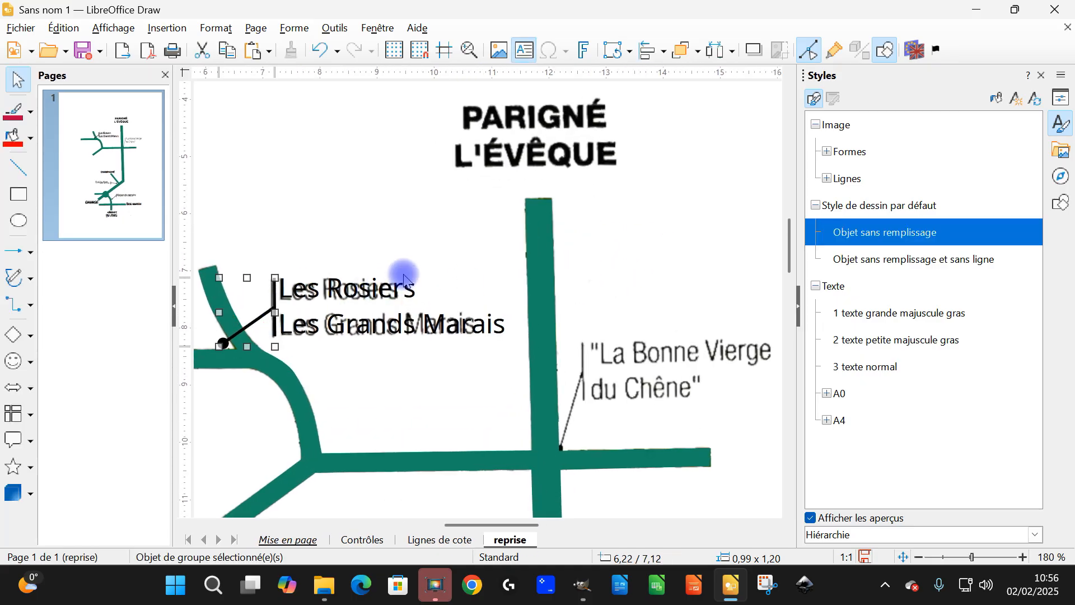
key(ctrl+v)
drag(266, 307, 334, 303)
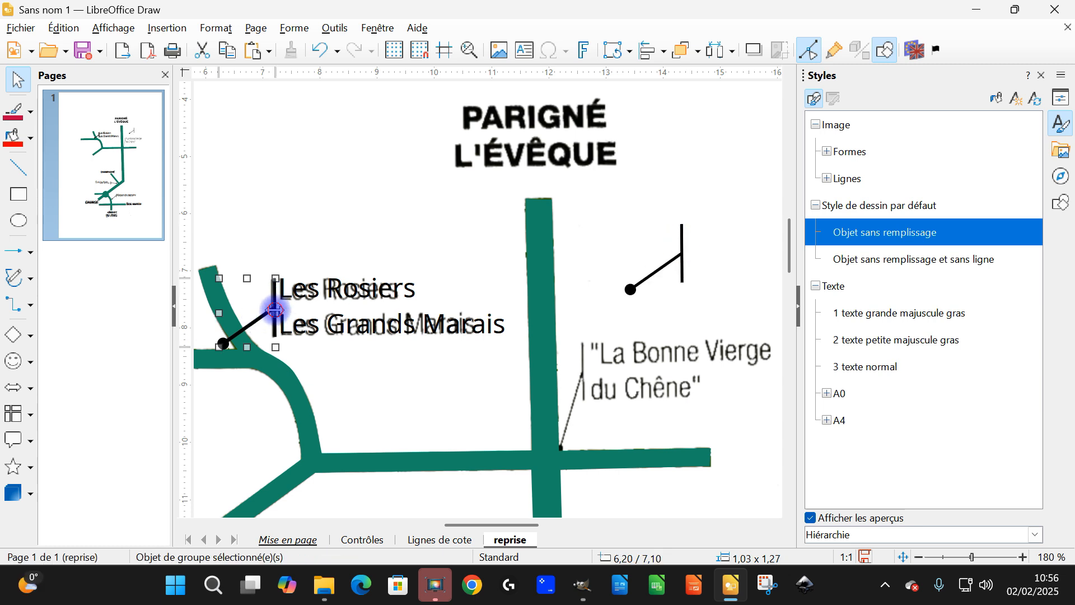
drag(274, 310, 358, 215)
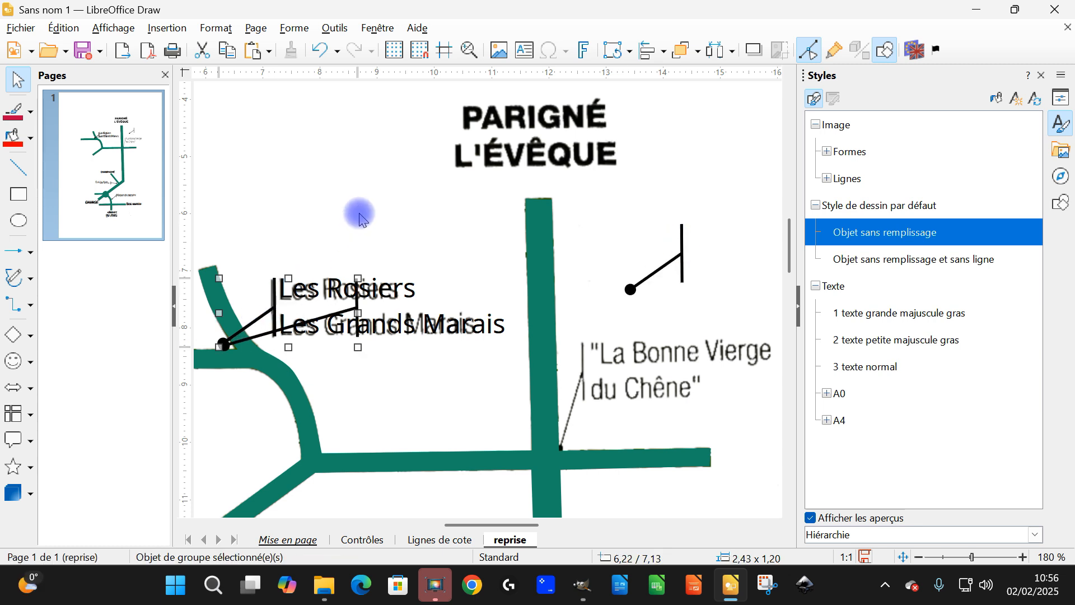
key(Delete)
click(684, 251)
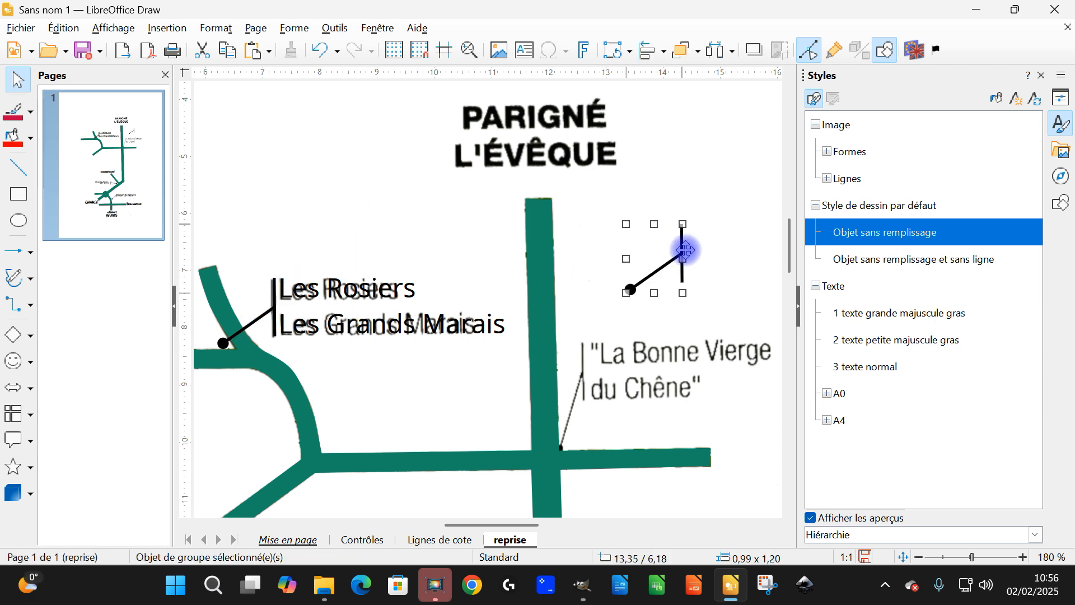
mouse_move(683, 248)
mouse_down()
mouse_move(549, 361)
mouse_move(580, 359)
mouse_up()
- Inside the new pointer group, move the connector's dot end onto the original pointer's dot at the road crossing, and leave the group
double_click(580, 359)
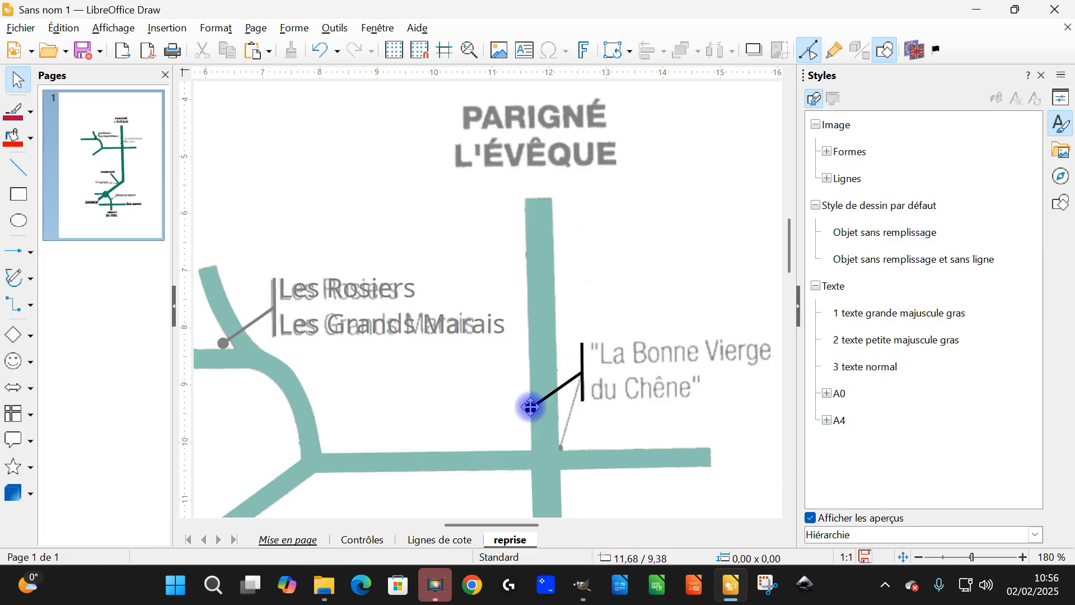
click(530, 407)
drag(528, 413, 563, 454)
click(674, 239)
double_click(655, 188)
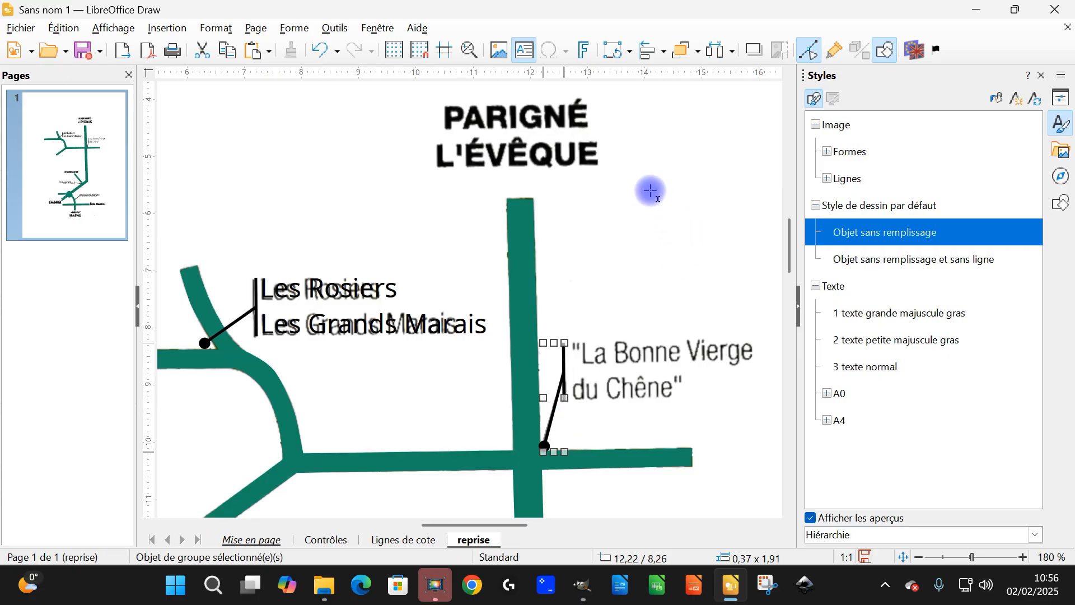
- Move the "La Bonne Vierge Du chêne" label over its original and the "Parigné L'évêque" label just above its original, at about 10,64 / 2,80 cm
scroll(660, 222, down, 10)
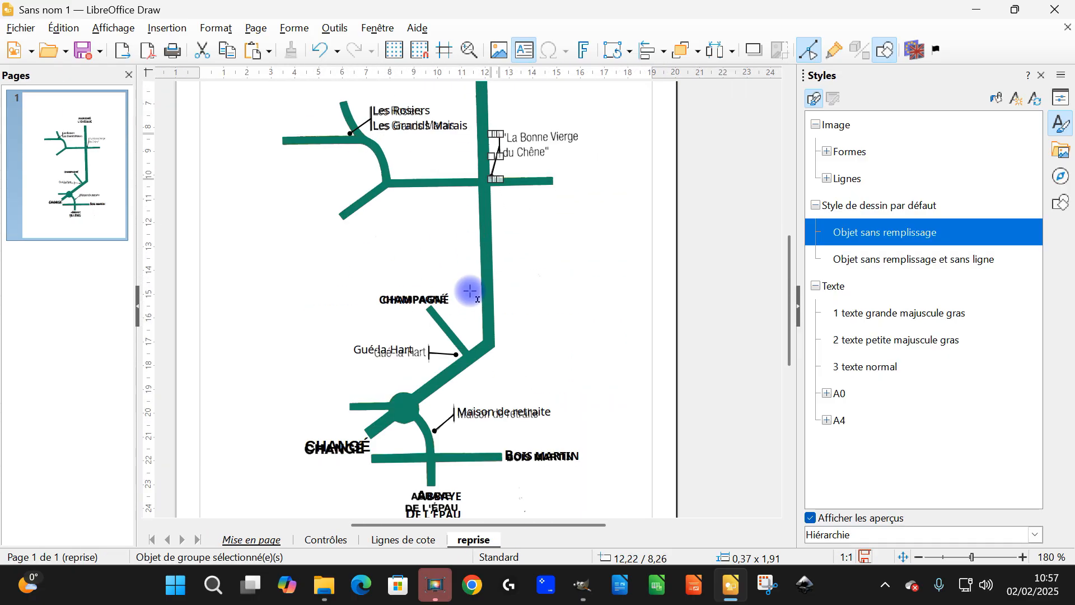
scroll(469, 292, up, 2)
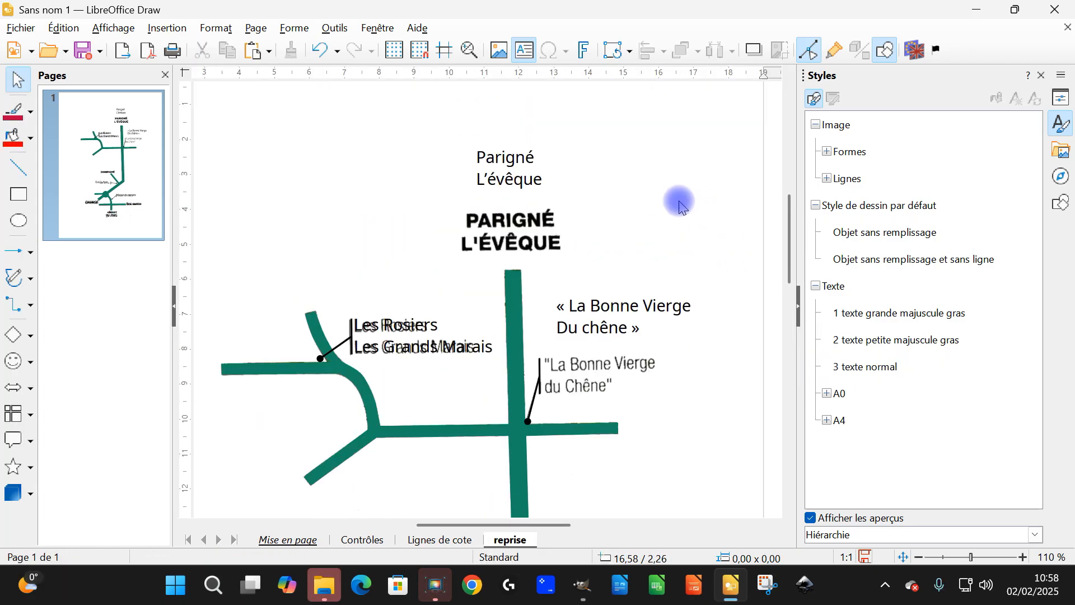
click(622, 246)
drag(612, 243, 603, 305)
drag(507, 95, 503, 116)
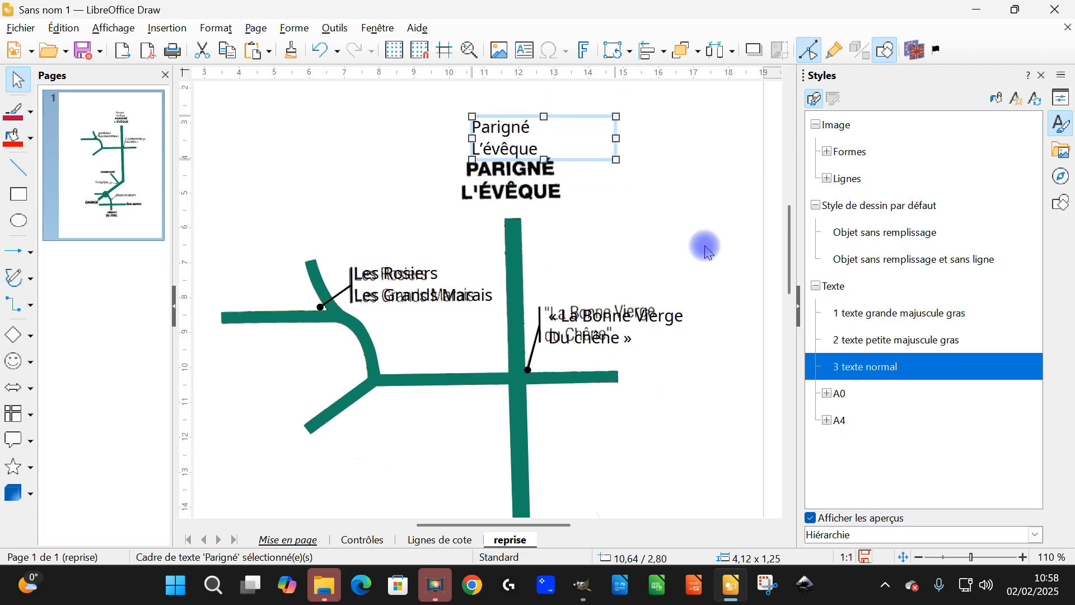
- Apply the "1 texte grande majuscule gras" style to the "Parigné L'évêque" label and set that style's alignment to centred
double_click(911, 315)
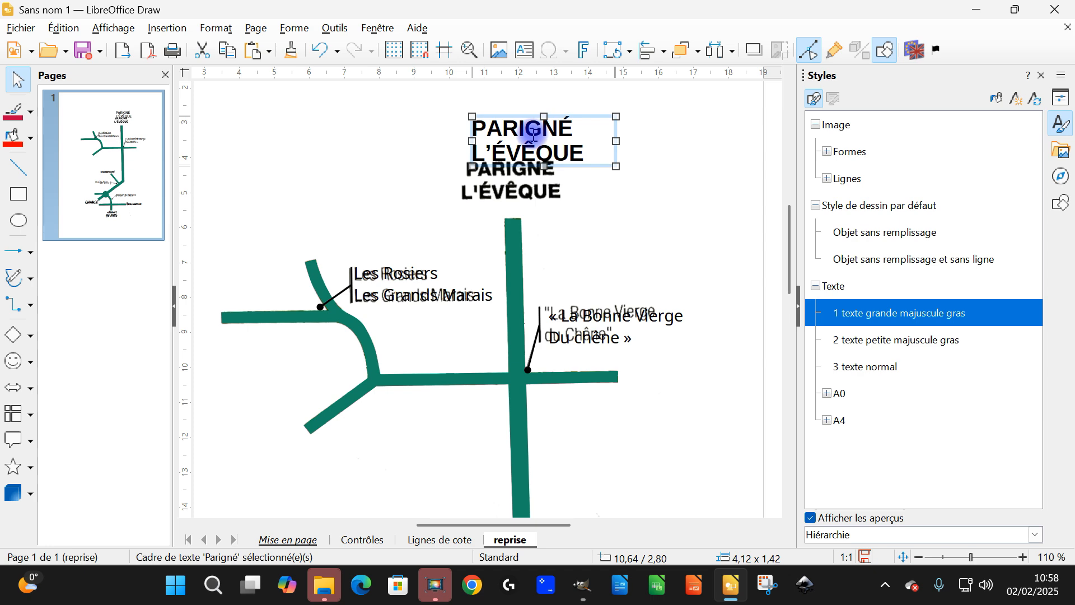
right_click(921, 311)
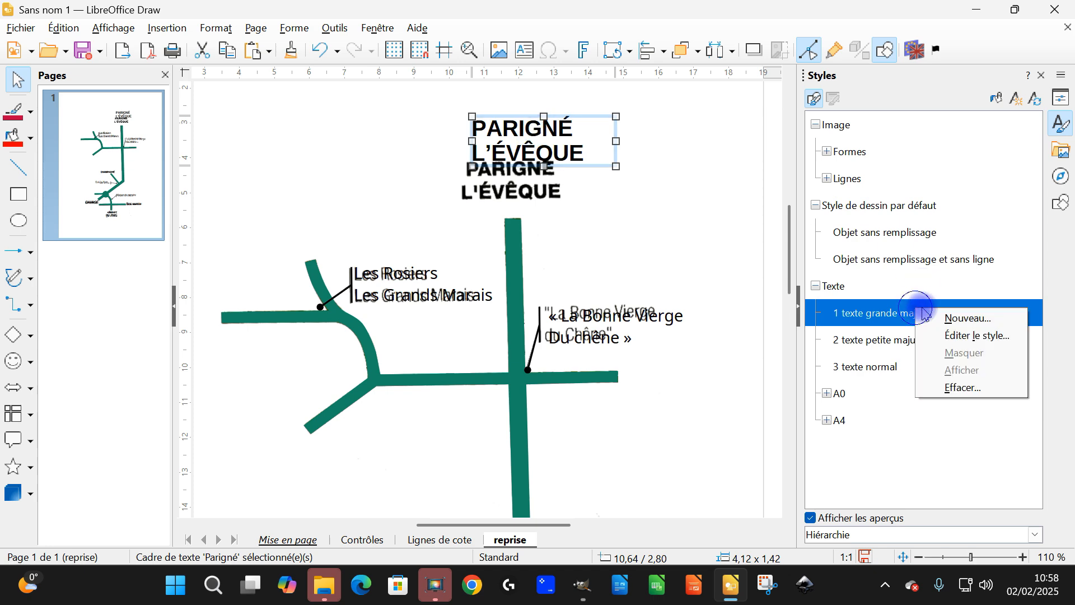
click(1001, 335)
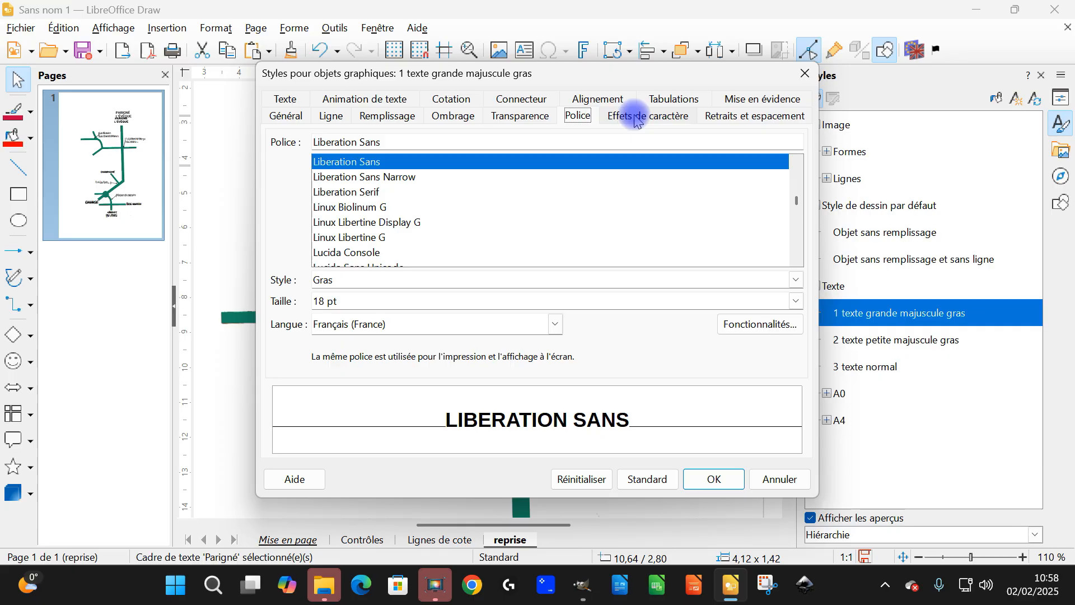
click(739, 120)
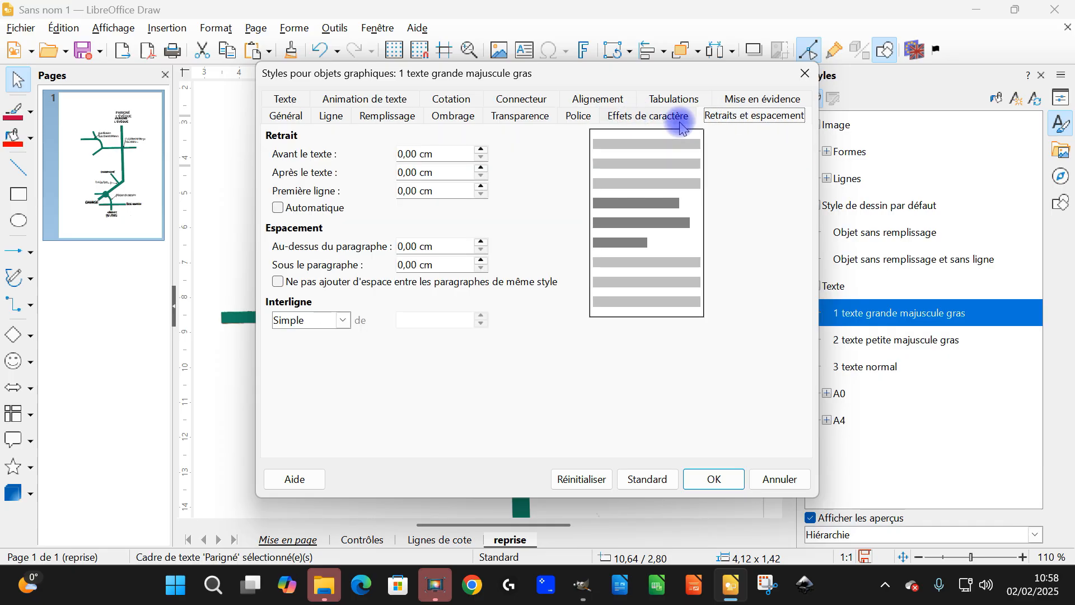
click(614, 100)
click(301, 168)
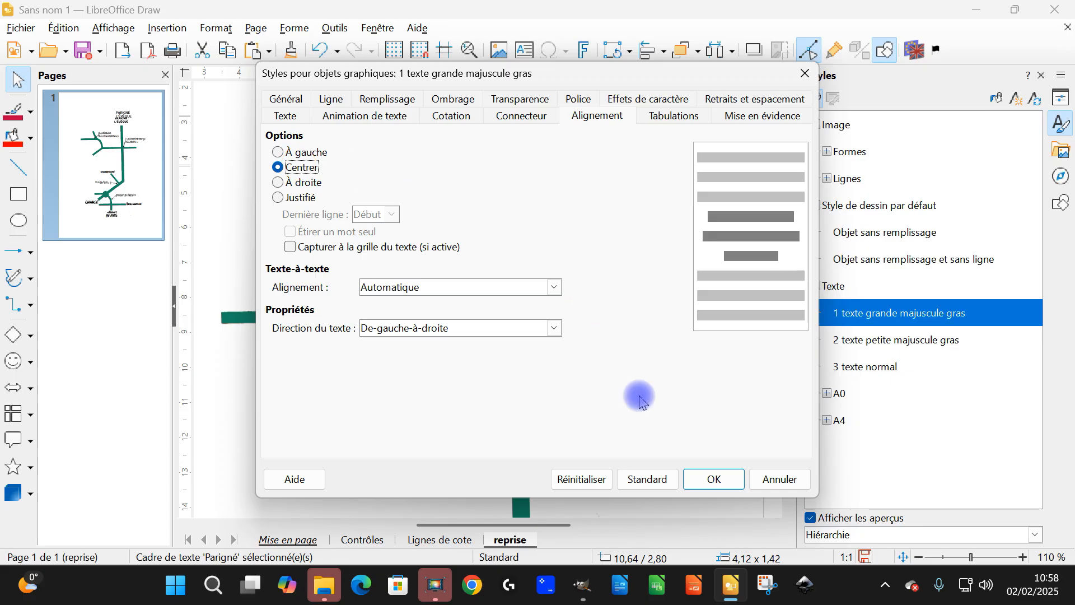
click(714, 478)
- Move the restyled "Parigné L'évêque" label down over the original title and deselect it
drag(579, 114, 548, 152)
click(684, 203)
- Make the "Mise en page" layer invisible to hide the original map image, and review the redrawn map
scroll(692, 203, down, 5)
scroll(694, 205, down, 4)
scroll(696, 197, down, 4)
scroll(696, 197, up, 4)
right_click(288, 540)
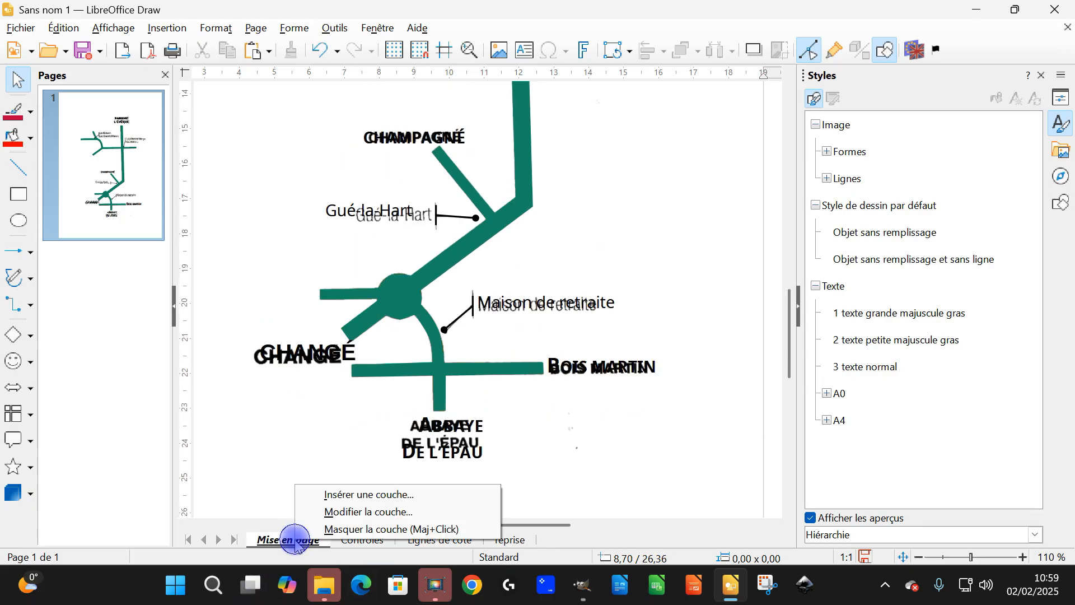
click(358, 514)
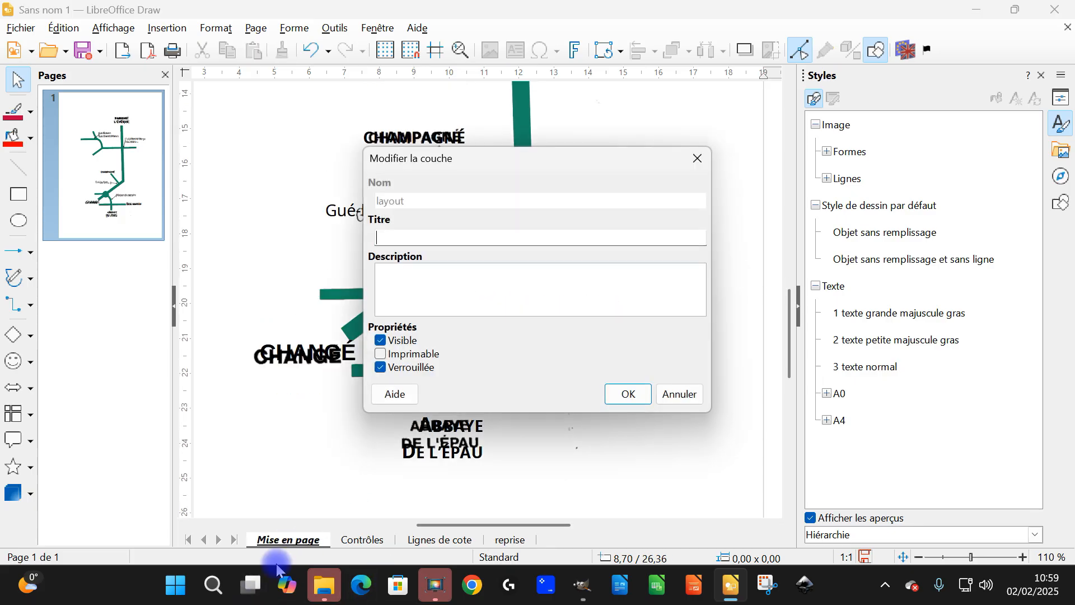
click(627, 393)
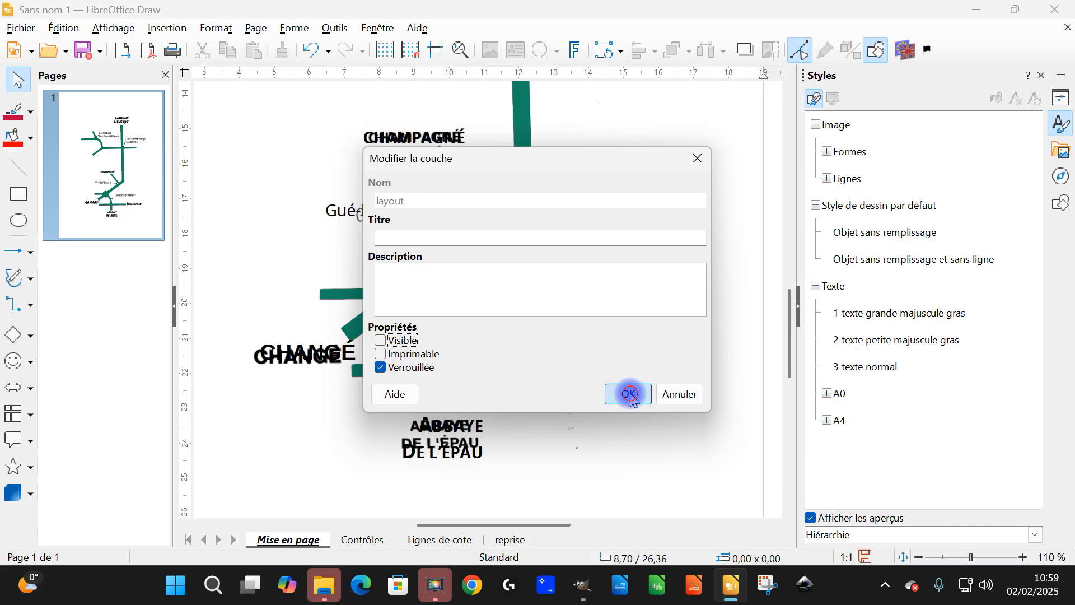
scroll(660, 286, up, 3)
scroll(668, 268, up, 5)
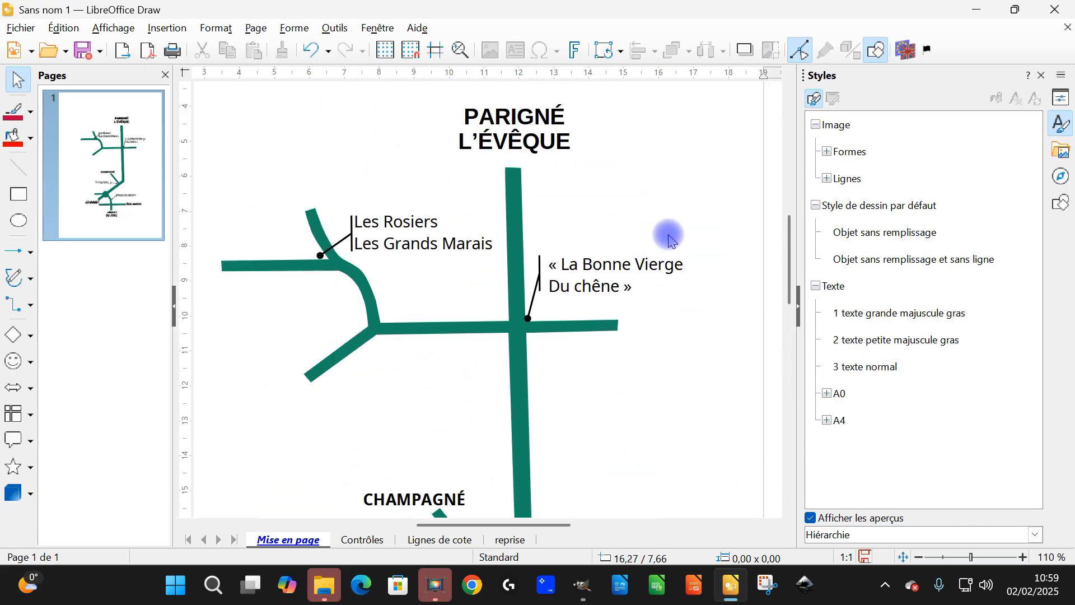
- Set the alignment of the "2 texte petite majuscule gras" style to centred, starting from the "Abbaye De l'épau" label
scroll(610, 313, down, 8)
click(513, 396)
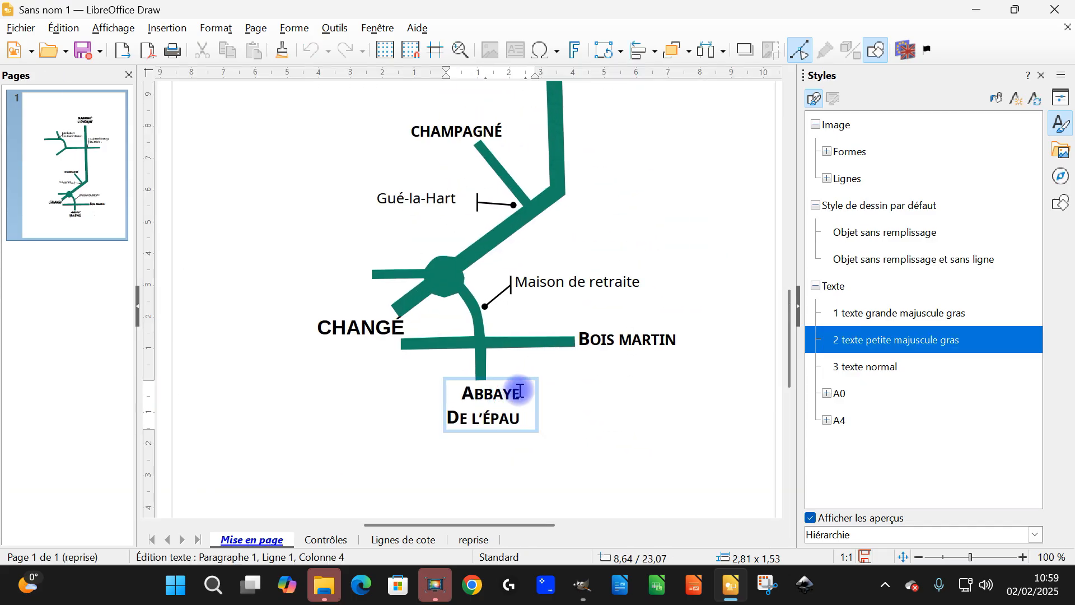
click(302, 168)
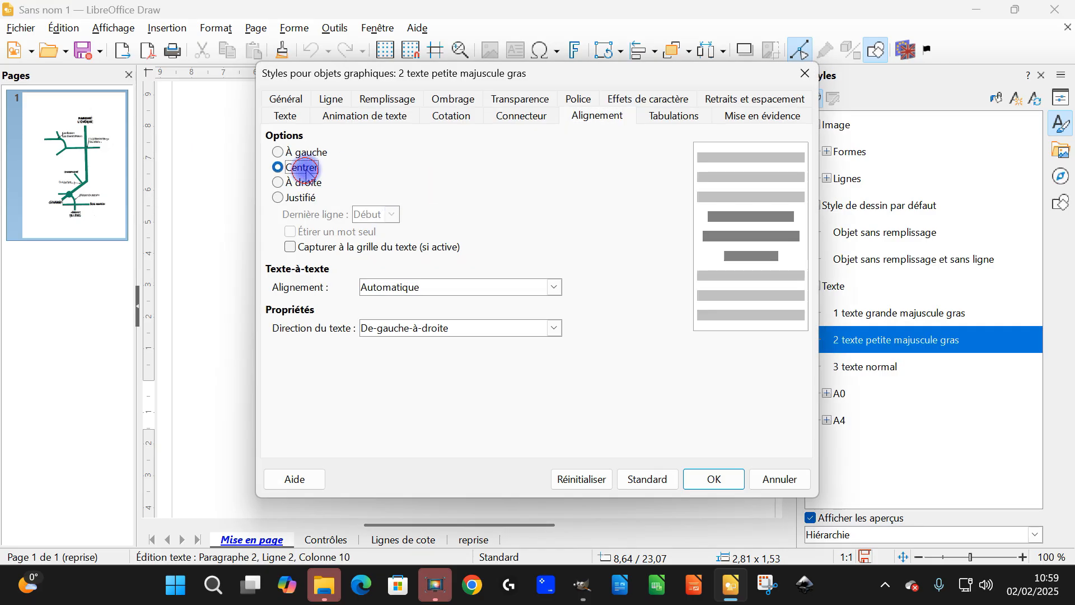
click(719, 478)
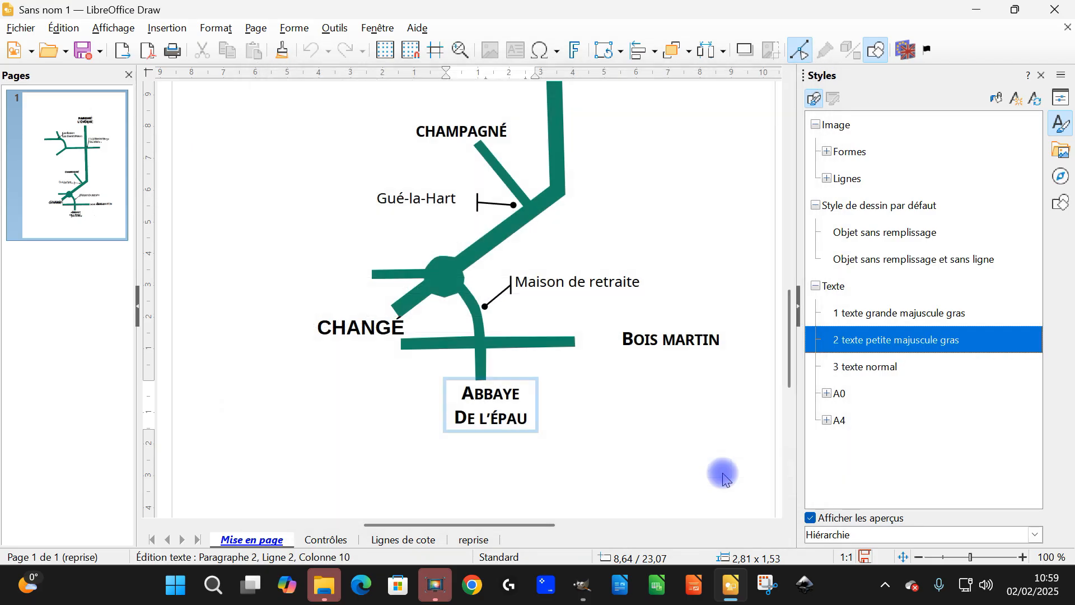
- Move the "Bois martin" label back beside its road's end and the "Changé" label clear of the road, to about 3,96 / 21,23 cm
click(658, 421)
click(637, 336)
click(595, 388)
scroll(513, 355, up, 3)
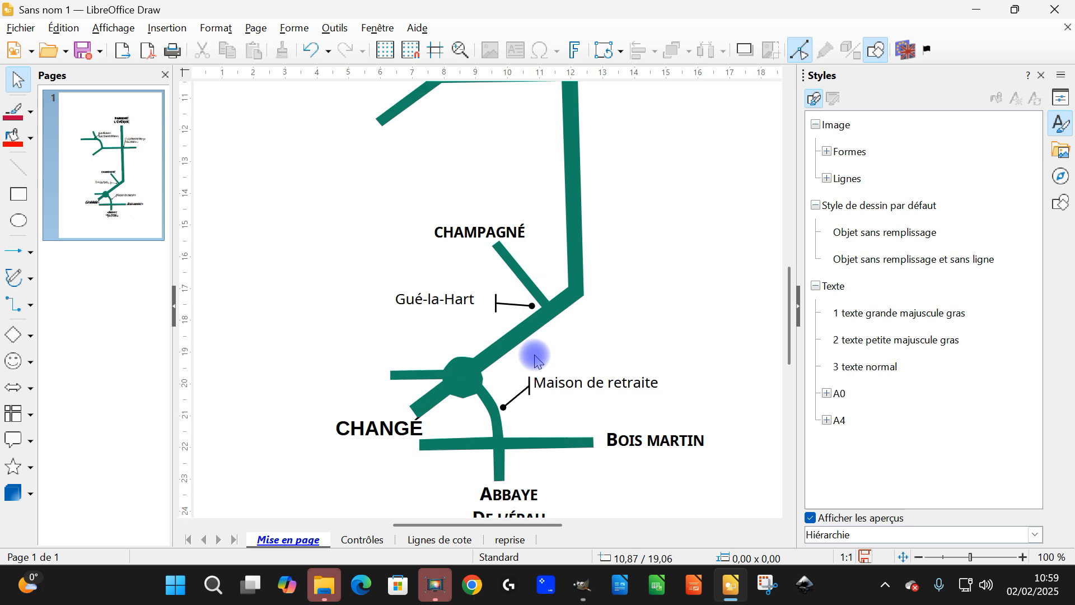
drag(397, 420, 384, 426)
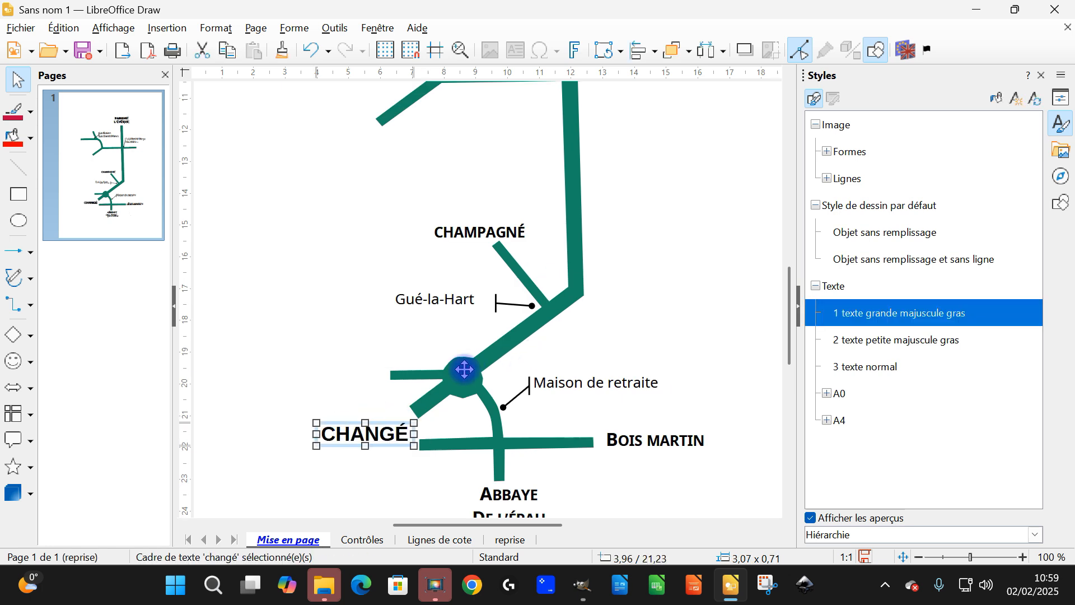
- Make the "Mise en page" layer visible and unlocked so the original map shows behind the drawing
right_click(289, 540)
click(361, 513)
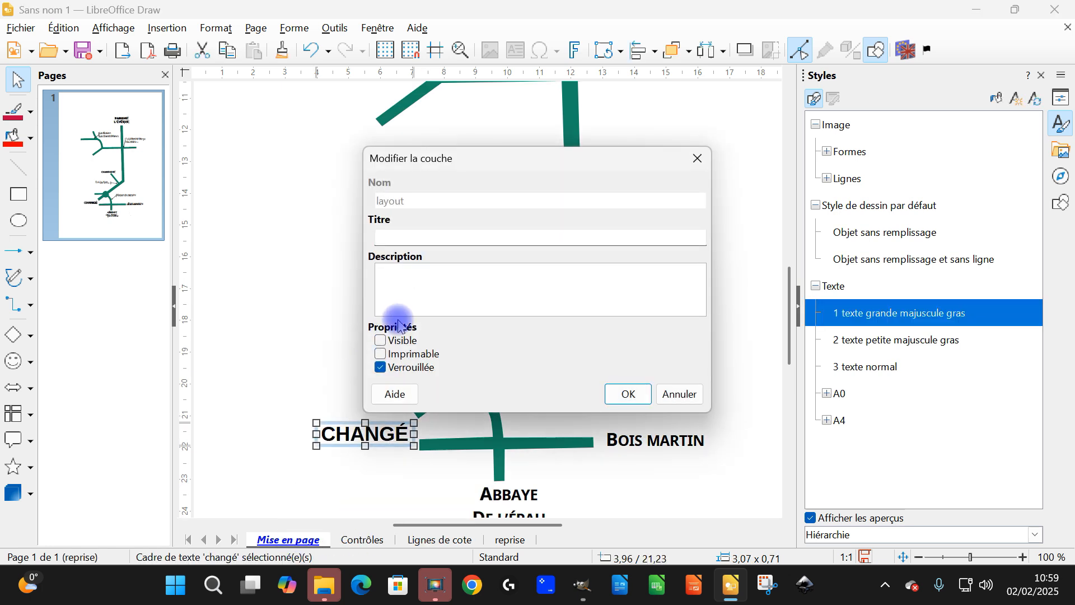
click(381, 354)
click(626, 392)
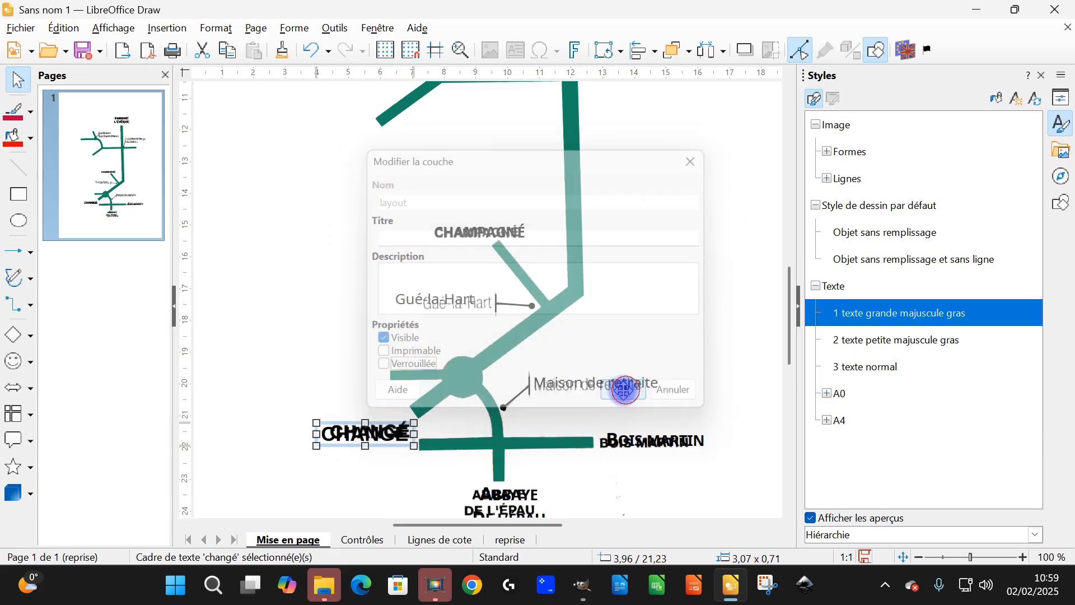
- Move the "Gué-la-Hart" label over its original and edit the "3 texte normal" style so label boxes fit their text width
scroll(372, 435, up, 5)
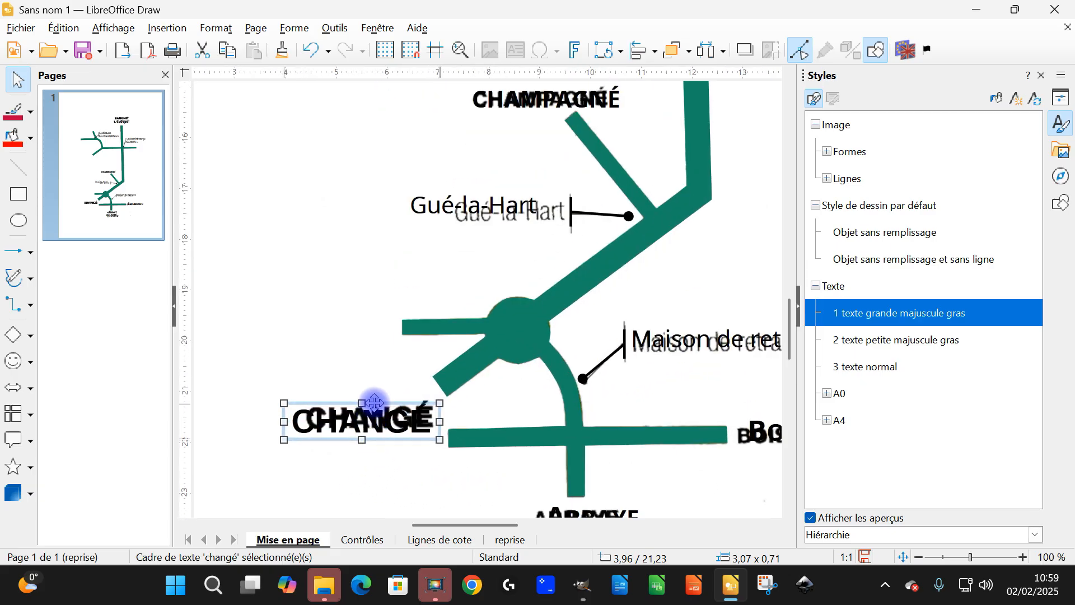
drag(475, 194, 501, 199)
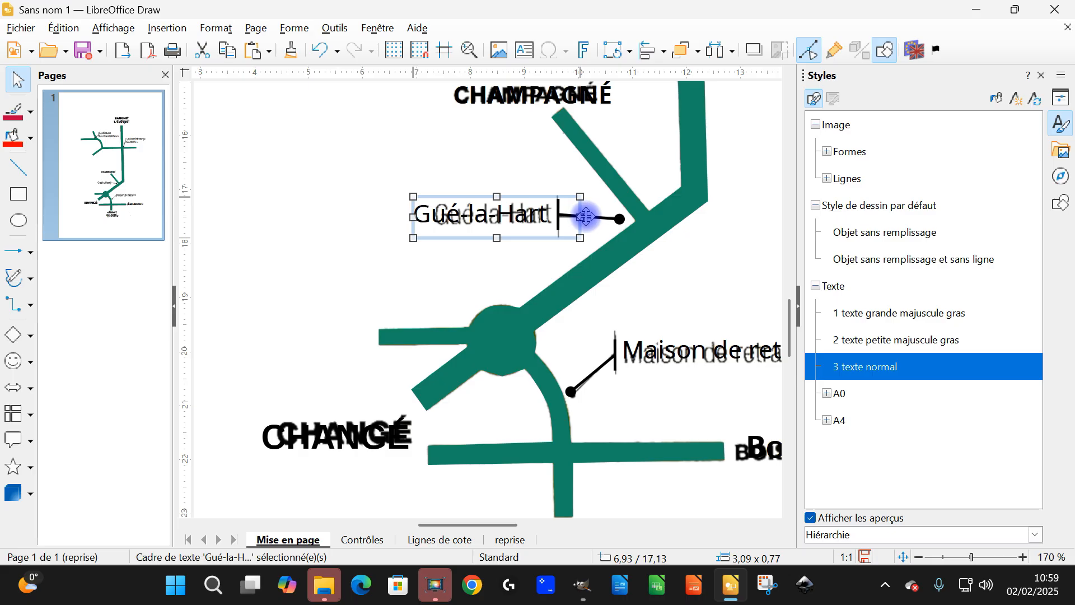
click(705, 475)
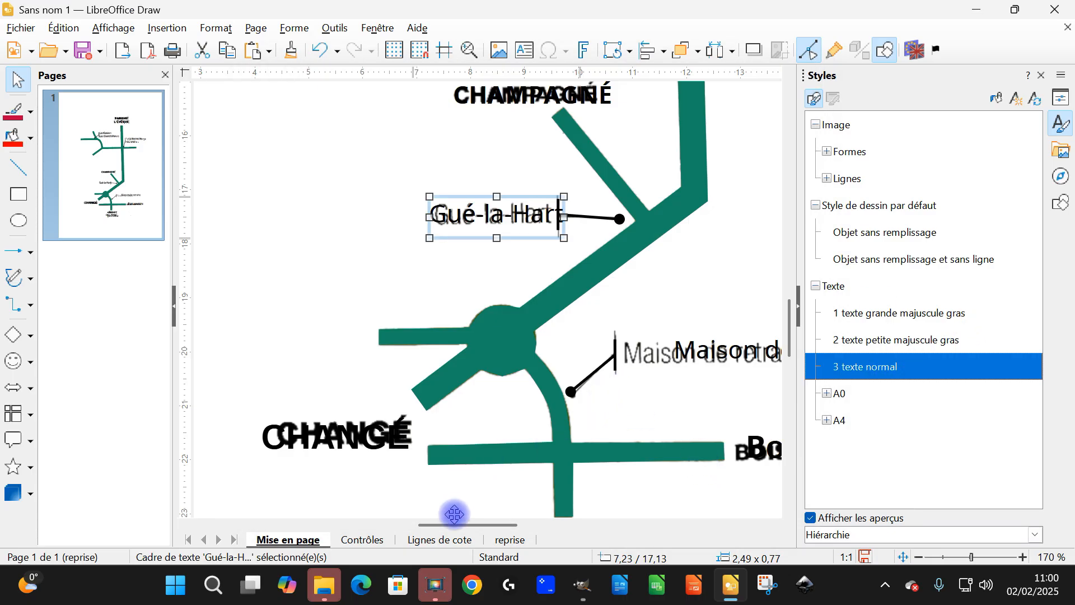
drag(455, 524, 500, 529)
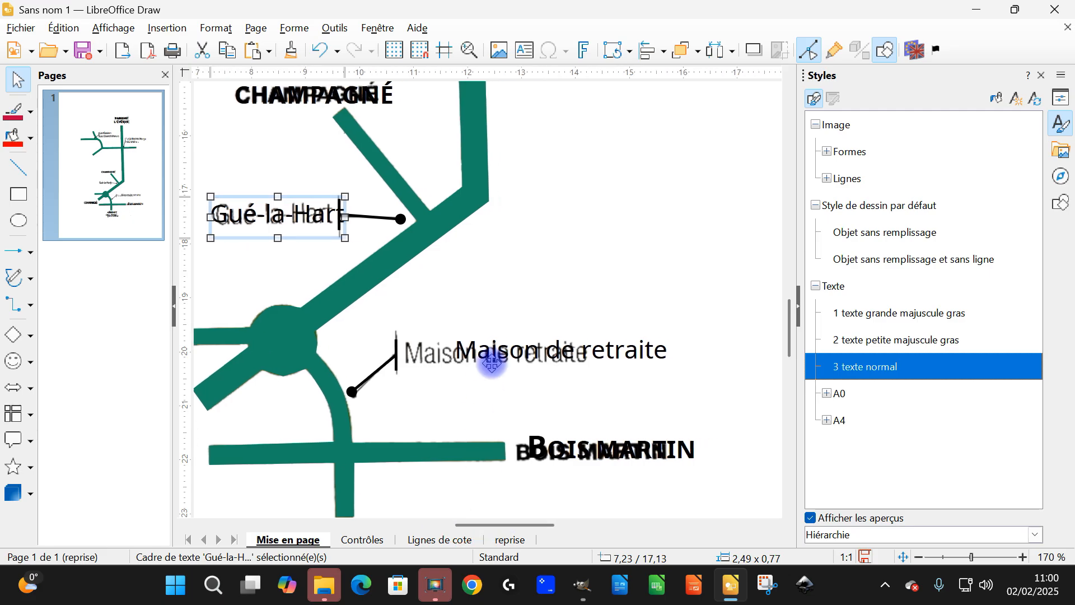
click(515, 341)
key(ctrl+z)
key(ctrl+z)
key(ctrl+z)
key(ctrl+z)
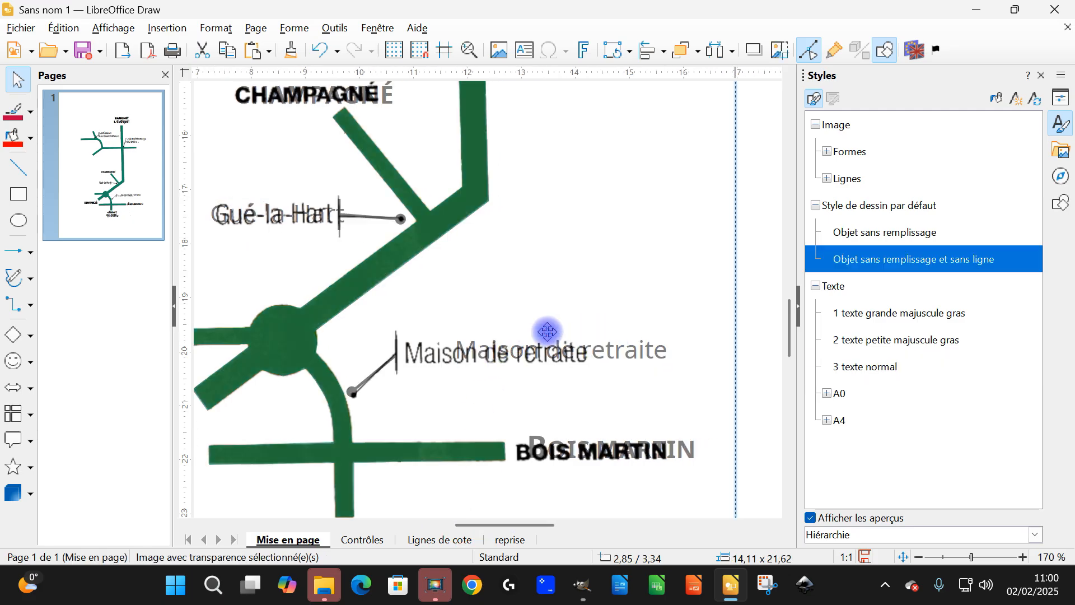
- Lock the "Mise en page" layer so the original map image cannot be selected
right_click(271, 539)
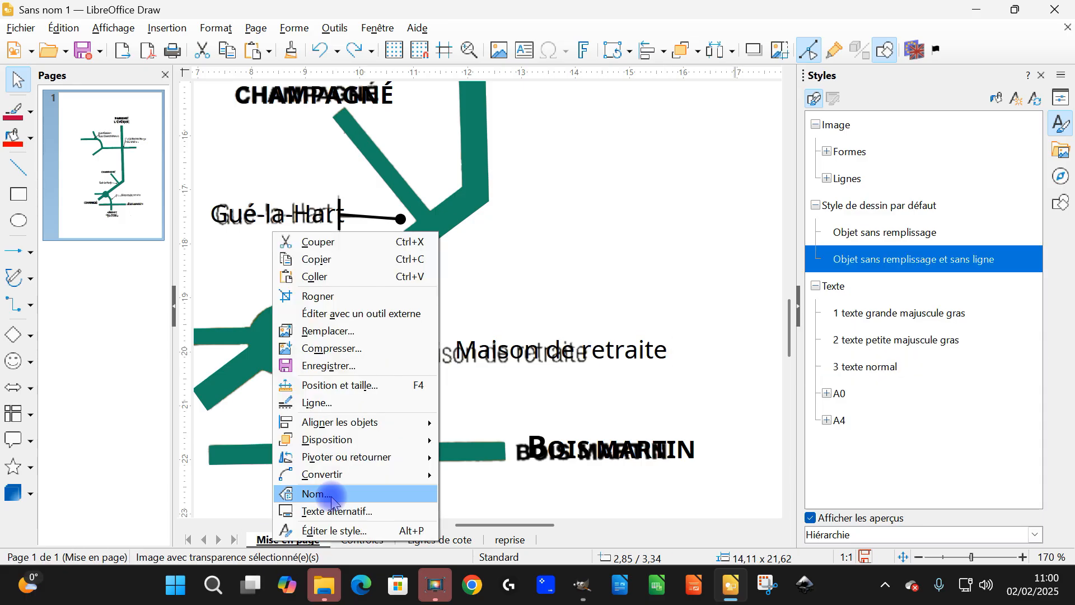
click(318, 502)
click(402, 367)
click(630, 390)
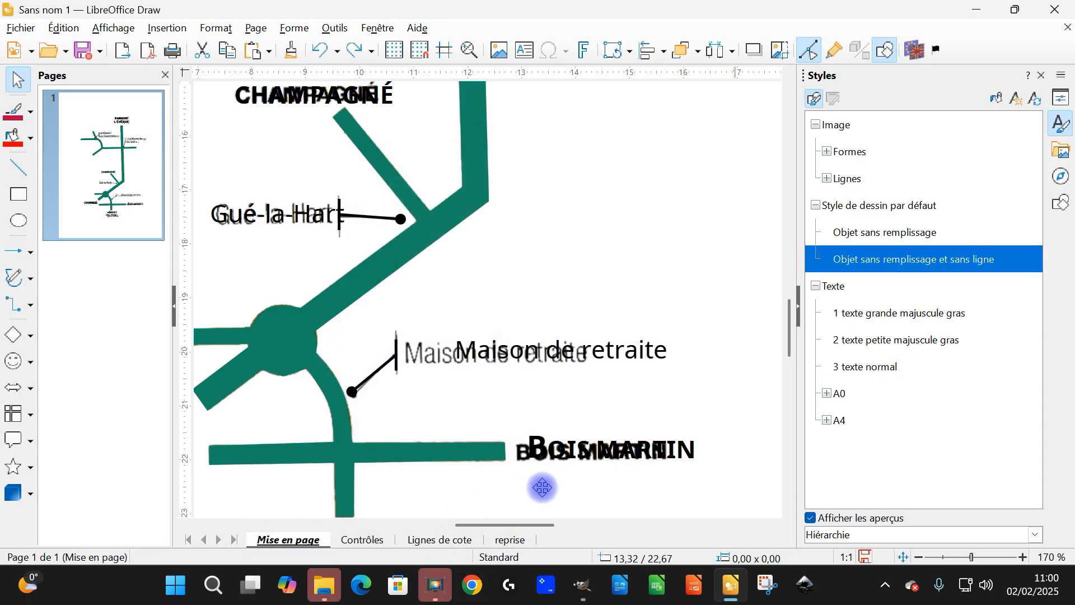
- Move the "Maison de retraite" label over its original at about 10,80 / 19,73 cm and "La Bonne Vierge Du chêne" to about 12,78 / 8,06 cm
drag(640, 340, 588, 336)
scroll(592, 319, up, 4)
scroll(593, 319, up, 1)
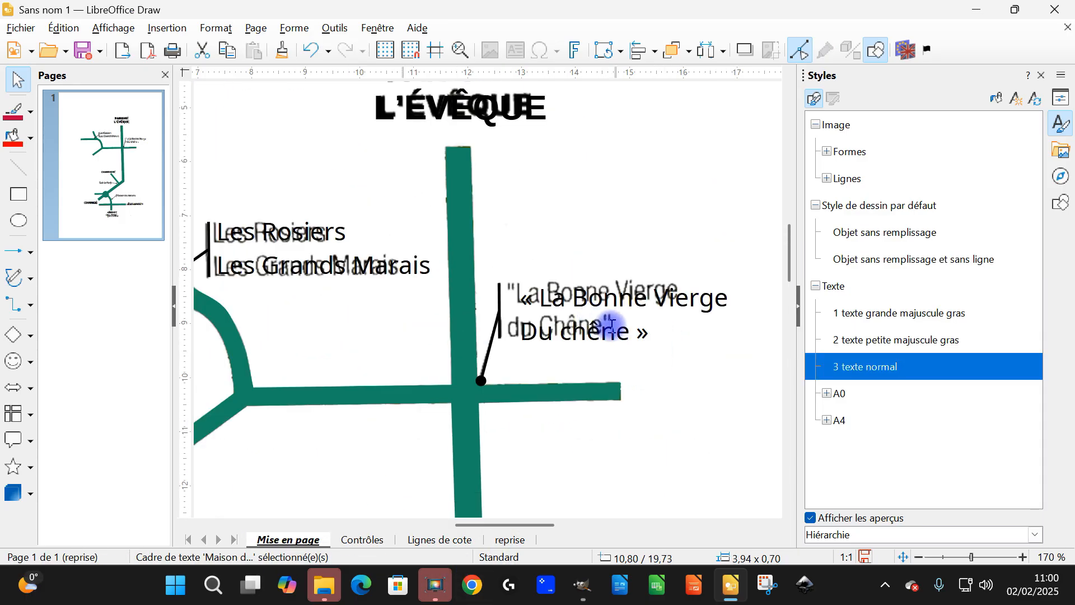
click(615, 287)
drag(621, 284, 611, 276)
scroll(680, 336, down, 5)
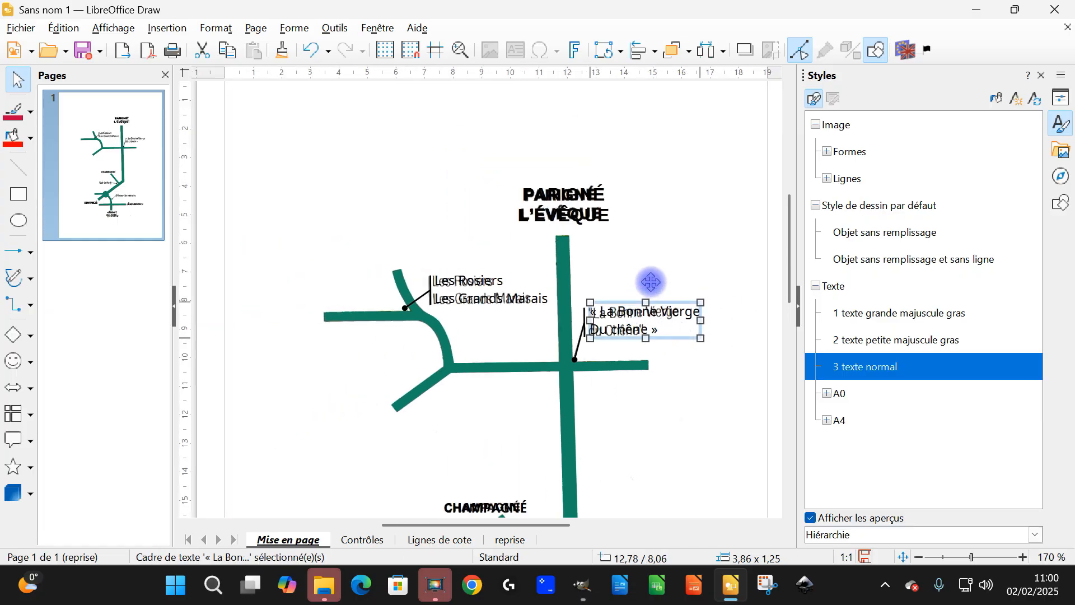
- Make the "Mise en page" layer invisible to leave only the redrawn map on the page
right_click(269, 540)
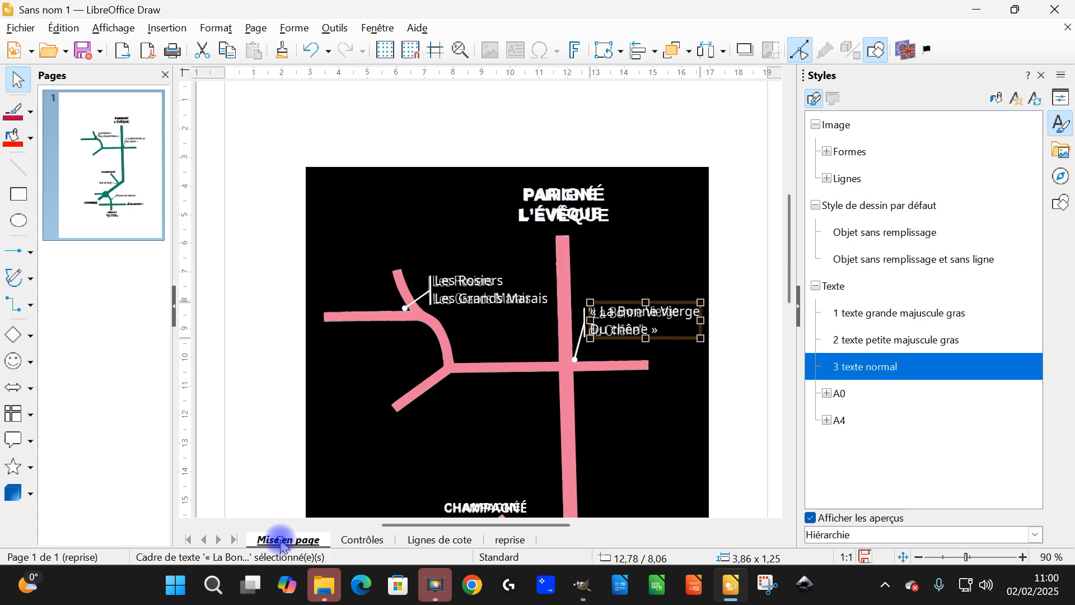
click(336, 508)
click(402, 336)
click(625, 392)
- Shift the "Gué-la-Hart" label clear of its pointer's vertical bar, to about 7,00 / 17,13 cm
scroll(628, 385, up, 3)
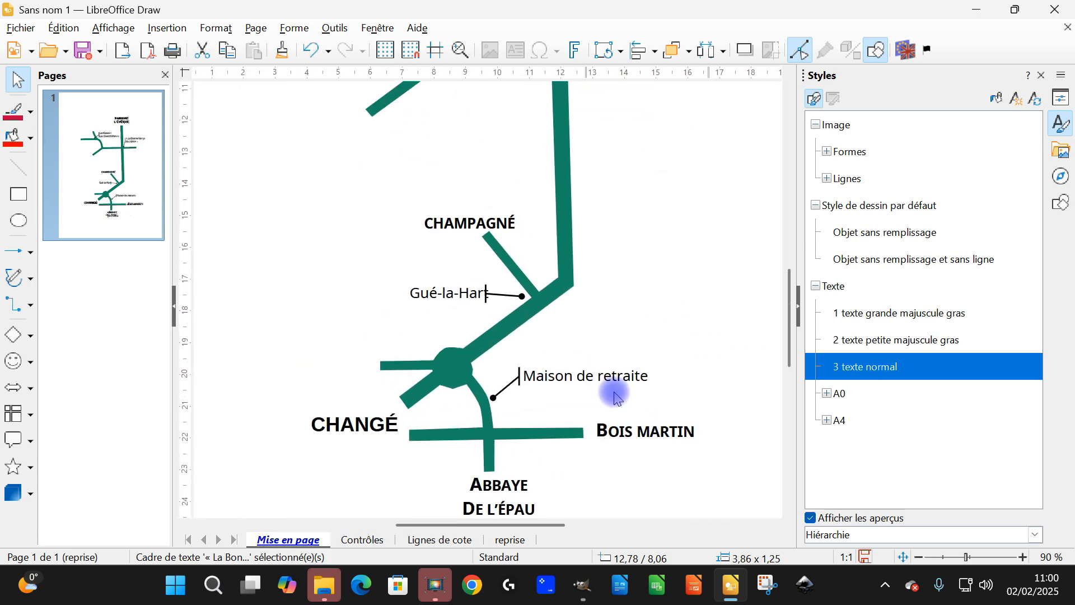
scroll(663, 341, down, 3)
scroll(663, 327, up, 1)
scroll(507, 210, up, 4)
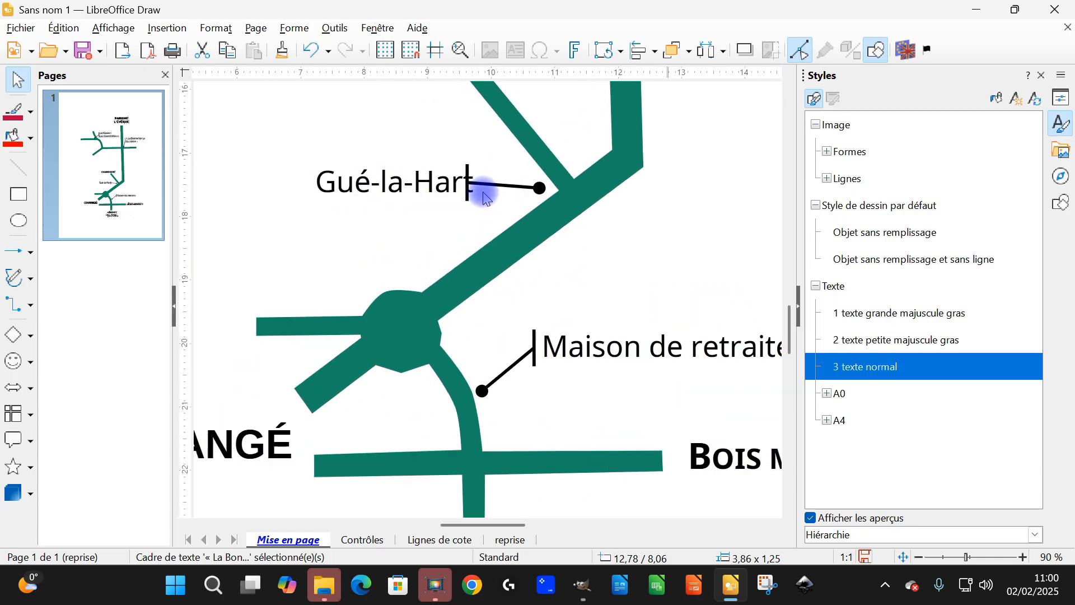
click(323, 161)
drag(322, 161, 304, 159)
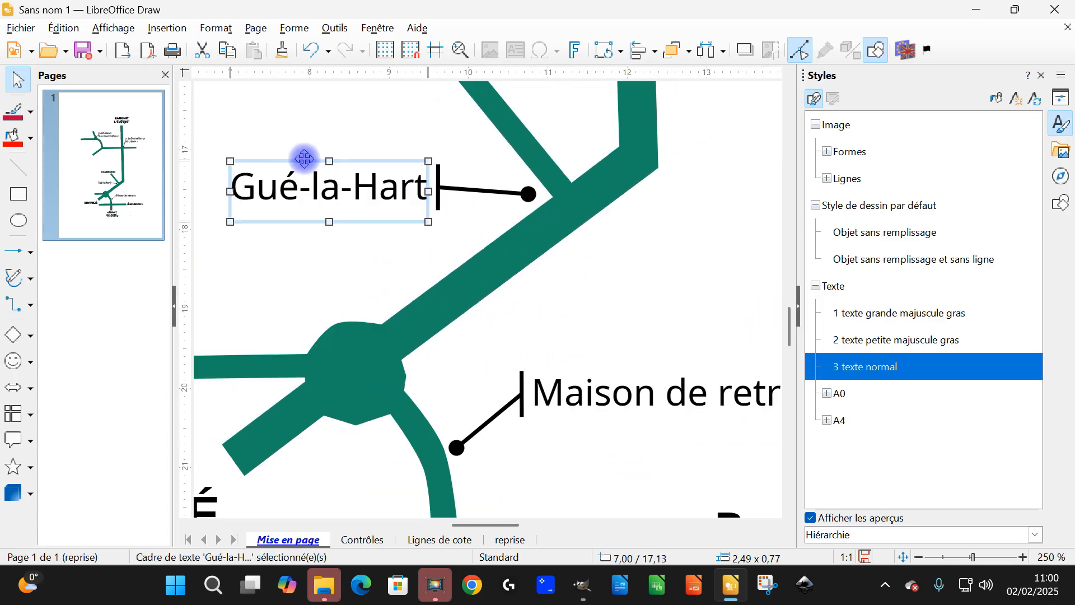
- Convert the lowest point of the roundabout's outline to a smooth point and deselect the road shape
ctrl+scroll(508, 520, down, 3)
scroll(427, 347, up, 4)
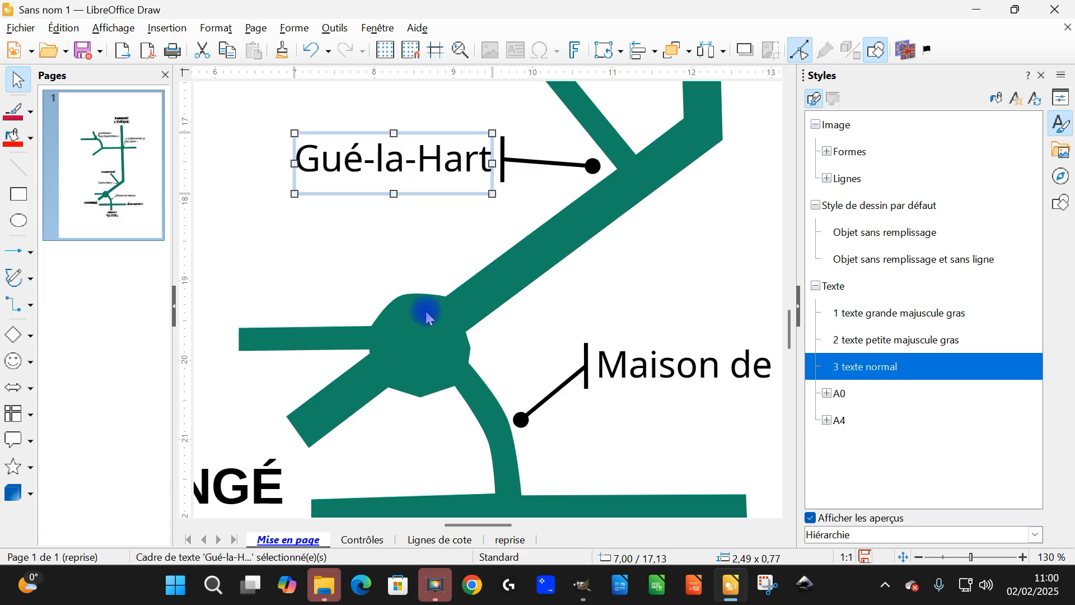
click(427, 325)
click(419, 417)
click(1067, 51)
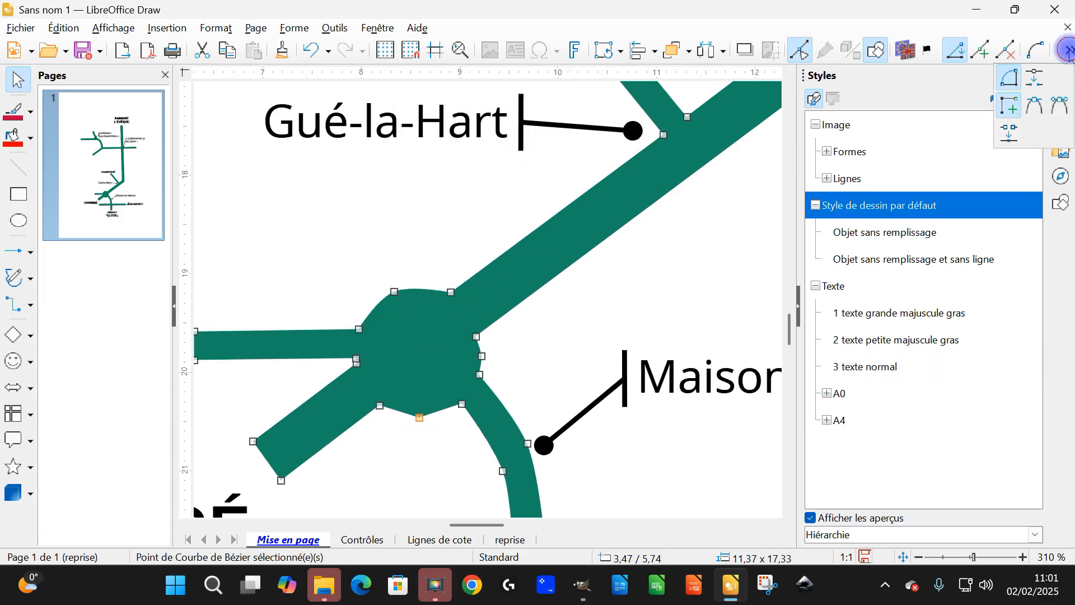
click(1041, 107)
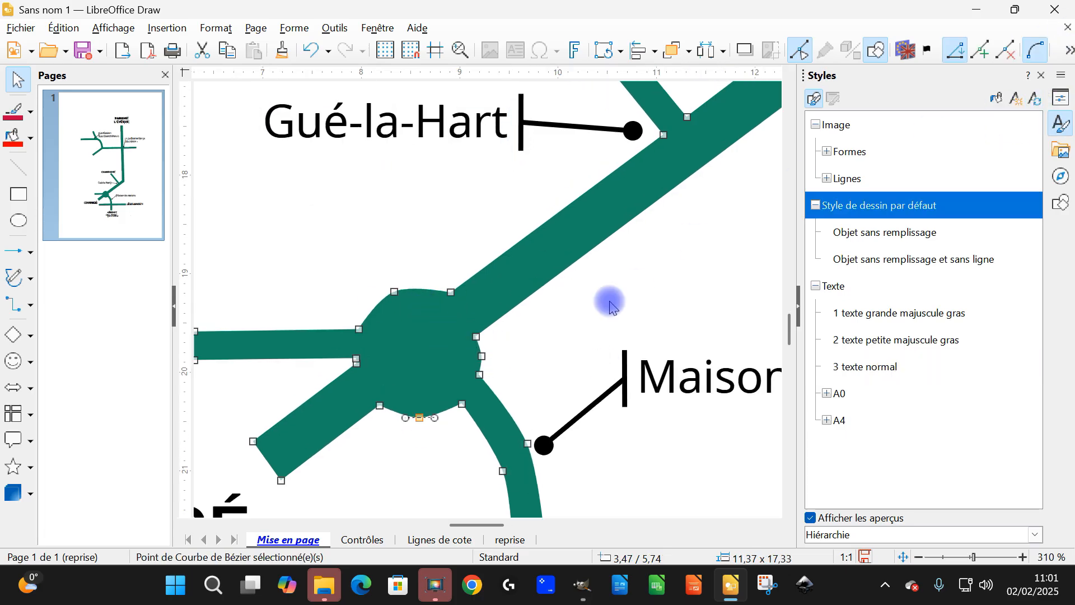
click(635, 286)
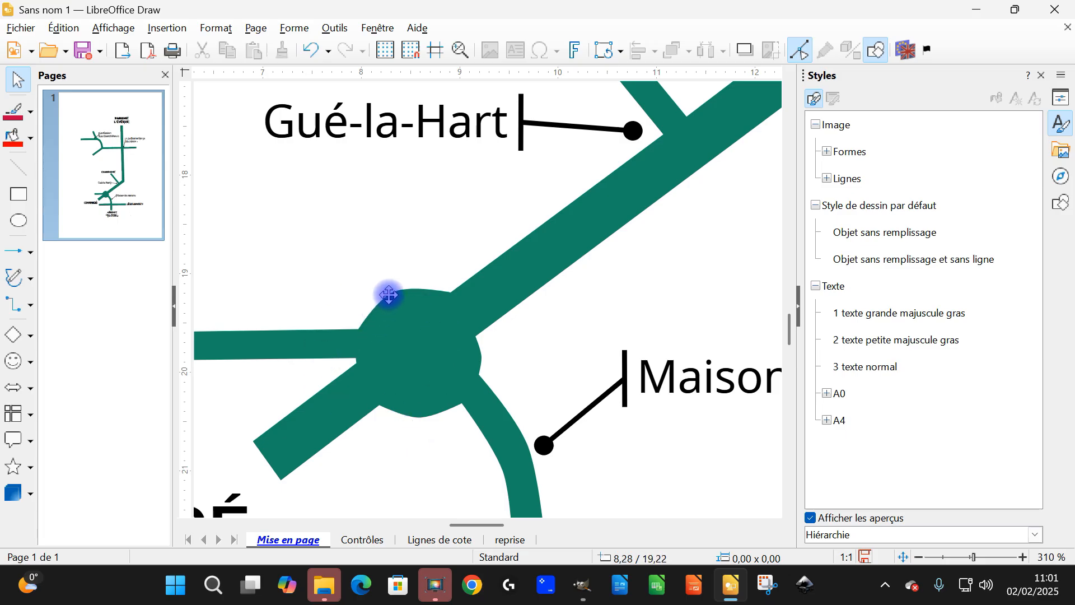
- Delete the three outer curve points of the roundabout from the road outline to flatten its bulges, leaving straight edges between the roads
click(438, 292)
click(393, 292)
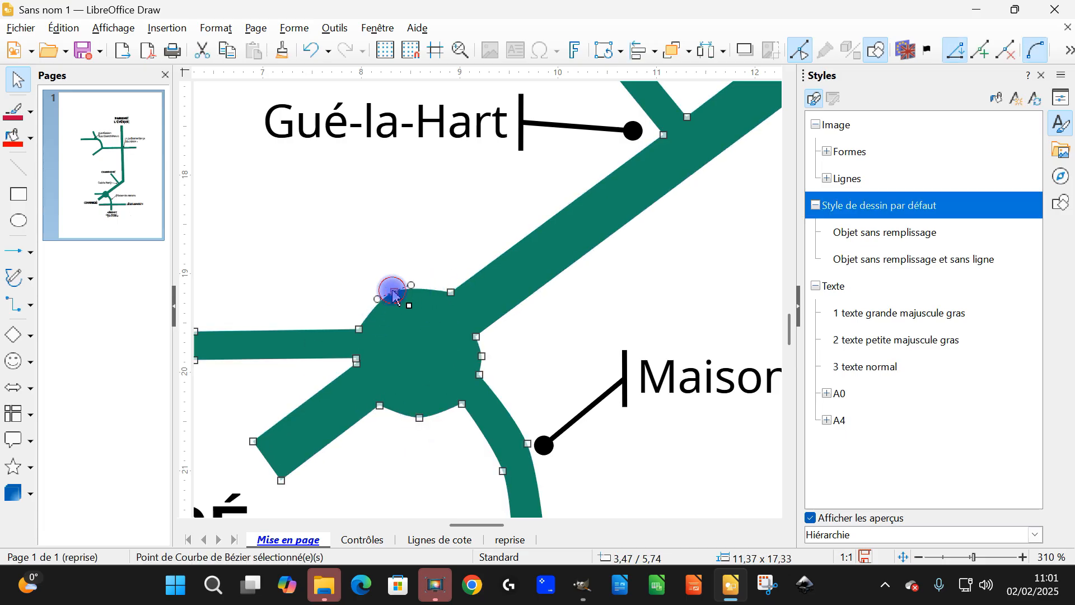
key(Delete)
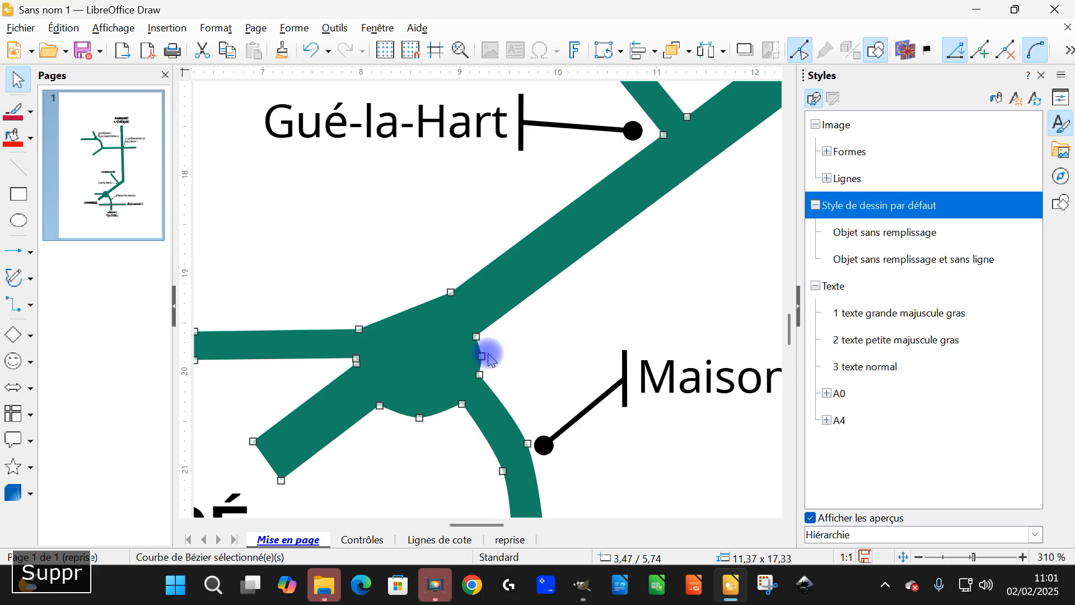
click(492, 359)
key(Delete)
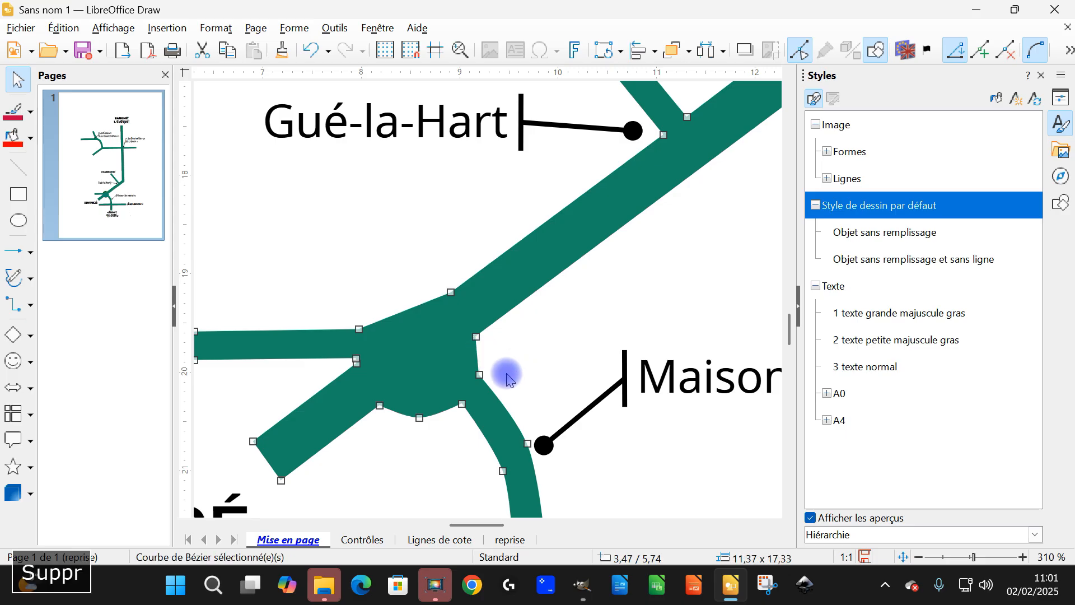
click(419, 419)
key(Delete)
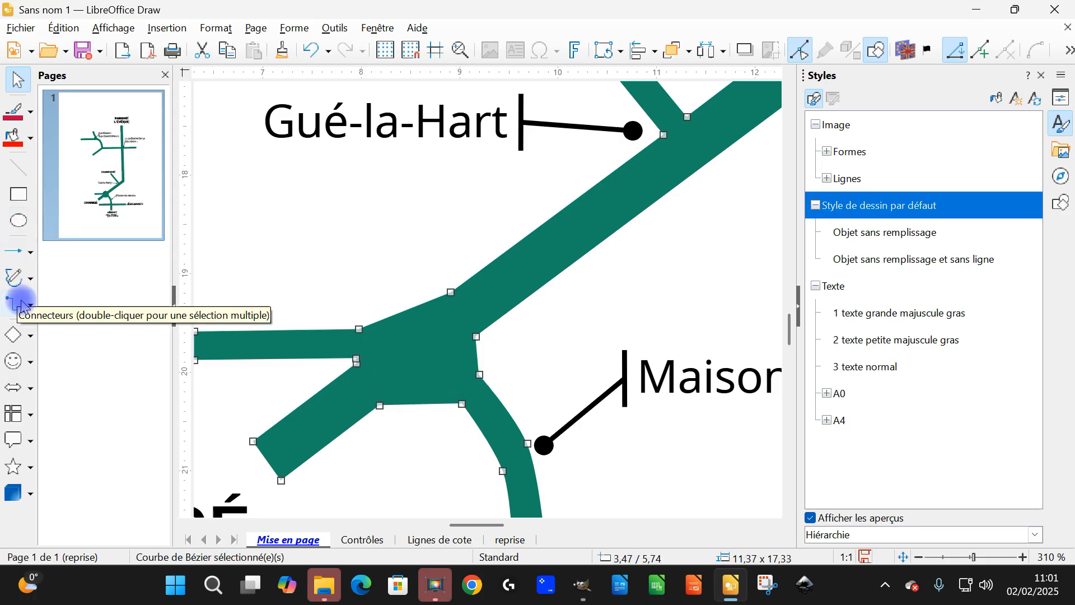
key(Escape)
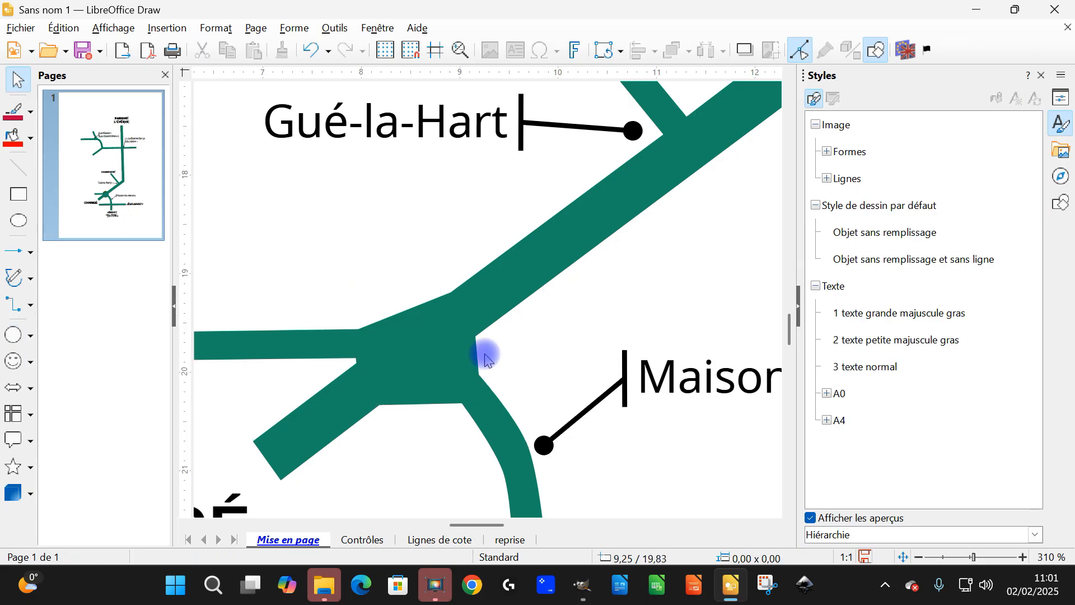
- On the "reprise" layer, draw a circle about 1,50 cm in diameter and centre it over the road junction at about 7,83 / 19,01 cm
click(510, 539)
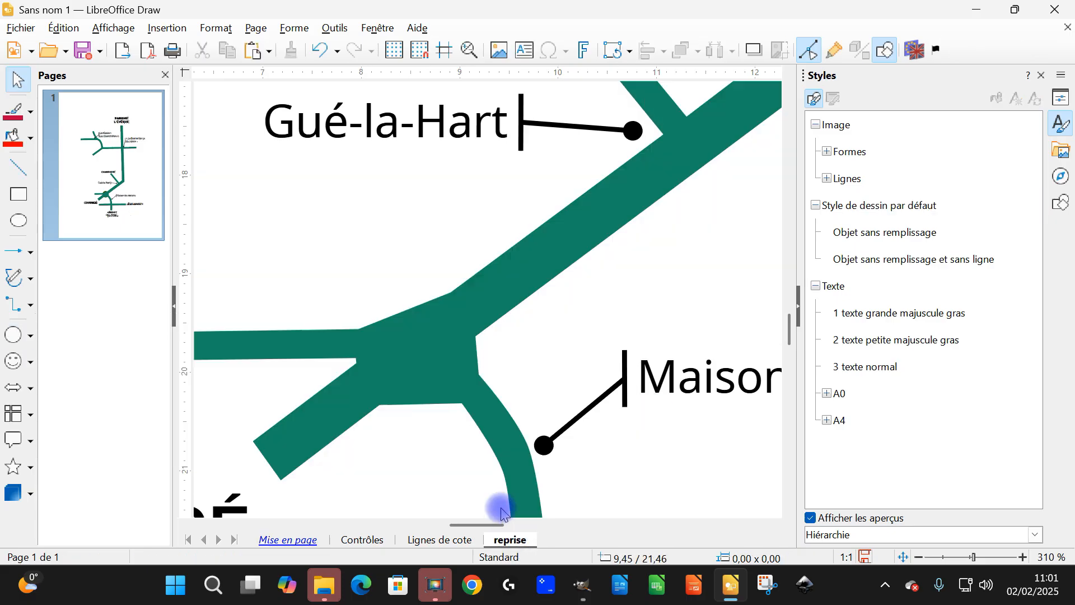
click(13, 334)
drag(339, 271, 488, 419)
drag(426, 355, 431, 360)
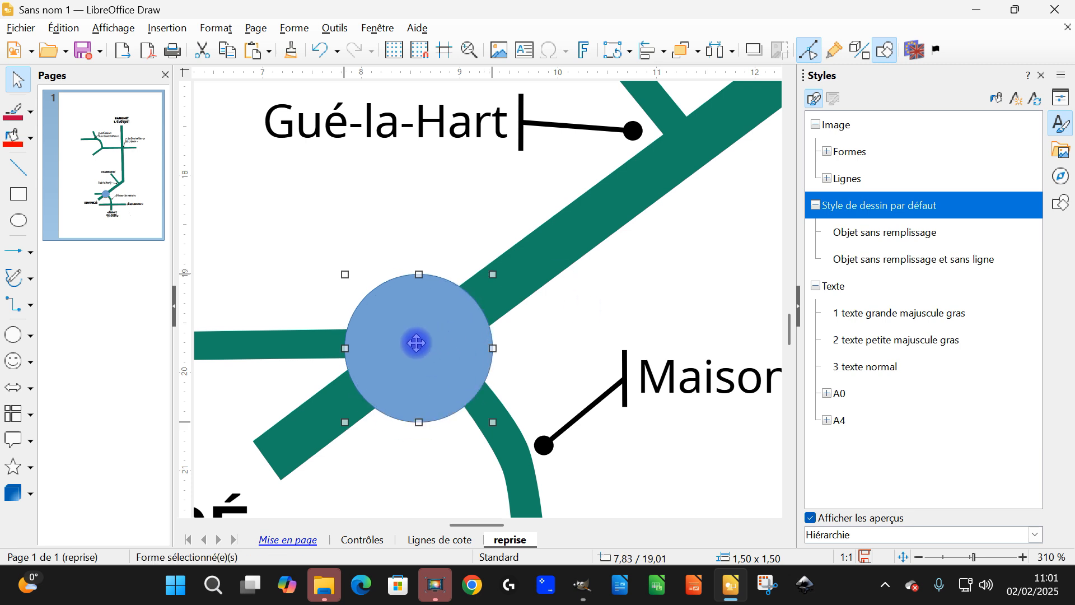
- Fill the roundabout circle with the standard palette's dark green, hex 158466, matching the roads
right_click(398, 341)
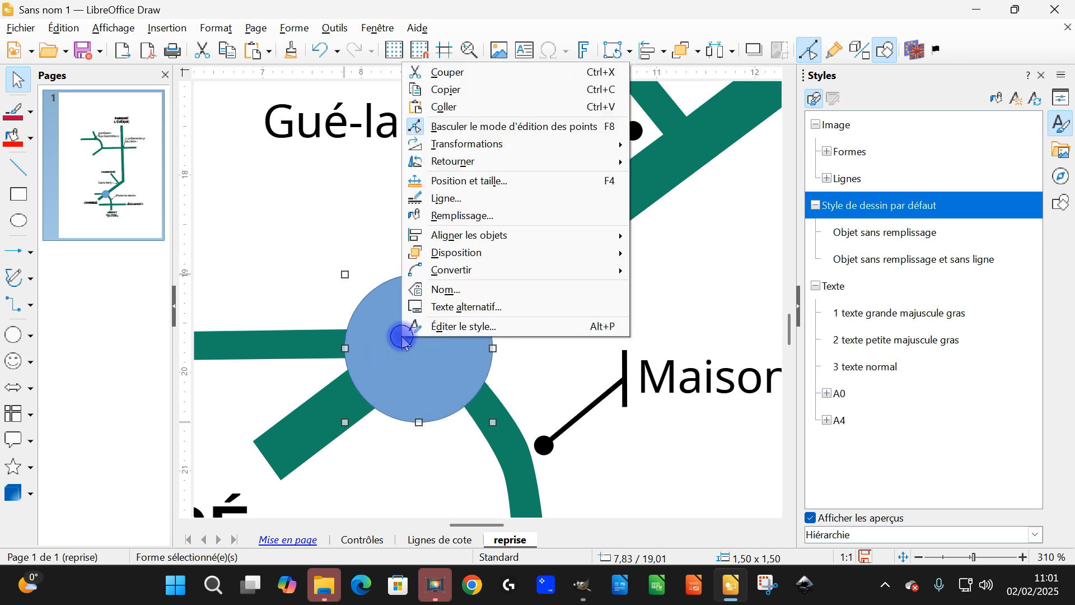
click(485, 214)
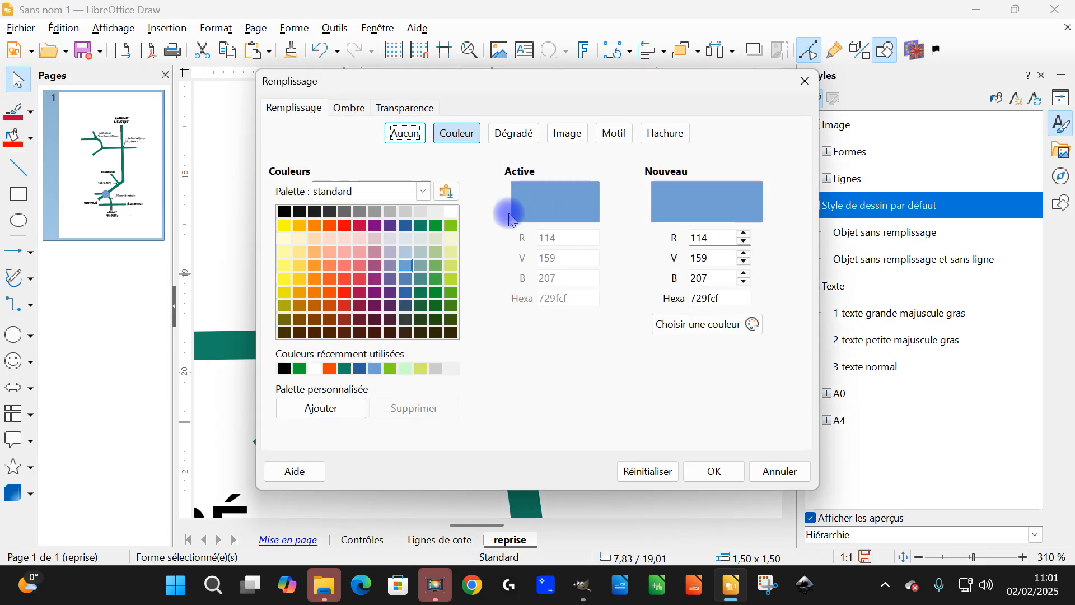
click(299, 368)
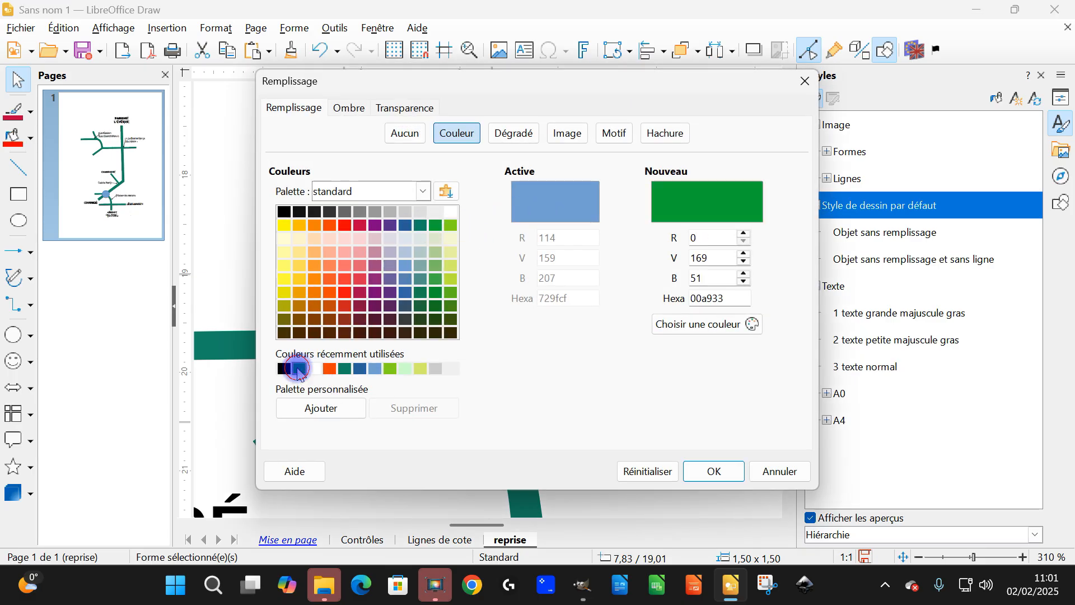
click(415, 227)
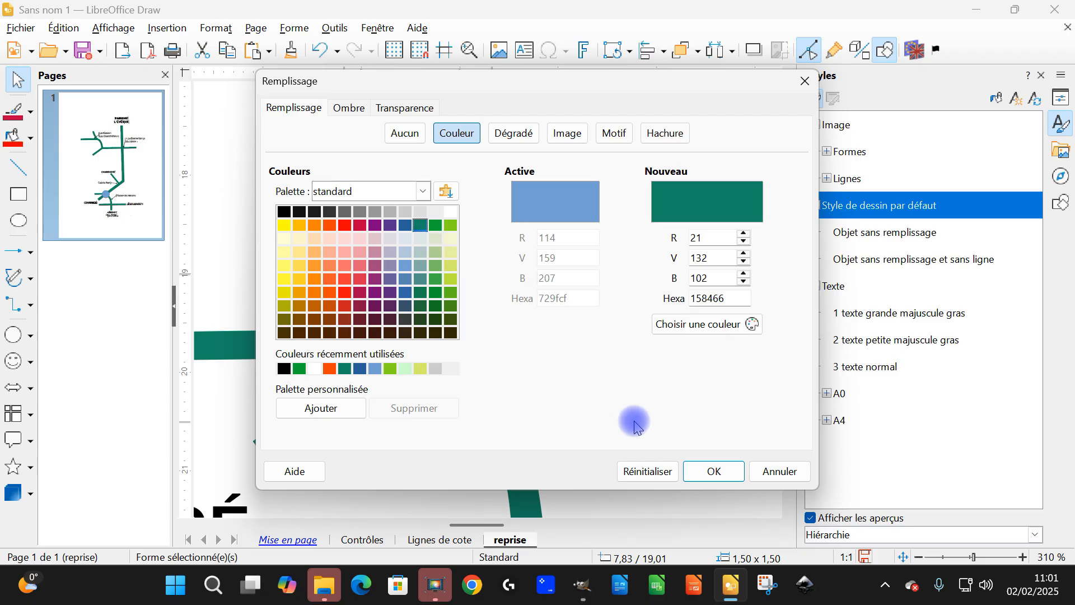
click(712, 471)
scroll(475, 358, up, 2)
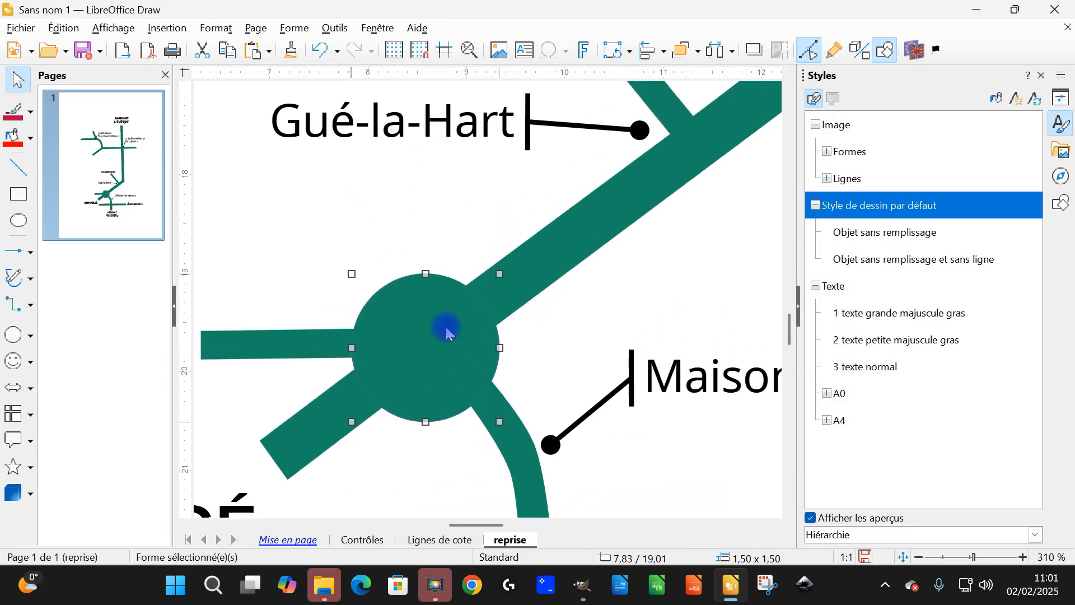
- Give the roundabout circle no outline by applying the line style "- aucun(e)-"
right_click(434, 333)
click(438, 198)
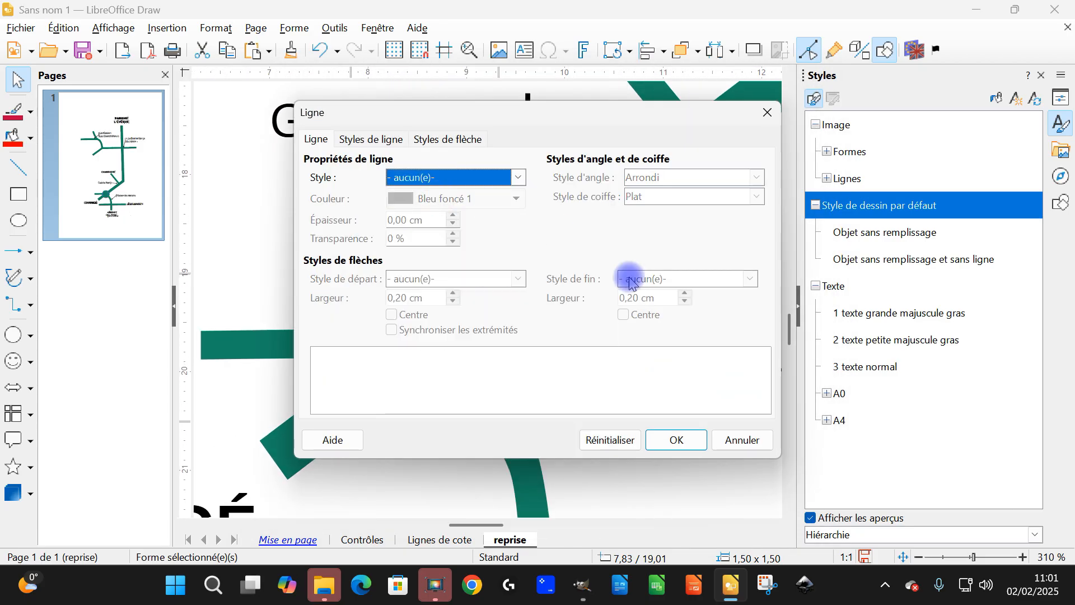
click(684, 436)
- Merge the roundabout circle with the road shape into a single outline and deselect it
scroll(593, 353, down, 5)
scroll(606, 343, up, 3)
scroll(577, 353, up, 4)
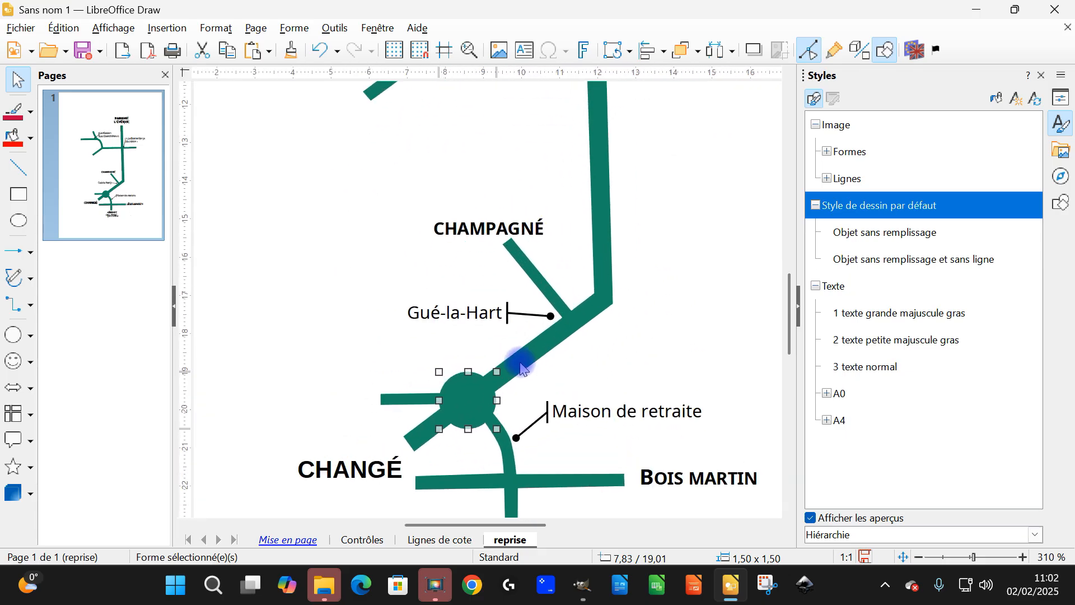
click(539, 346)
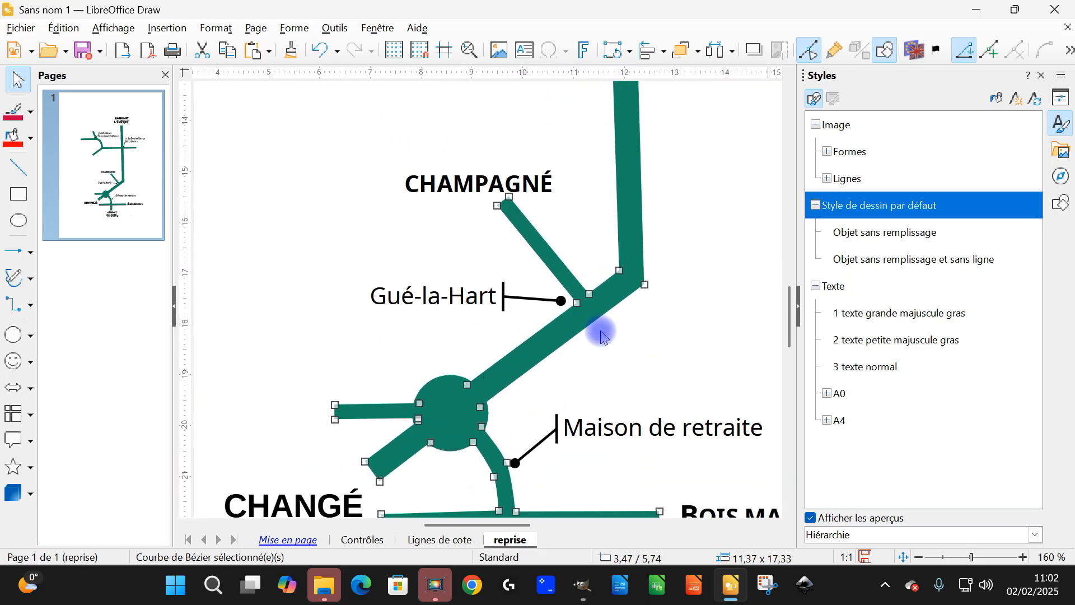
shift+click(448, 392)
click(293, 28)
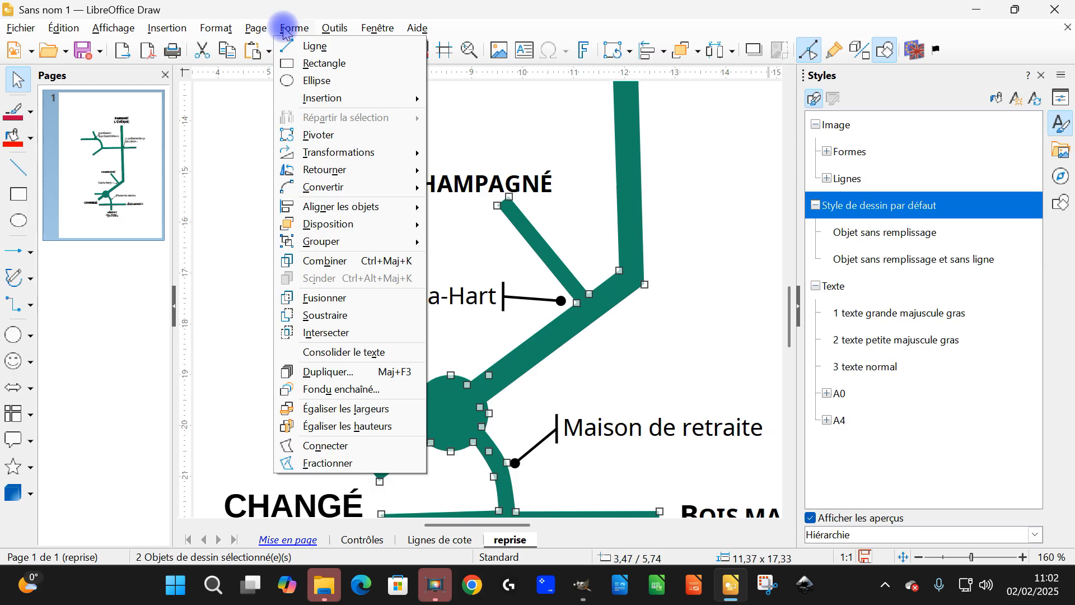
click(320, 298)
click(698, 298)
- Convert the outer and inner midpoints of the road bend below "Les Grands Marais" to smooth points, then deselect the road
scroll(698, 297, down, 1)
scroll(689, 298, up, 10)
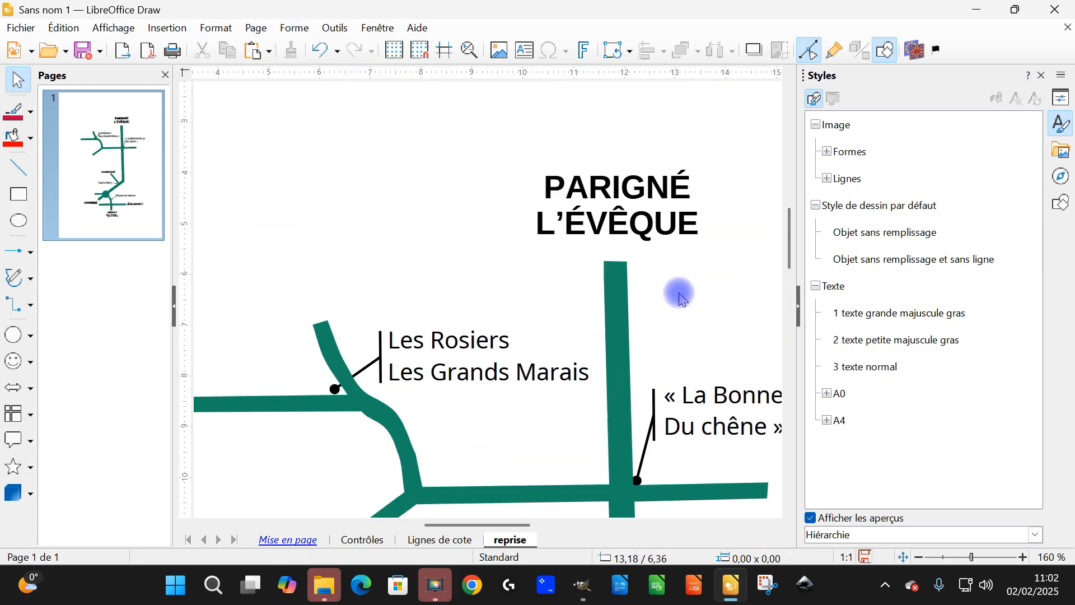
scroll(437, 255, up, 8)
click(437, 254)
scroll(437, 255, up, 1)
click(437, 254)
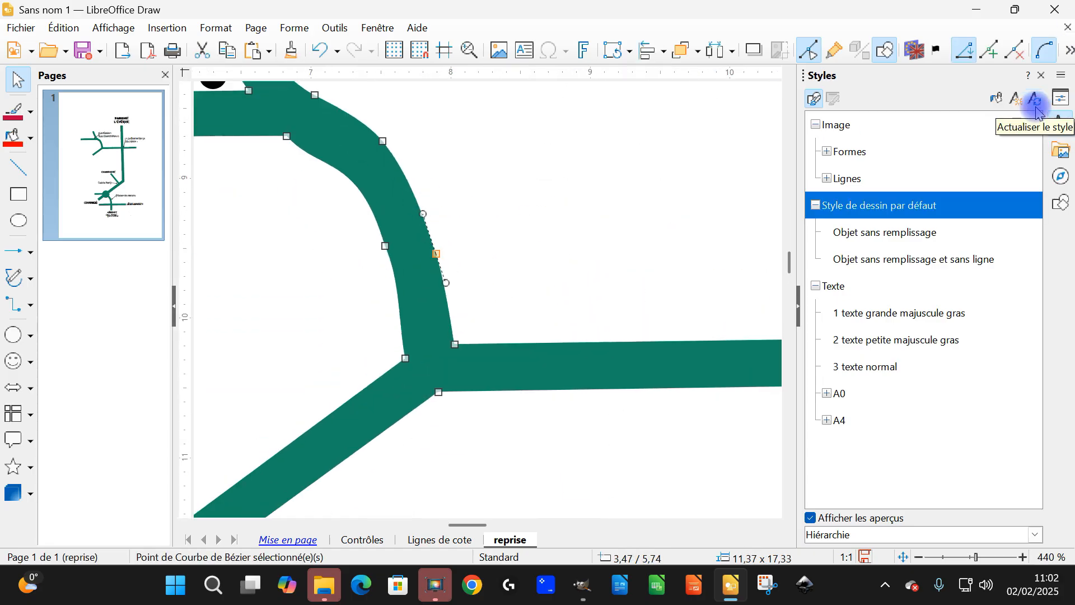
click(1069, 51)
click(648, 162)
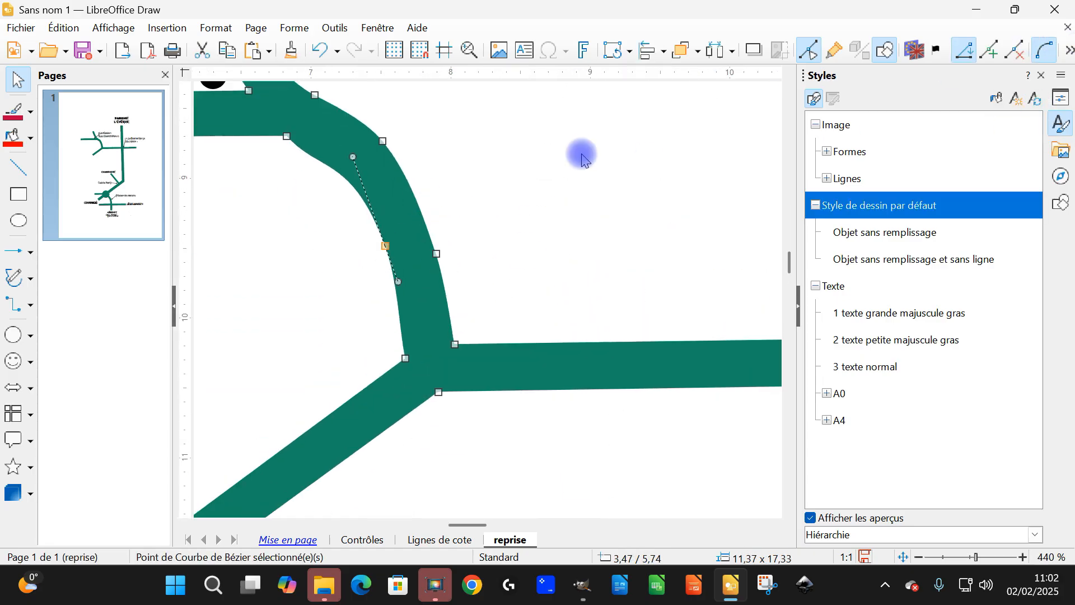
click(648, 163)
- Examine the redrawn map, from the roundabout and lower roads out to the full page
scroll(655, 213, down, 10)
scroll(729, 301, up, 5)
scroll(732, 317, down, 4)
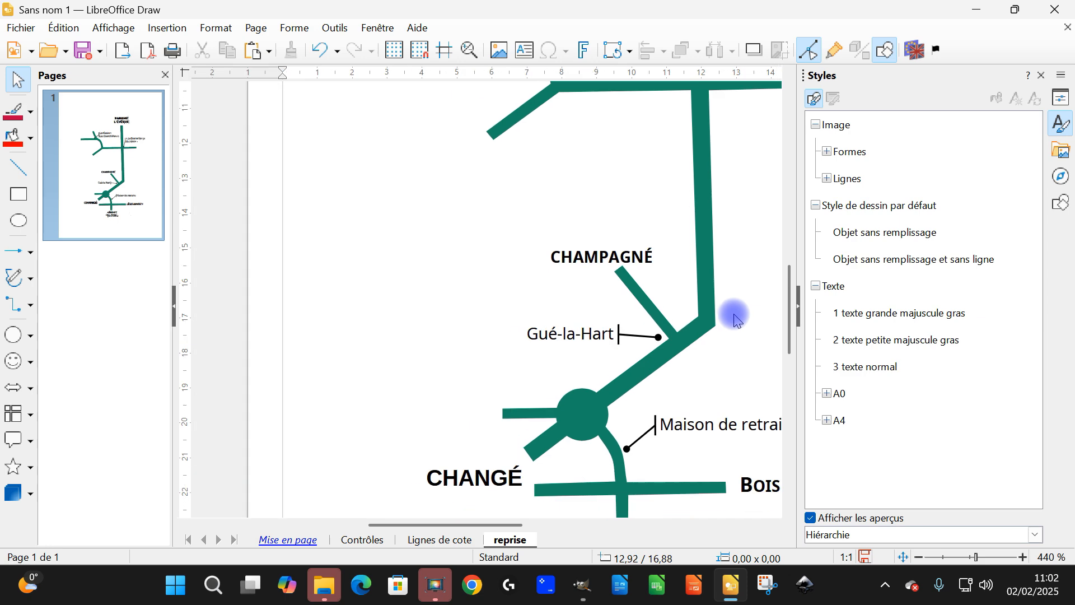
scroll(722, 311, down, 2)
scroll(703, 301, down, 3)
scroll(702, 305, up, 6)
scroll(547, 314, down, 4)
scroll(555, 286, down, 2)
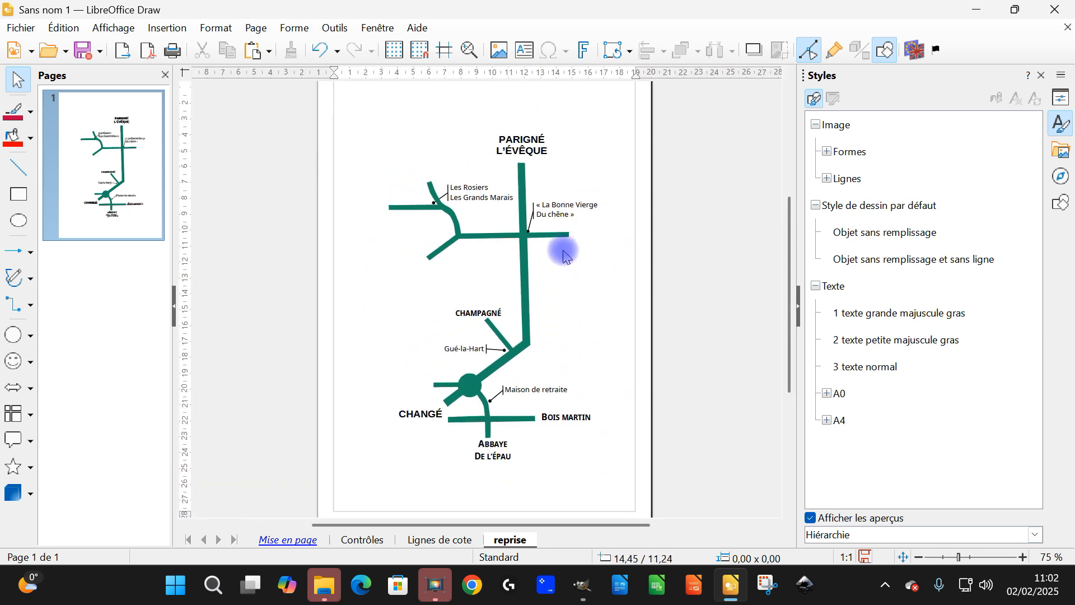
- Save the drawing in ODF drawing format under the name "plan refait"
key(ctrl+s)
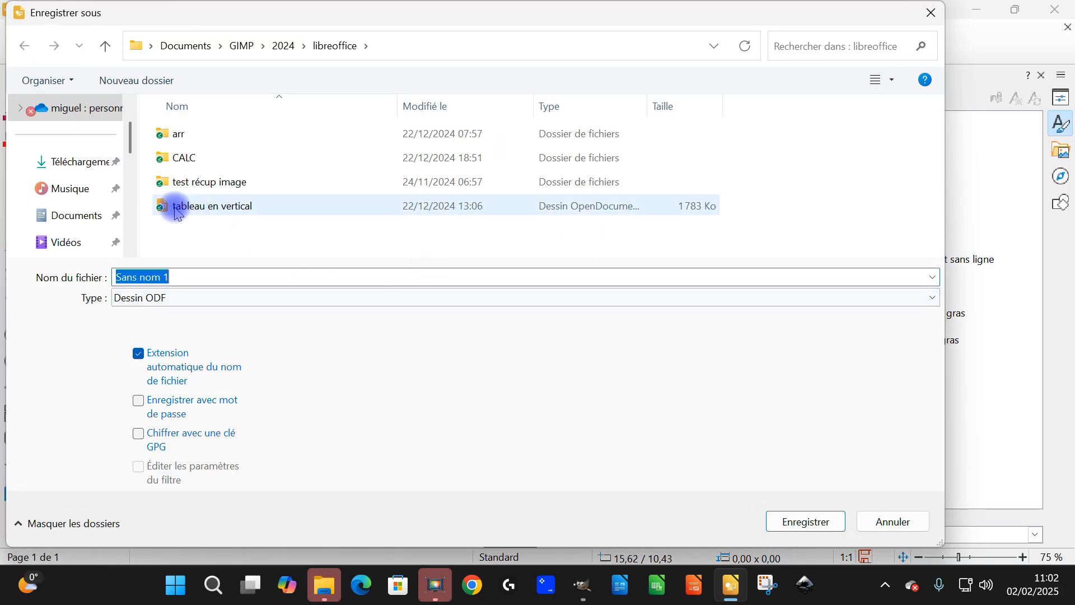
scroll(65, 230, down, 2)
scroll(66, 230, down, 2)
click(65, 192)
text(plan)
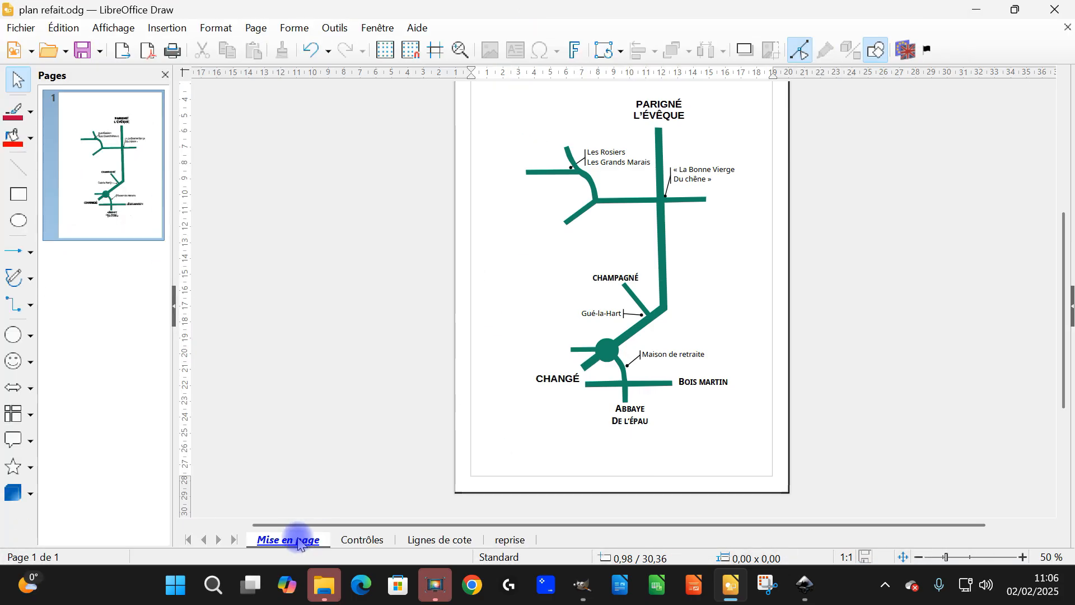
- Make the "Mise en page" layer visible and unlock it
right_click(300, 540)
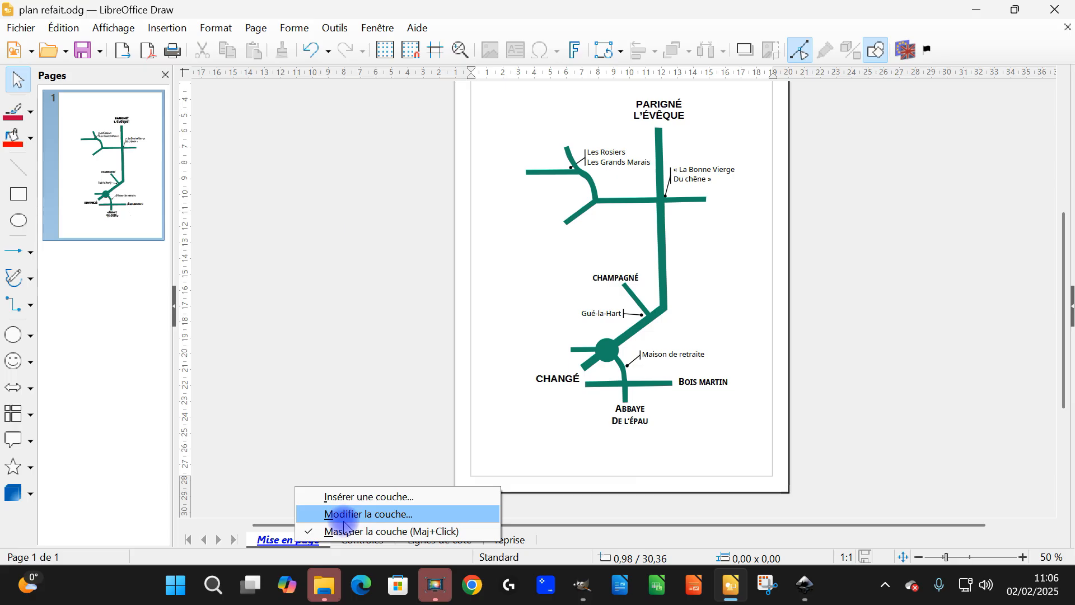
key(Escape)
right_click(283, 539)
click(336, 507)
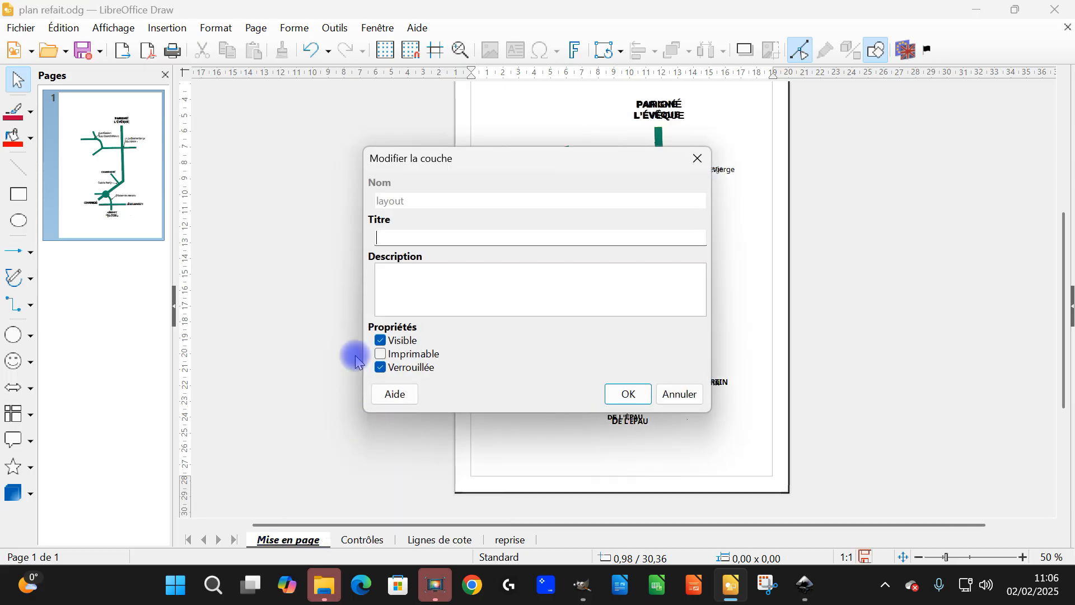
click(409, 366)
key(Return)
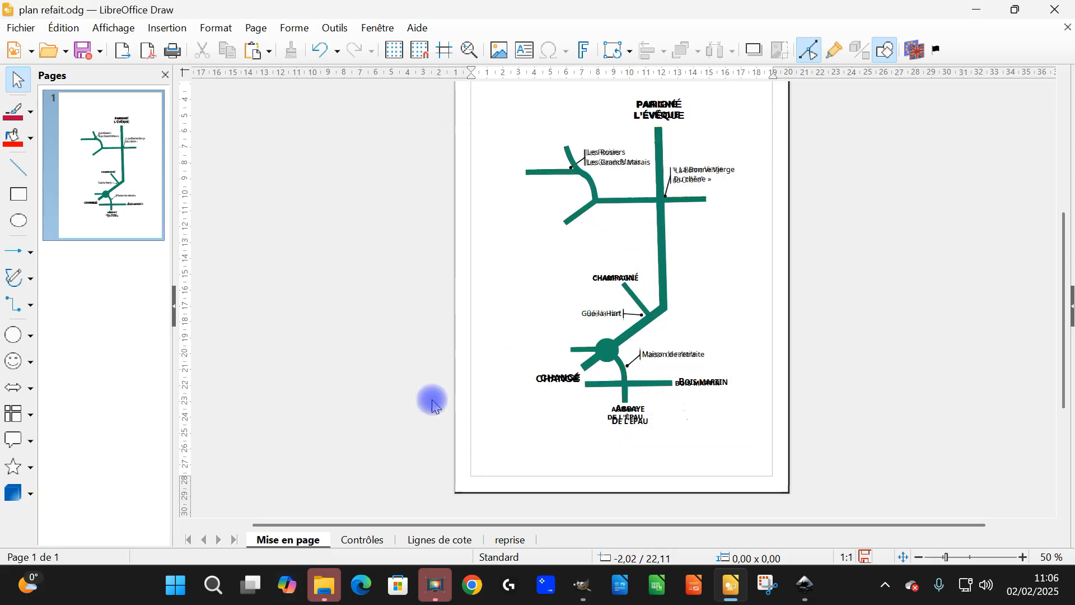
- Hide the "reprise" layer and delete the original map image from the "Mise en page" layer
right_click(504, 540)
click(581, 527)
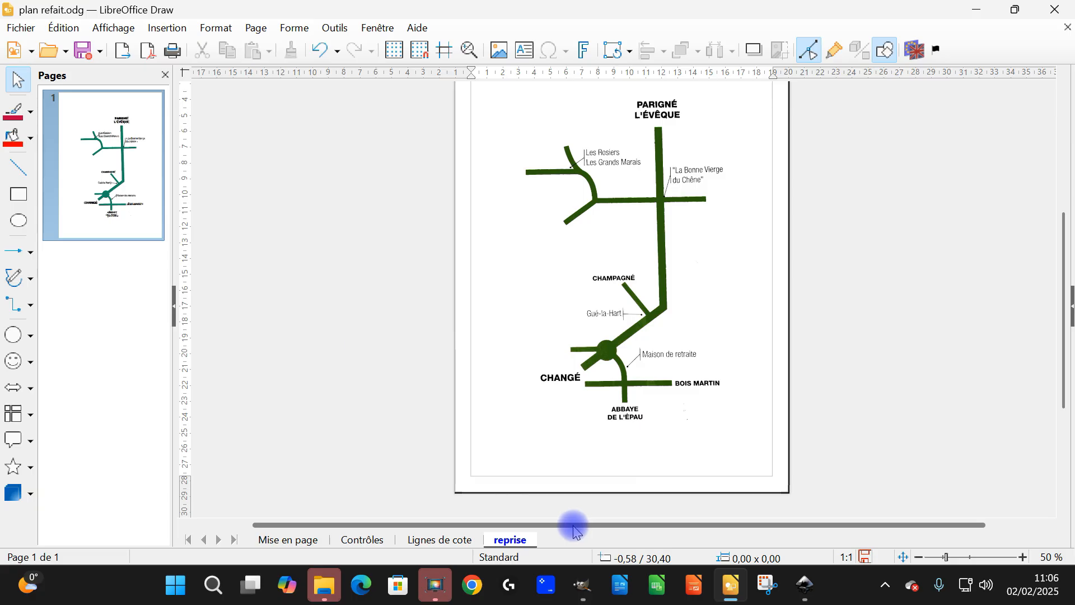
click(687, 222)
scroll(672, 222, up, 12)
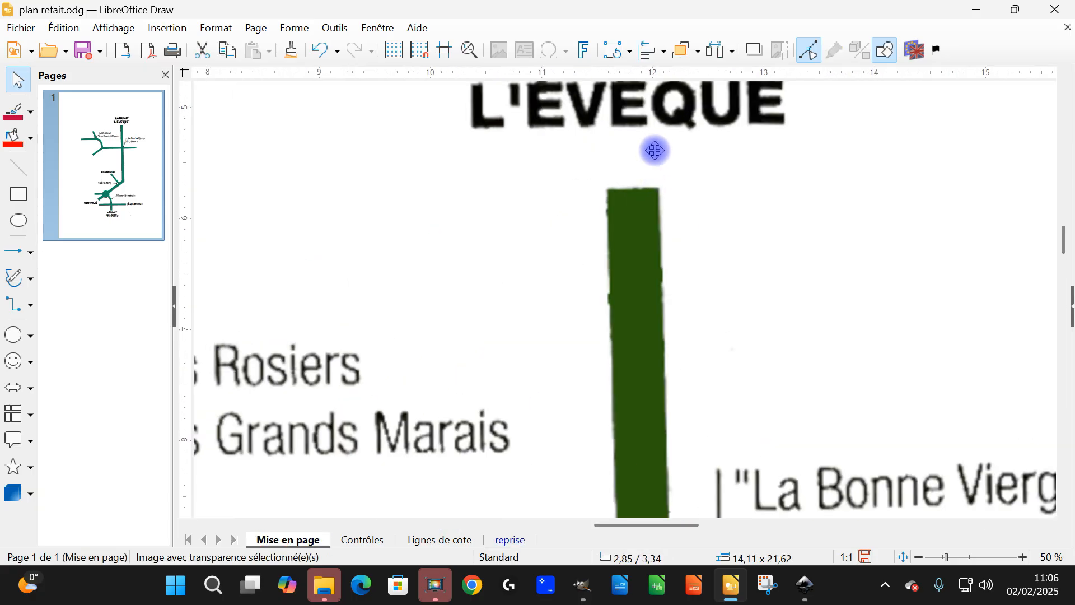
key(Delete)
- Show the "reprise" layer again and keep it as the active layer
double_click(515, 551)
key(Escape)
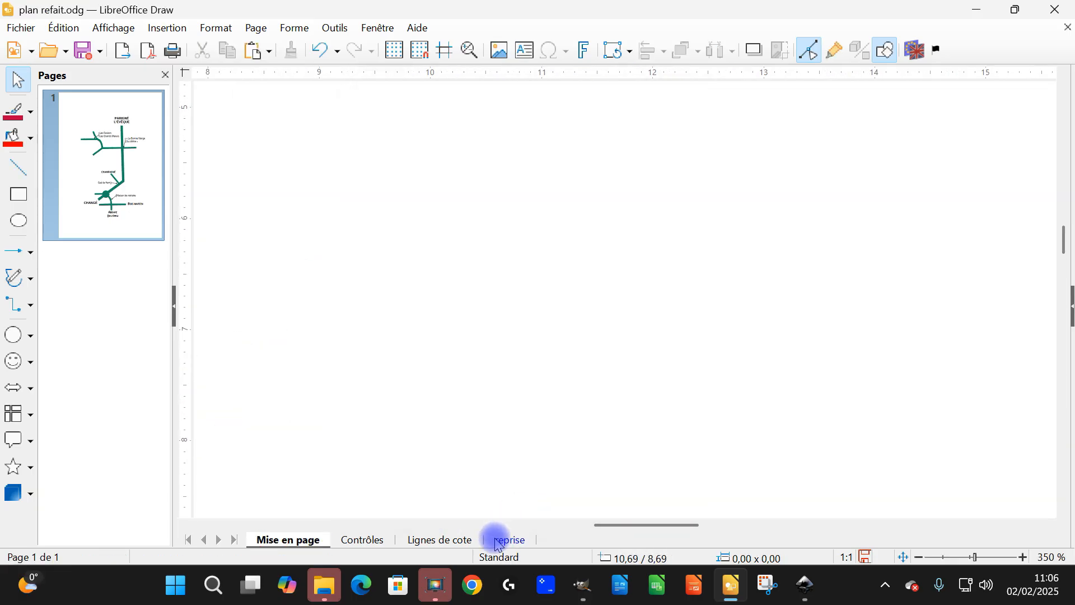
right_click(500, 540)
click(549, 528)
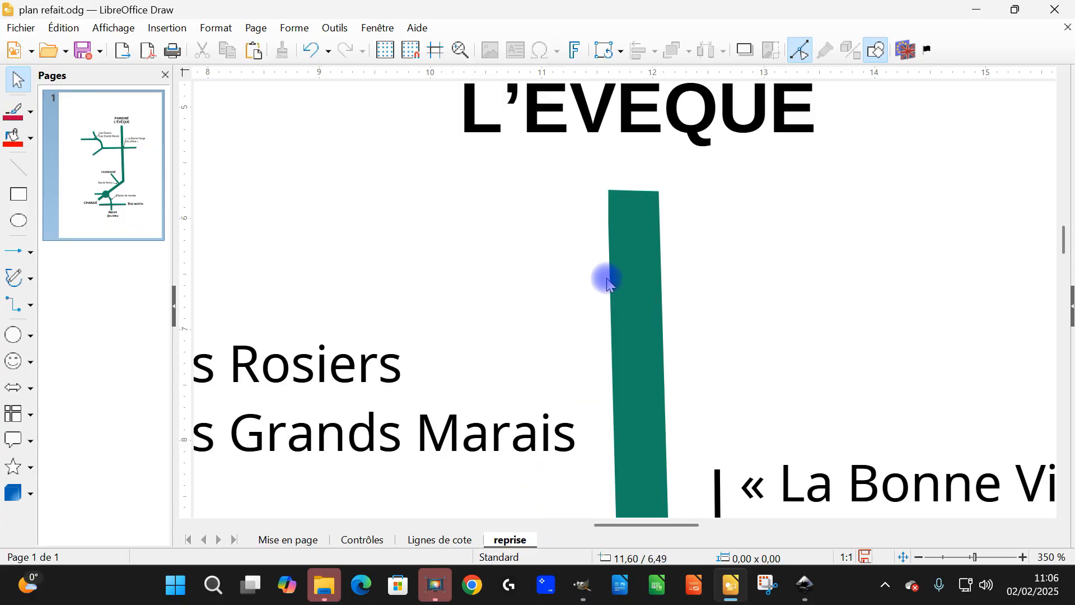
- Shift the outer corner point of the vertical road's end below "L'ÉVÊQUE" slightly outward, then deselect the road shape
scroll(604, 267, down, 3)
scroll(624, 268, up, 3)
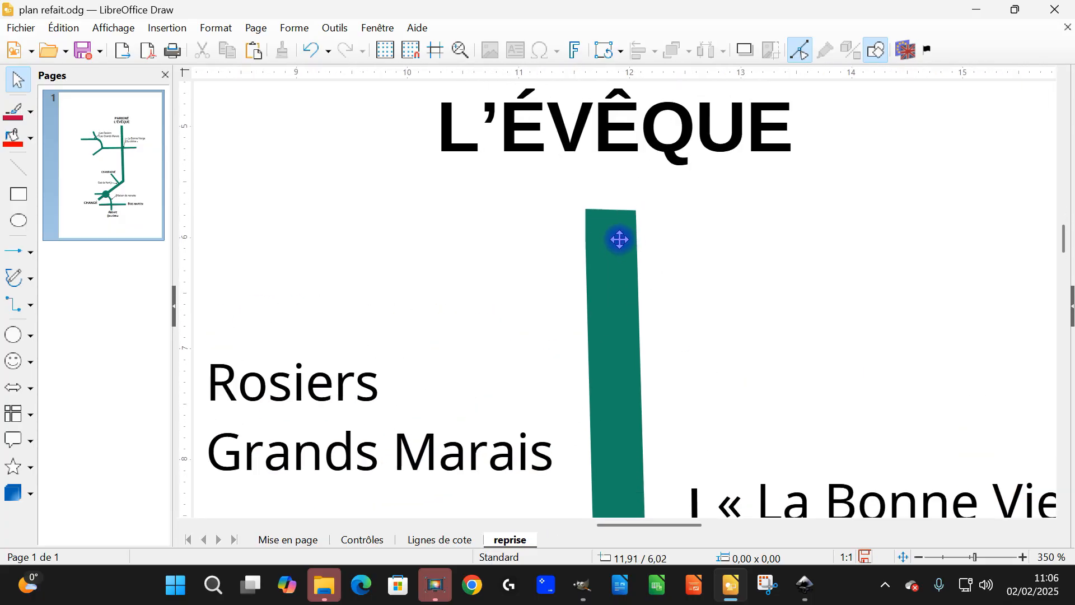
click(619, 239)
scroll(610, 183, up, 6)
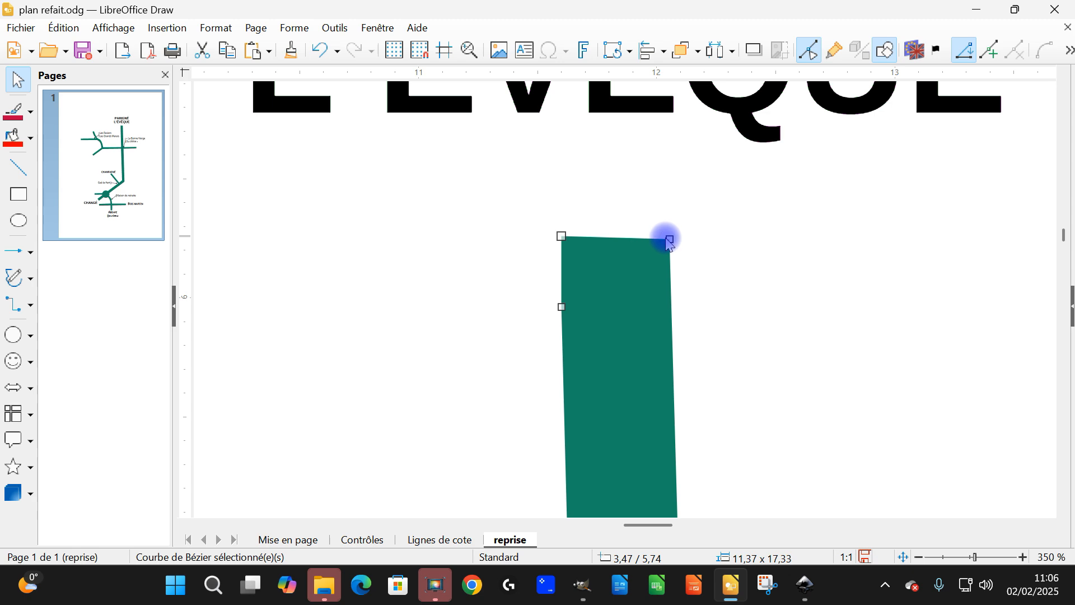
drag(665, 237, 673, 238)
scroll(692, 203, down, 10)
scroll(686, 259, down, 4)
scroll(680, 264, down, 3)
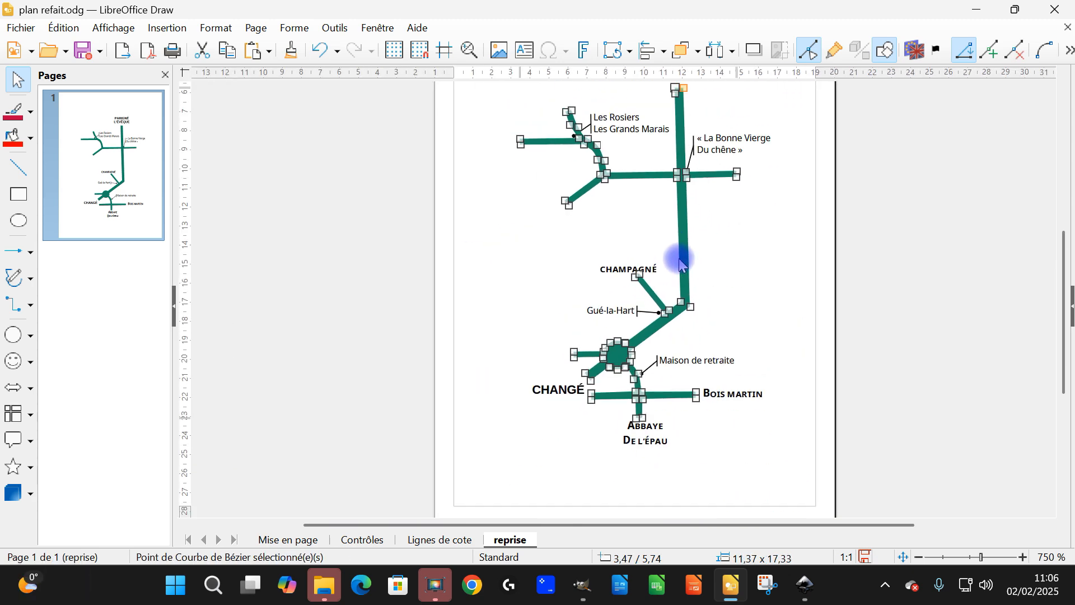
click(844, 223)
- Export the map as "plan refait" in SVG - Scalable Vector Graphics format, replacing the existing file in the "février" folder
mouse_move(519, 538)
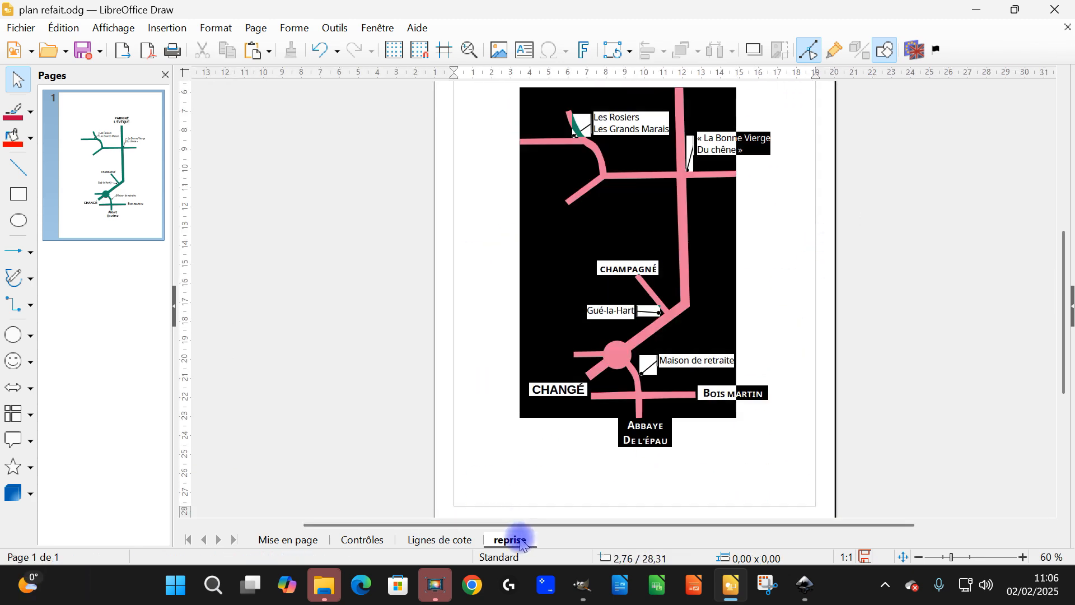
scroll(784, 224, up, 2)
click(20, 28)
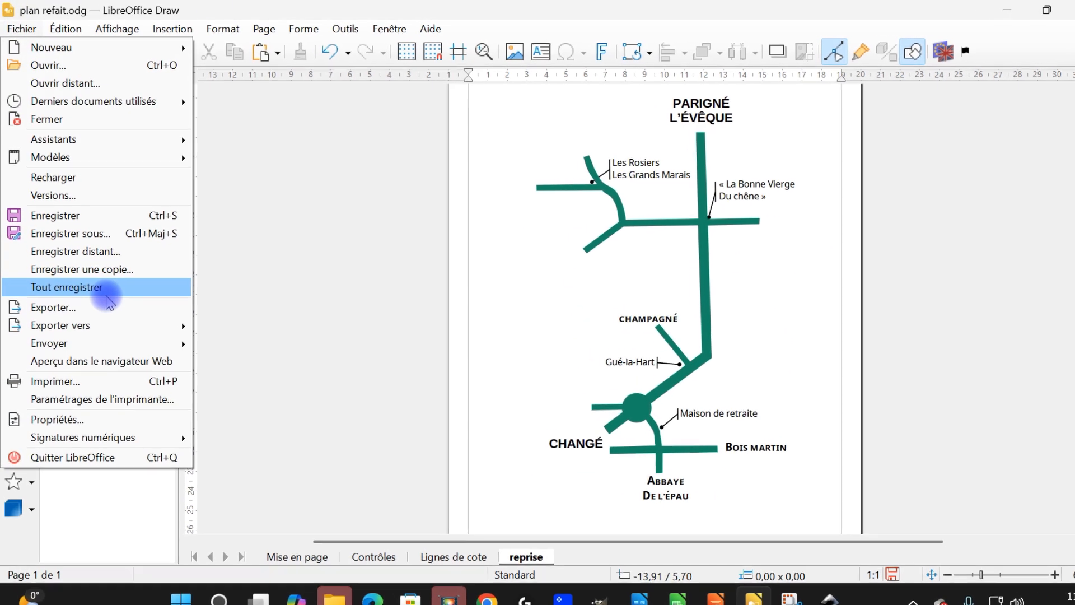
click(107, 306)
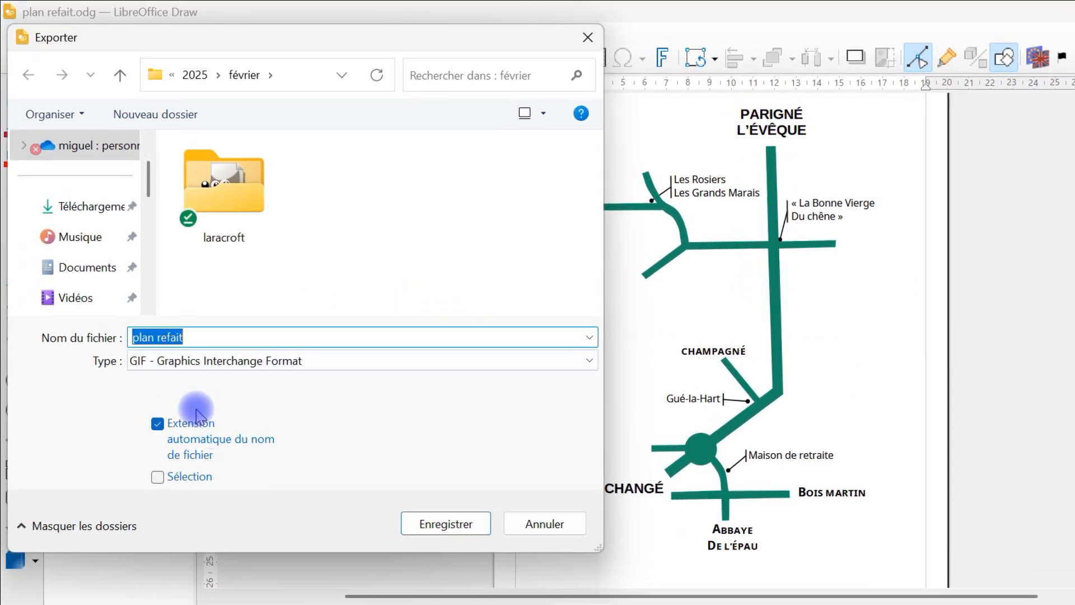
click(202, 361)
click(192, 566)
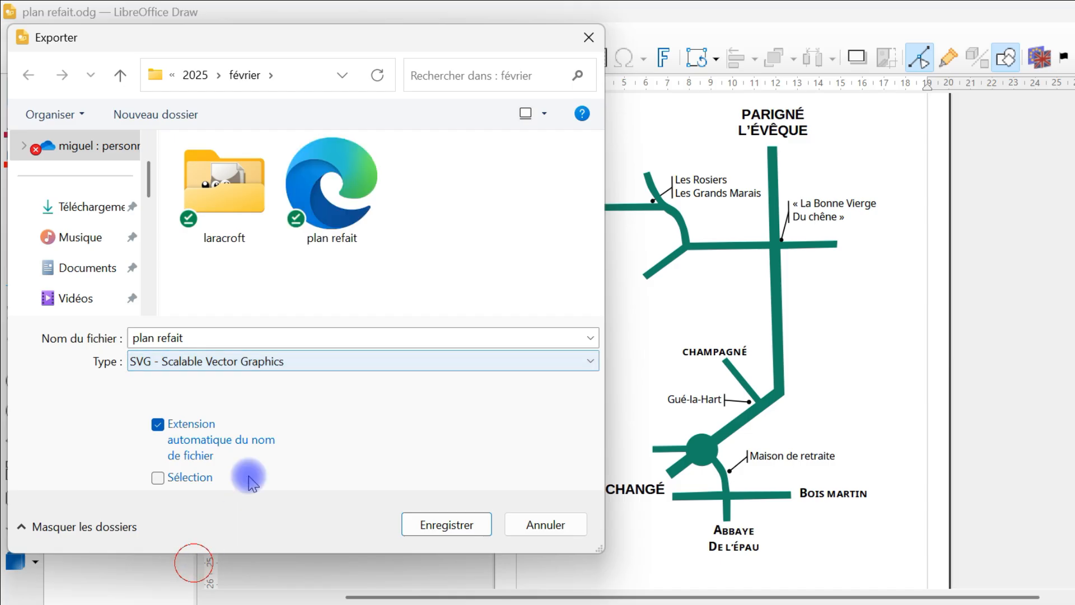
double_click(330, 202)
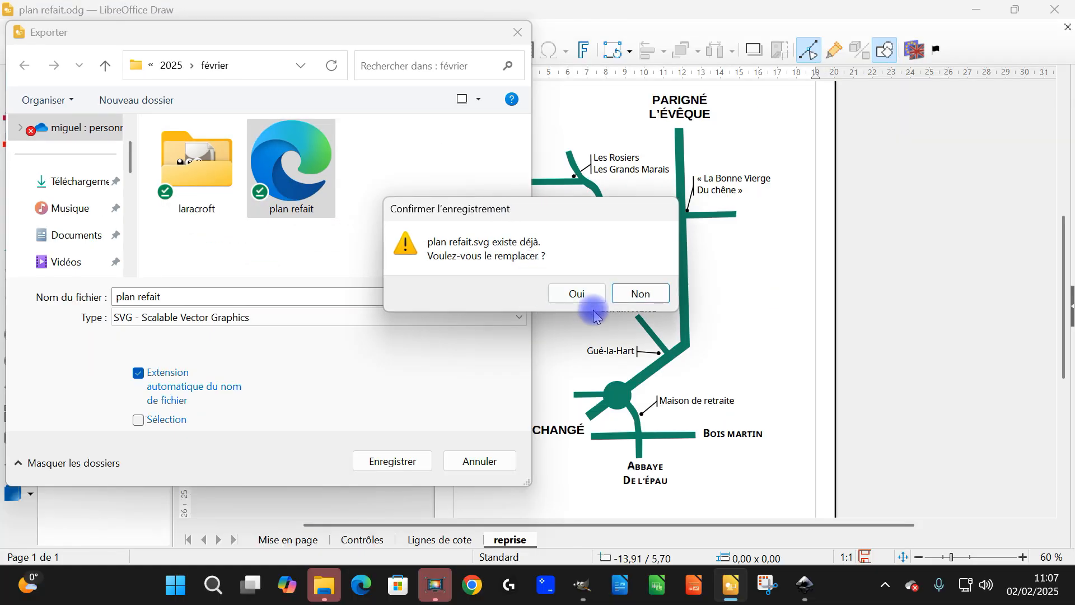
click(577, 294)
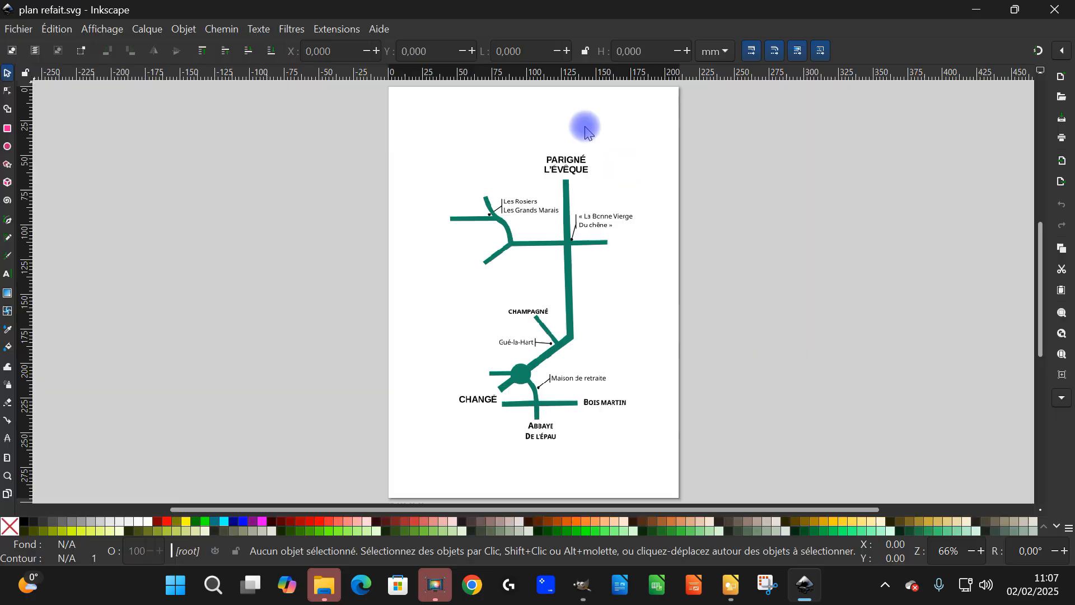
- Switch to Inkscape and inspect the exported "plan refait.svg" at close and distant views, selecting the whole map
scroll(295, 205, up, 7)
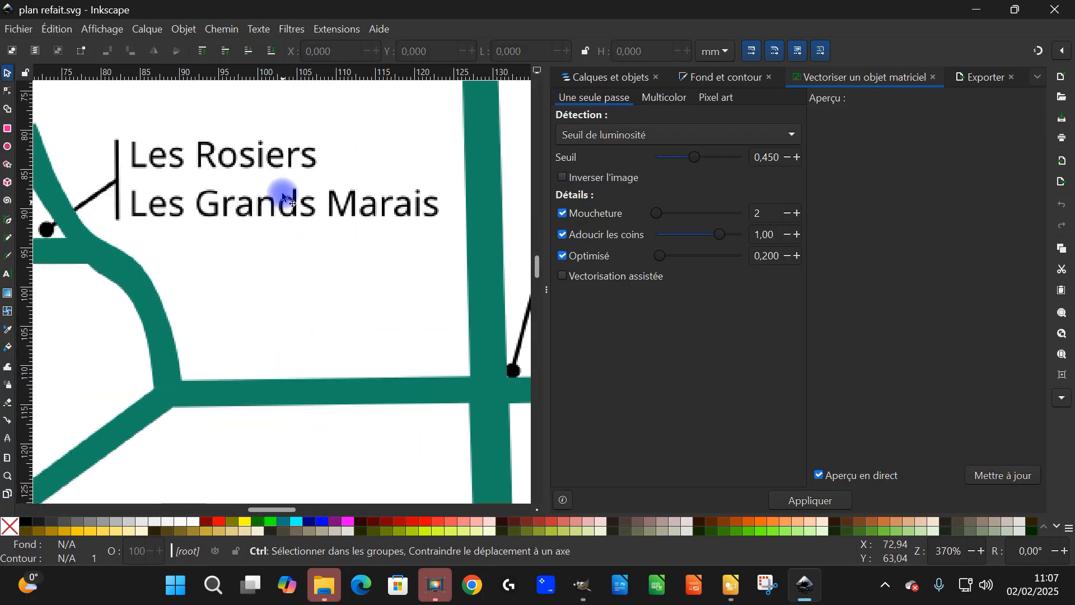
scroll(336, 211, down, 7)
scroll(377, 312, down, 3)
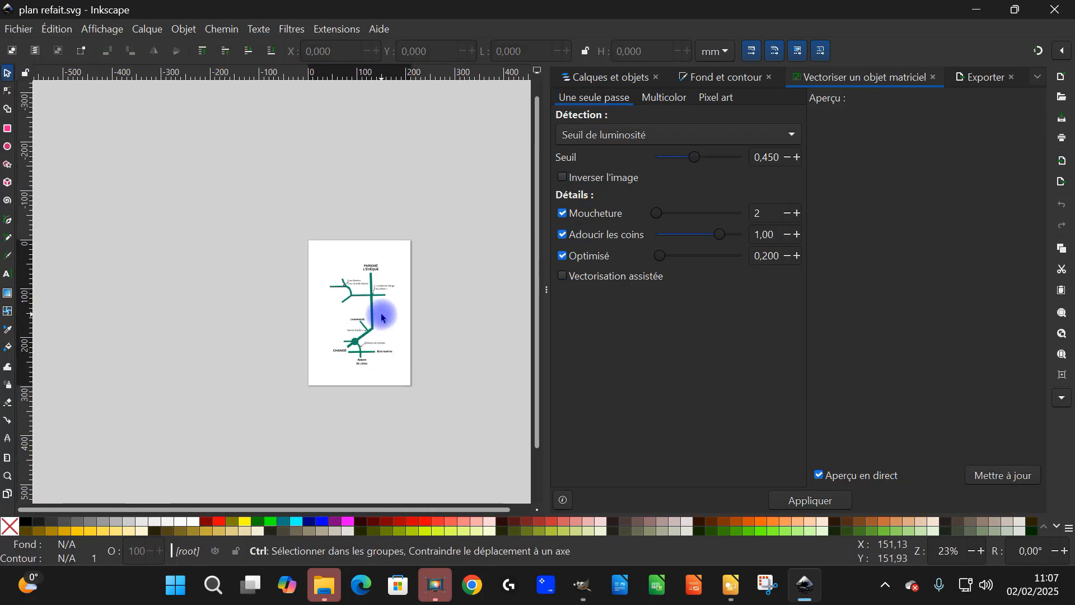
scroll(353, 288, up, 3)
click(364, 295)
scroll(364, 295, down, 5)
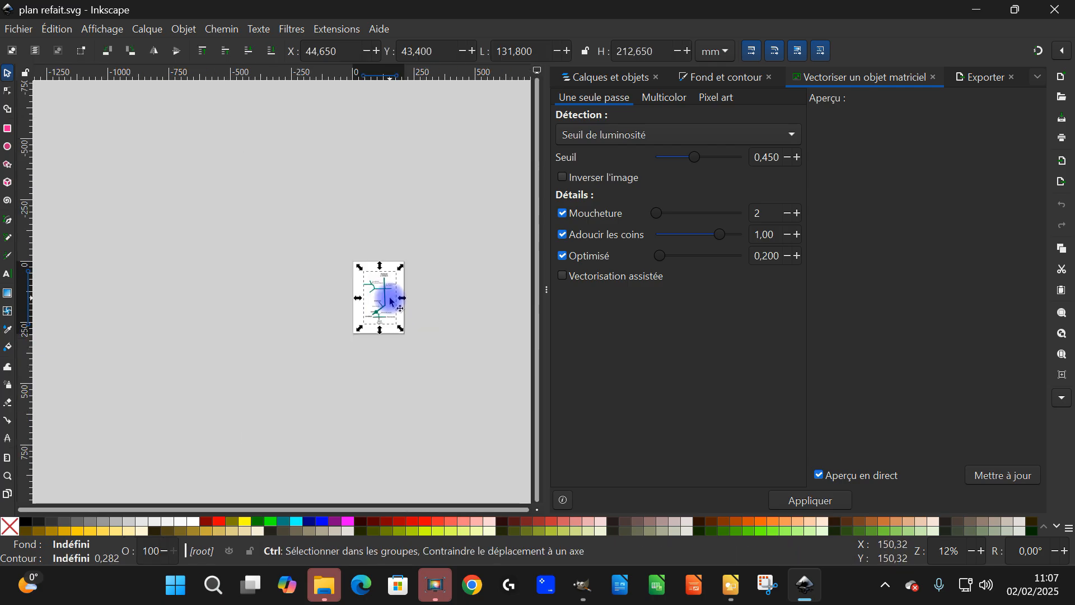
- Enlarge the whole map to about 803 × 1296 mm and examine the road edges and lettering at close and distant views
drag(400, 335, 386, 459)
key(ctrl+z)
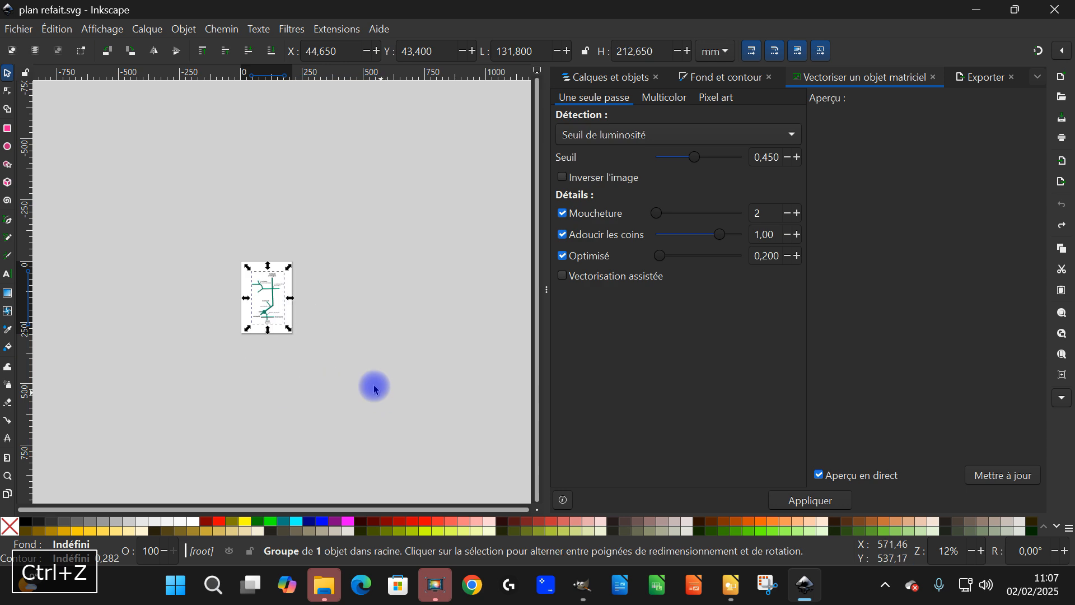
drag(289, 329, 393, 421)
scroll(374, 328, up, 6)
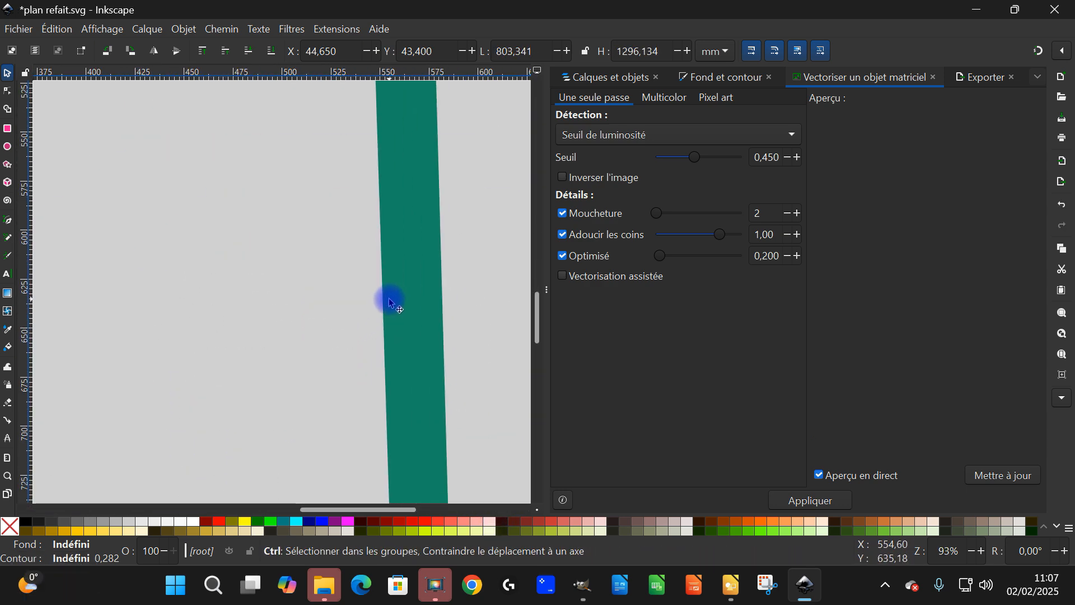
scroll(401, 271, up, 10)
scroll(437, 254, up, 15)
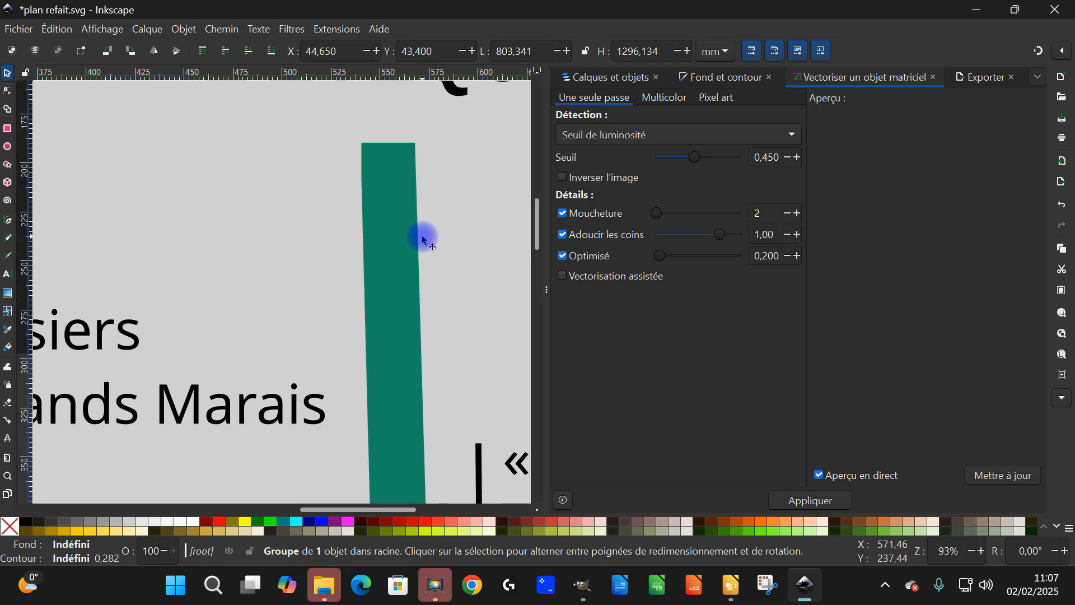
ctrl+scroll(395, 255, down, 10)
ctrl+scroll(410, 280, up, 4)
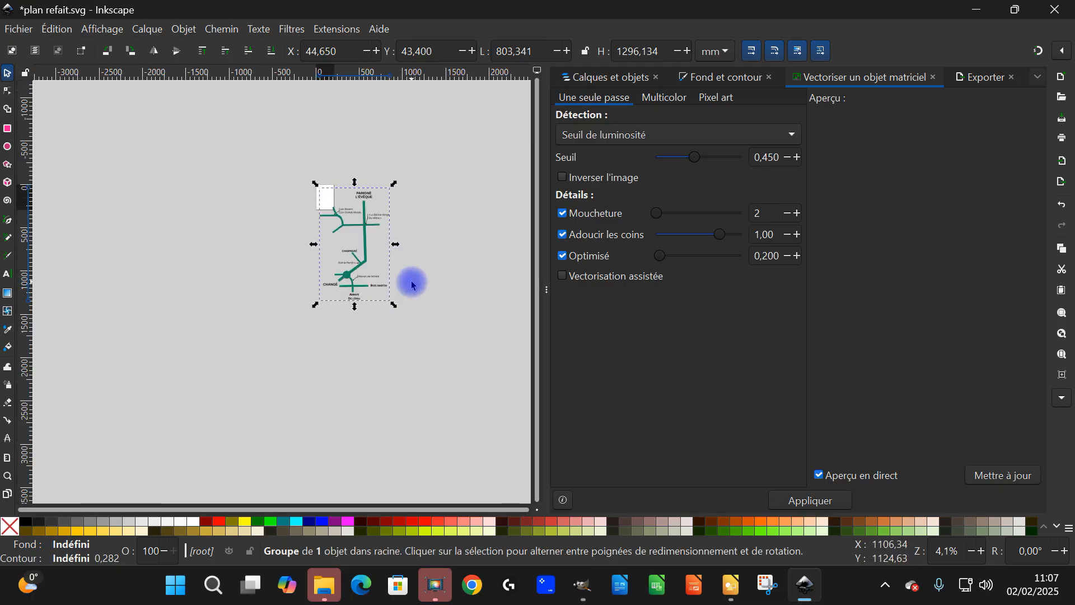
- Close Inkscape without saving the changes to "plan refait.svg" and return to LibreOffice Draw
click(1051, 15)
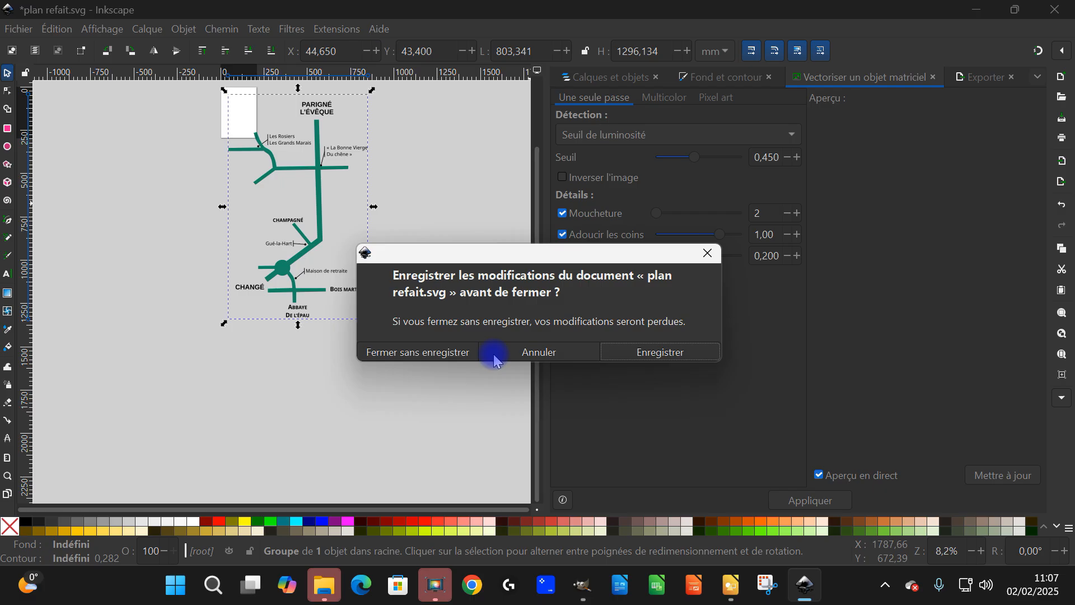
click(447, 351)
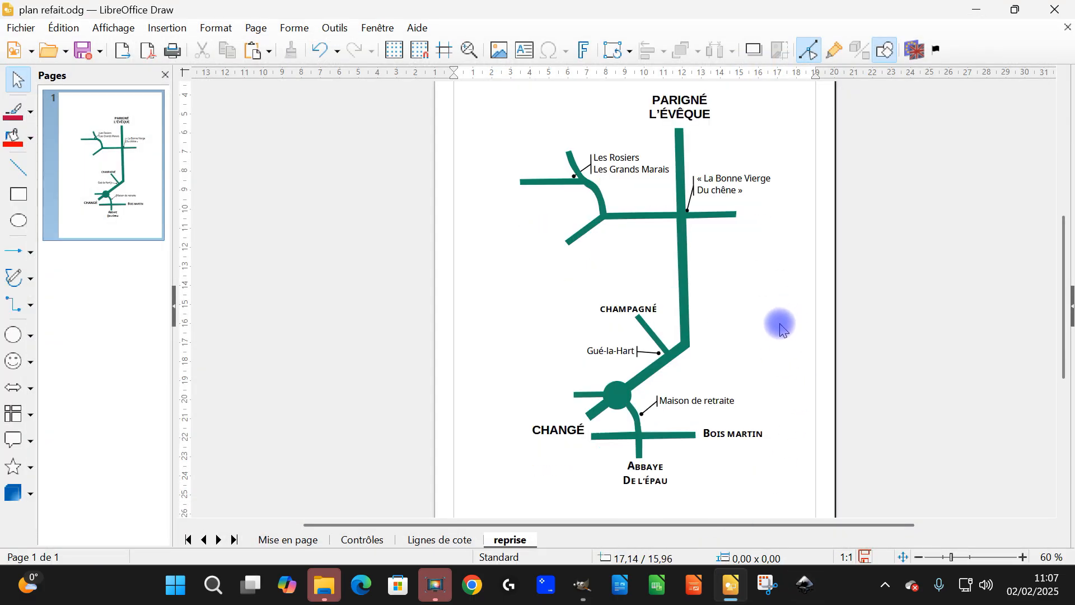
- Move all the map's objects from the "reprise" layer to the "Mise en page" layer by cutting and pasting, and deselect them
click(291, 540)
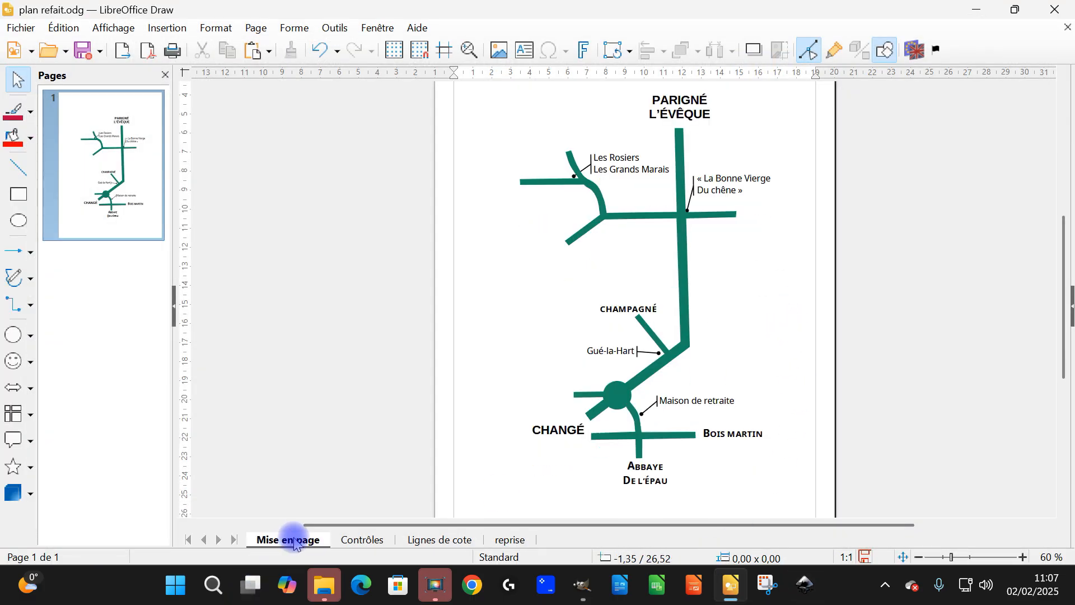
click(502, 541)
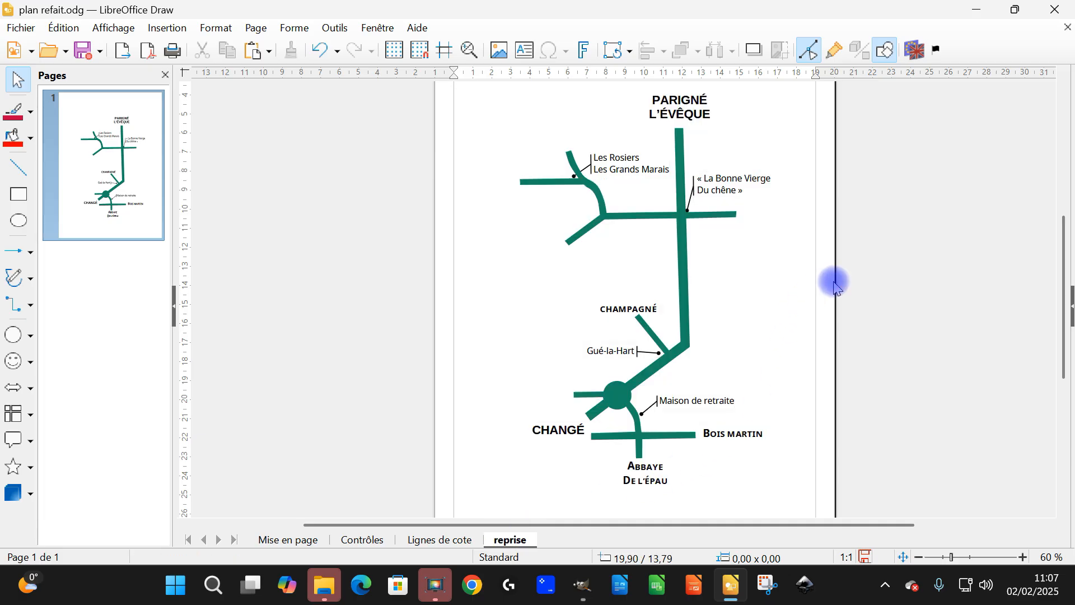
key(ctrl+x)
click(268, 538)
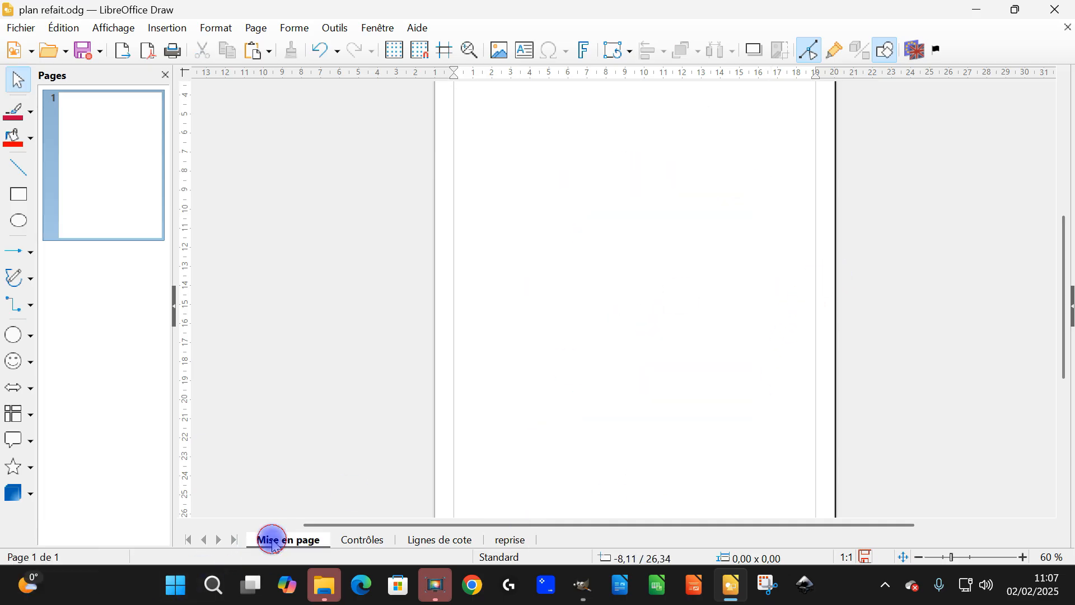
key(ctrl+v)
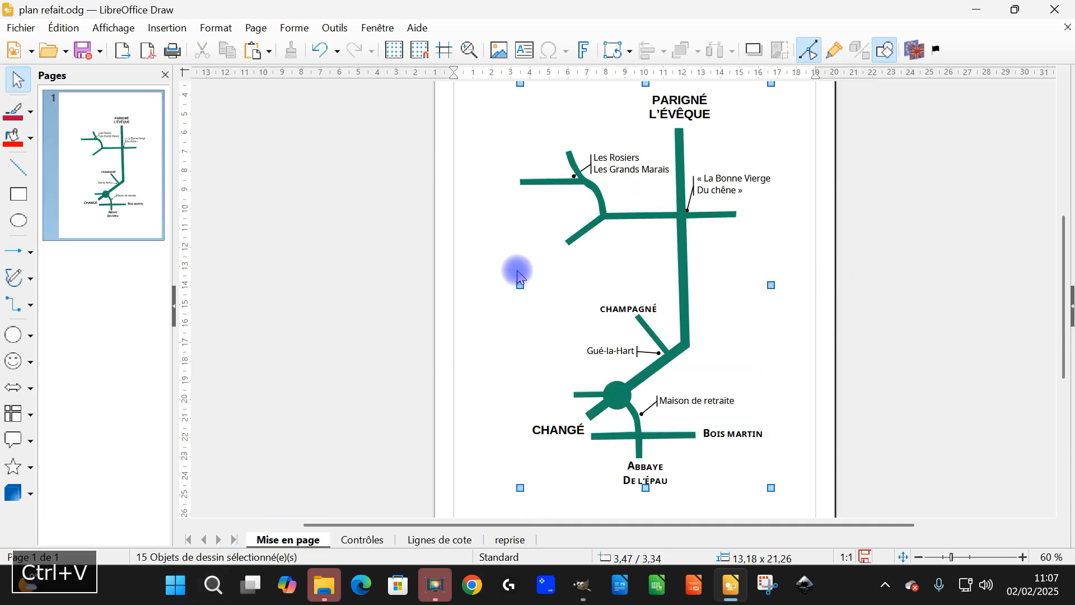
click(416, 280)
- Delete the emptied "reprise" layer and confirm the deletion
click(507, 539)
right_click(507, 539)
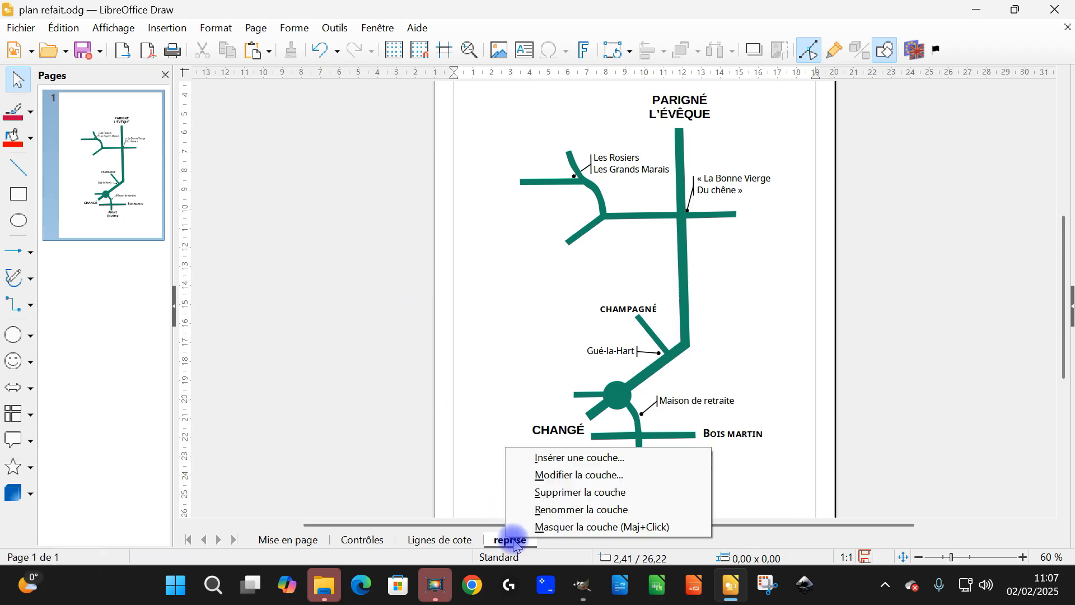
click(583, 493)
click(609, 313)
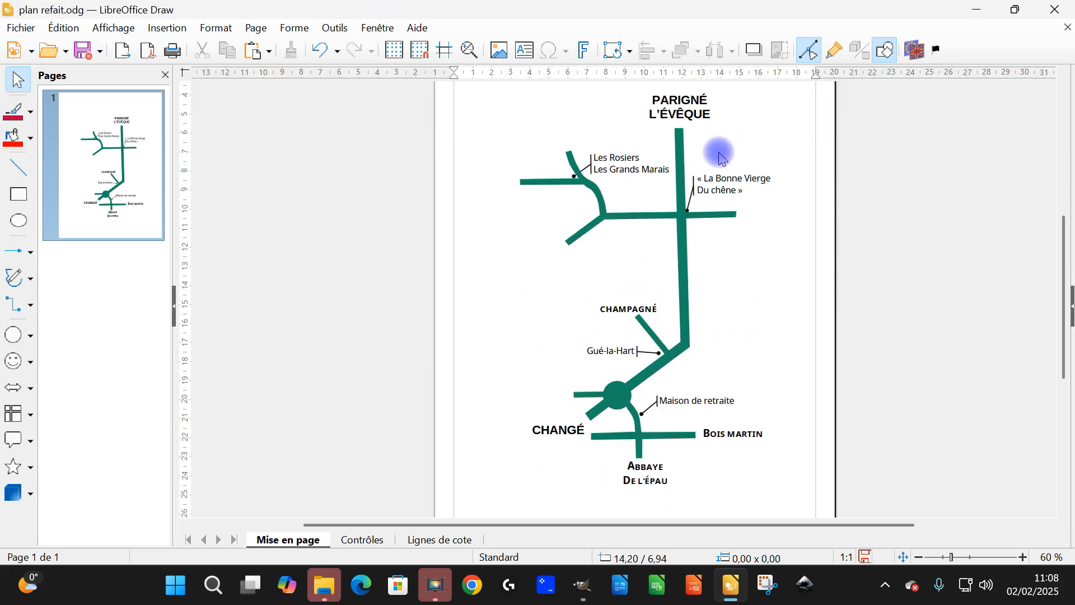
- Try adding "DE ROME" after "L'ÉVÊQUE" in the label above the vertical road, and undo the text edit
click(688, 109)
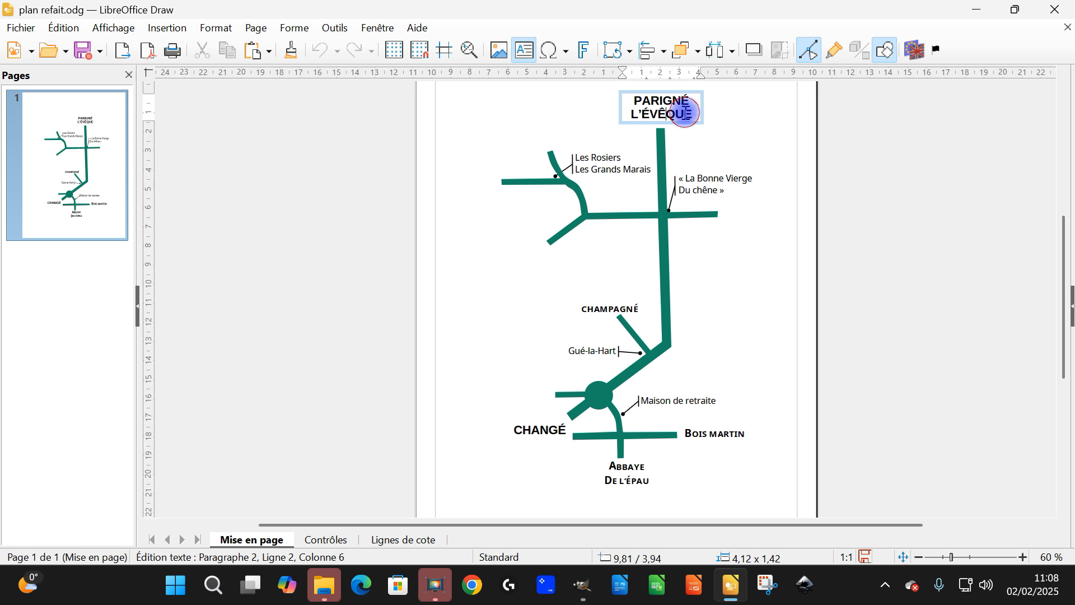
click(690, 111)
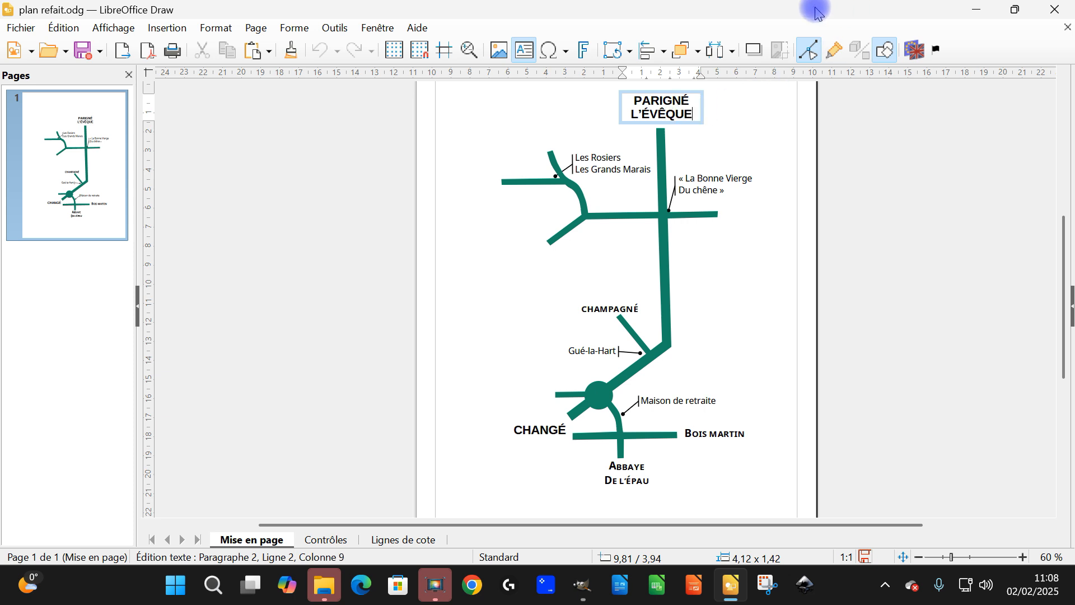
text(DE )
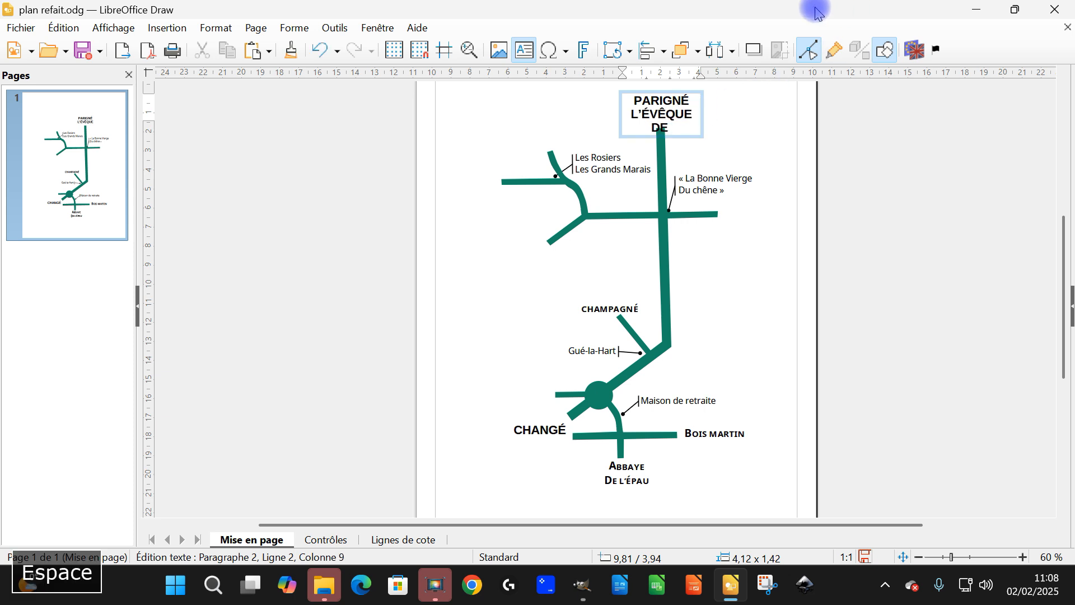
text(ROME)
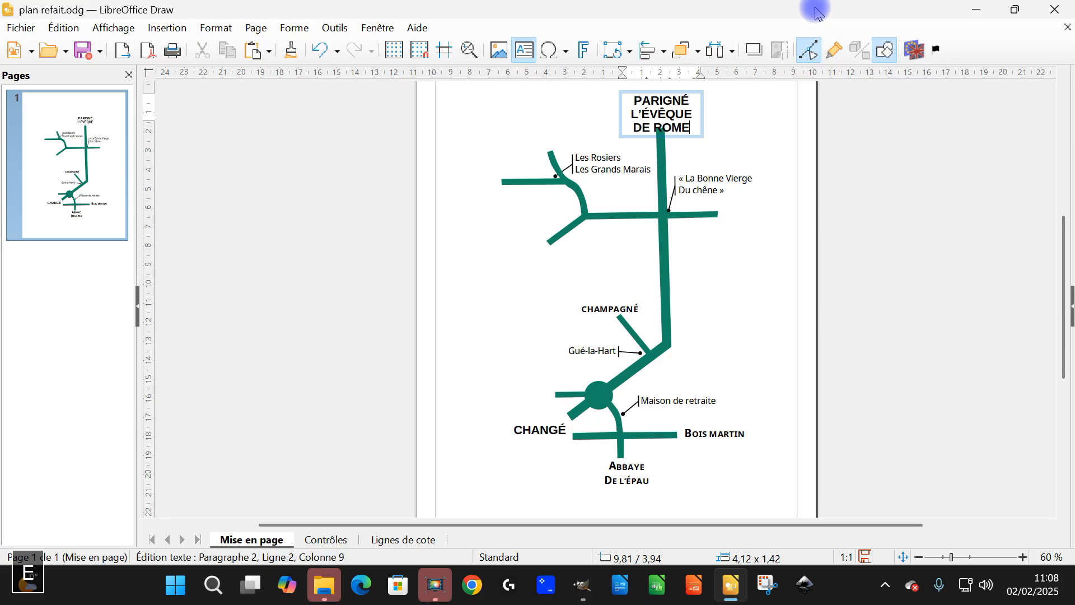
click(794, 146)
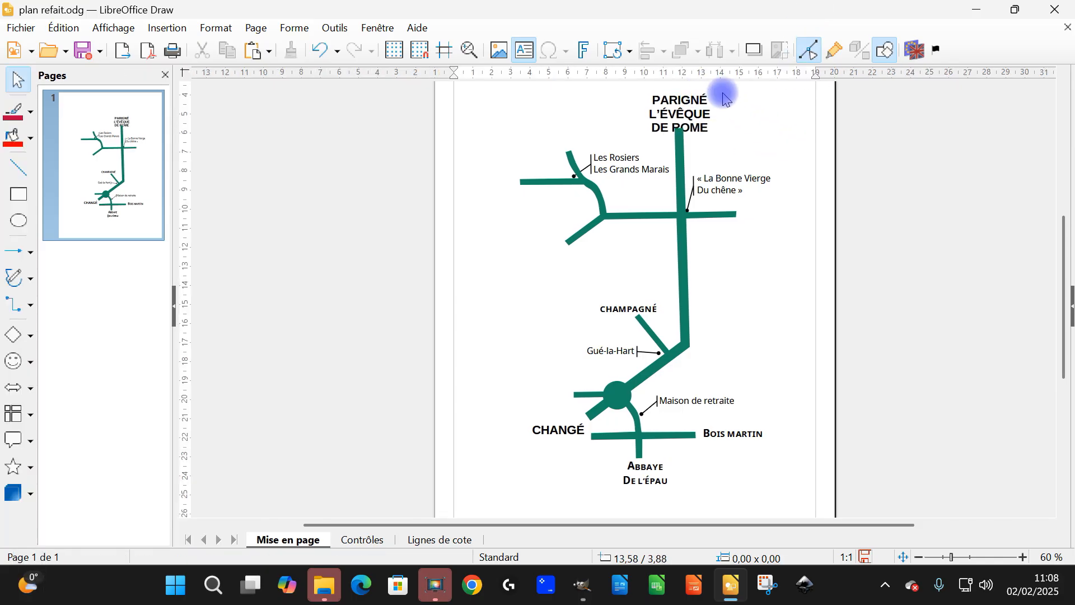
key(ctrl+z)
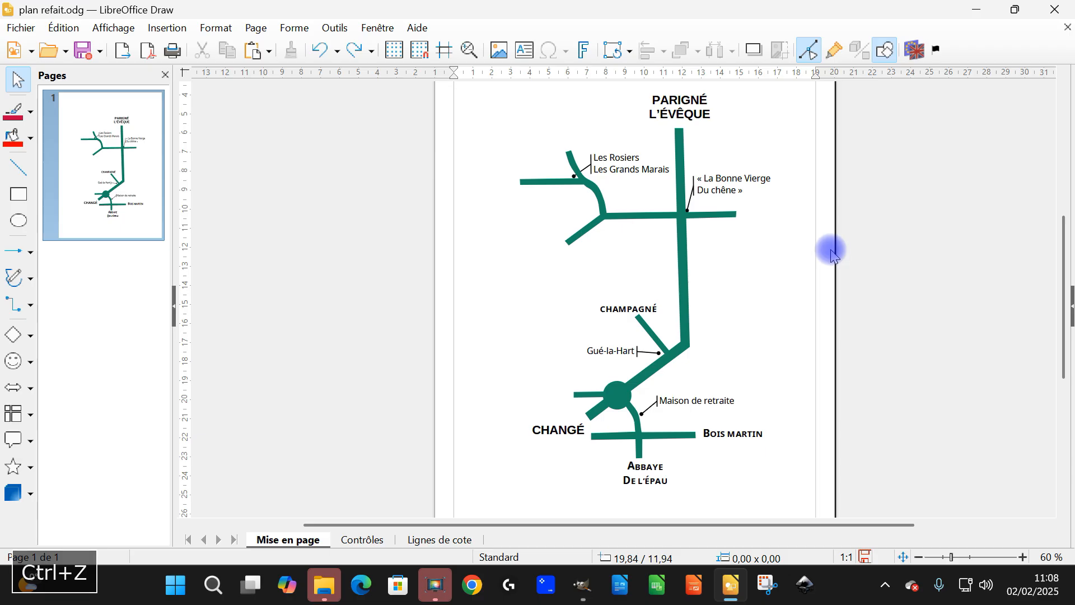
- Save the finished map in "plan refait.odg"
scroll(829, 249, down, 3)
scroll(809, 313, up, 1)
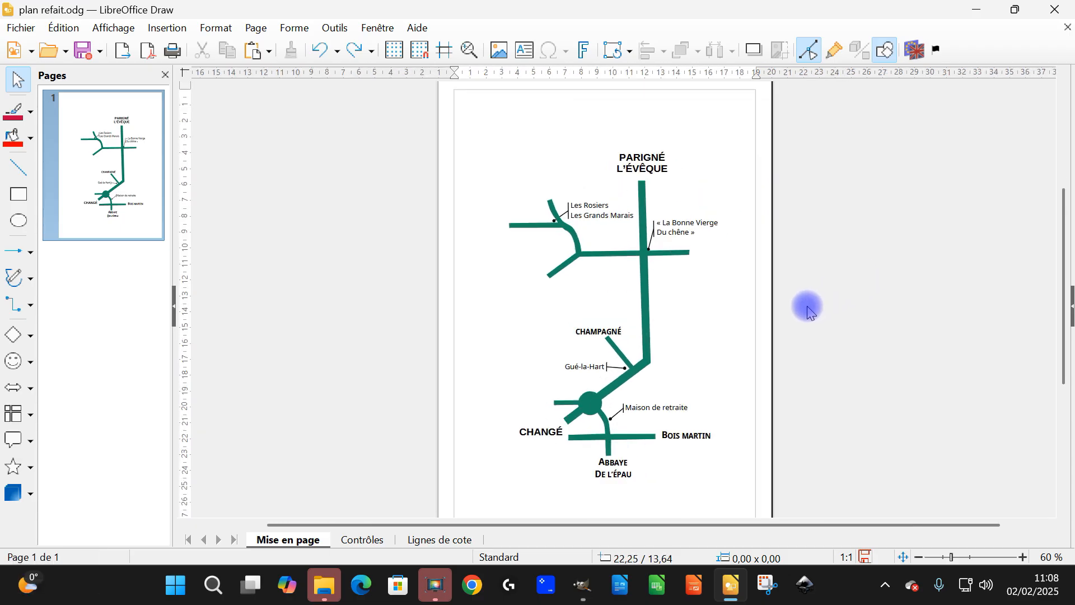
key(ctrl+s)
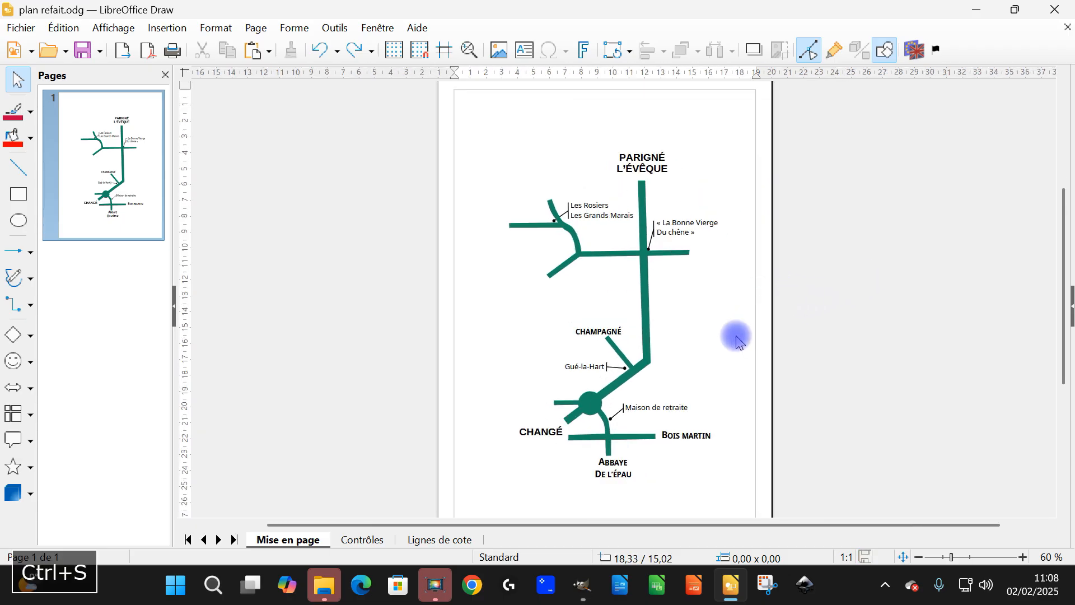
scroll(667, 336, up, 1)
scroll(643, 353, down, 1)
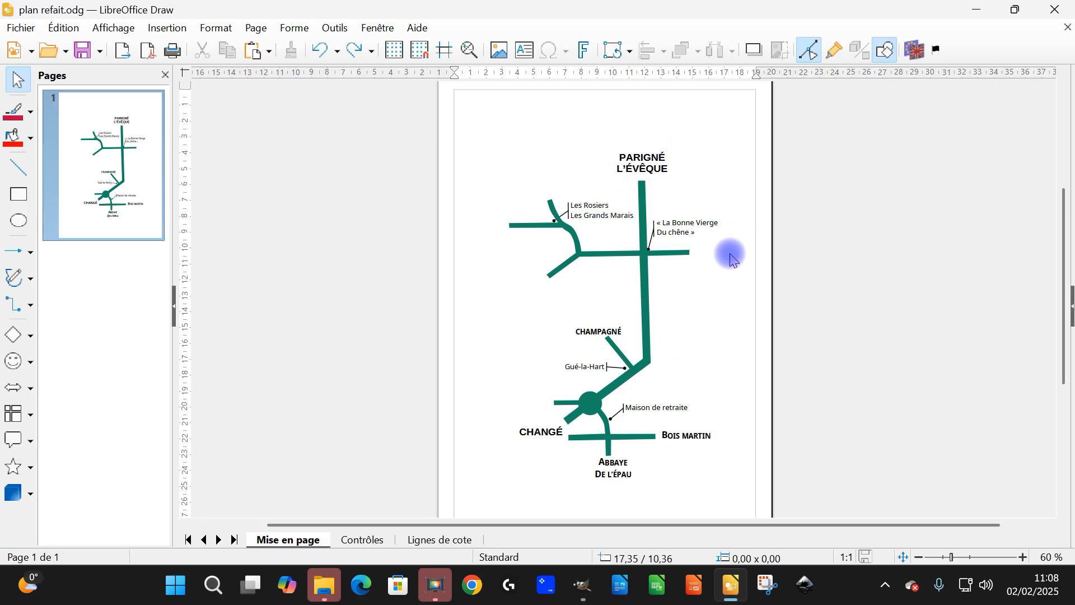
scroll(723, 287, up, 1)
scroll(694, 283, down, 2)
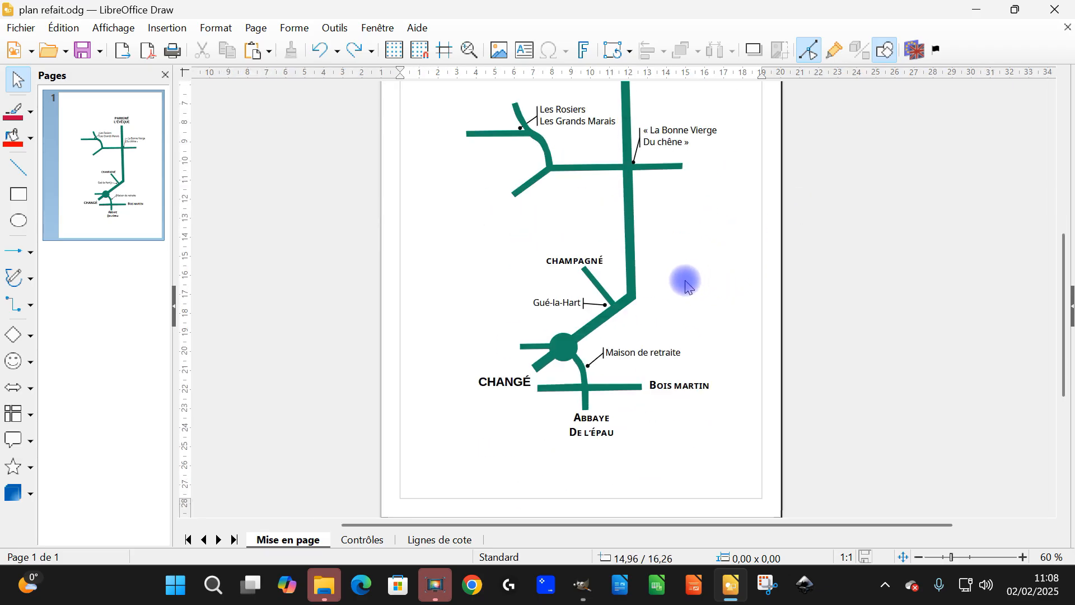
scroll(684, 279, up, 1)
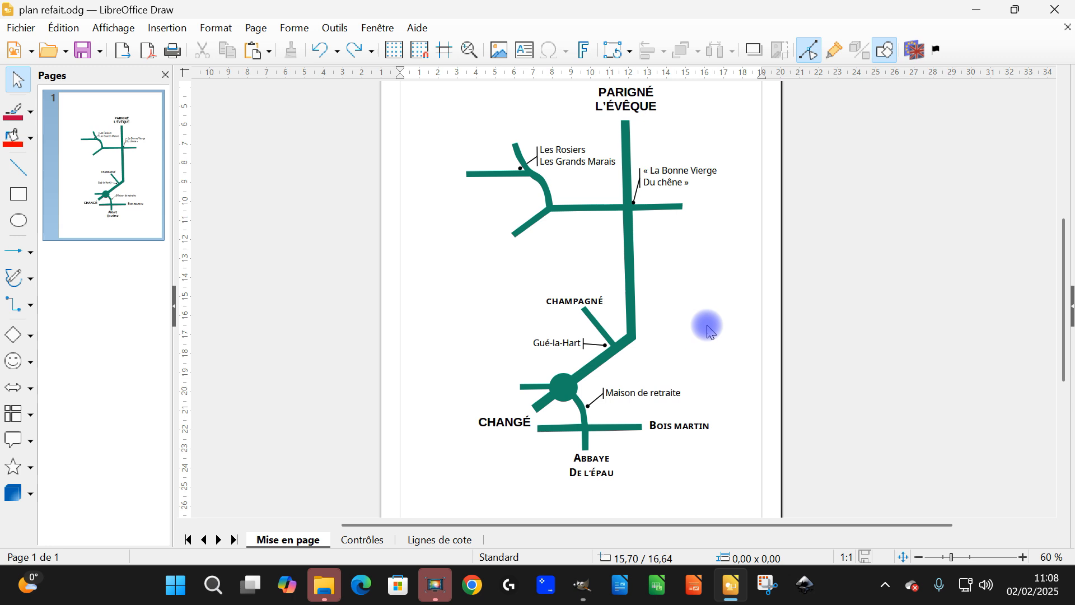
scroll(734, 309, up, 1)
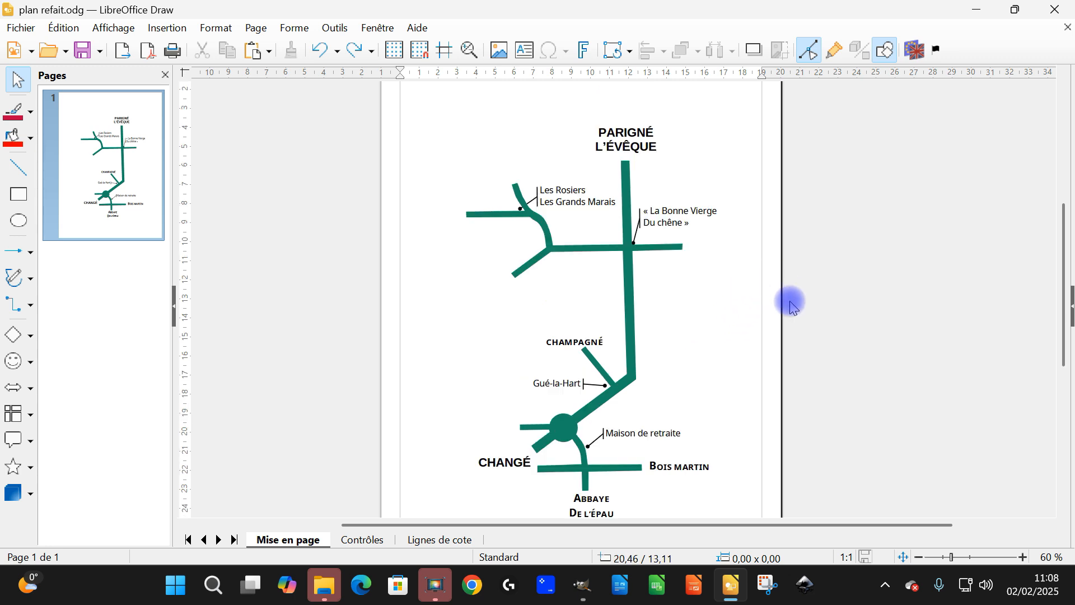